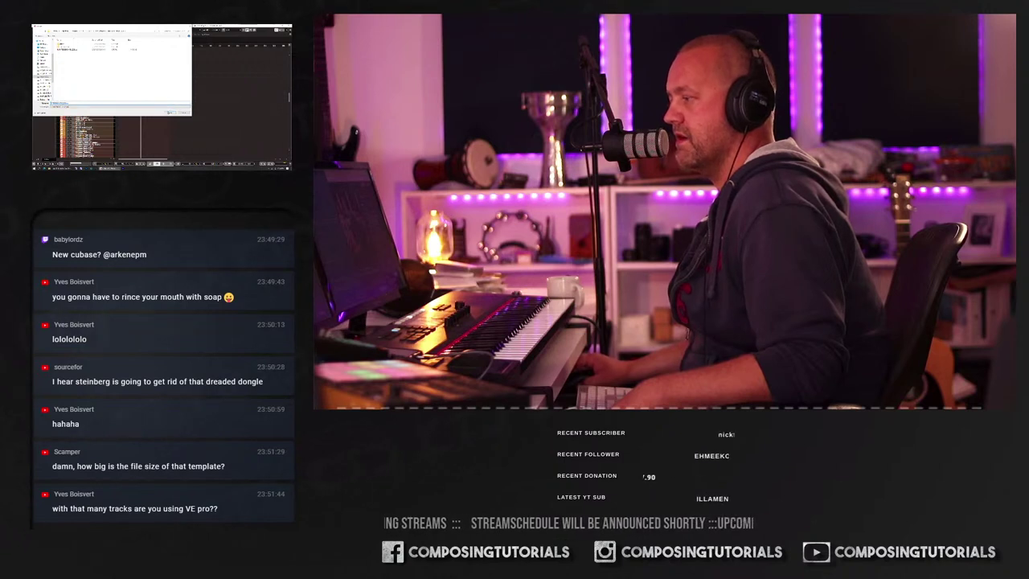
Confirm the open file dialog for the project and return to the track view
key(Return)
key(Return)
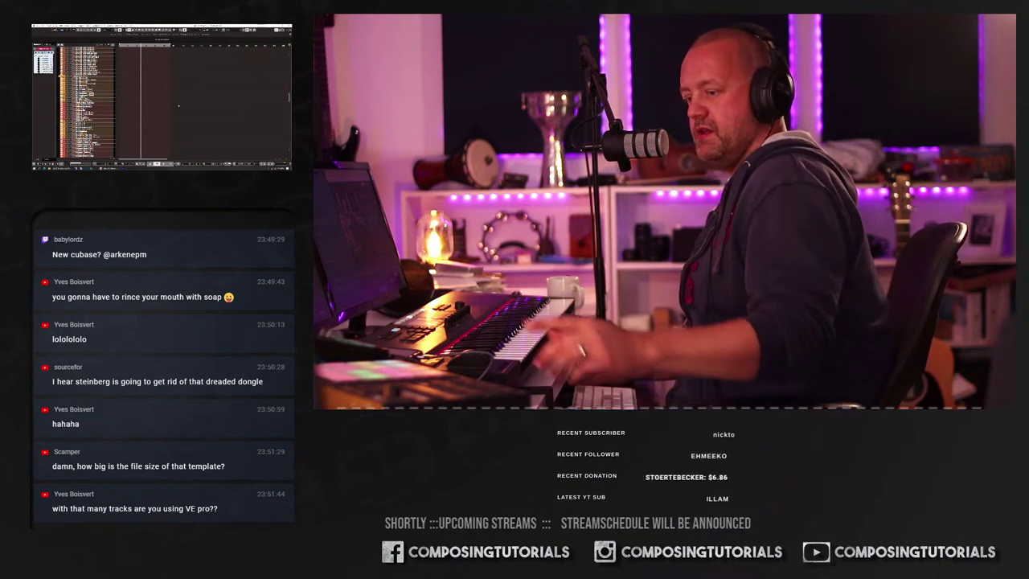
key(ctrl+alt+e)
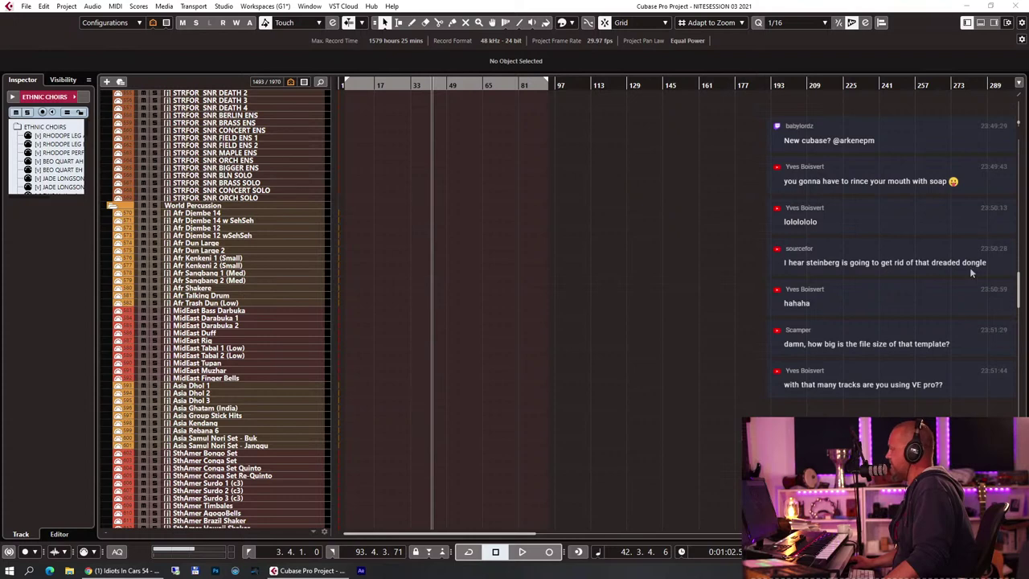
Look through the template's track list from the percussion and ethnic folders back to the strings, and select the VLN 2 LNG track
scroll(660, 296, down, 10)
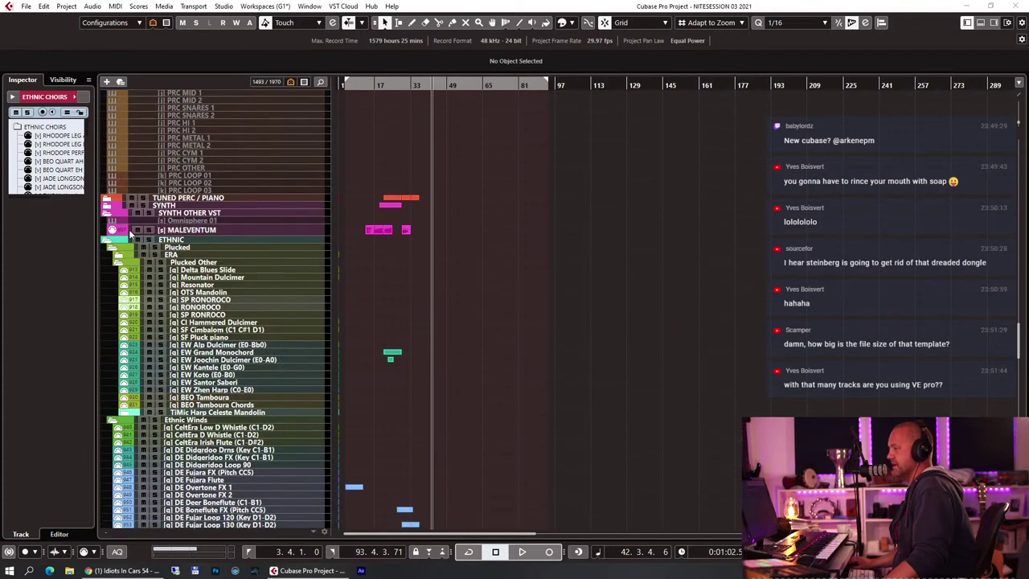
scroll(453, 312, up, 20)
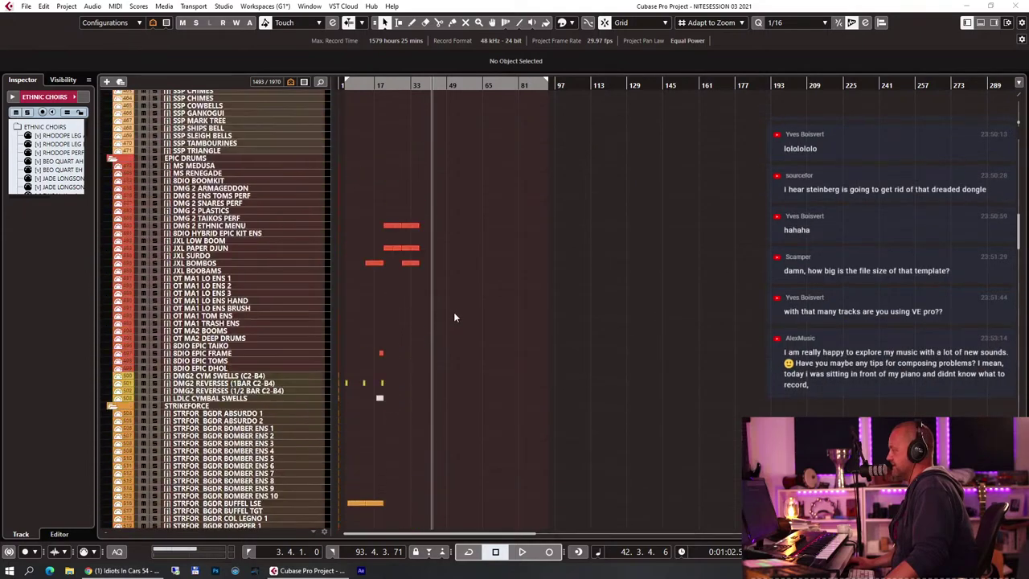
scroll(454, 316, up, 15)
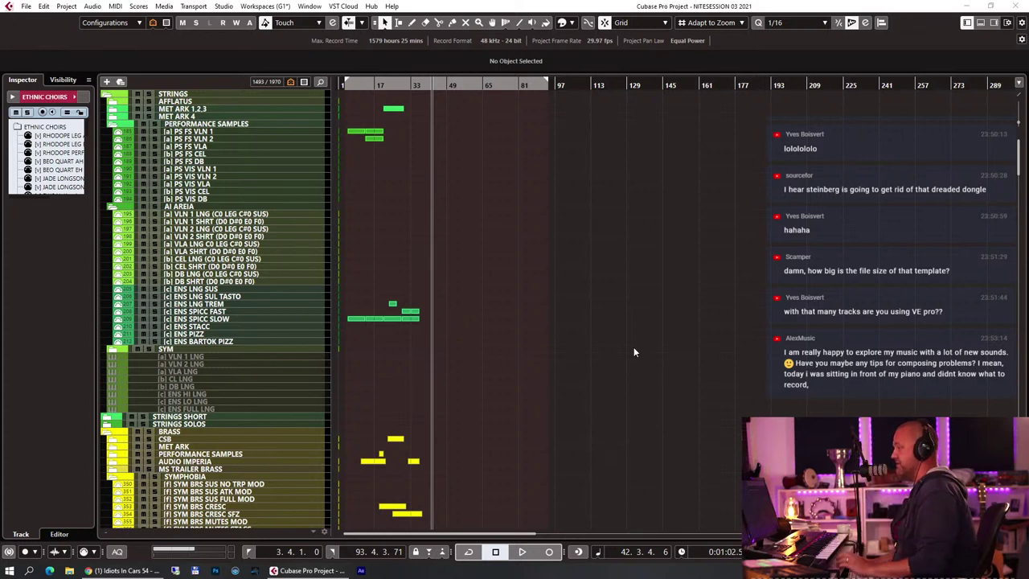
click(678, 363)
Open Windows Task Manager and examine the computer's memory usage
right_click(517, 576)
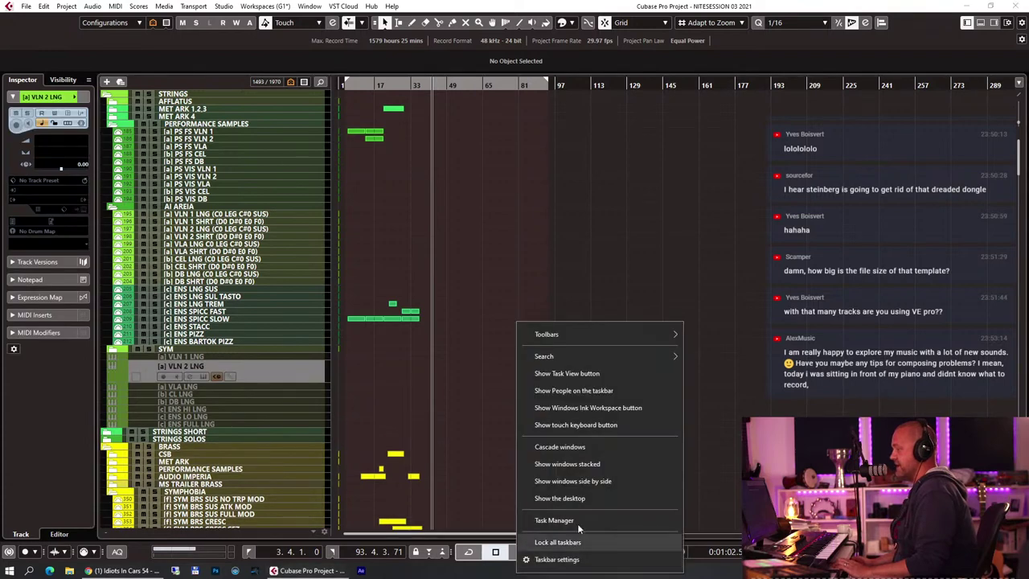
click(582, 519)
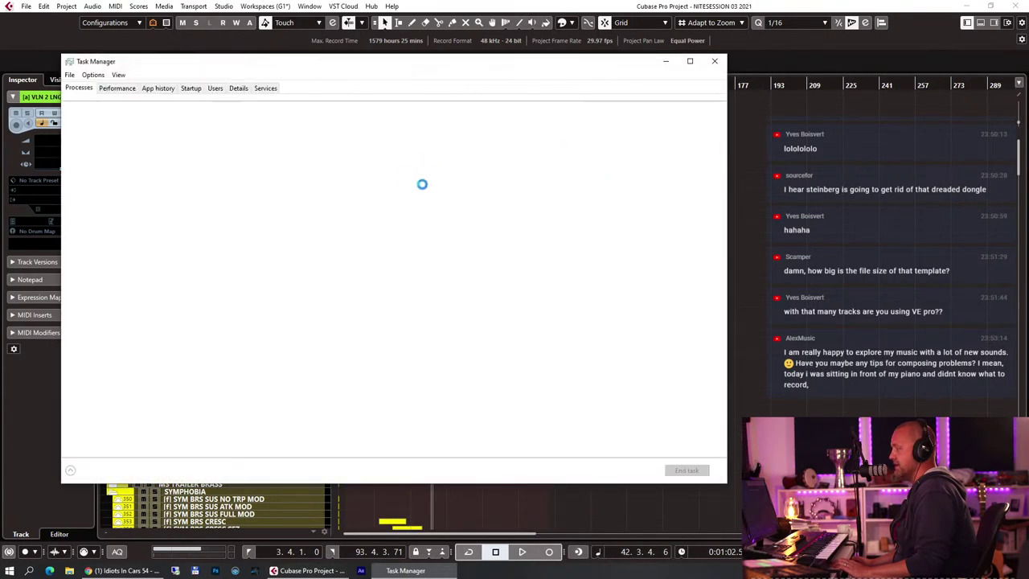
click(116, 88)
click(111, 152)
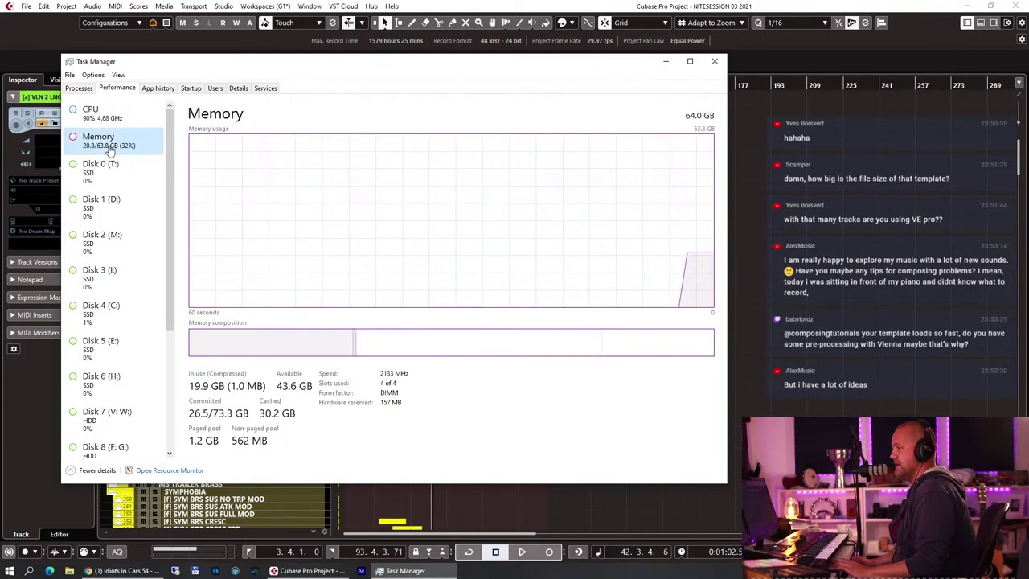
Examine the resource use of the running processes and expand the Cubase 11 entry
click(83, 89)
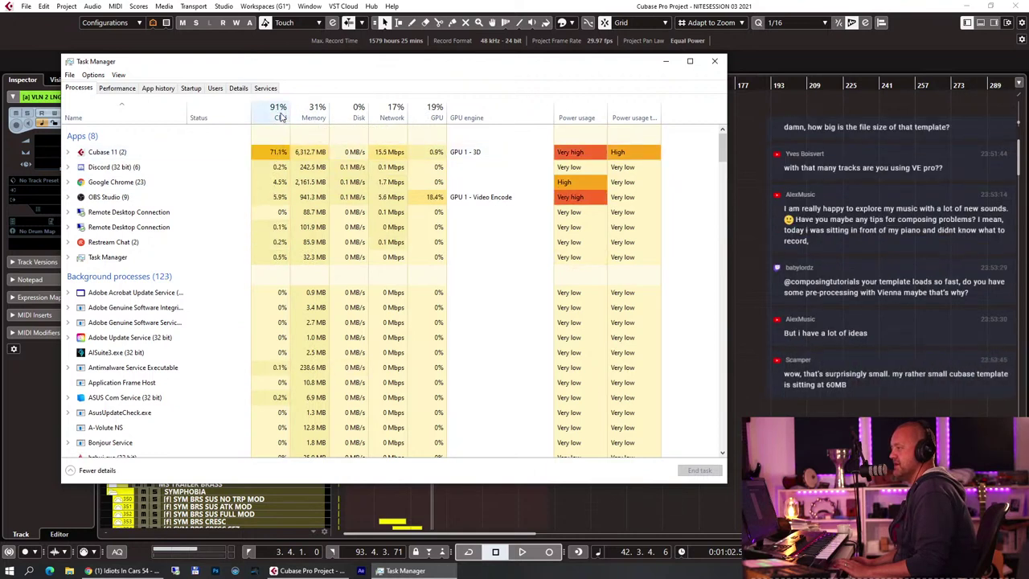
click(74, 152)
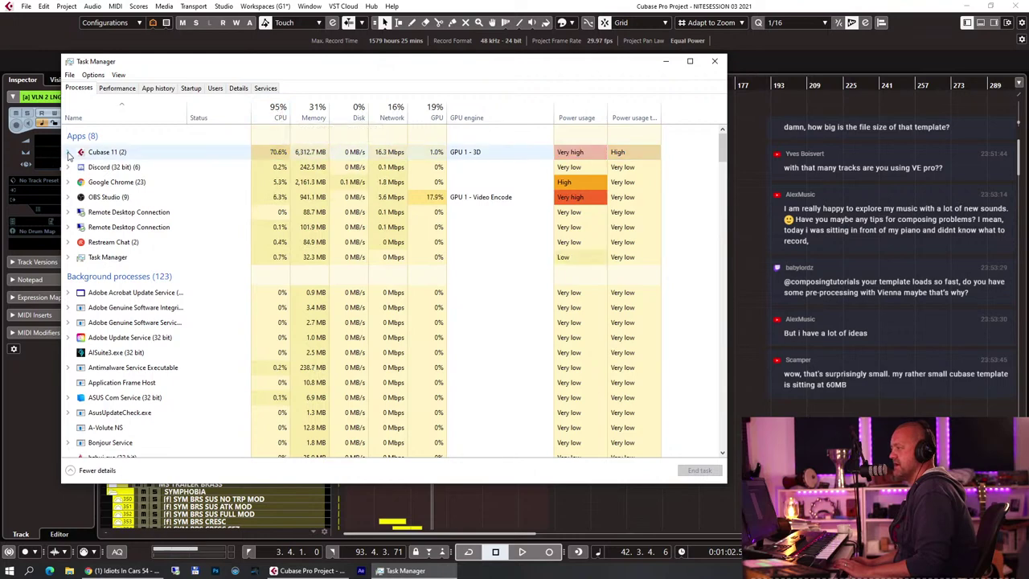
click(68, 152)
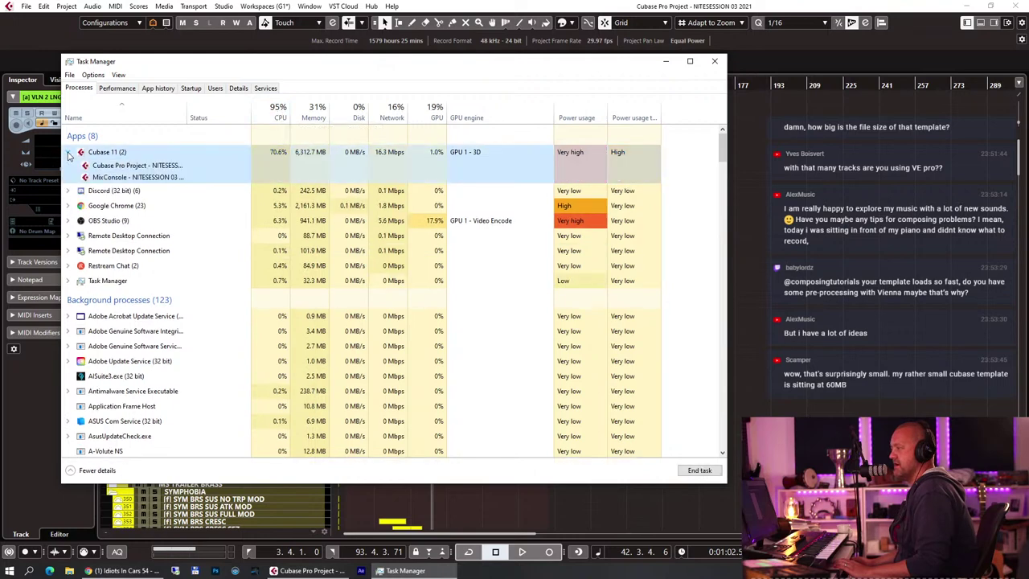
Check the overall CPU utilization graph and close Task Manager
click(114, 88)
click(113, 114)
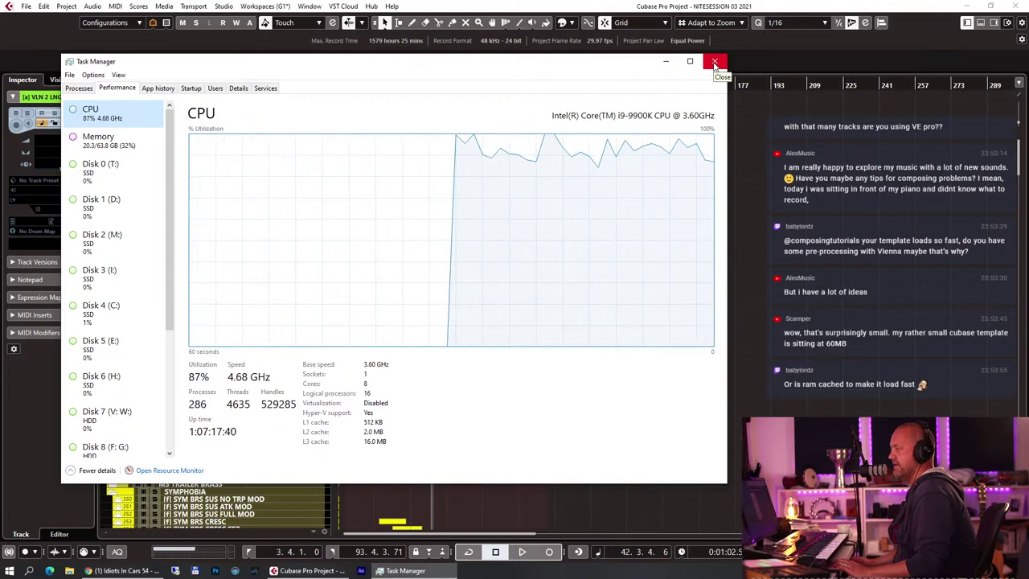
click(715, 62)
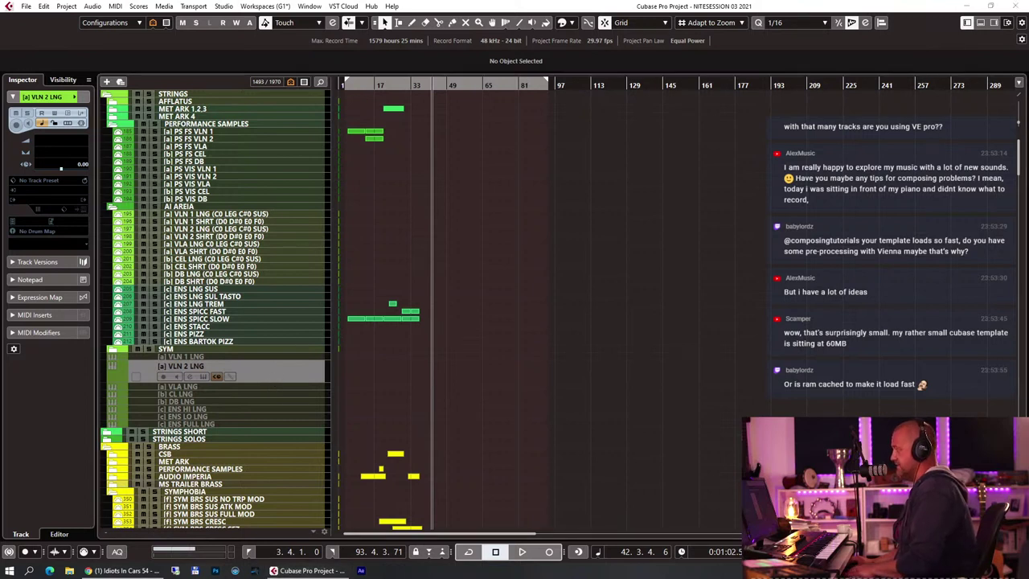
Check the Audio Performance meter and review the Audio System and ASIO Fireface USB latency settings in Studio Setup
key(F12)
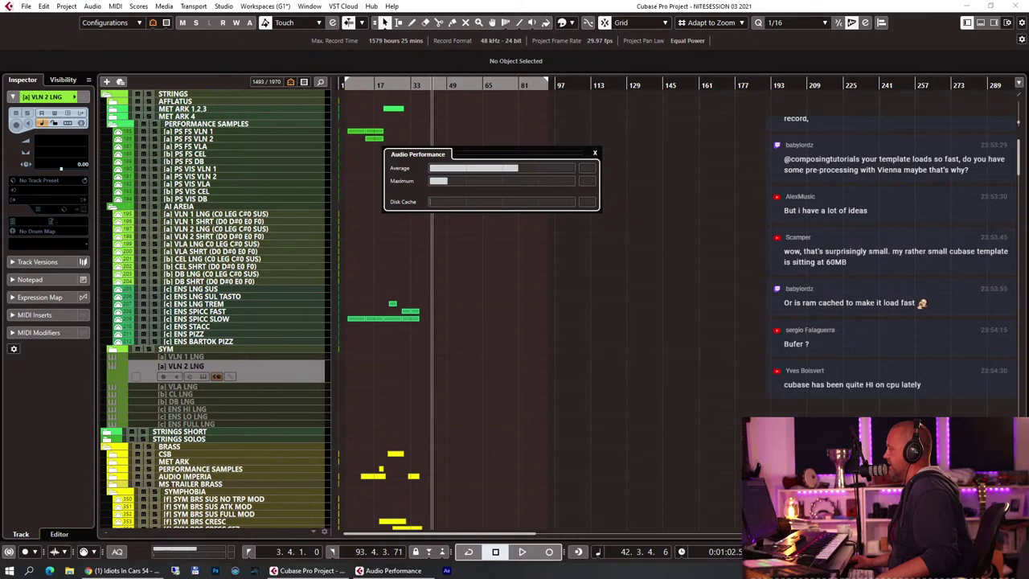
click(595, 153)
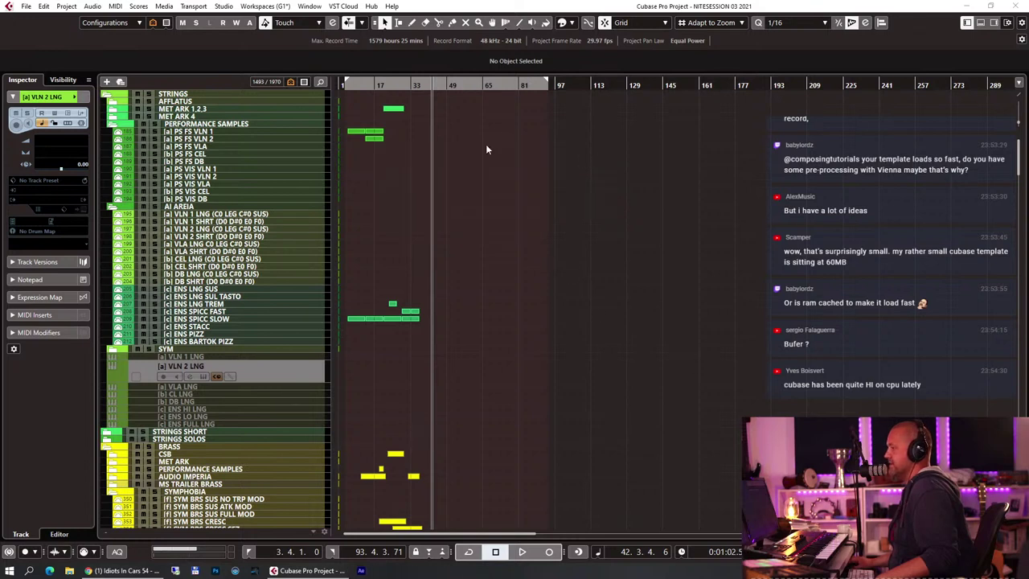
click(223, 7)
click(285, 193)
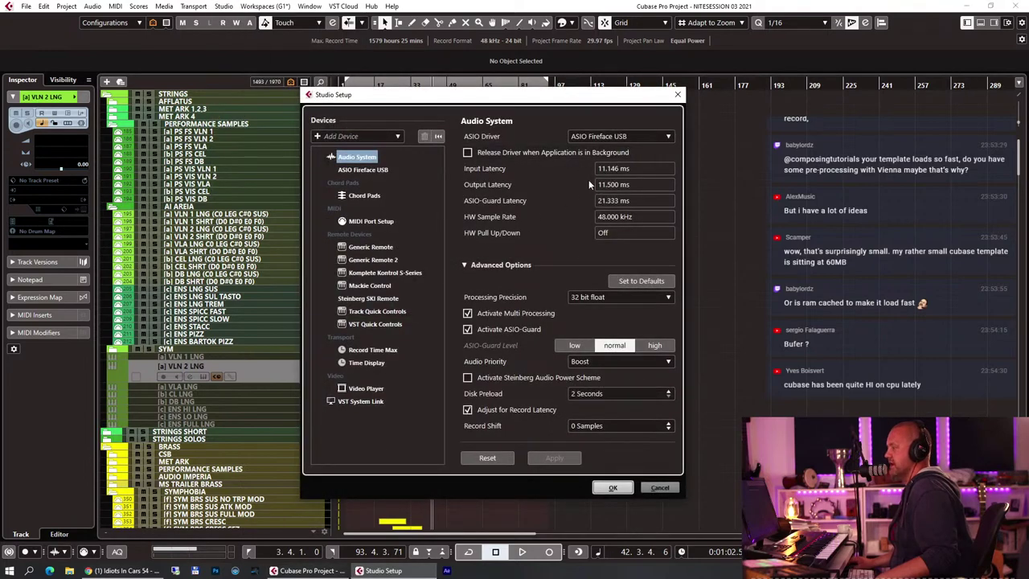
click(362, 170)
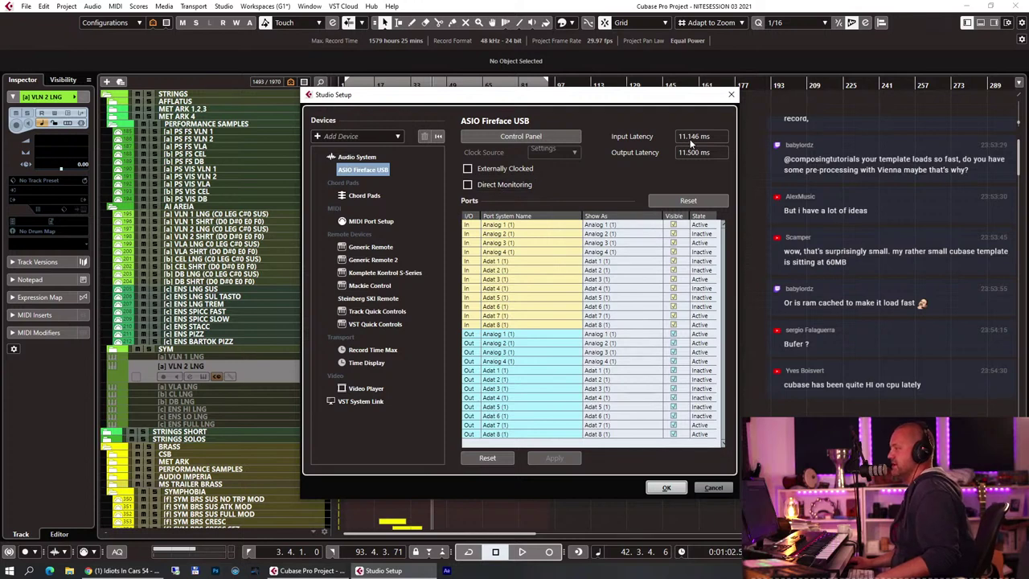
click(354, 157)
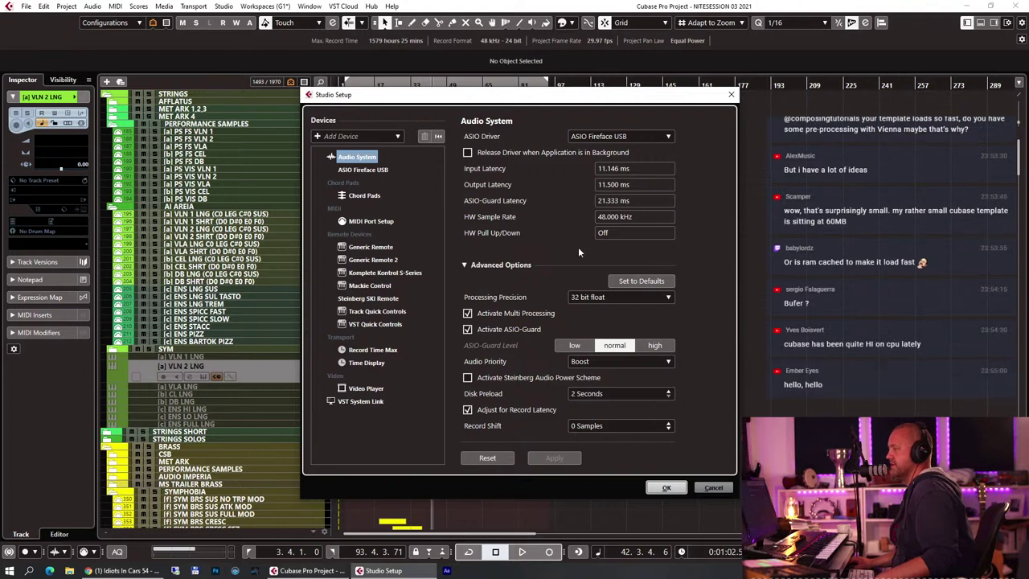
click(666, 487)
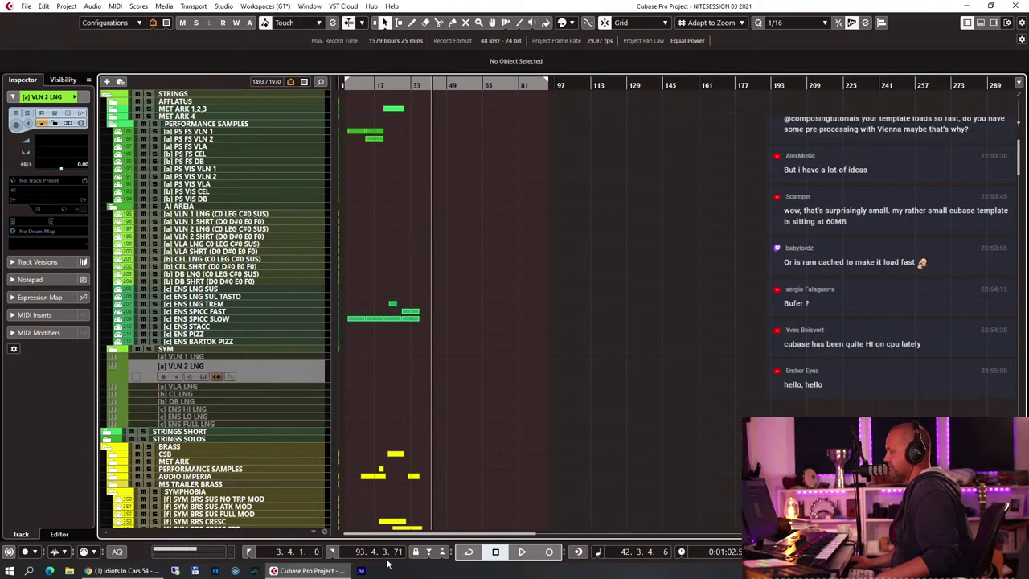
Reopen Task Manager, sort the processes by CPU usage, check the CPU graph again, and close it
click(416, 572)
right_click(416, 573)
click(510, 514)
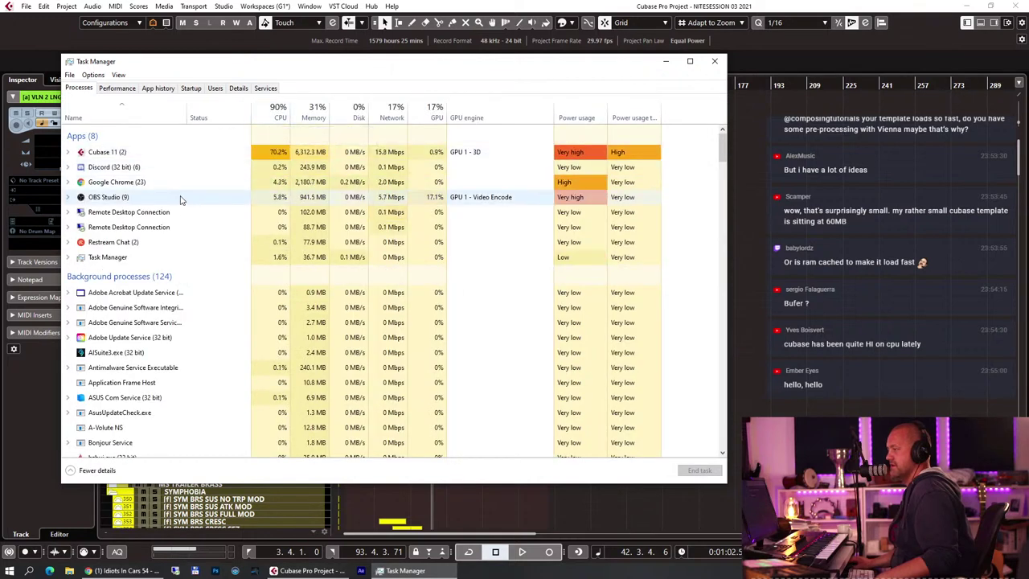
click(278, 114)
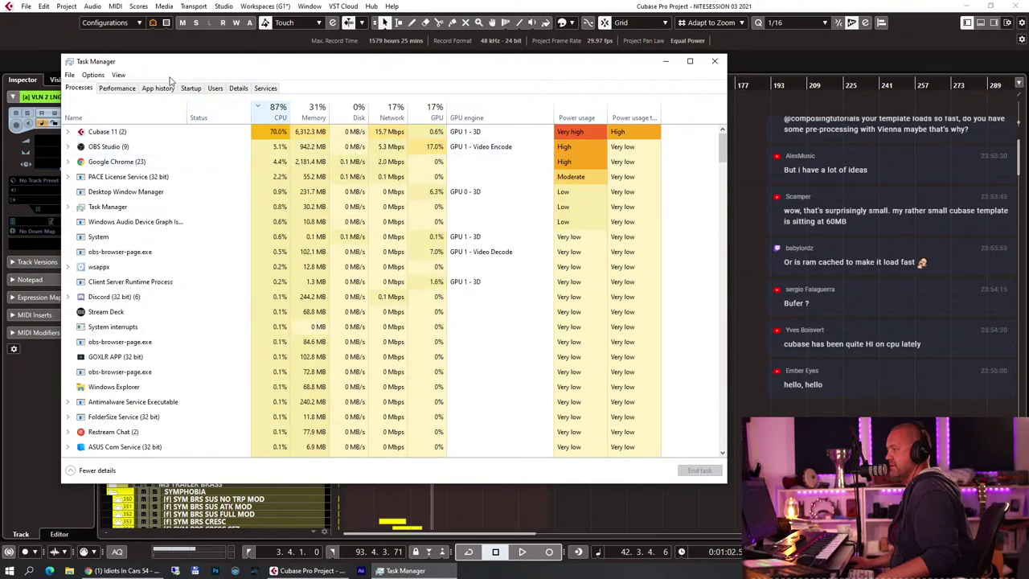
click(117, 88)
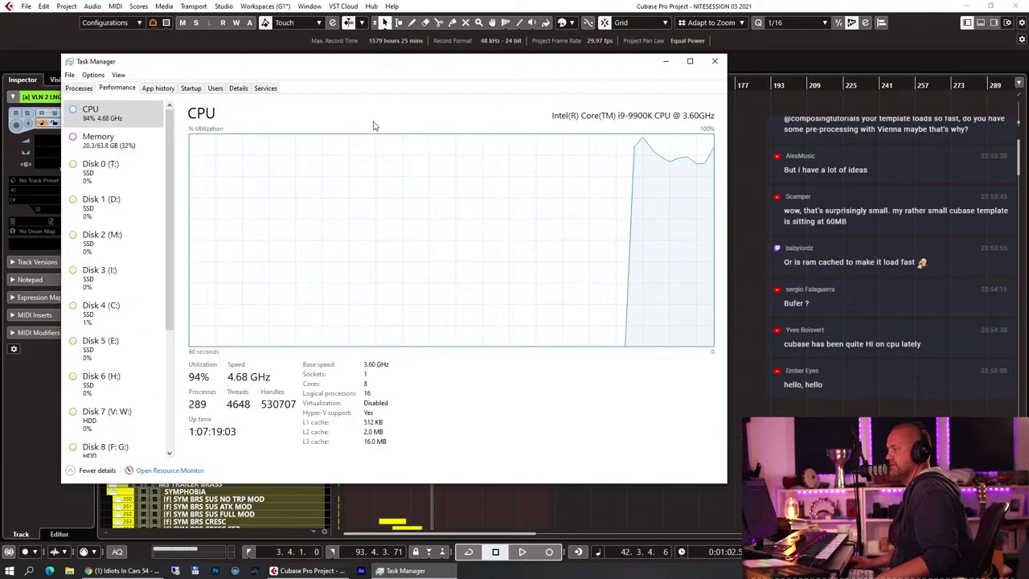
click(714, 61)
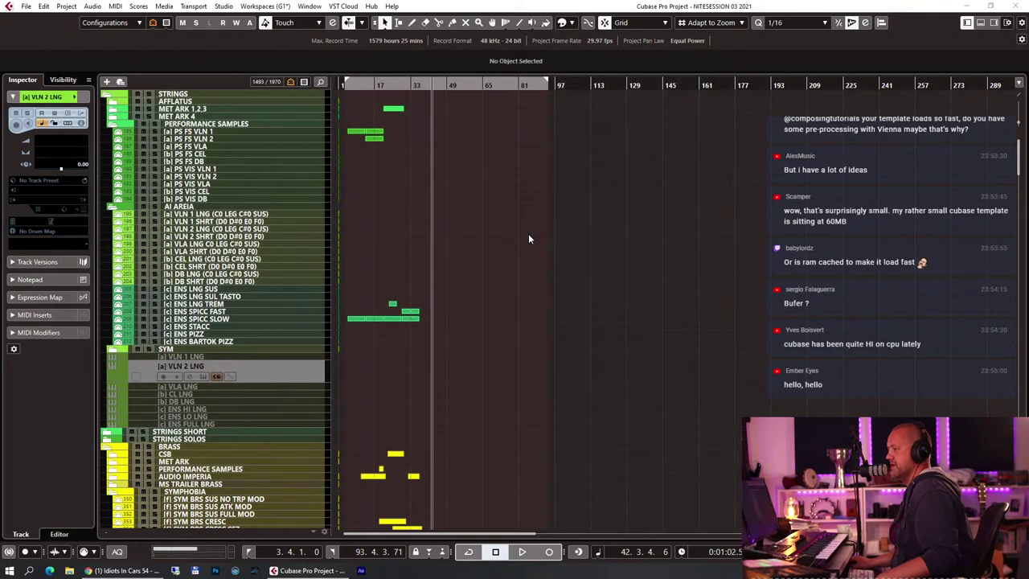
Select the DB LNG (C0 LEG C#0 SUS) track and play the project from its beginning with all recorded parts in view
click(619, 290)
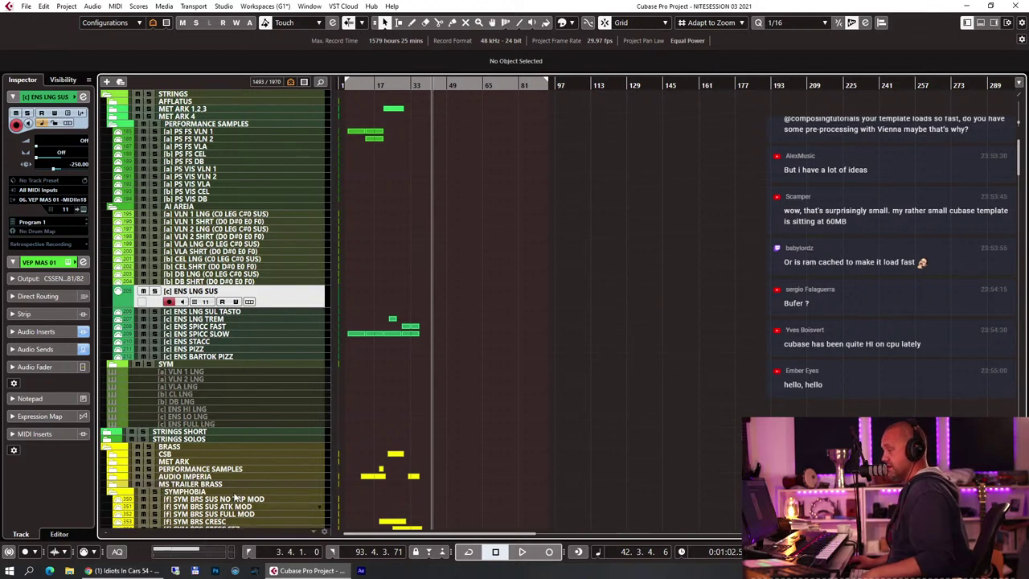
click(466, 276)
key(space)
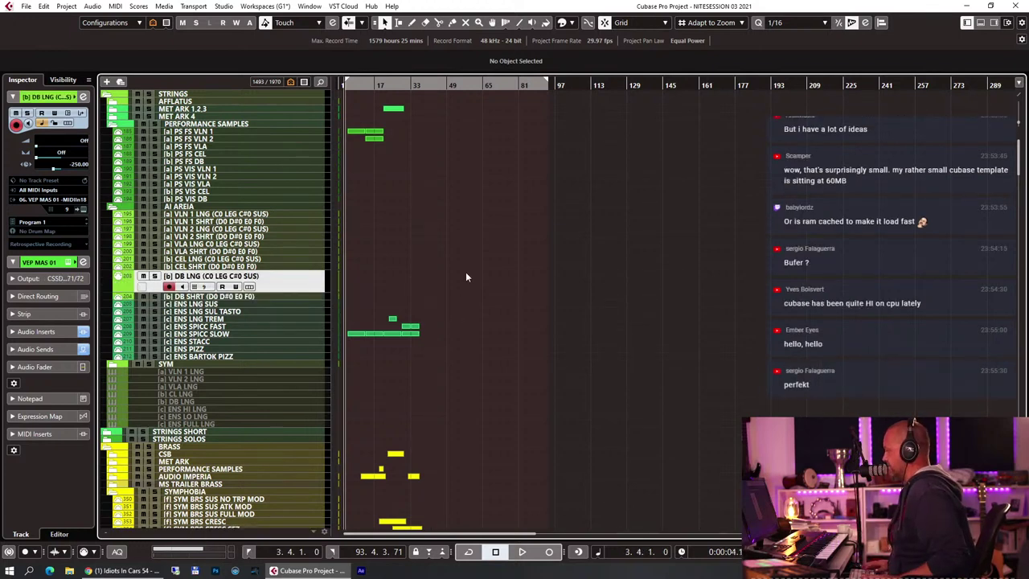
key(h)
key(h)
key(h)
key(h)
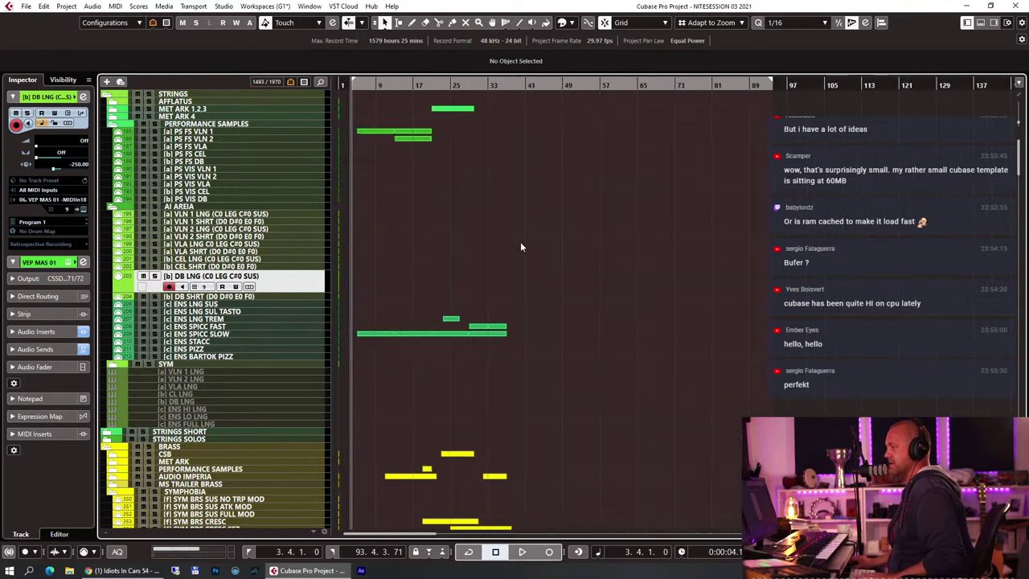
key(Home)
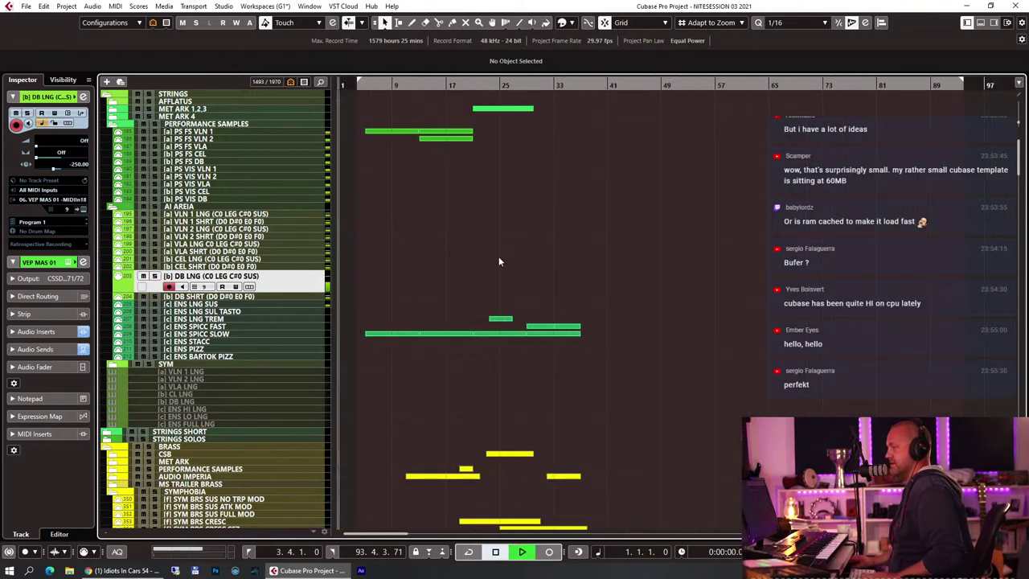
key(g)
key(g)
key(g)
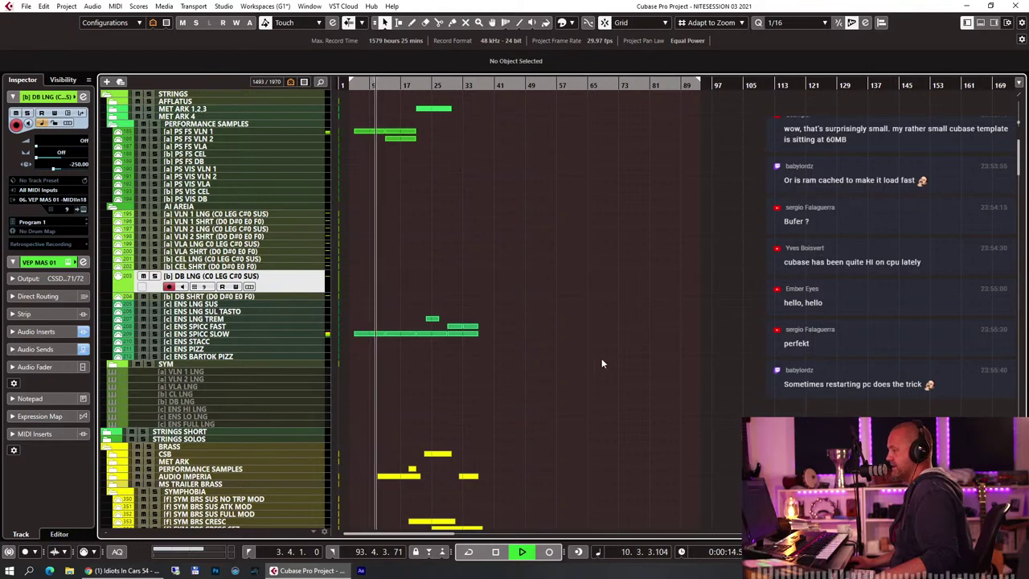
Look through the recorded parts in the strings, brass, percussion, ethnic, vocal and SFX tracks while the project plays
scroll(620, 299, down, 15)
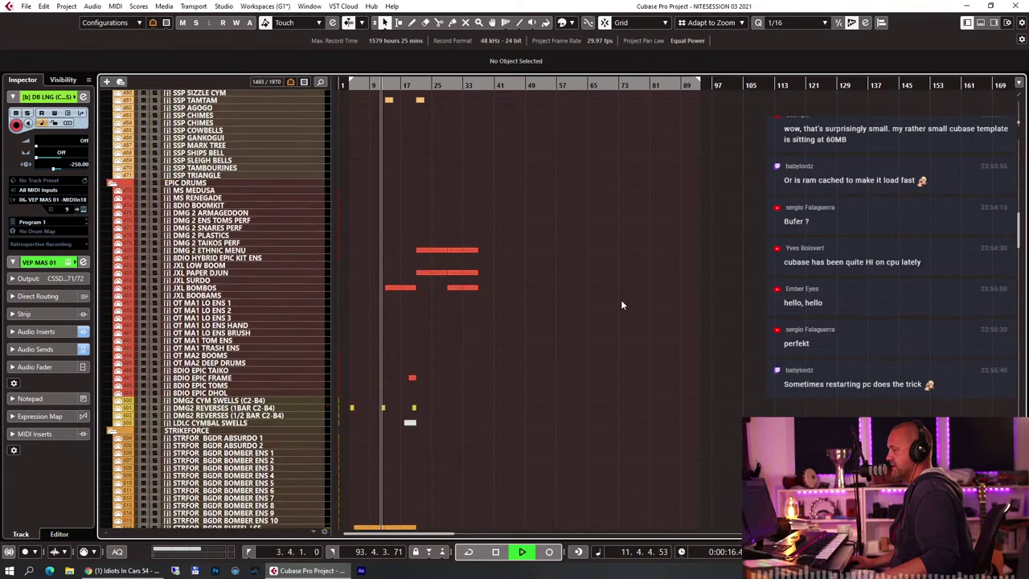
scroll(620, 305, down, 20)
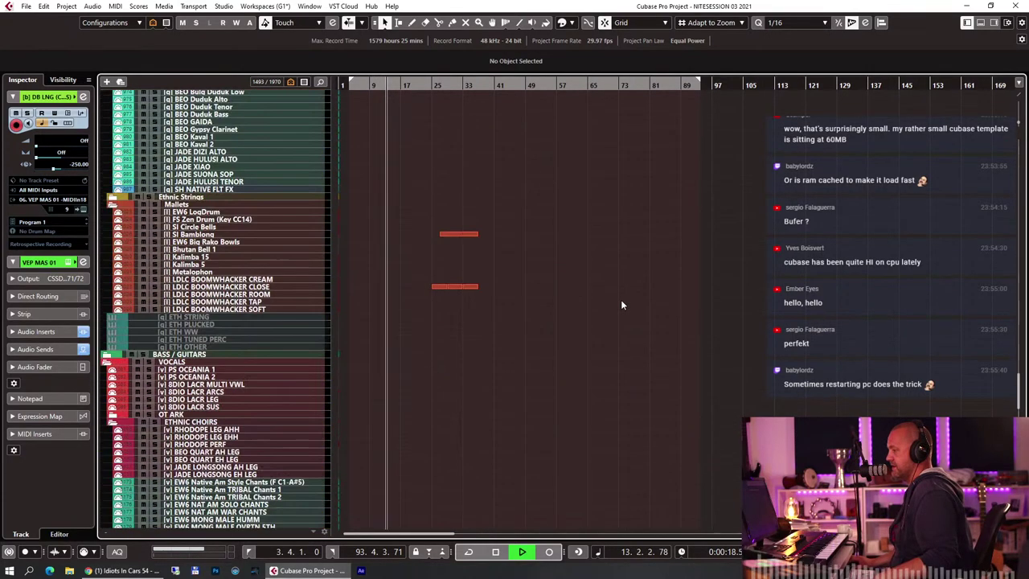
scroll(621, 305, down, 15)
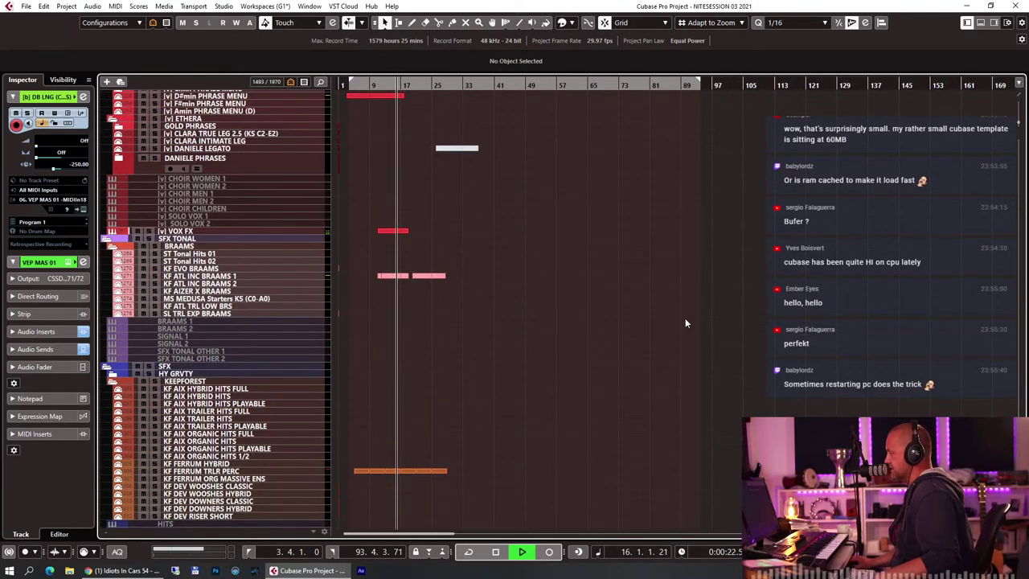
scroll(669, 308, up, 3)
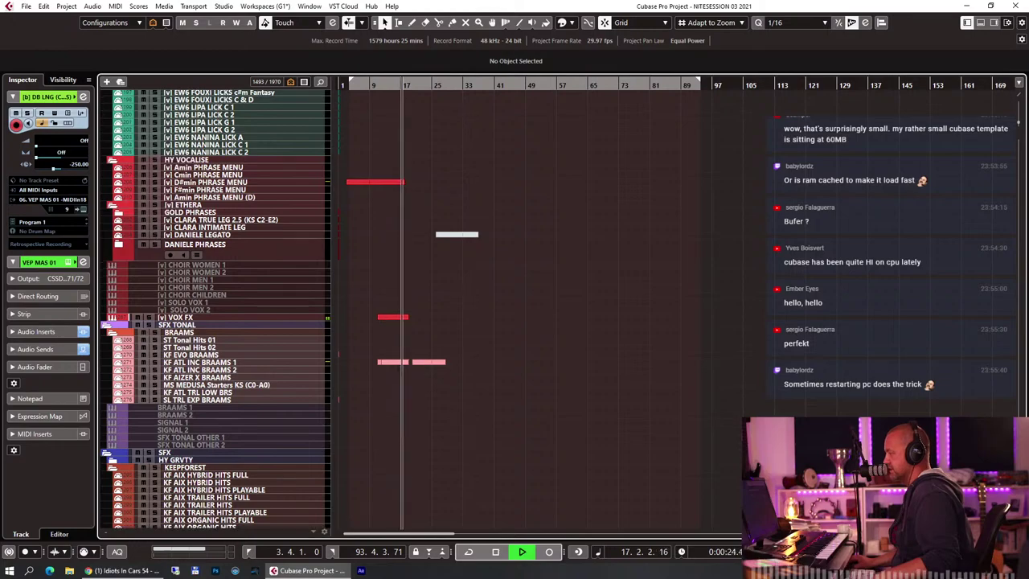
scroll(997, 207, down, 20)
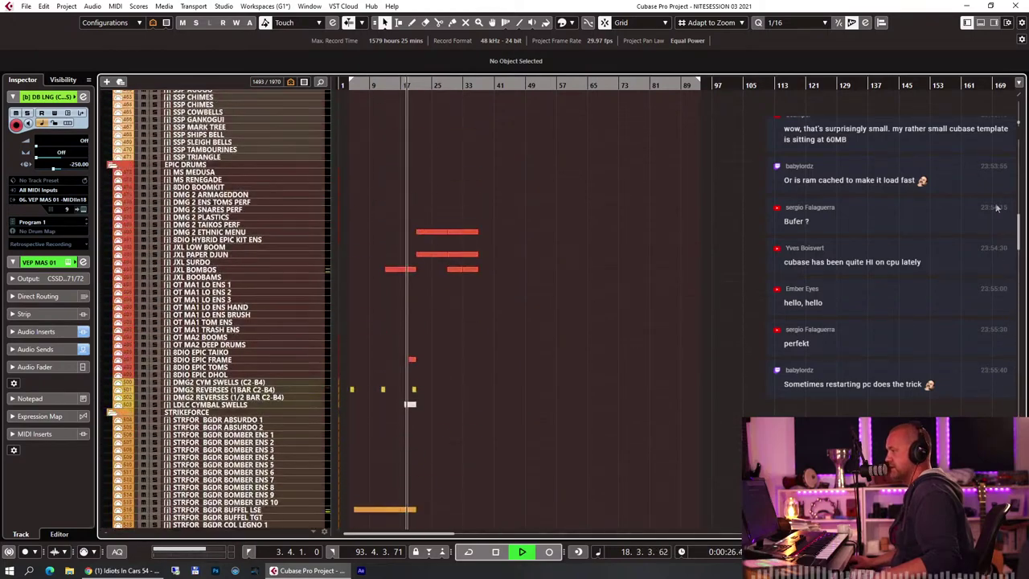
scroll(997, 208, up, 20)
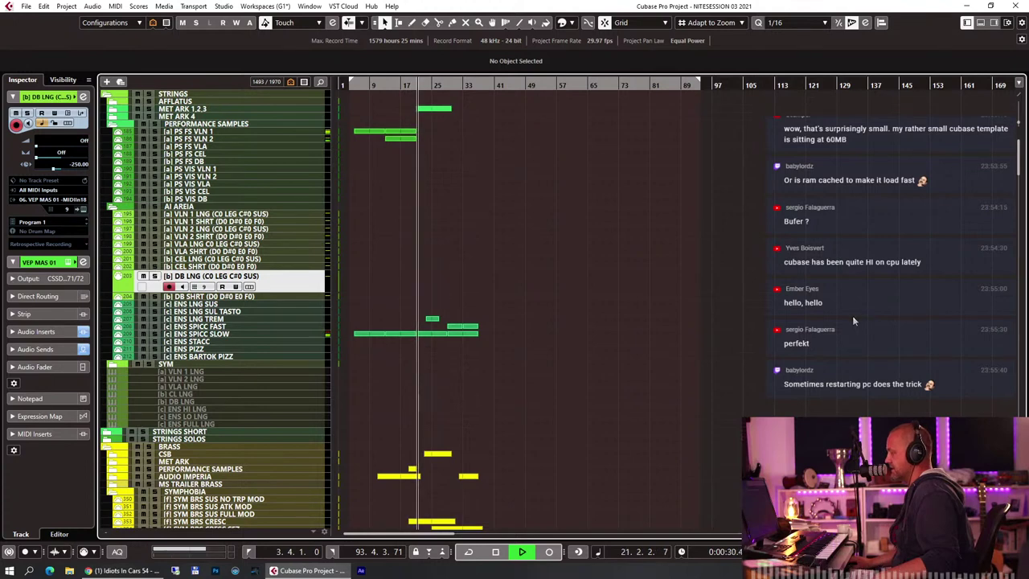
scroll(853, 315, down, 12)
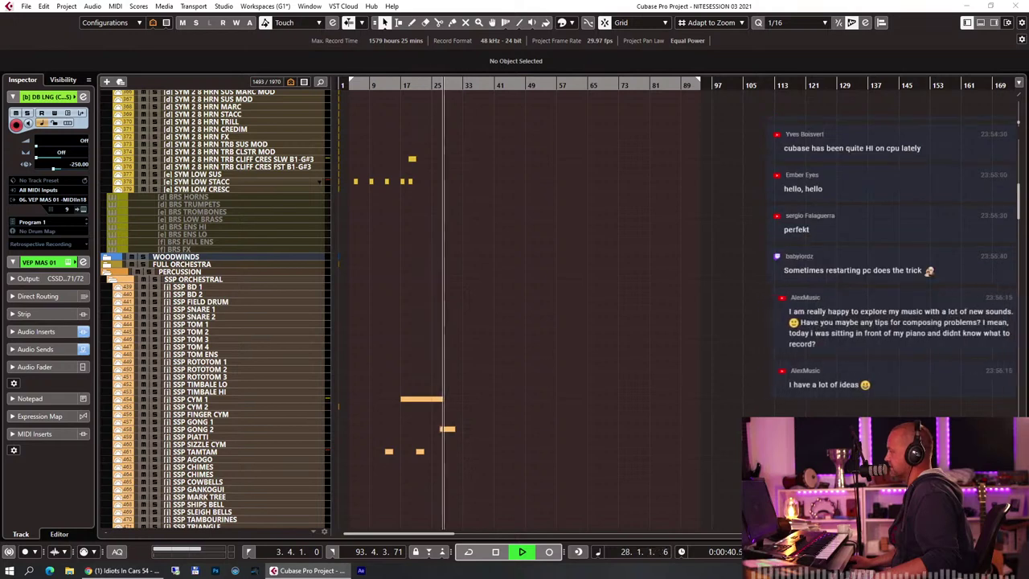
Select the ENS SPICC SLOW track, stop playback, and look through the brass and percussion parts
scroll(740, 235, up, 10)
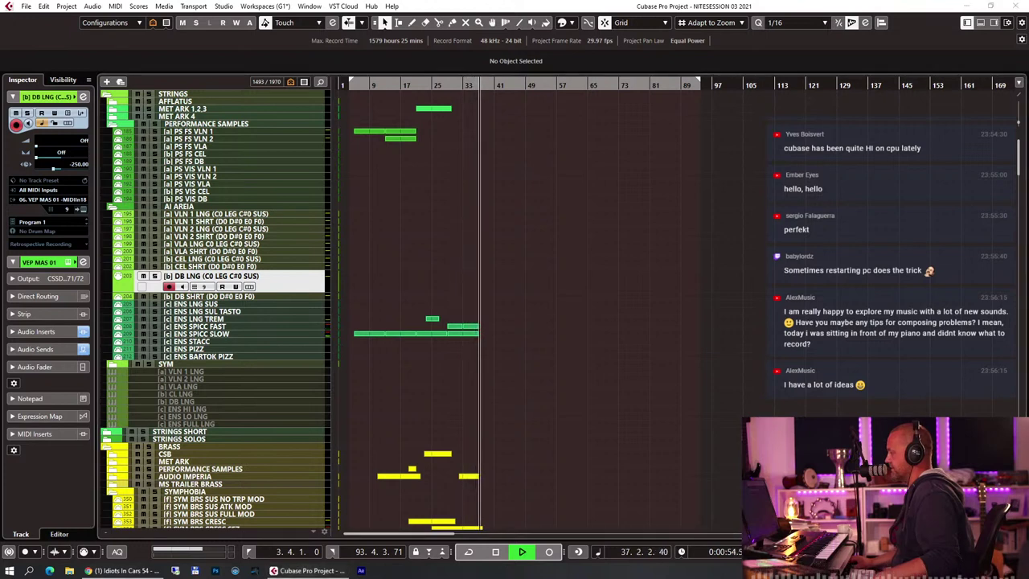
click(553, 334)
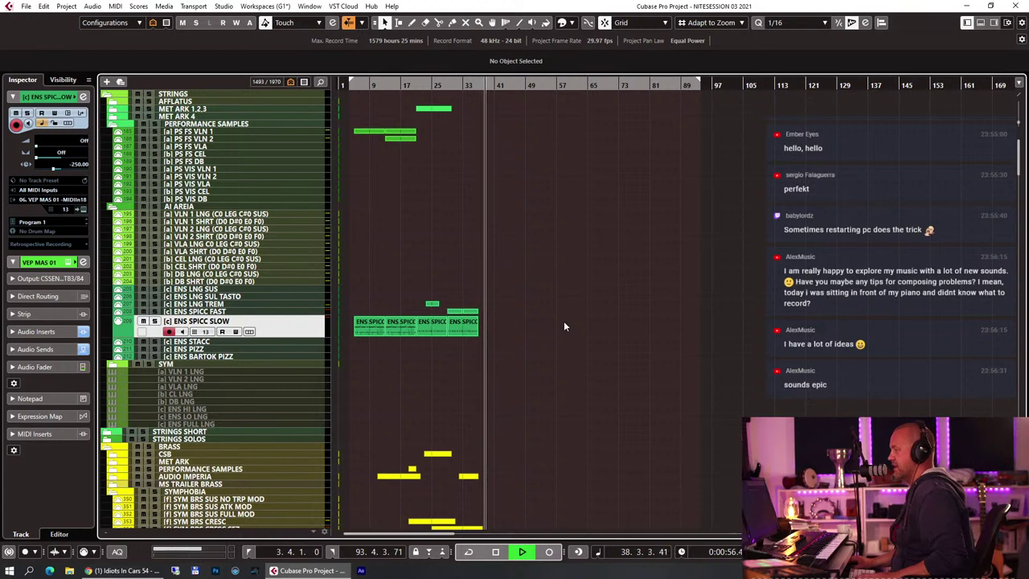
key(space)
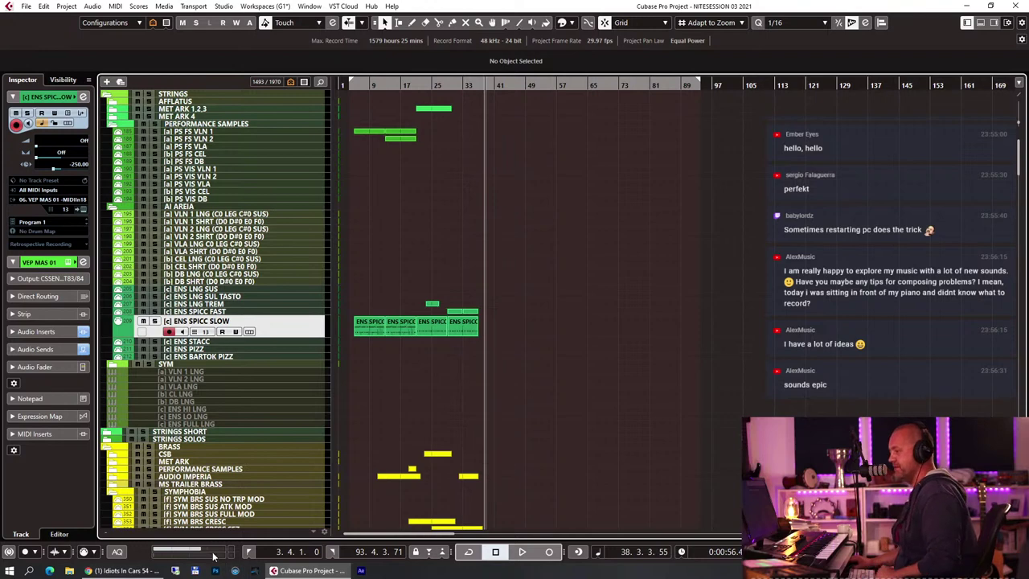
scroll(422, 396, down, 20)
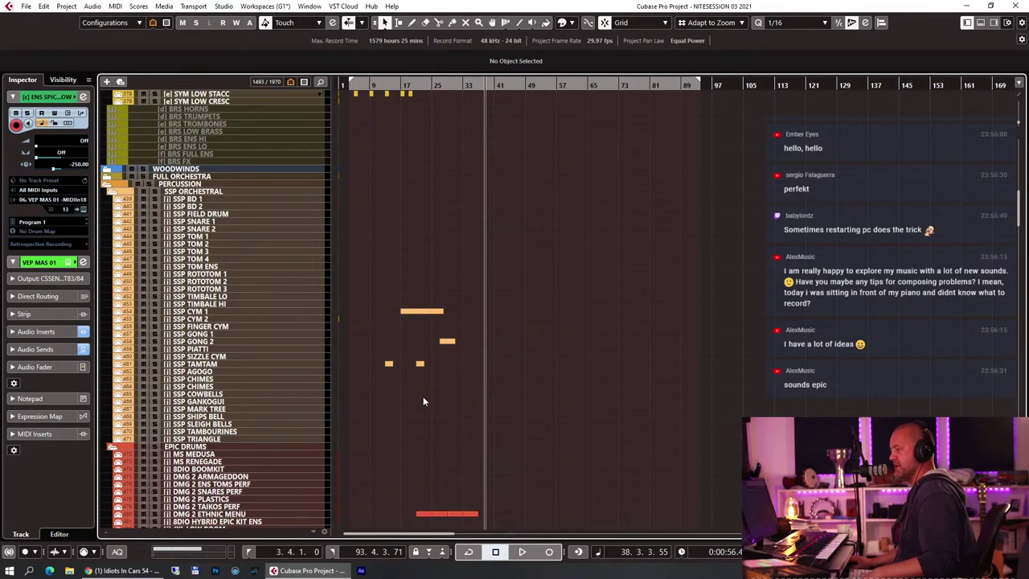
scroll(423, 397, up, 15)
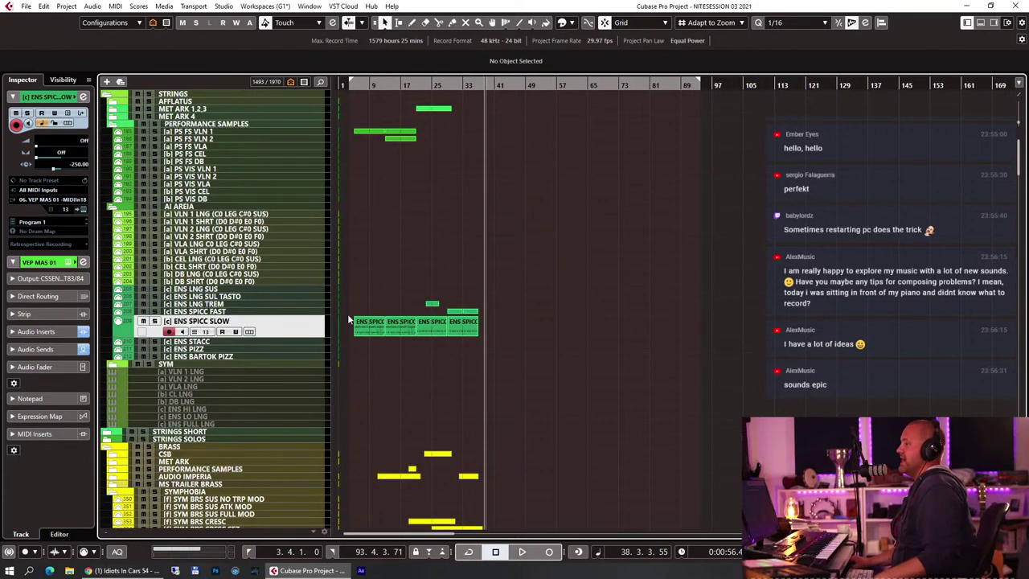
Show the audio inserts of ENS SPICC SLOW, and inspect the Virtual Mix Rack insert on the SYM BRS SUS ATK MOD track
click(36, 331)
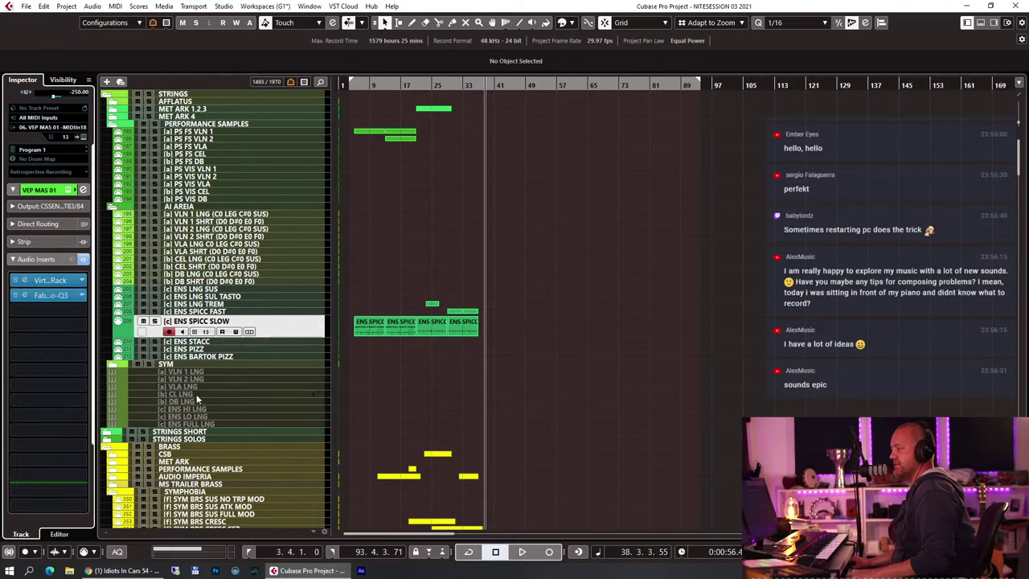
click(223, 410)
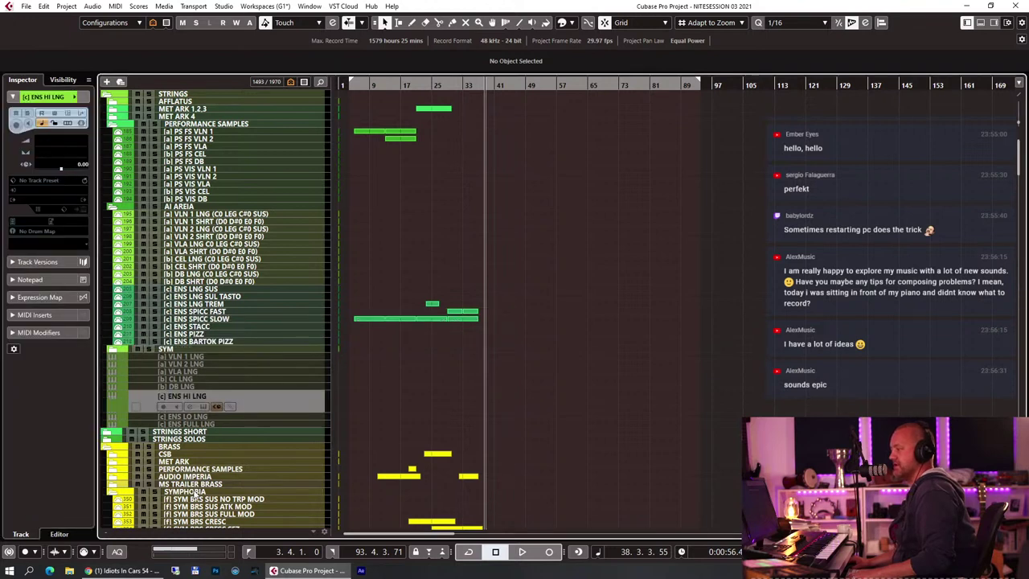
click(199, 509)
click(27, 280)
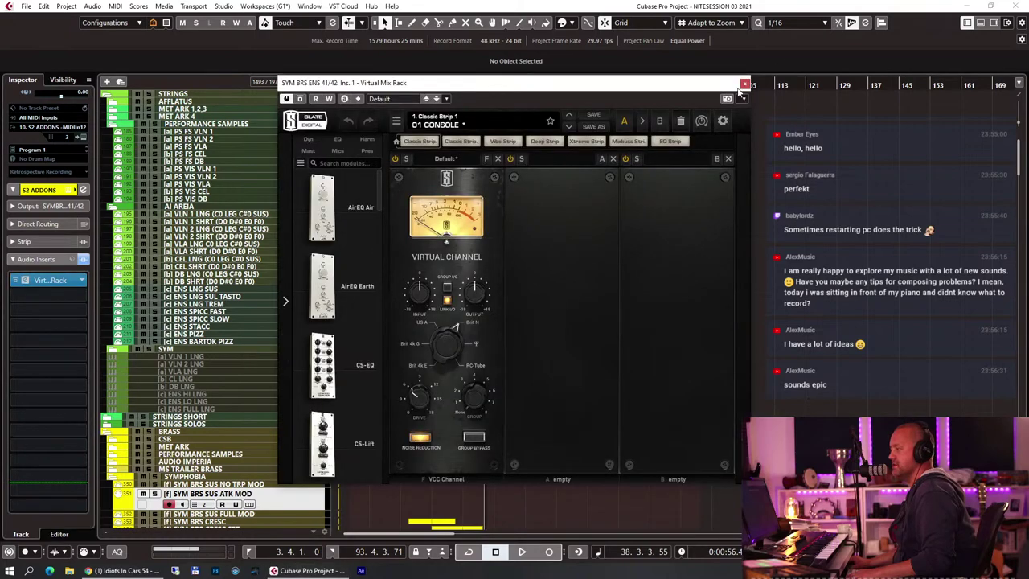
click(742, 85)
Select the JXL BOMBOS track in the EPIC DRUMS folder and inspect its Virtual Mix Rack insert
scroll(487, 331, down, 10)
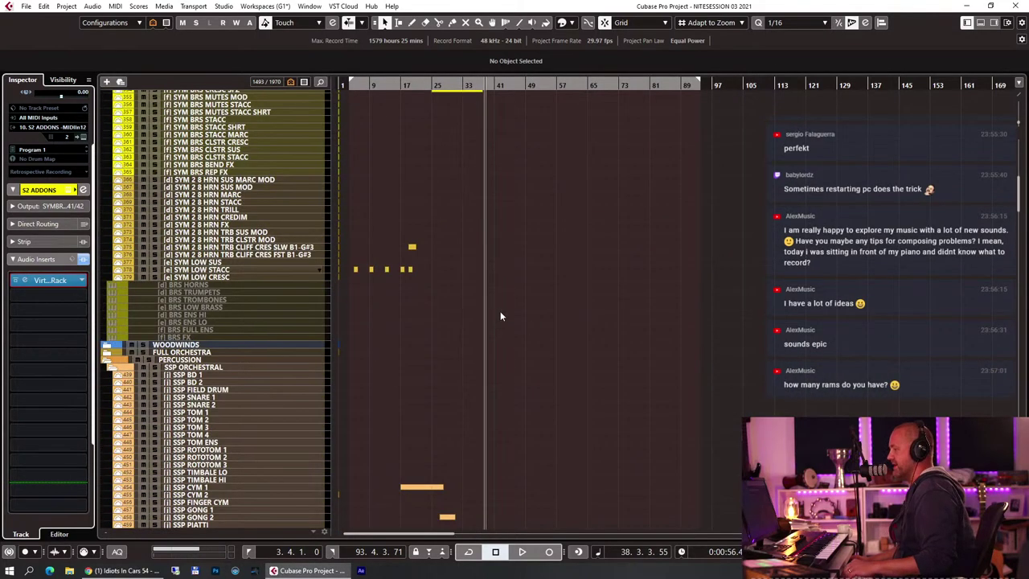
scroll(500, 316, down, 10)
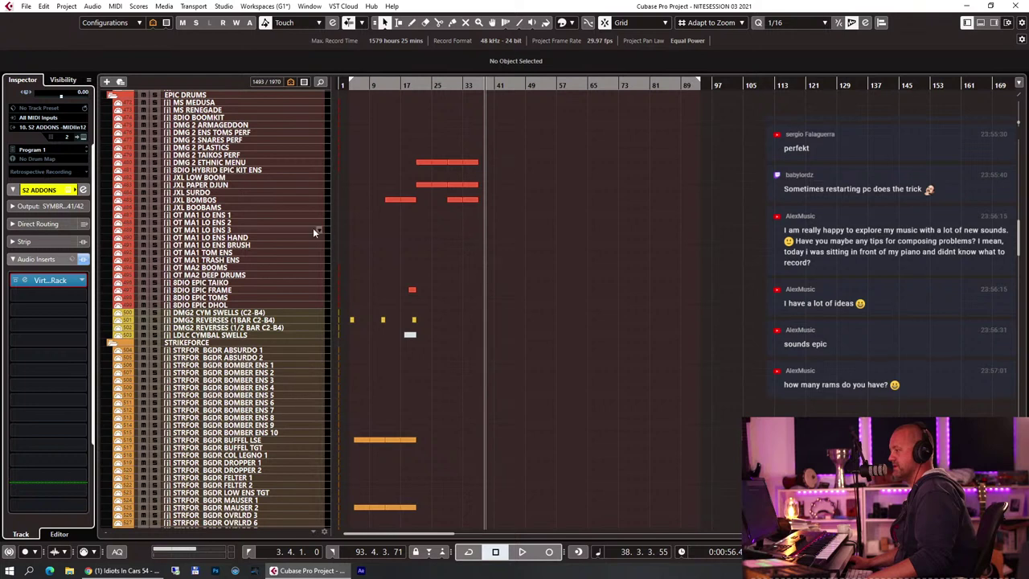
click(243, 201)
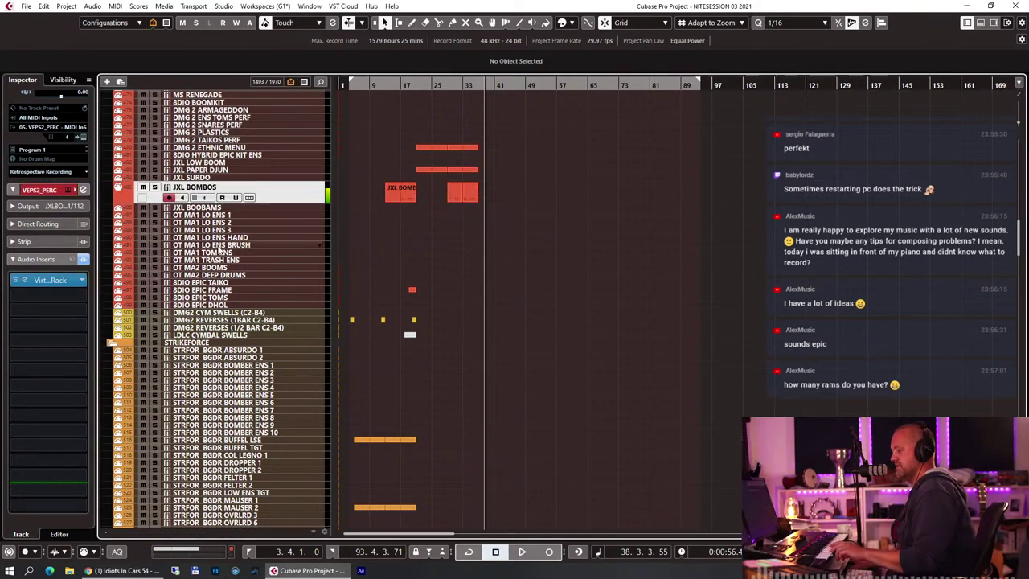
click(25, 280)
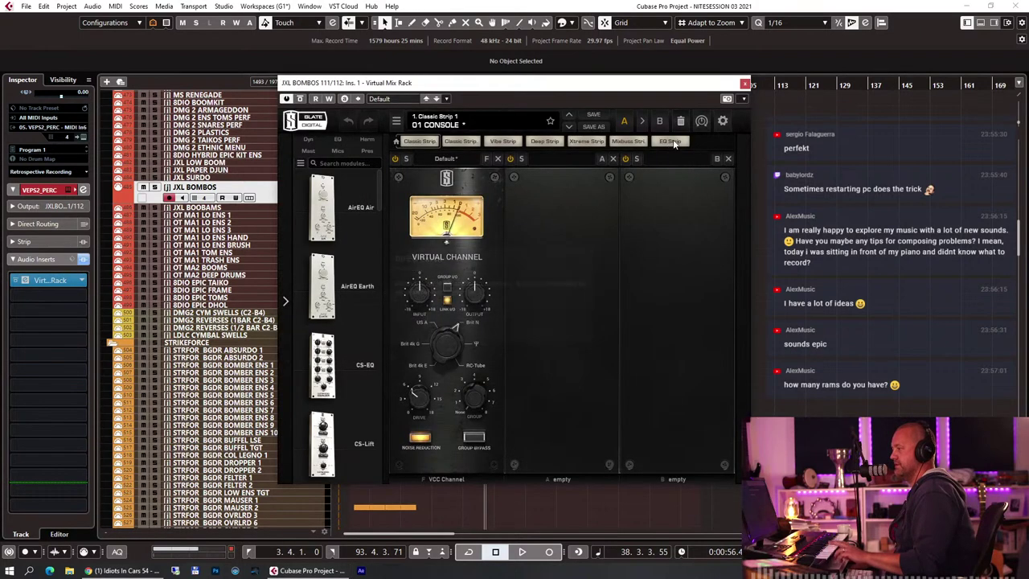
click(745, 83)
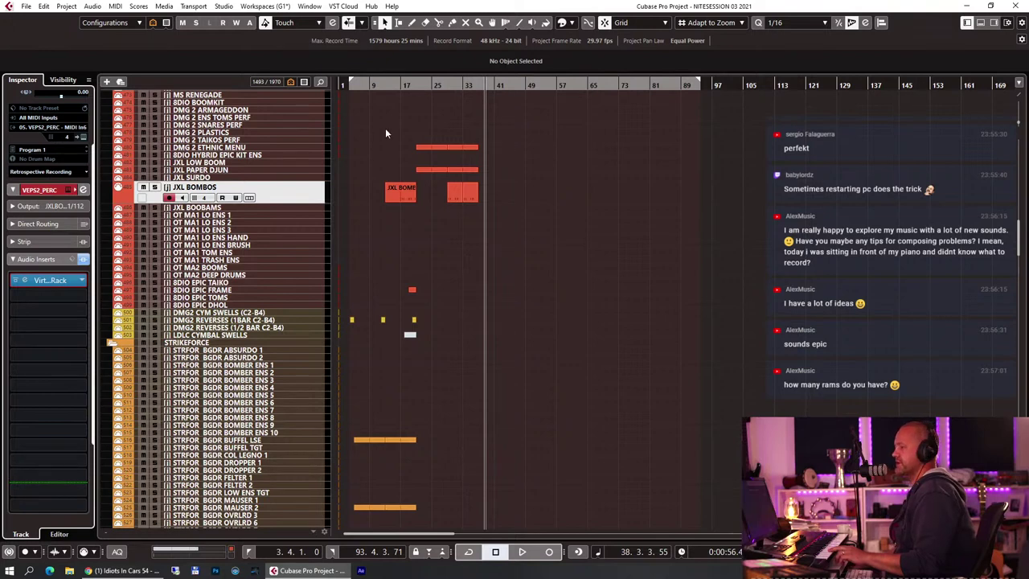
Expand Group Tracks in the track visibility list, show the _MASTER track and select it in the project
click(64, 80)
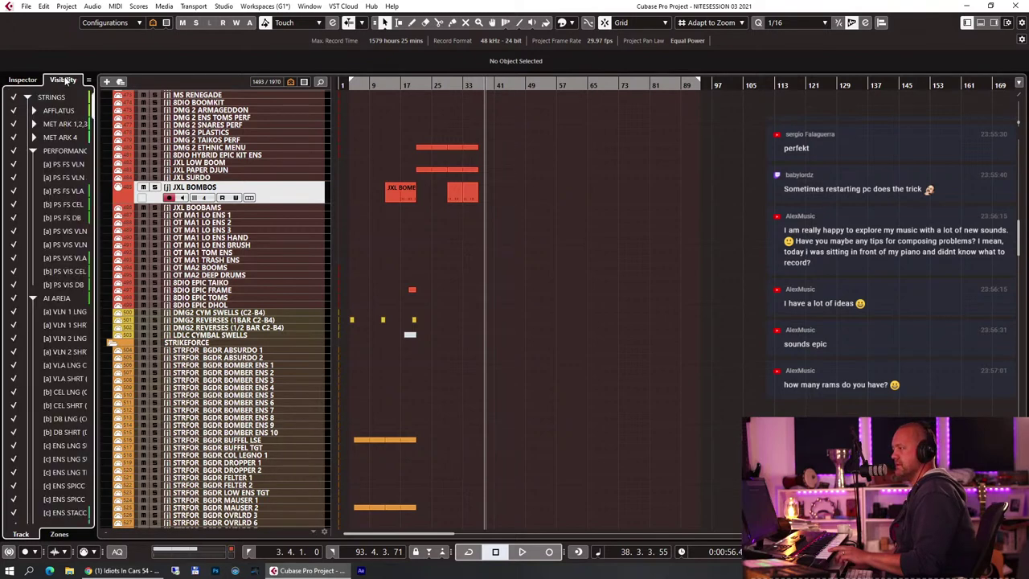
scroll(77, 348, down, 15)
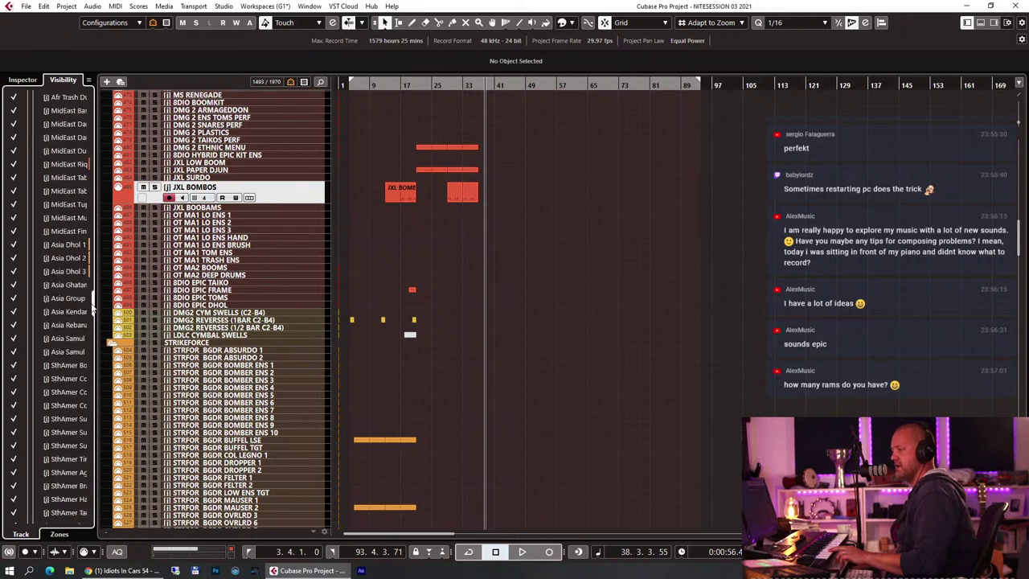
scroll(95, 321, down, 10)
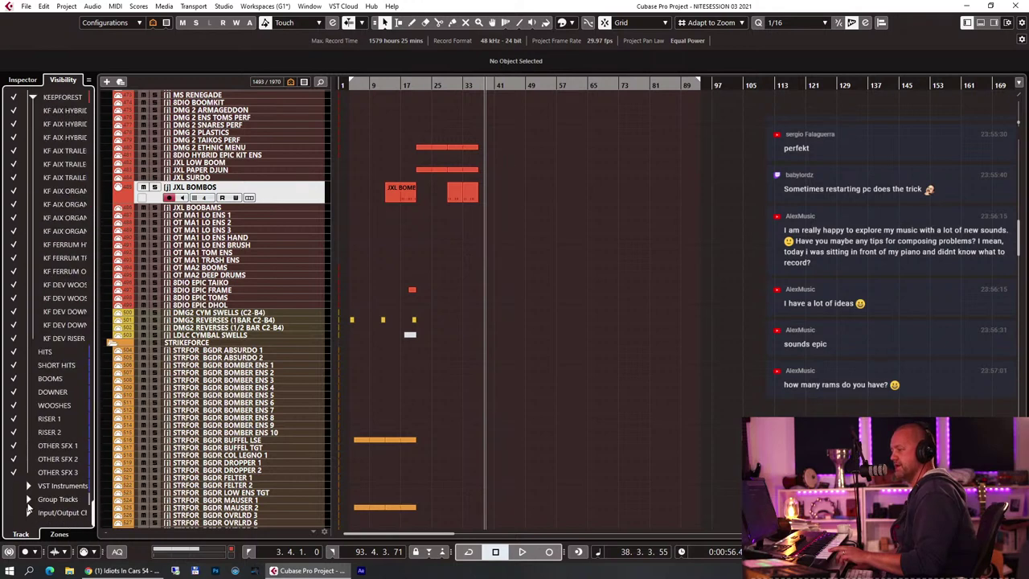
click(28, 500)
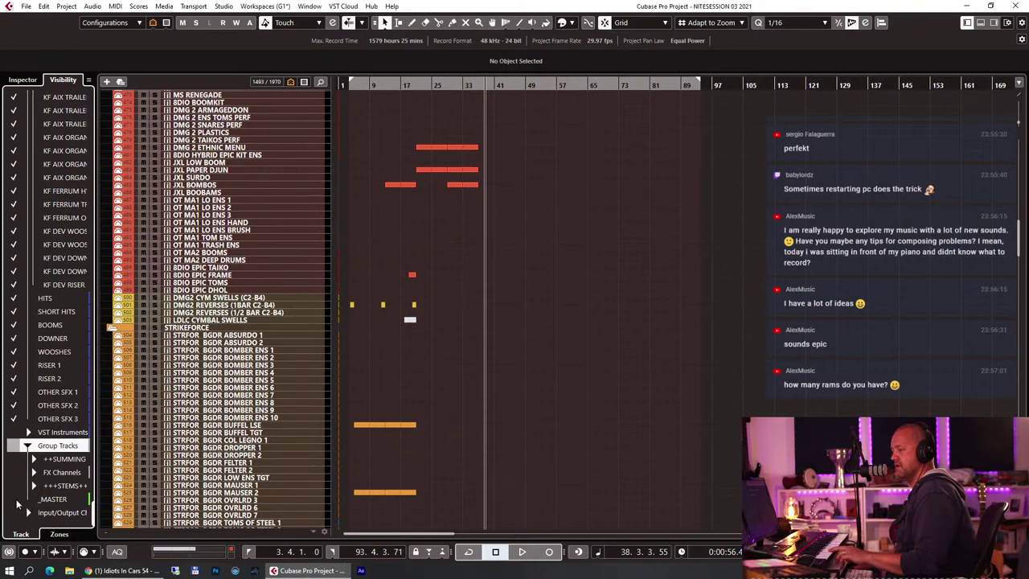
scroll(242, 456, down, 20)
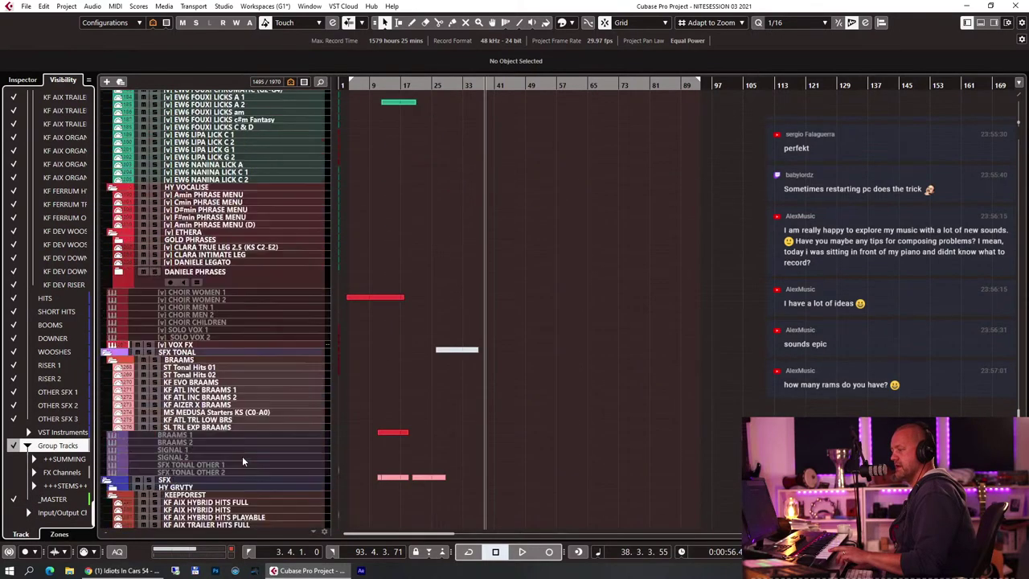
click(198, 500)
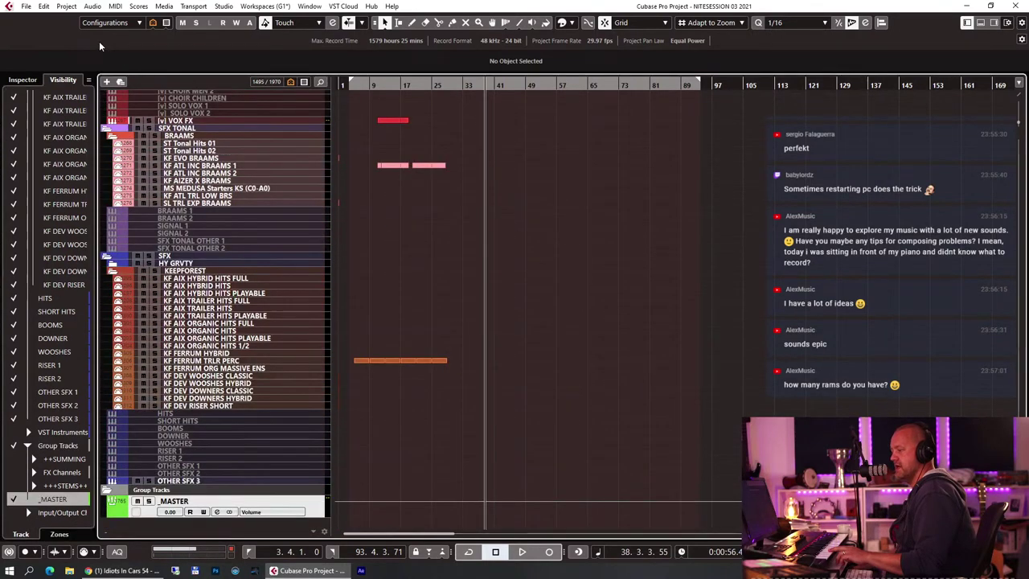
Show the inserts of the _MASTER track and inspect its L3-LL Ultra Stereo limiter
click(22, 79)
click(53, 245)
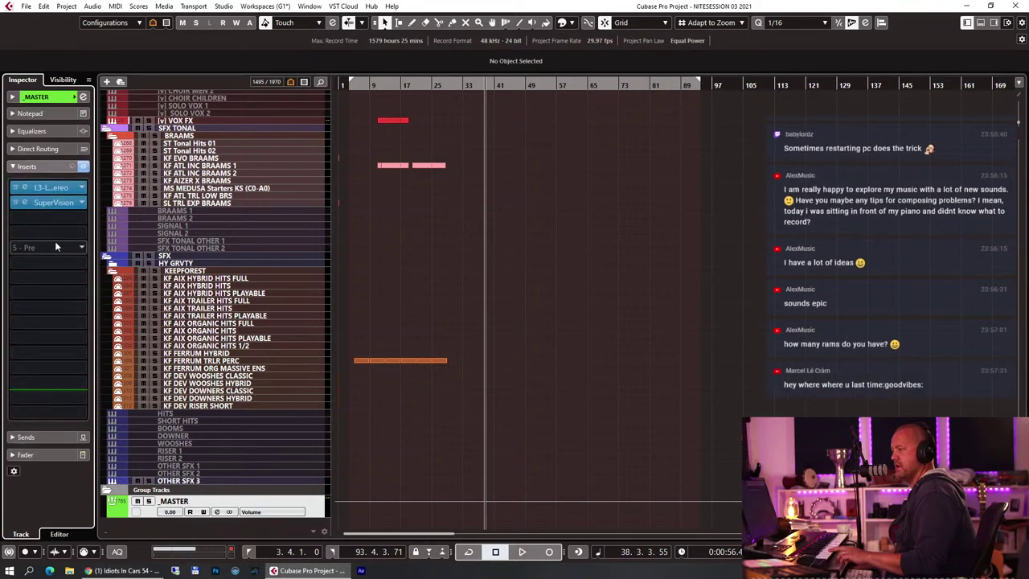
click(34, 189)
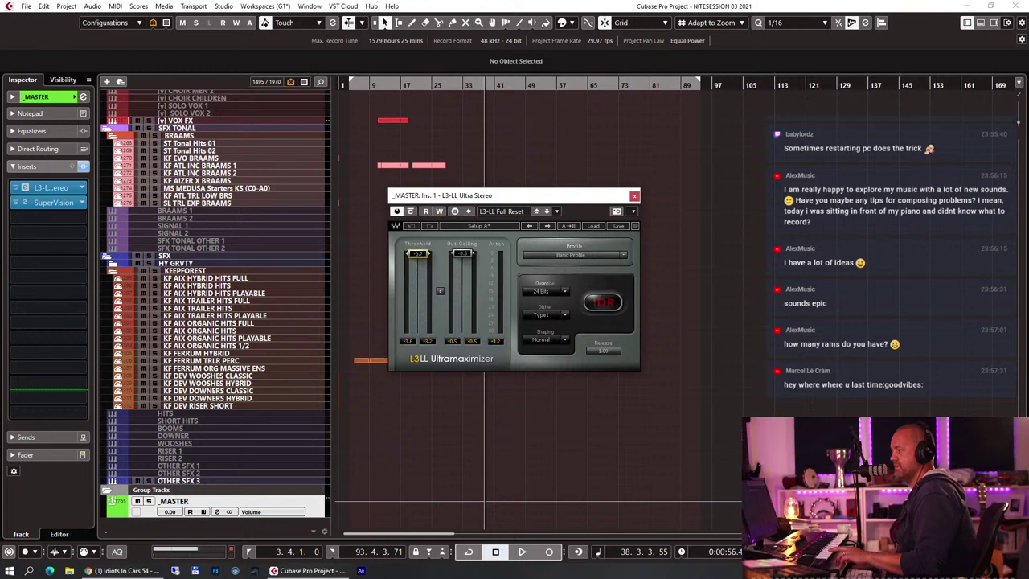
click(635, 196)
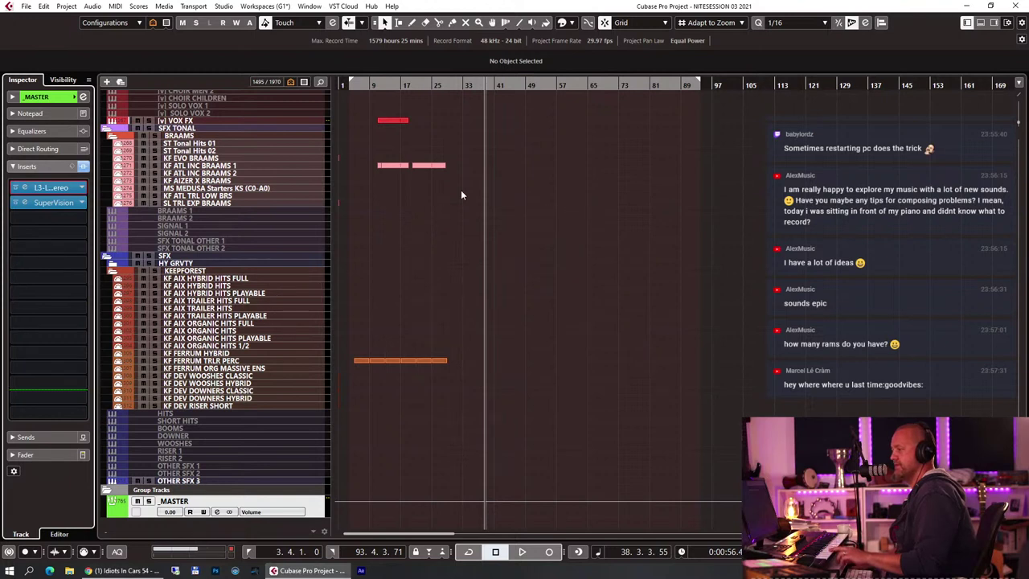
Play the project from bar 8 with the SFX tracks and the _MASTER track in view
click(368, 84)
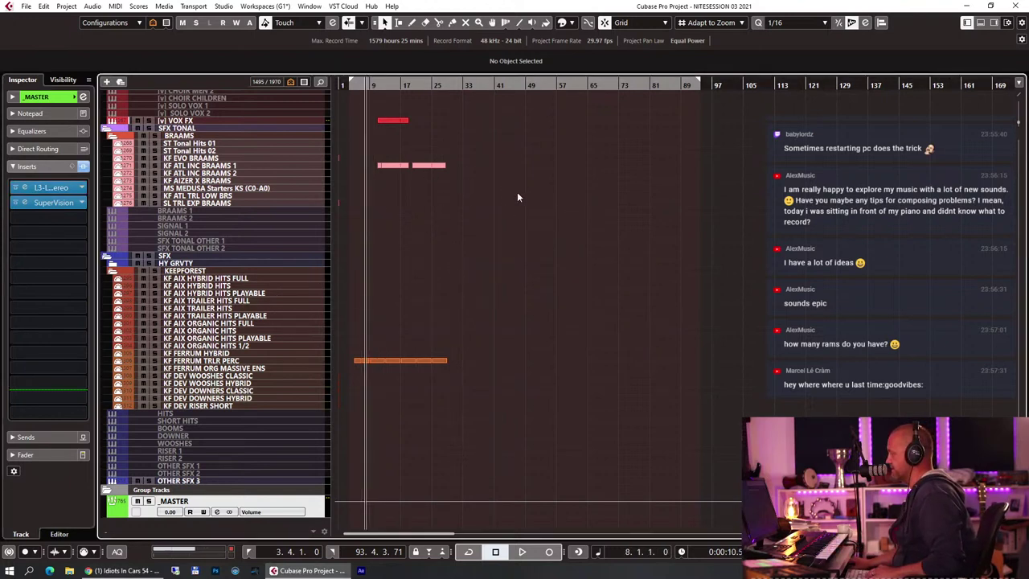
key(space)
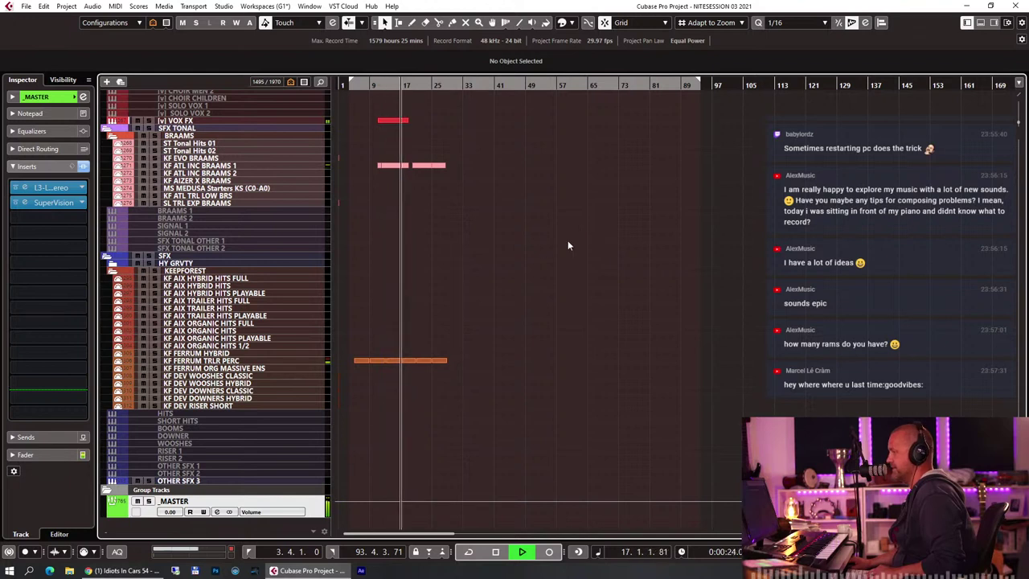
scroll(568, 268, down, 1)
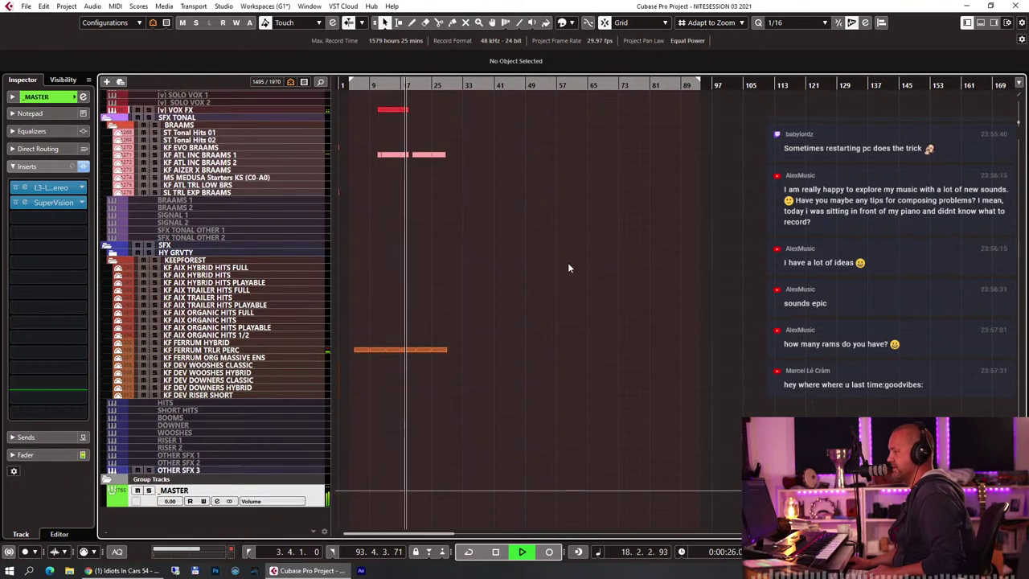
scroll(568, 268, down, 3)
scroll(568, 268, up, 3)
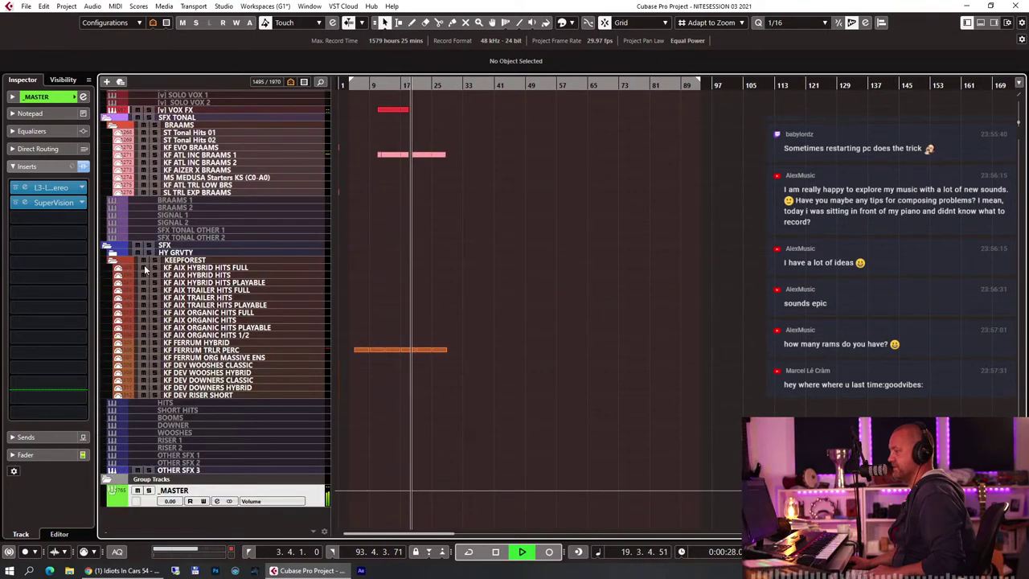
Hide the _MASTER track again through the track visibility list while the project plays
click(63, 79)
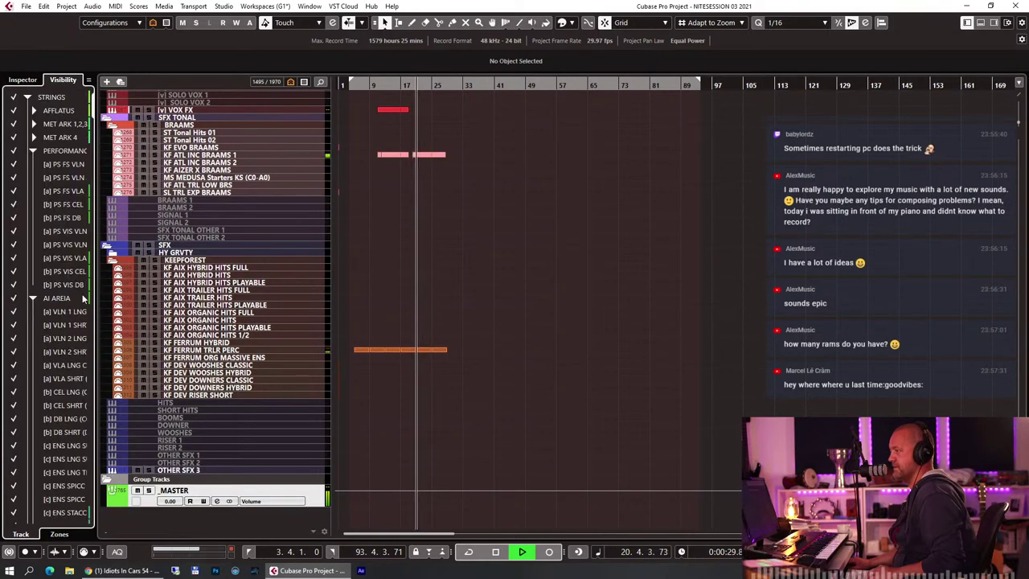
drag(95, 121, 95, 398)
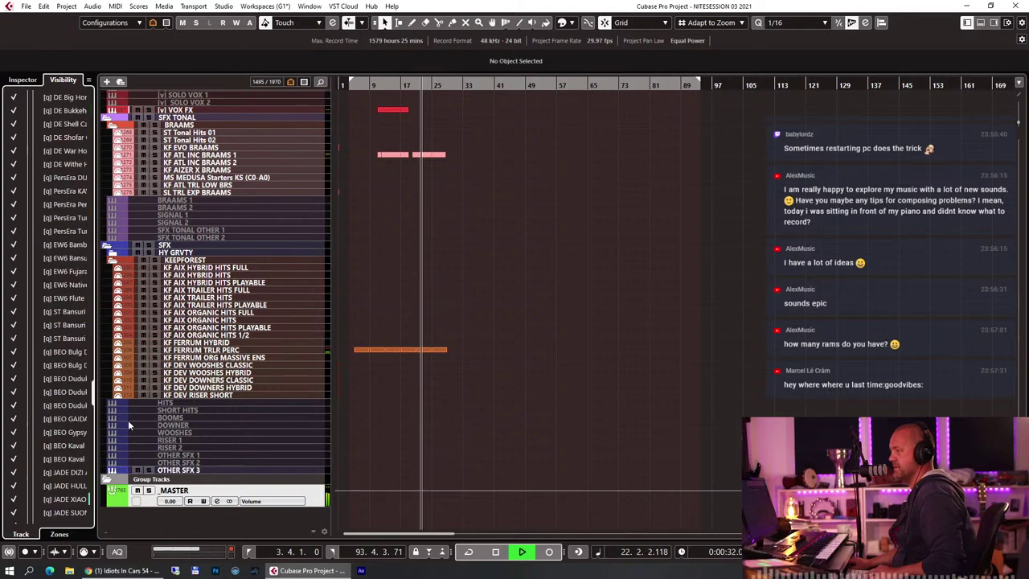
scroll(49, 466, down, 5)
click(13, 499)
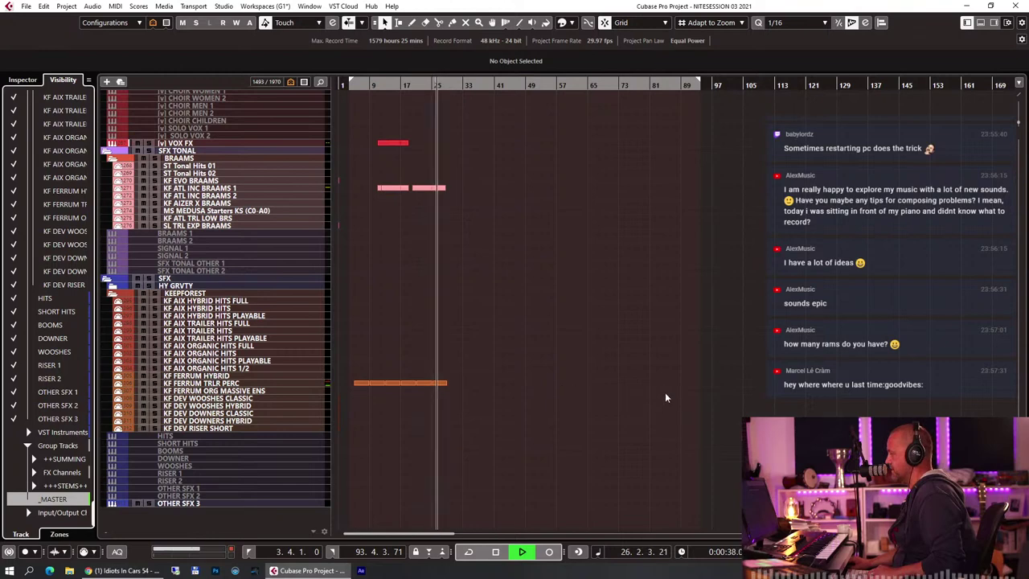
Stop playback and mute the part on the D#min PHRASE MENU vocal track with the Mute tool
scroll(621, 344, up, 4)
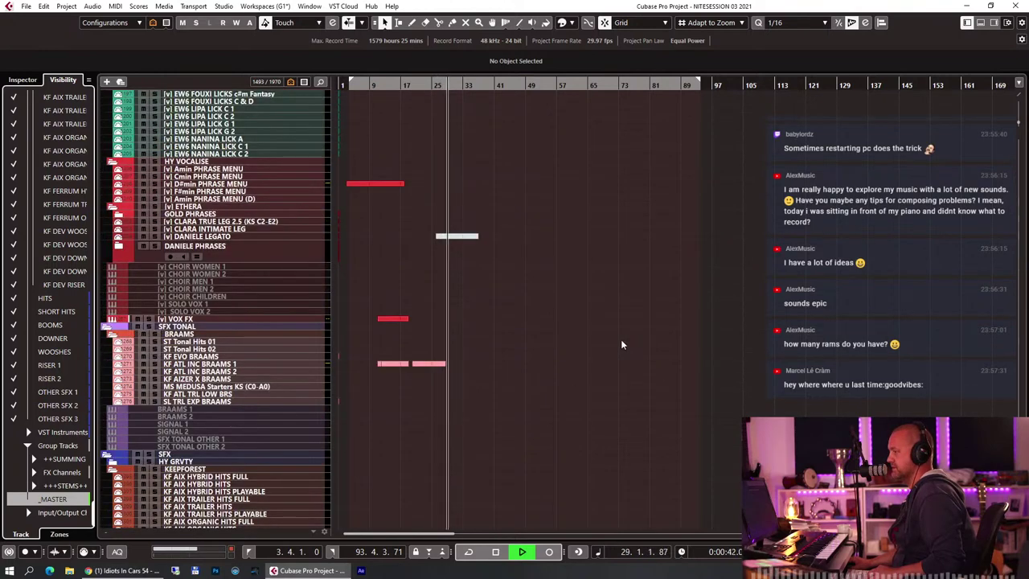
key(space)
click(256, 182)
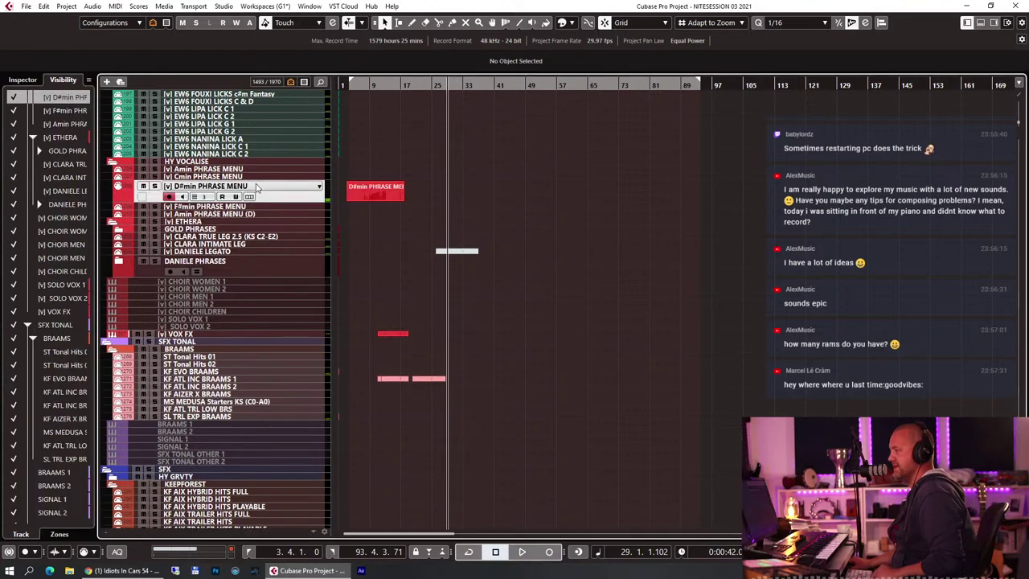
click(379, 194)
right_click(421, 156)
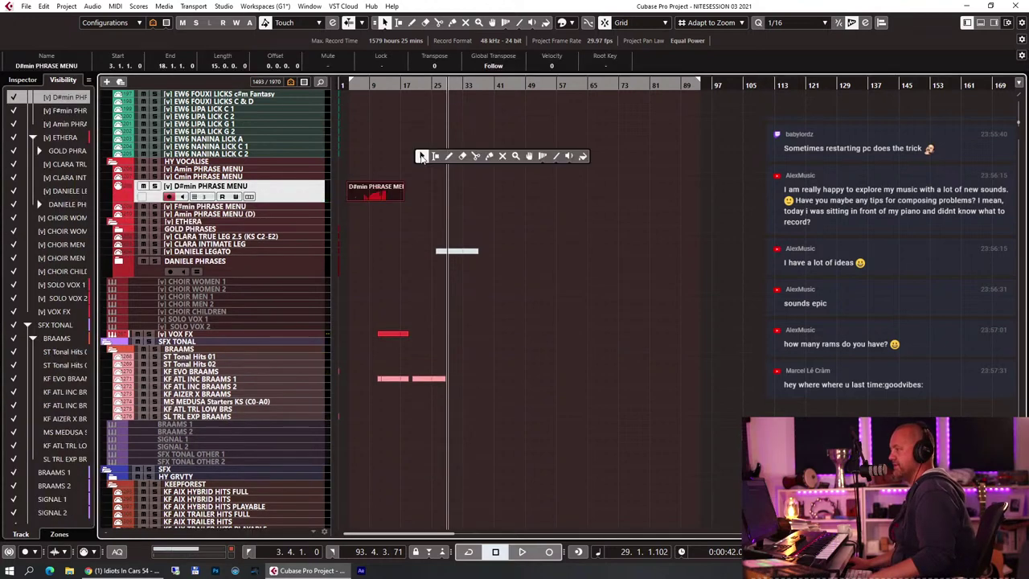
click(501, 157)
click(375, 191)
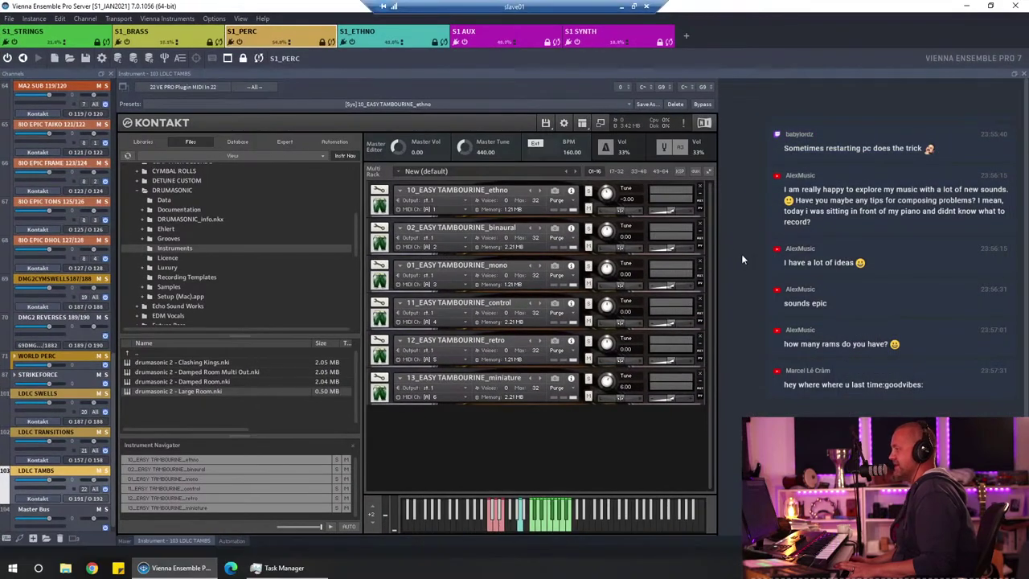
Open Task Manager on the slave01 machine running Vienna Ensemble Pro and check its CPU and memory usage
right_click(354, 573)
click(402, 515)
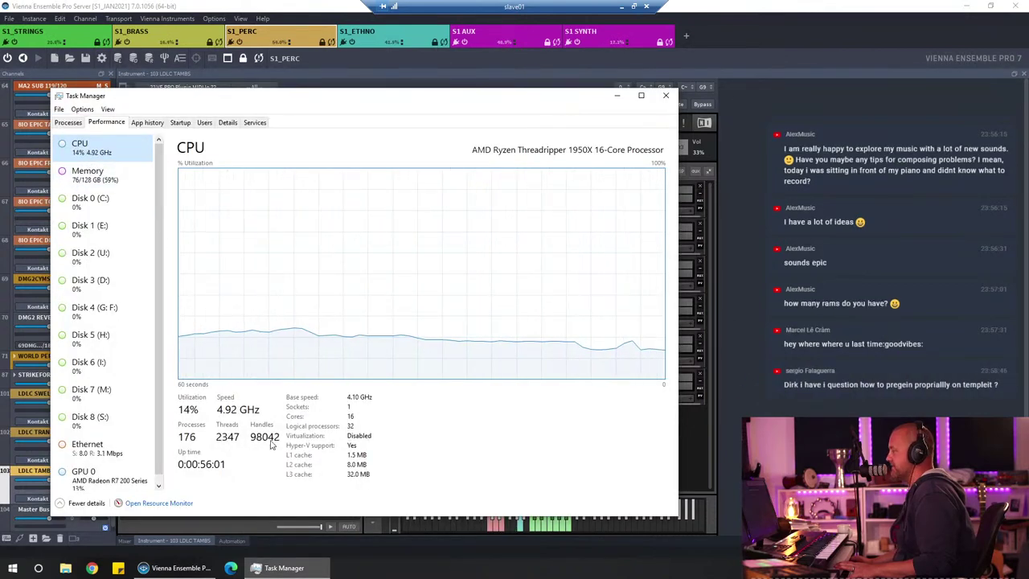
click(90, 176)
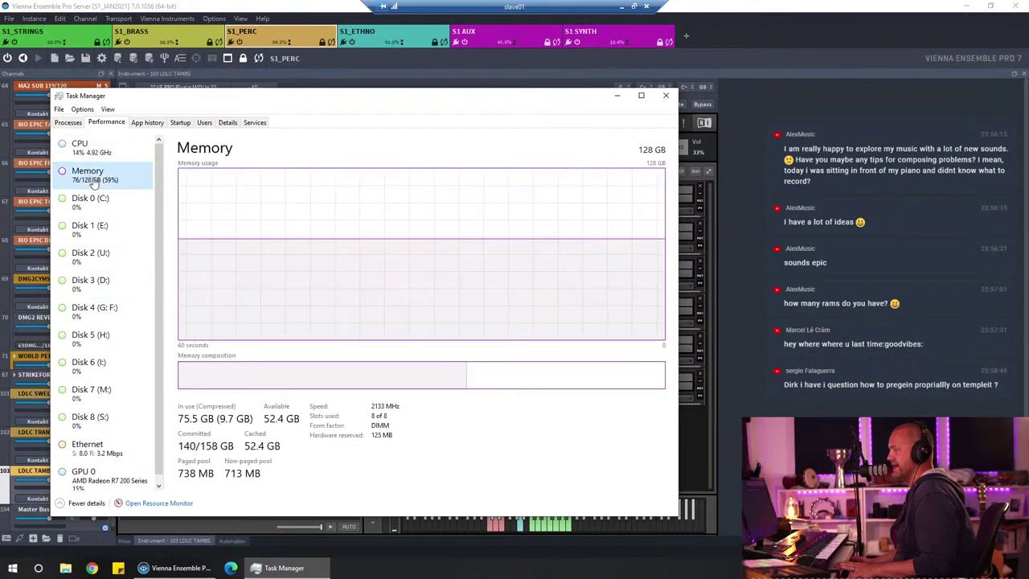
Check the CPU performance of slave01 in Task Manager, close it and return to the Cubase project
click(87, 153)
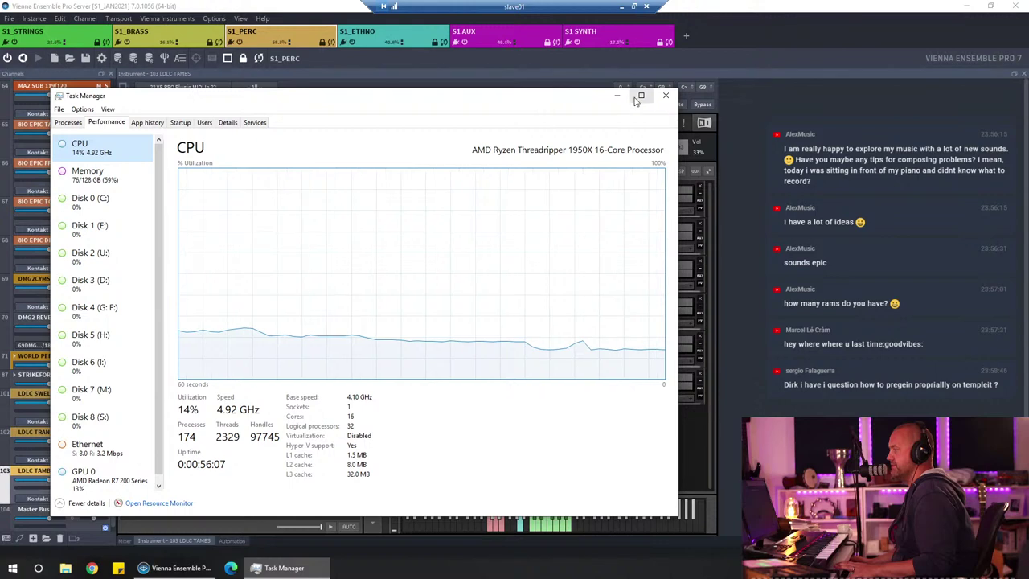
click(666, 96)
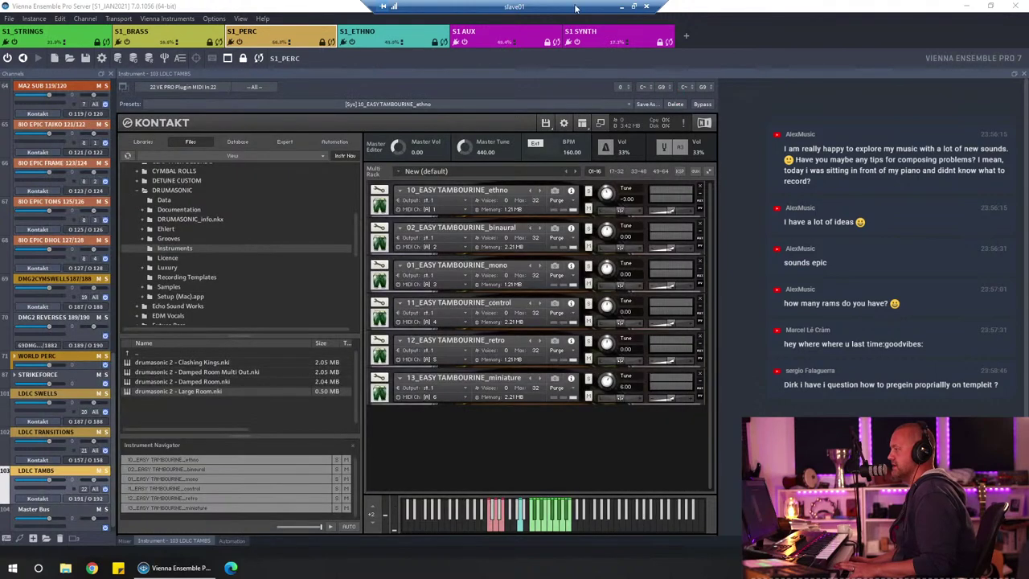
click(622, 7)
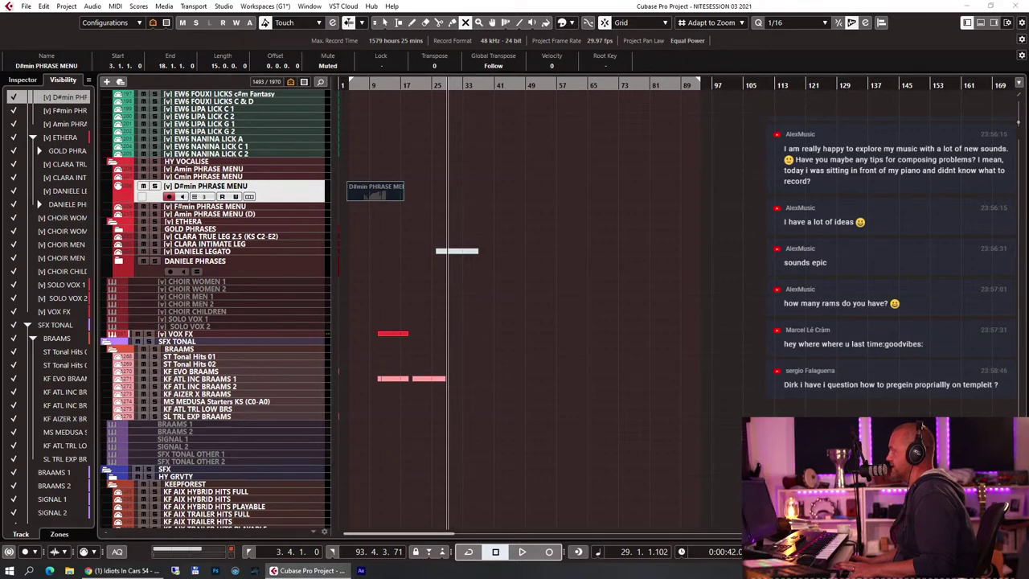
Switch to slave02, check its CPU and memory usage in Task Manager, close it and return to Cubase
click(254, 570)
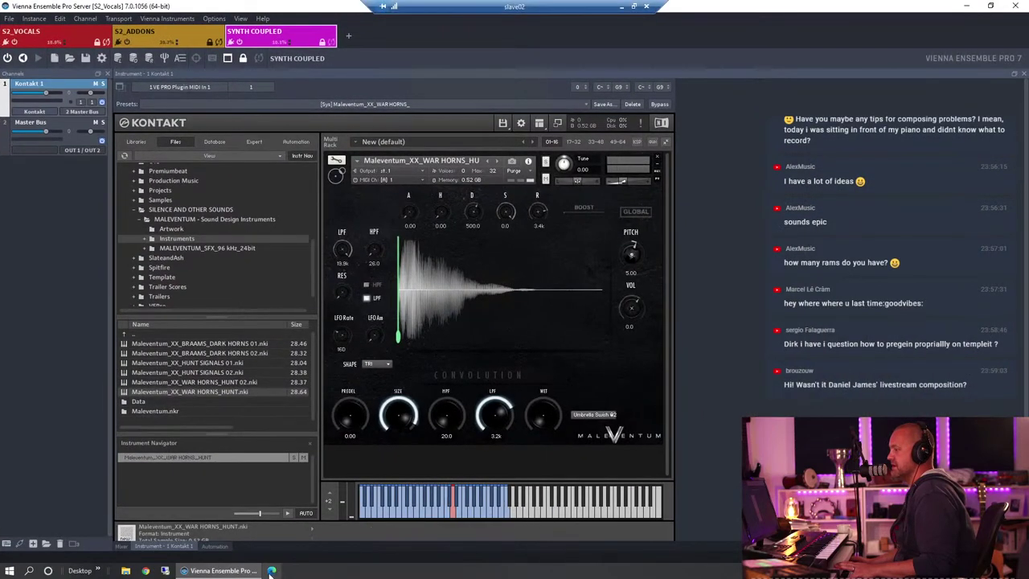
right_click(288, 572)
click(331, 519)
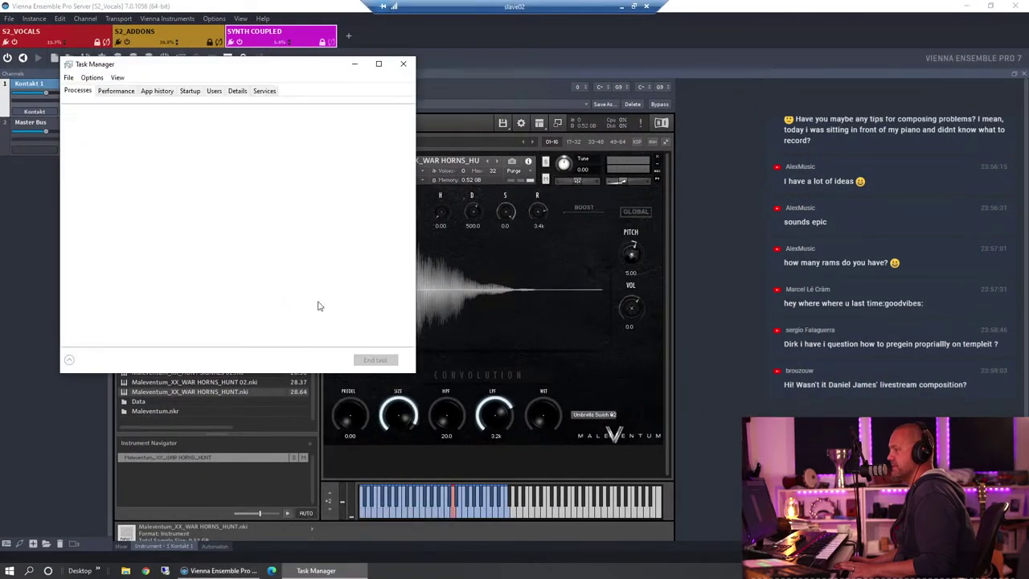
click(108, 90)
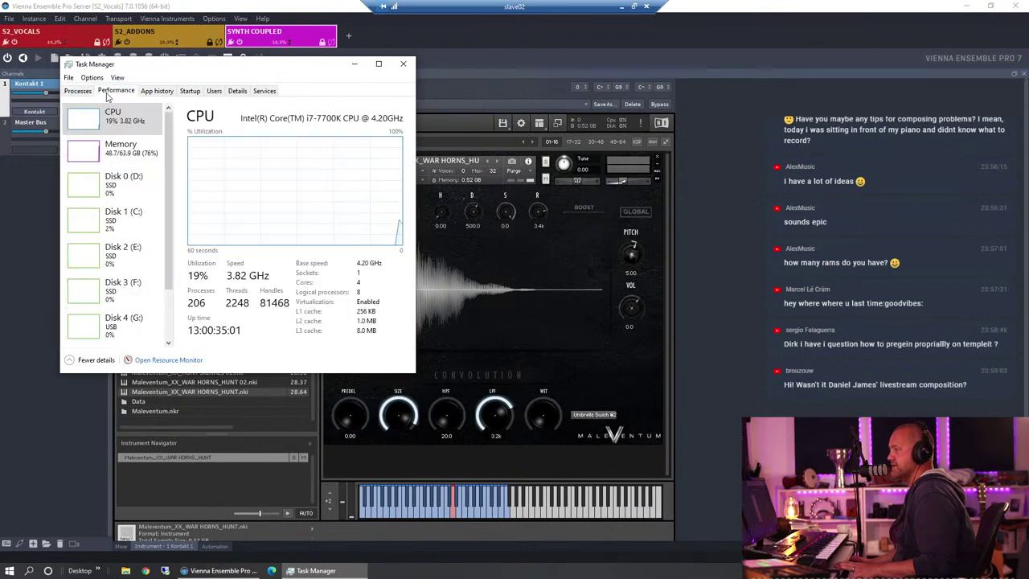
click(134, 159)
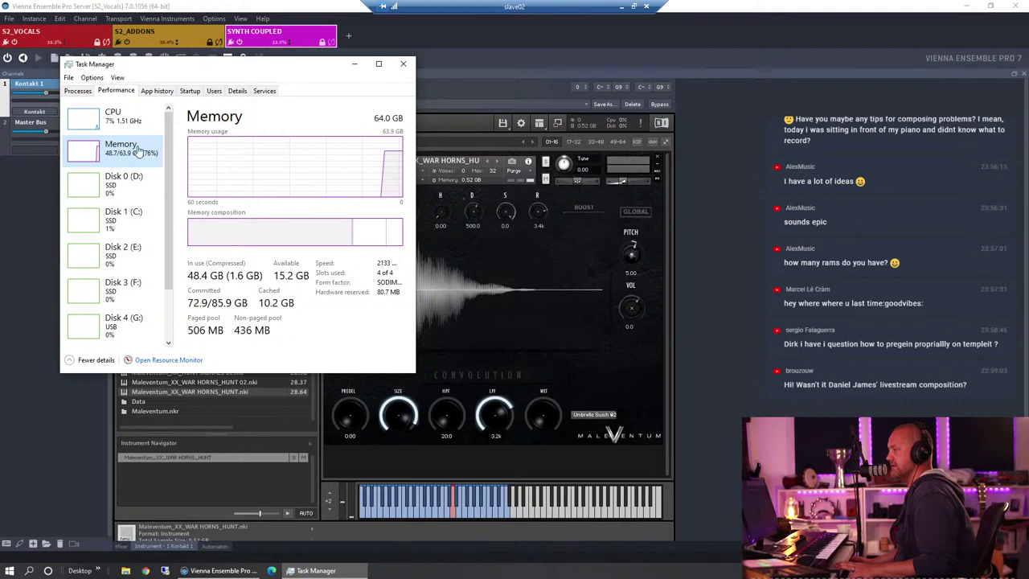
click(112, 116)
click(79, 90)
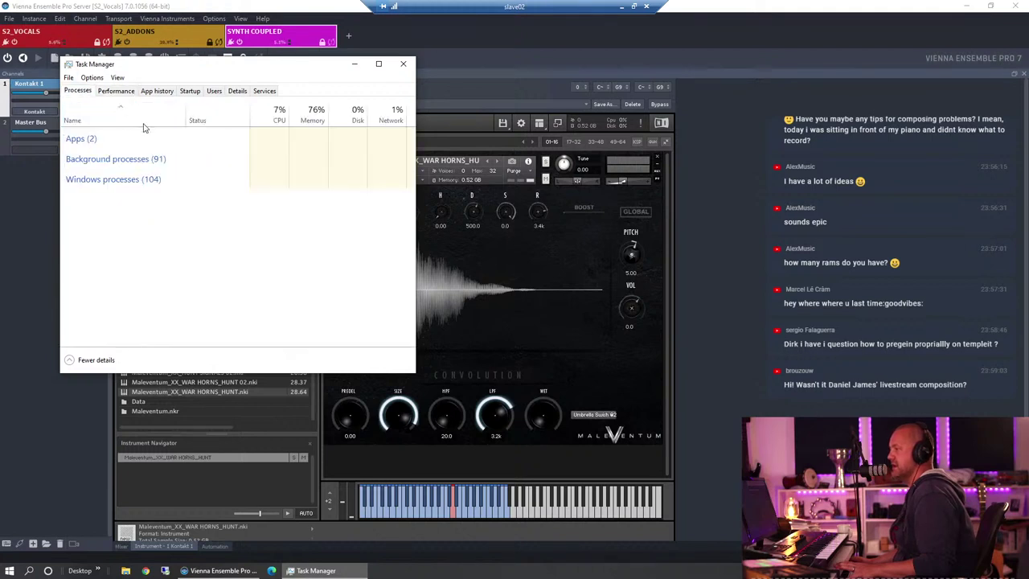
click(403, 63)
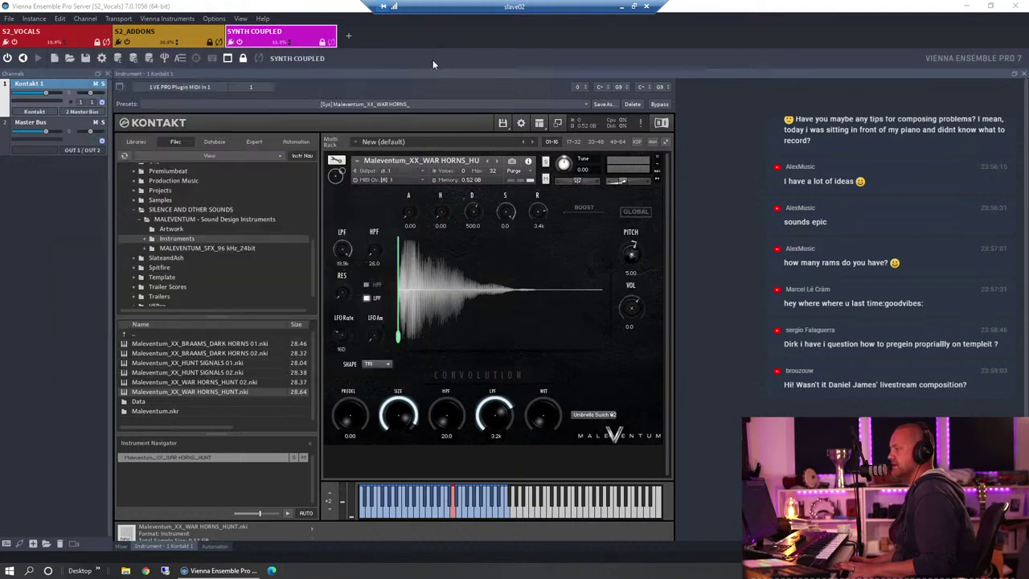
click(634, 7)
click(970, 28)
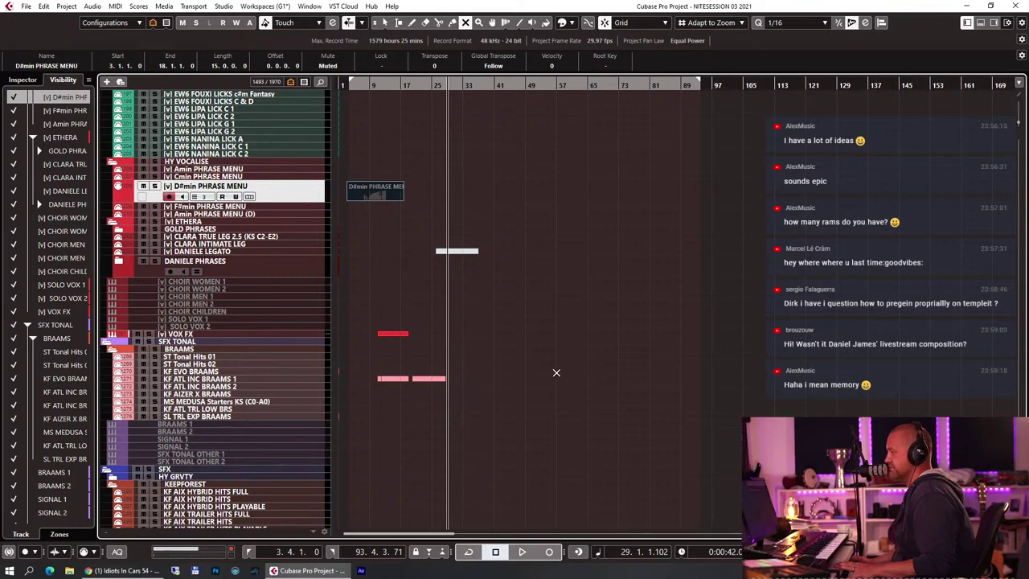
Select the [c] ENS LNG SUS track in the AI AREIA strings folder to show its channel settings in the Inspector
scroll(557, 373, down, 20)
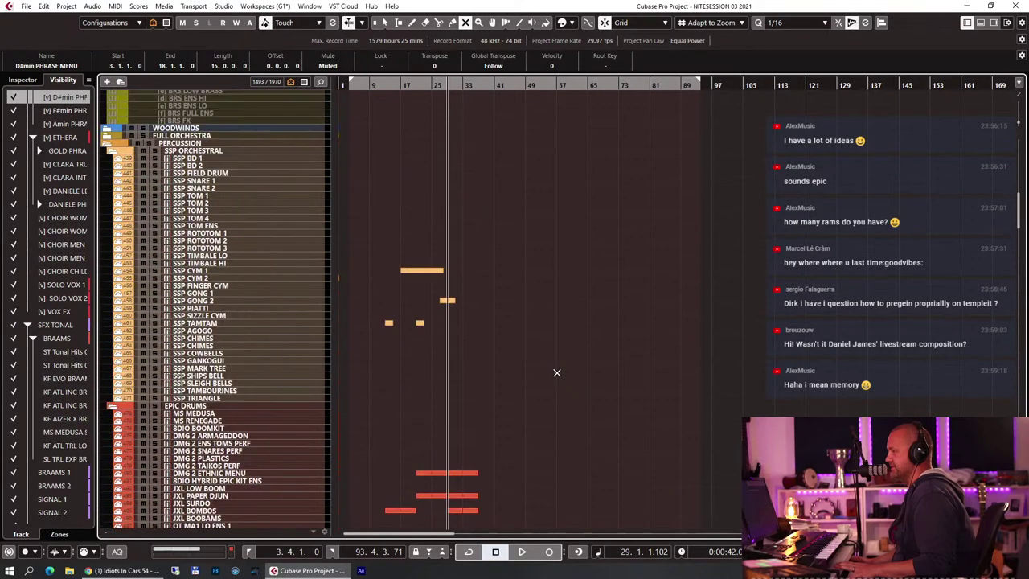
scroll(556, 372, up, 20)
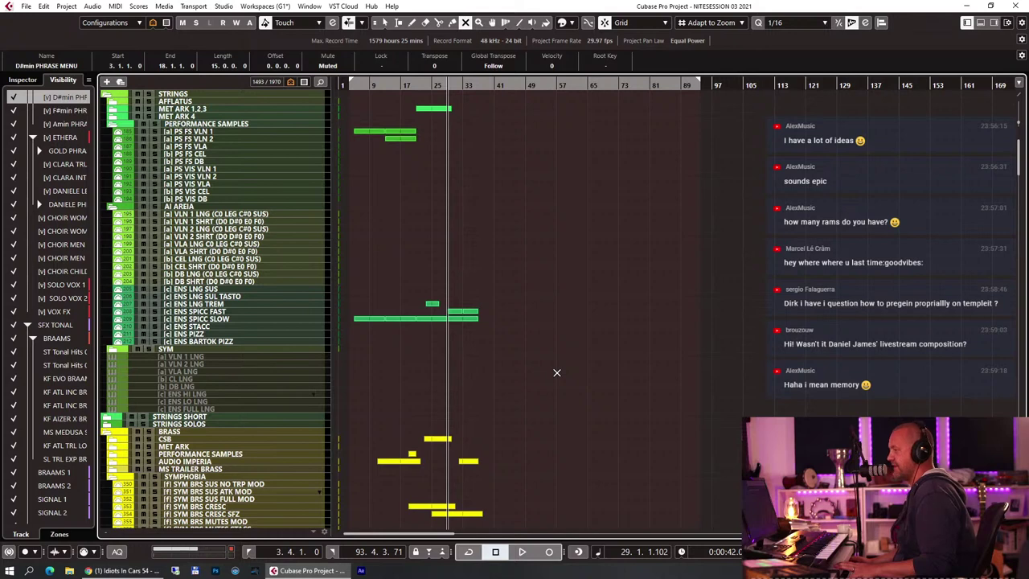
scroll(556, 372, down, 10)
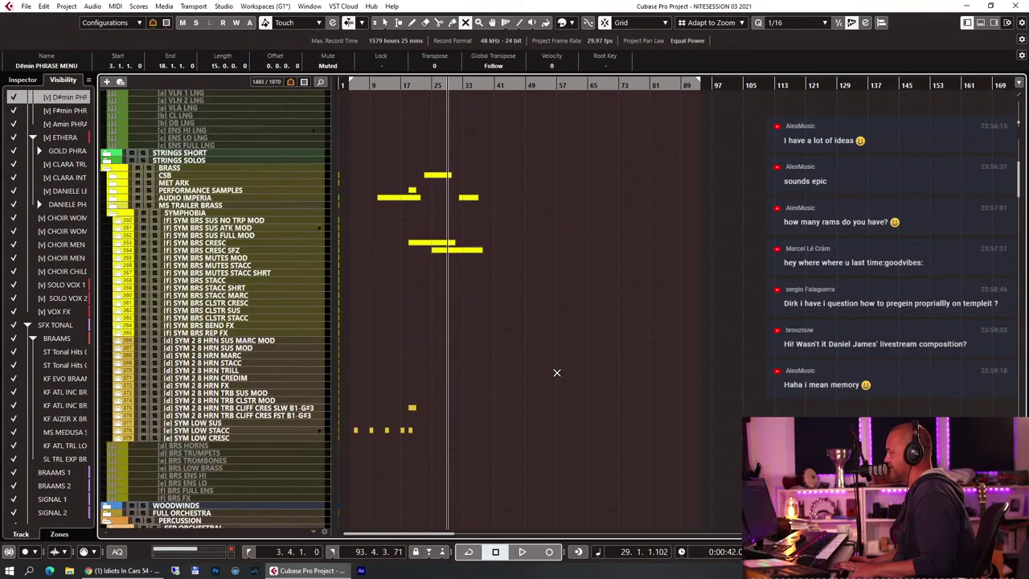
scroll(557, 373, up, 8)
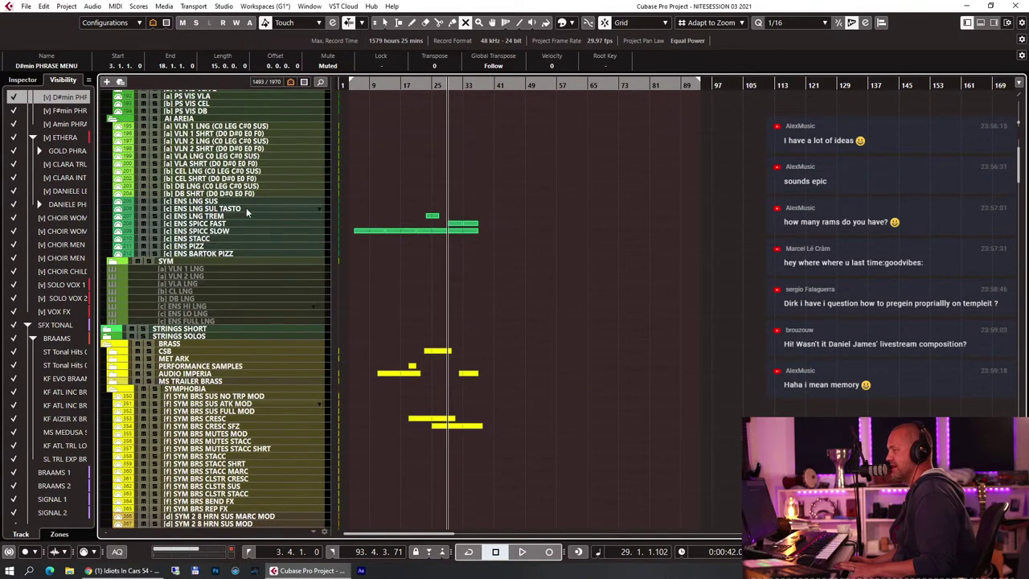
click(241, 202)
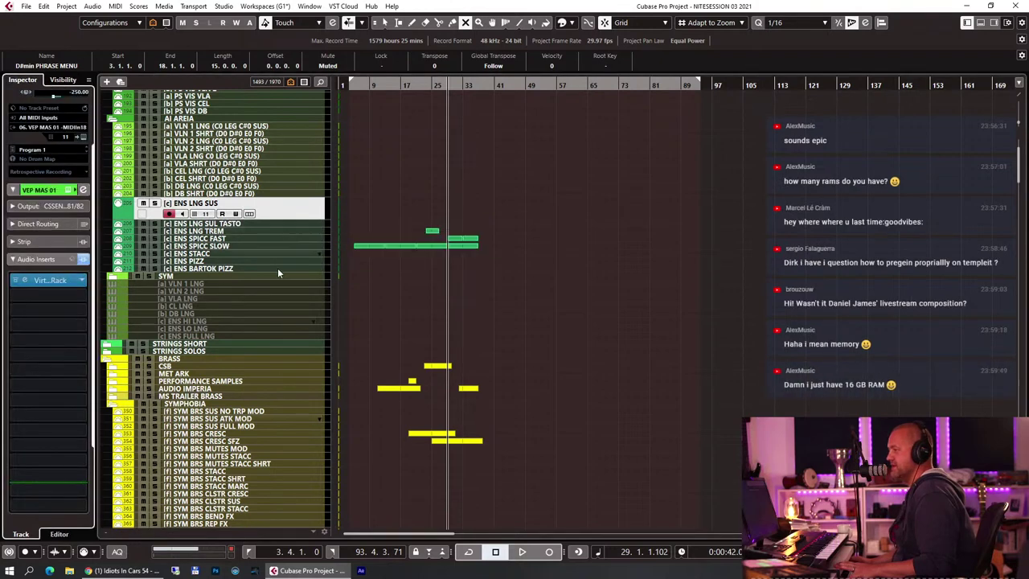
Select the AI AREIA [a] VLN 1 LNG track and show its audio fader instead of the audio inserts in the Inspector
scroll(281, 280, up, 4)
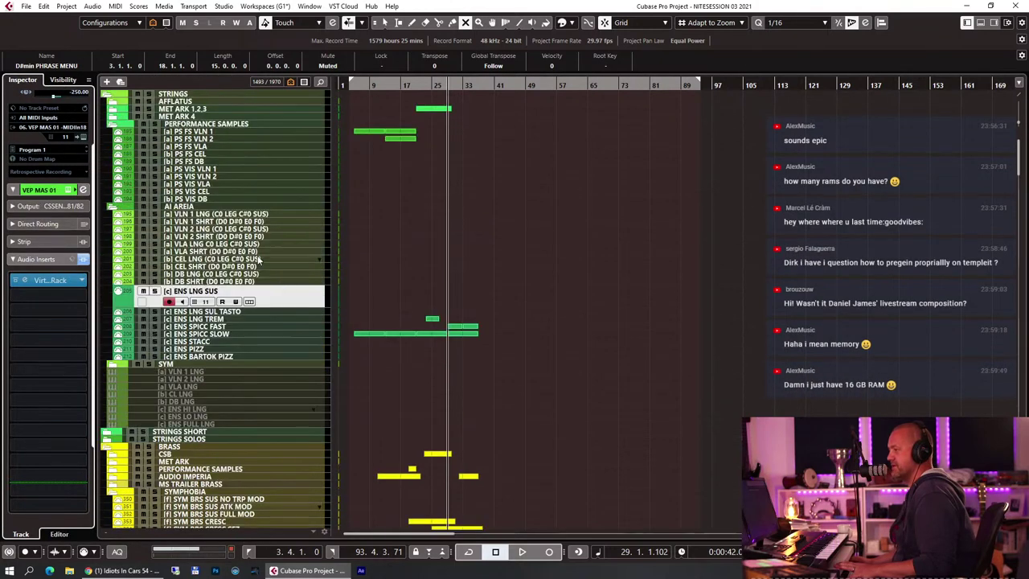
click(215, 217)
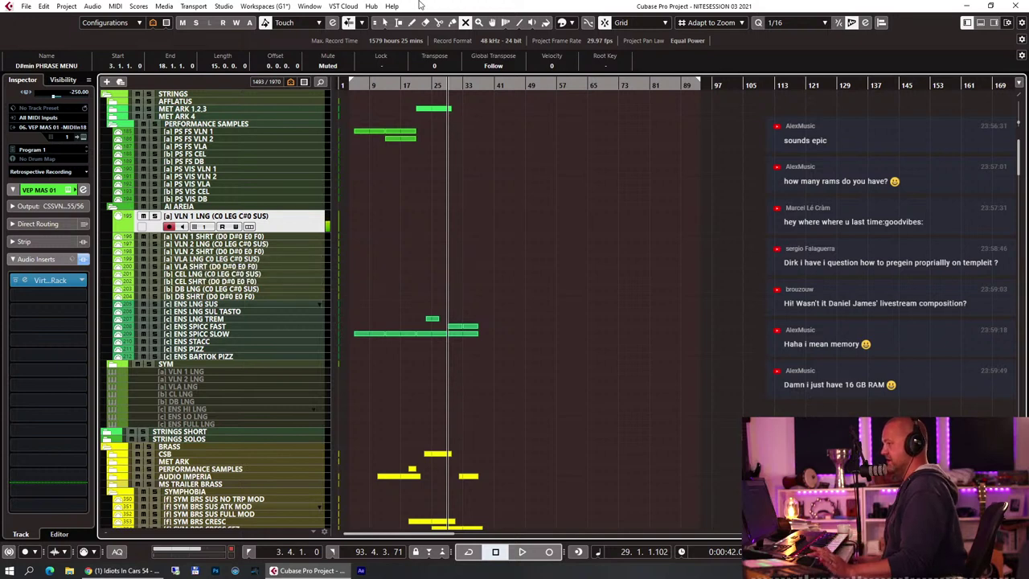
click(37, 259)
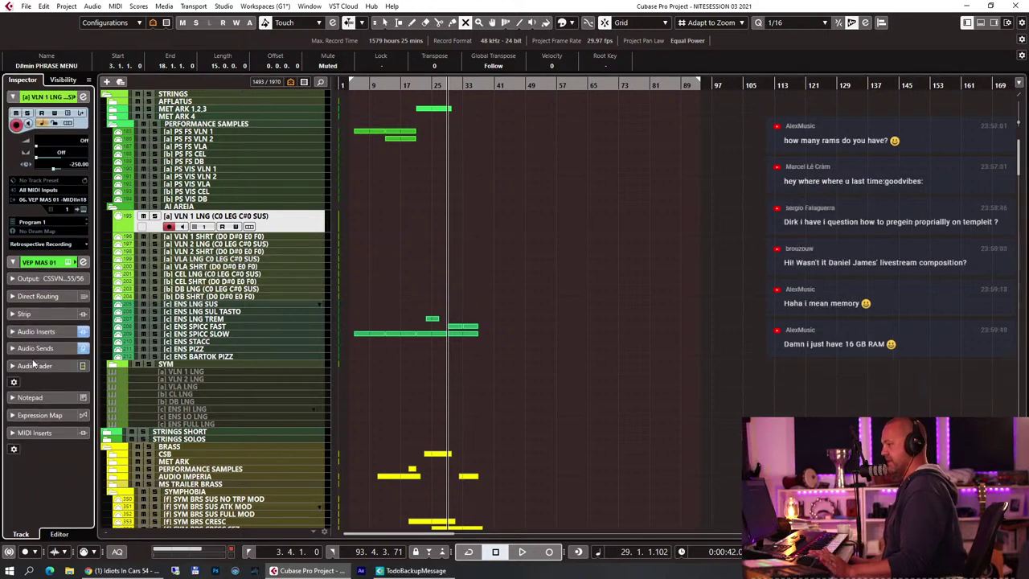
click(60, 365)
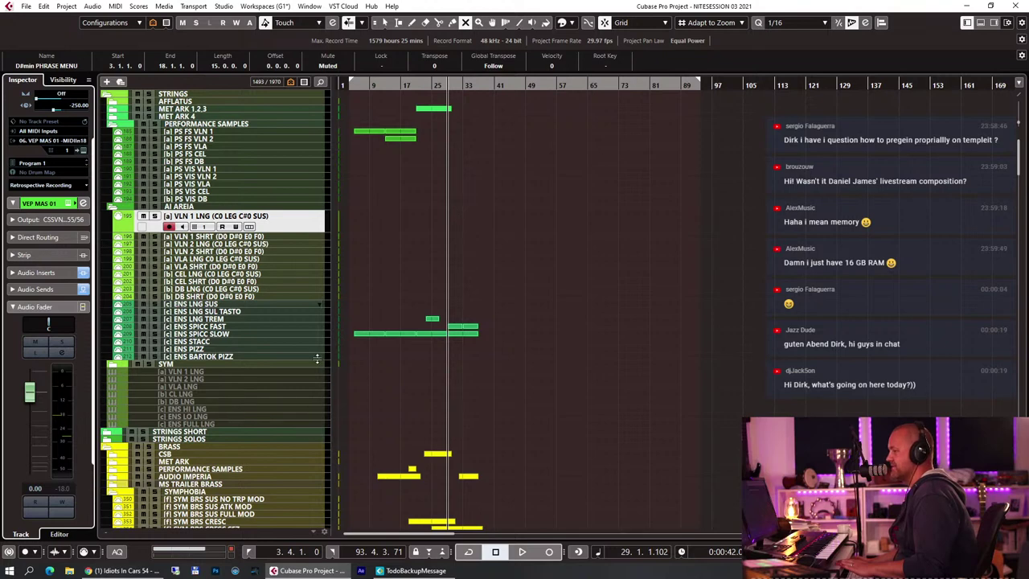
Select the MS RENEGADE track in the EPIC DRUMS folder to view its audio fader level
scroll(317, 359, down, 5)
scroll(316, 364, down, 20)
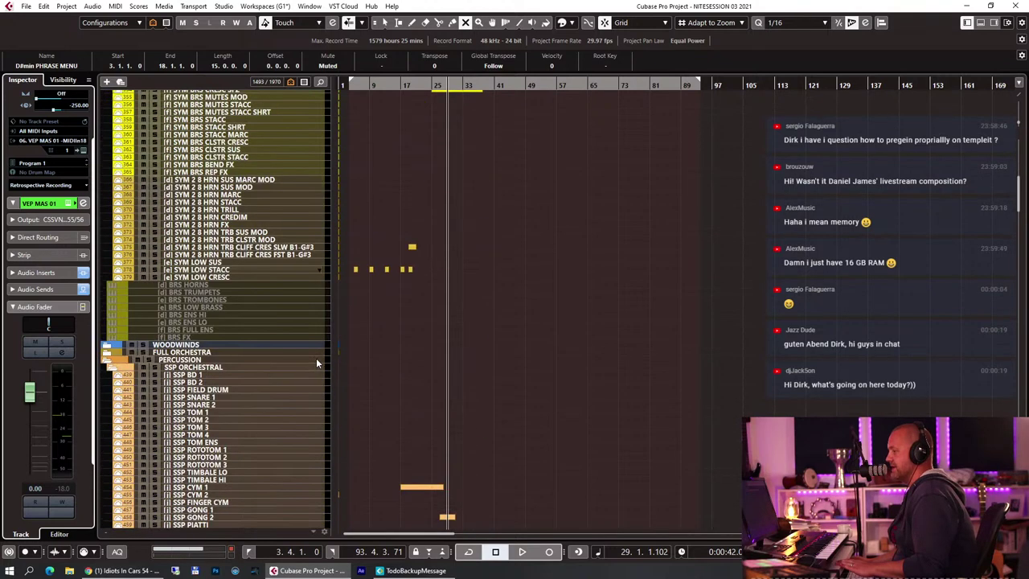
scroll(316, 364, down, 5)
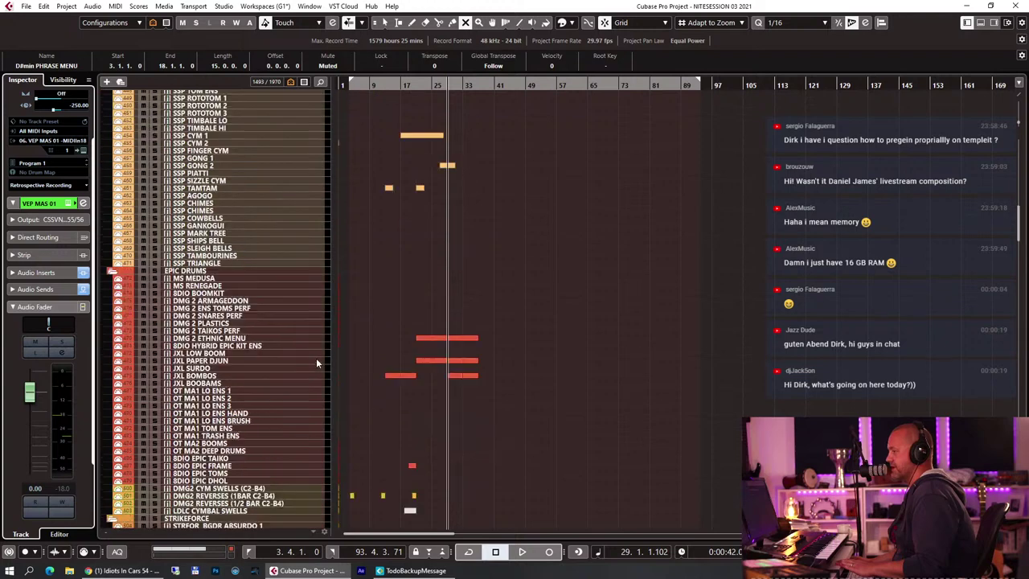
click(219, 287)
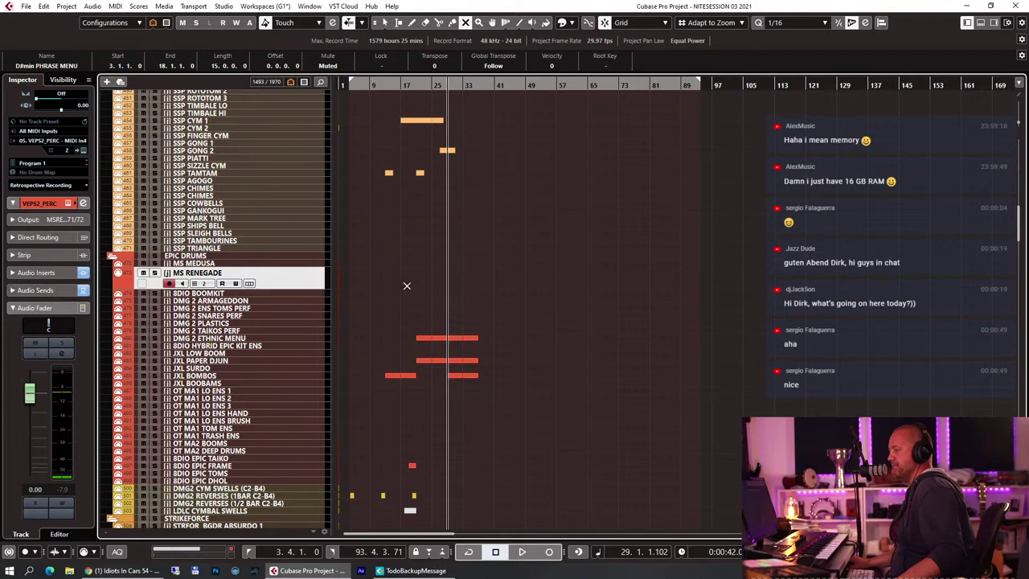
Open the Channel Settings of MS RENEGADE 71/72, examine its insert and percussion sends, and close the window
scroll(407, 285, up, 10)
scroll(408, 283, down, 8)
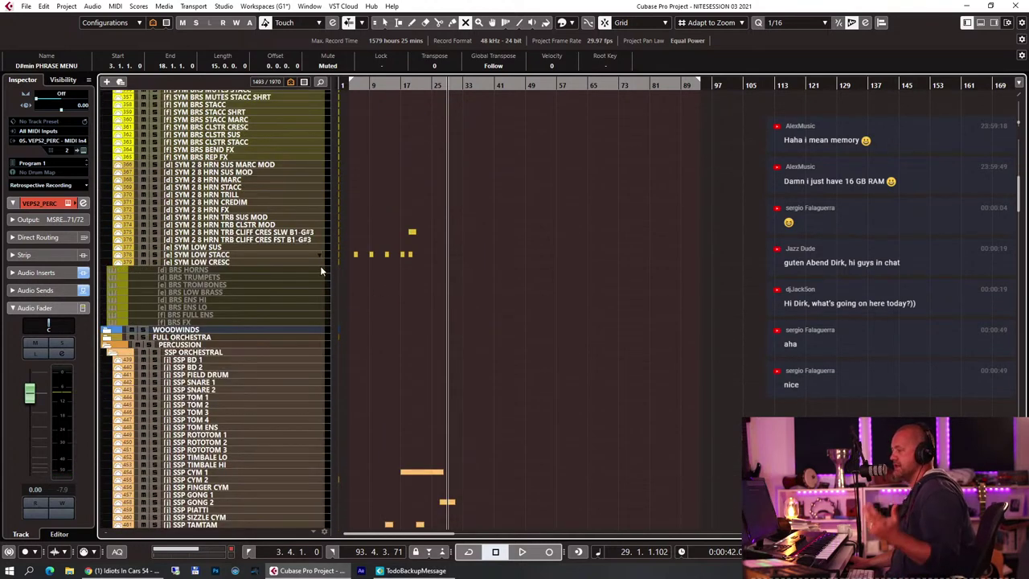
scroll(397, 248, up, 10)
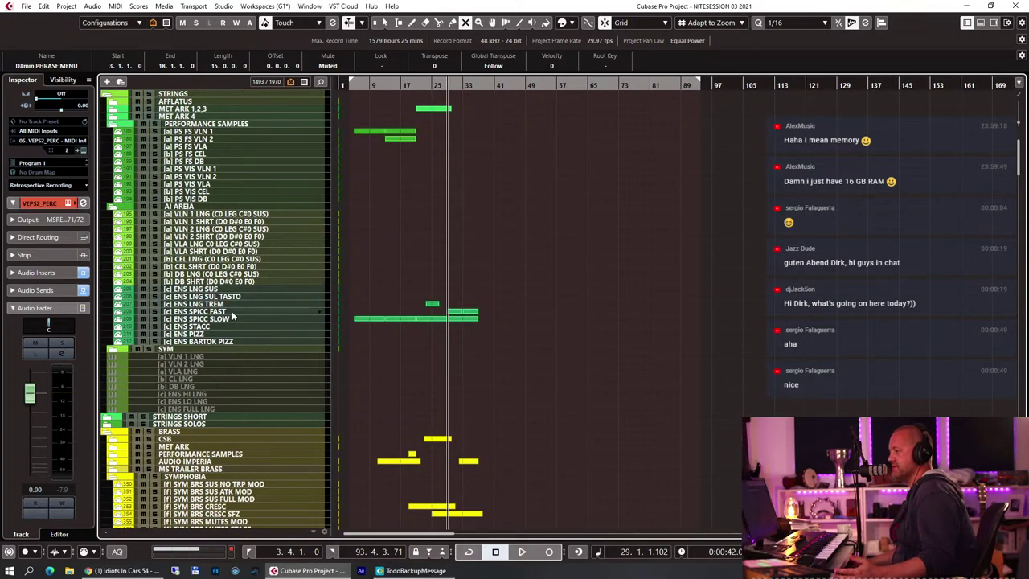
scroll(124, 253, down, 5)
scroll(127, 254, up, 5)
click(83, 203)
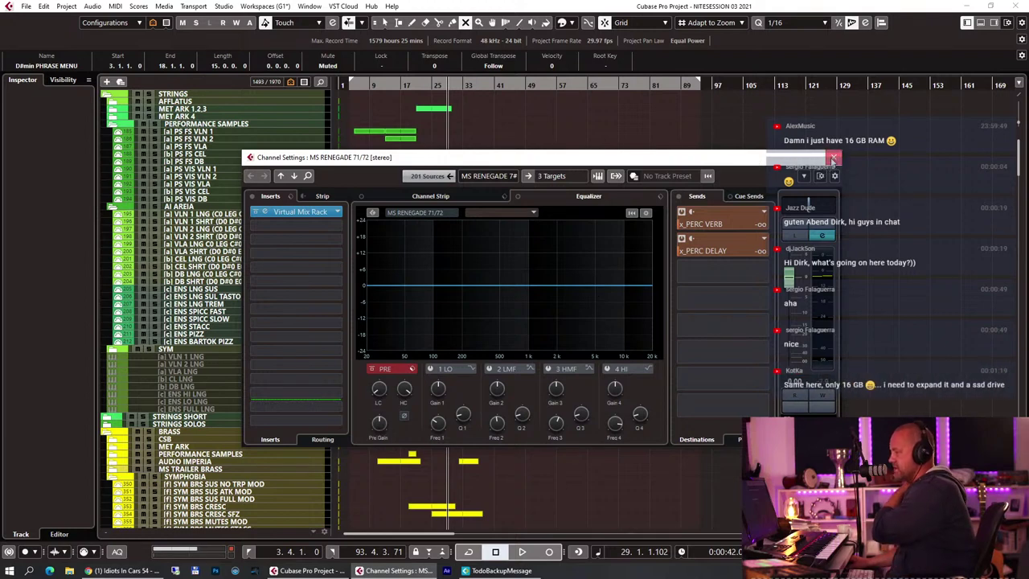
click(834, 157)
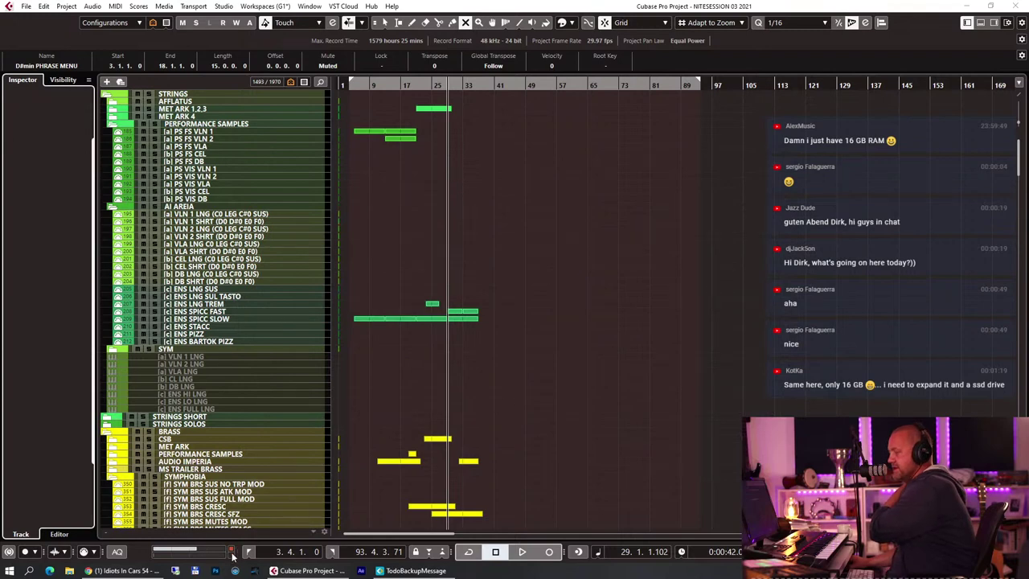
Switch to Vienna Ensemble Pro on slave01 and open the FS VLN 1 Kontakt instrument in the S1_STRINGS instance
scroll(524, 251, down, 5)
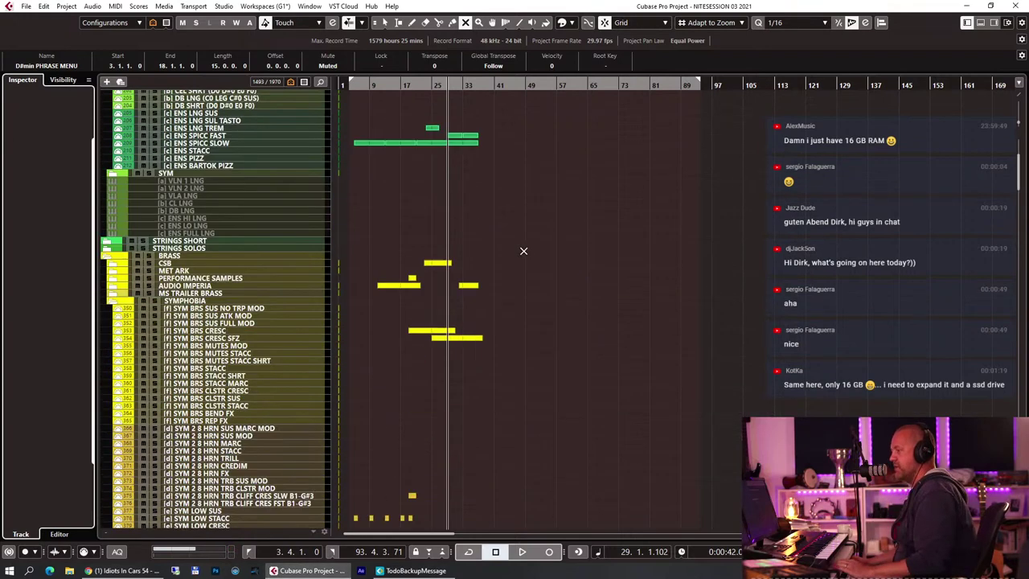
scroll(523, 250, up, 5)
scroll(524, 251, down, 7)
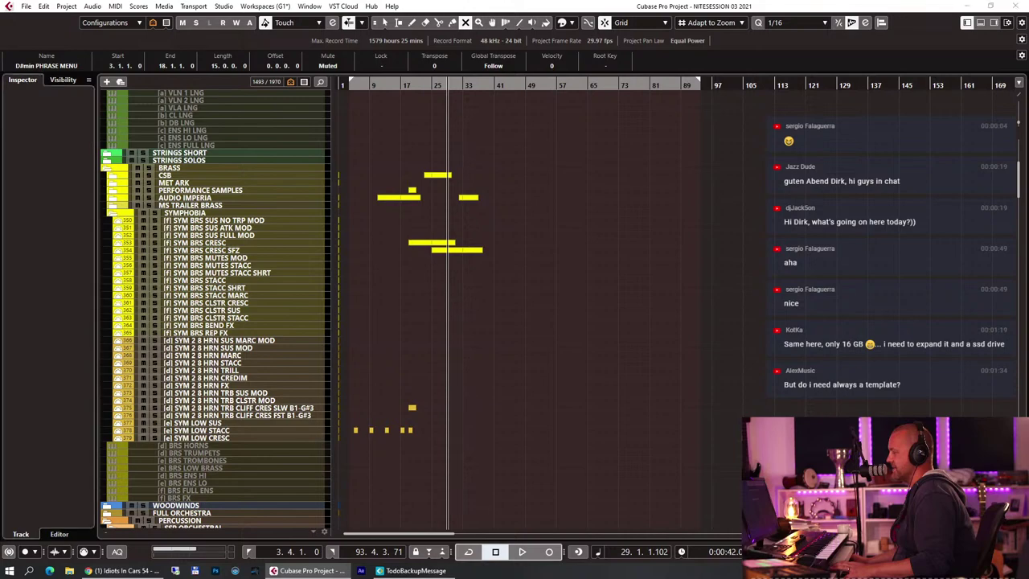
key(alt+Tab)
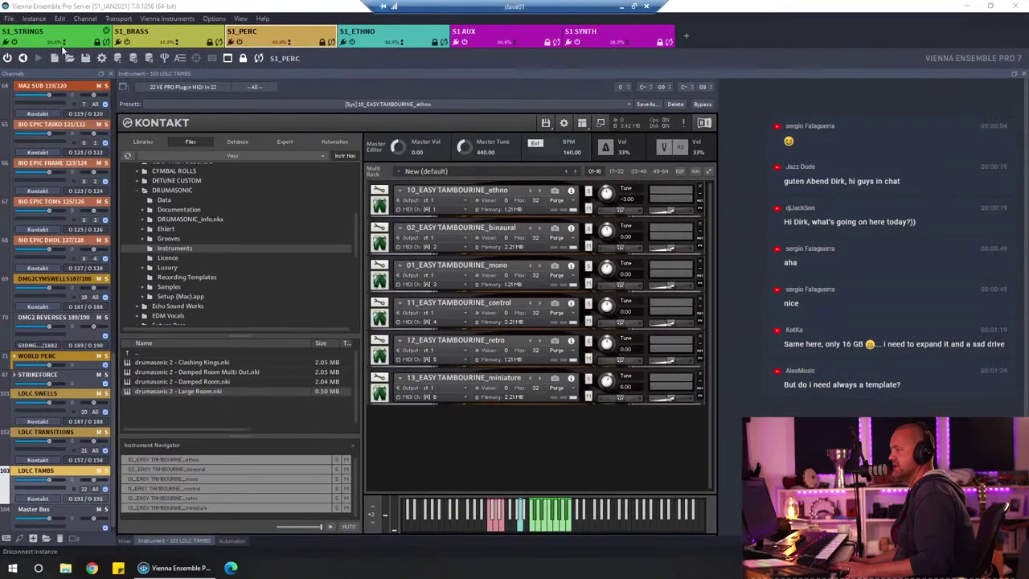
click(33, 34)
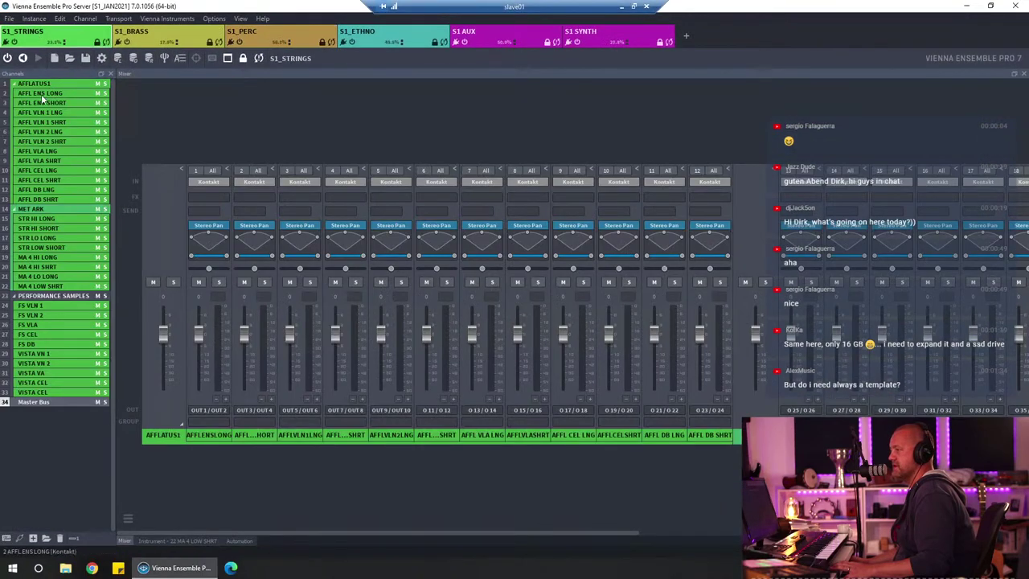
click(33, 311)
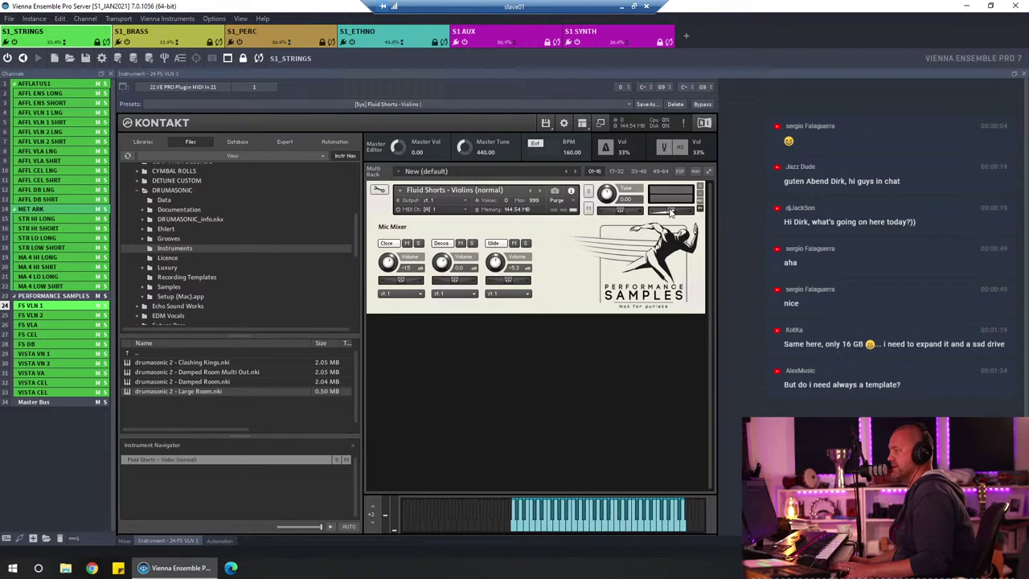
Select the PS FS VLN 1 track in Cubase and adjust the Fluid Shorts - Violins volume in Kontakt on slave01
click(621, 6)
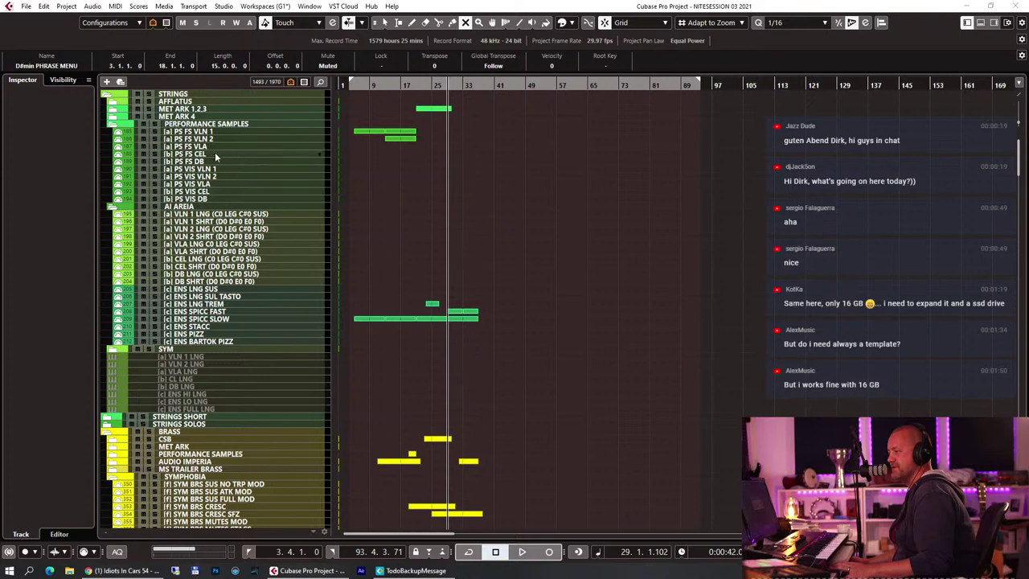
click(205, 132)
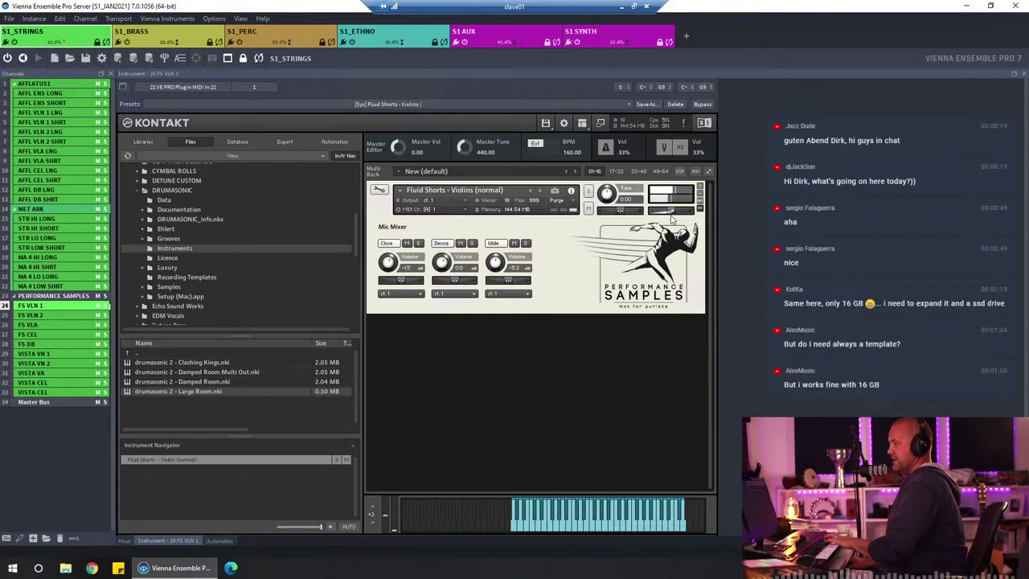
mouse_move(672, 213)
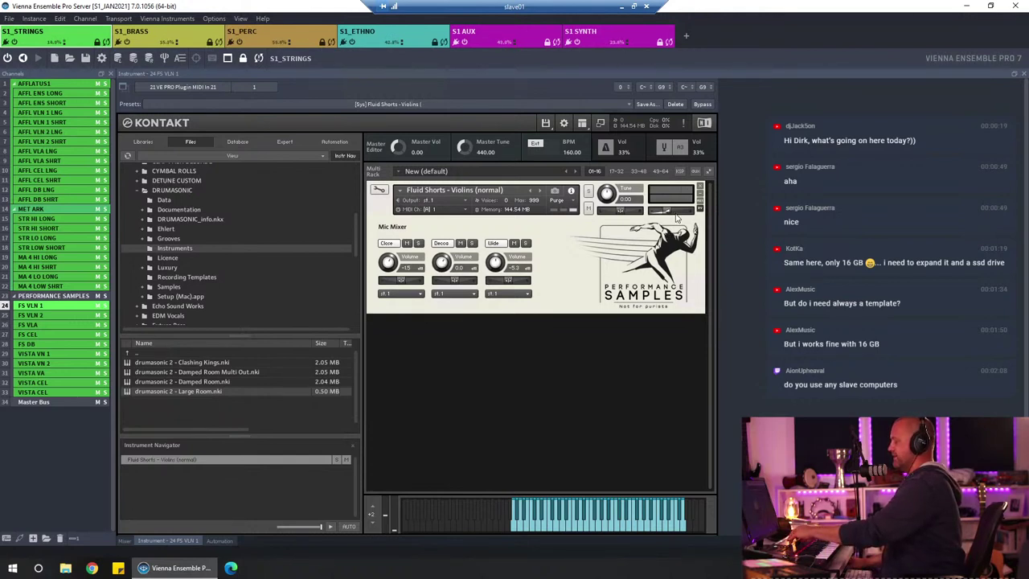
mouse_move(677, 216)
mouse_down()
mouse_move(688, 223)
mouse_move(658, 212)
mouse_move(665, 216)
mouse_up()
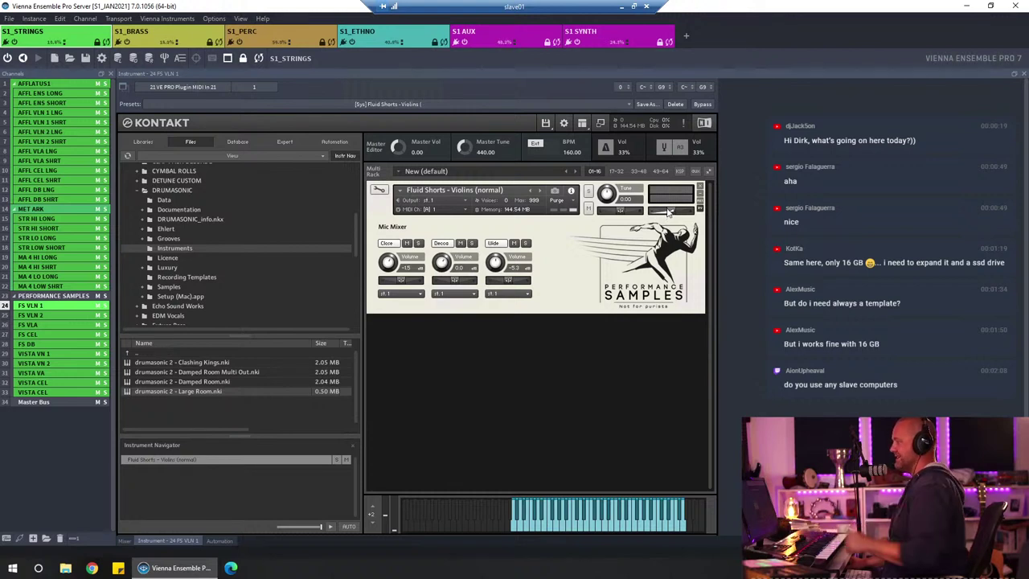
Fine-tune the Fluid Shorts - Violins instrument volume in Kontakt and return to the Cubase project
drag(666, 215, 672, 217)
click(672, 215)
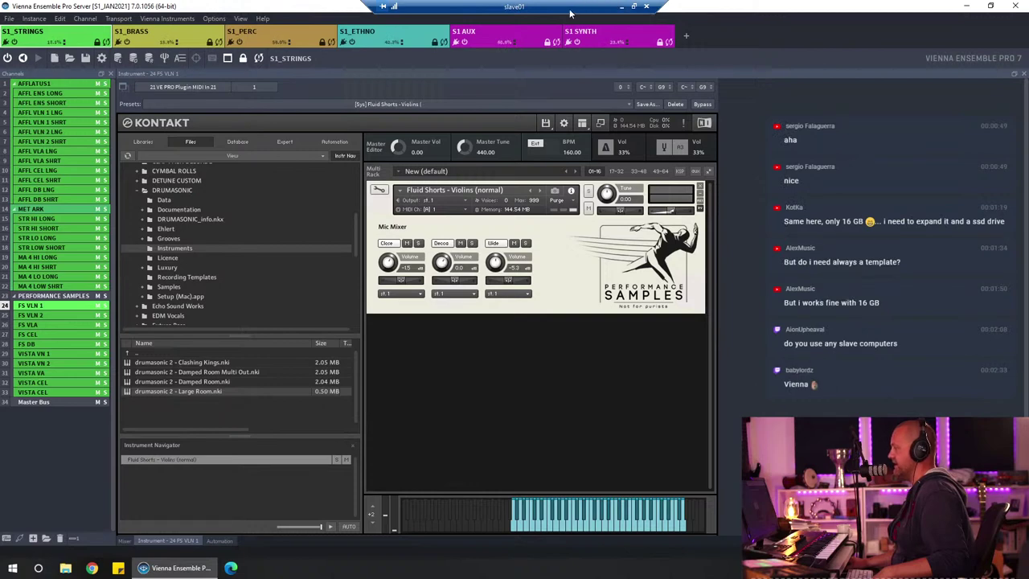
click(622, 6)
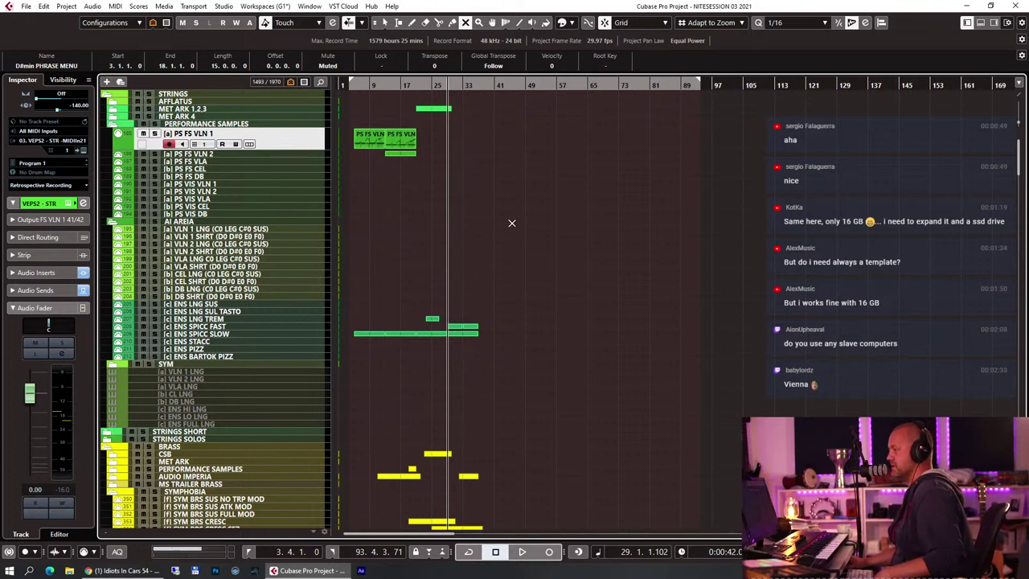
Play the project from the left locator while looking through the string, brass and percussion tracks in the arrangement
key(1)
scroll(724, 423, down, 5)
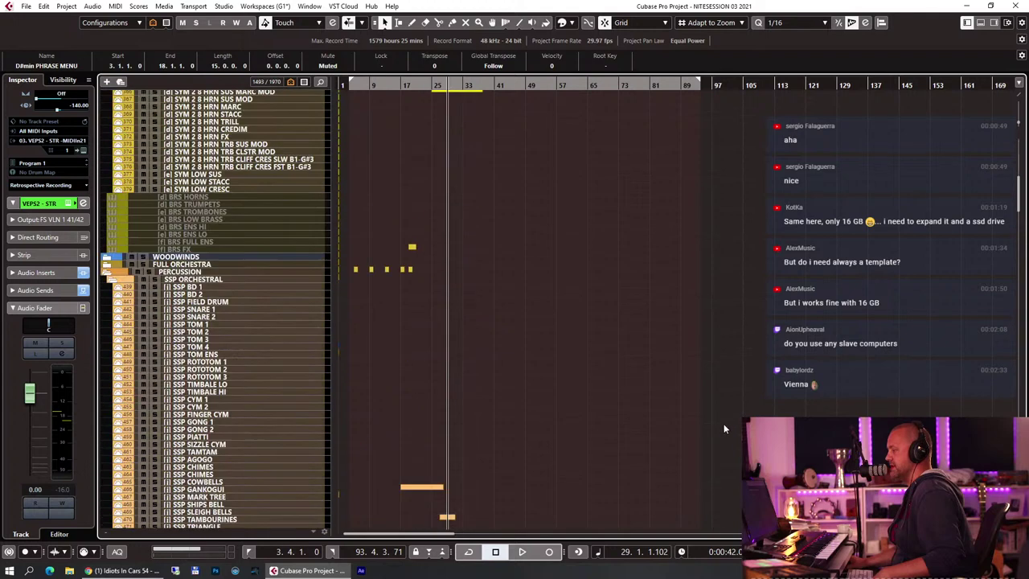
scroll(723, 423, up, 5)
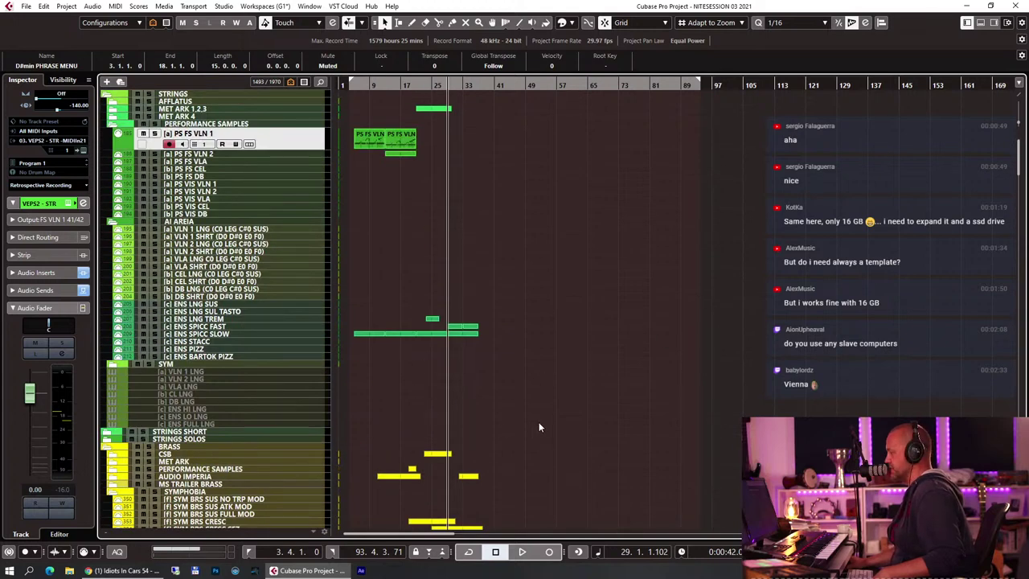
scroll(509, 398, down, 12)
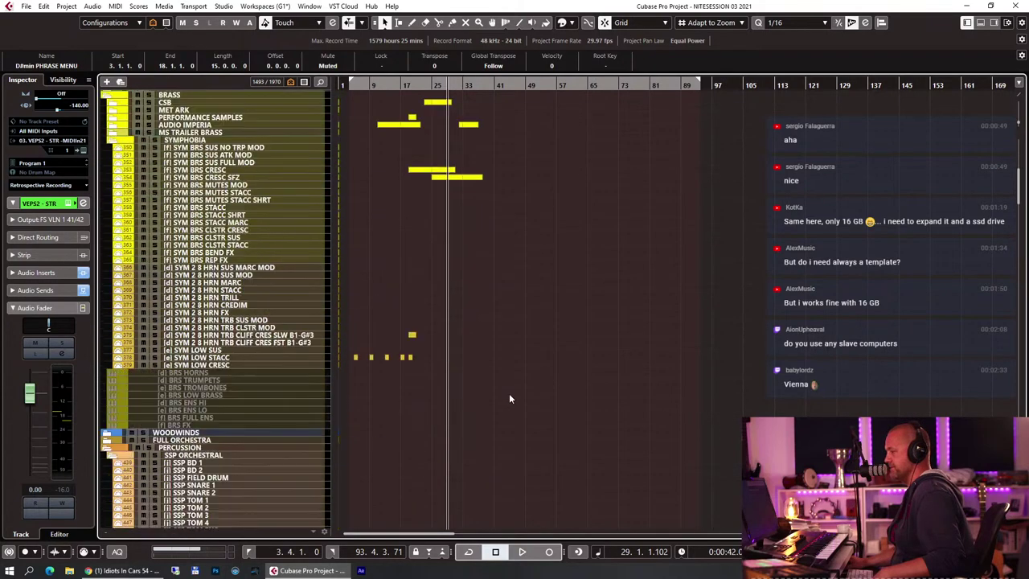
scroll(509, 398, down, 15)
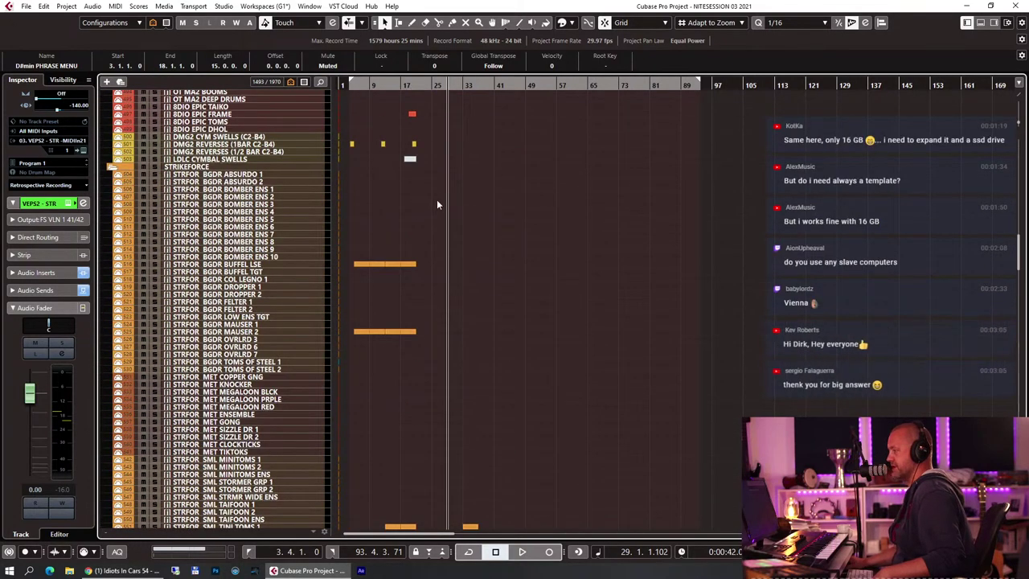
key(1)
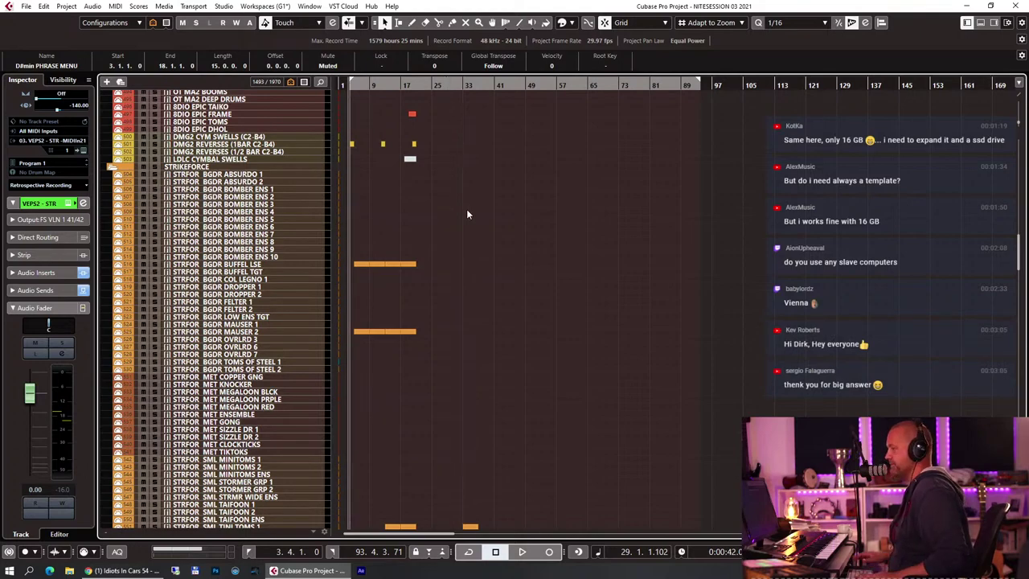
key(space)
scroll(464, 267, down, 10)
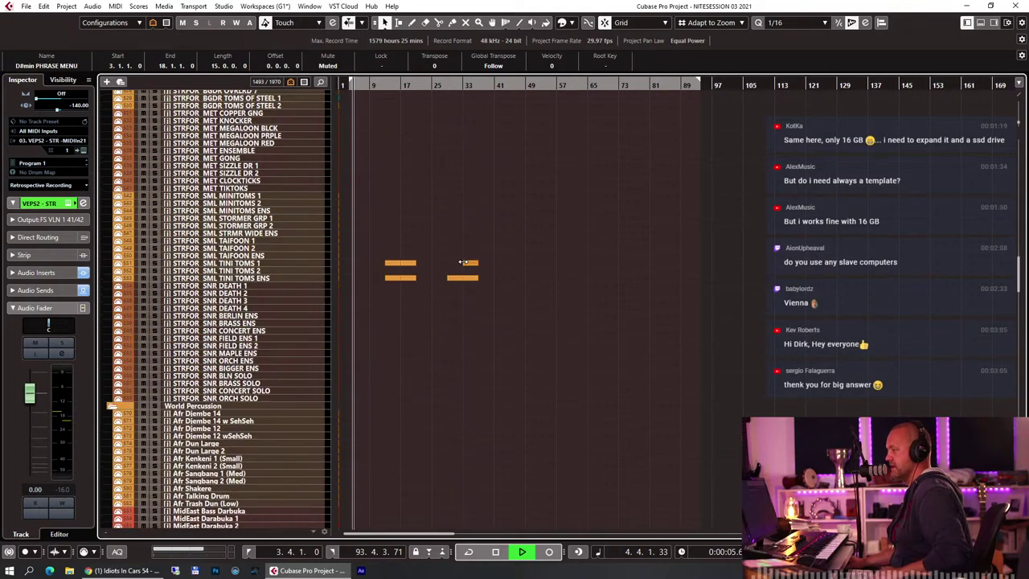
scroll(463, 261, up, 12)
scroll(463, 262, up, 10)
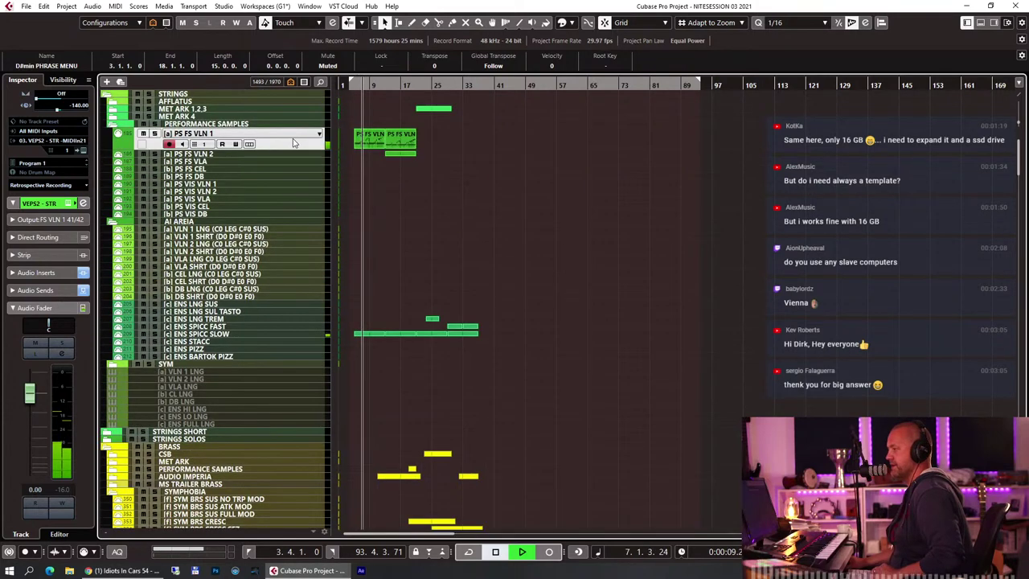
Stop at the ENS SPICC SLOW track, open its first part in the Key Editor to examine the notes, and close the editor
click(355, 334)
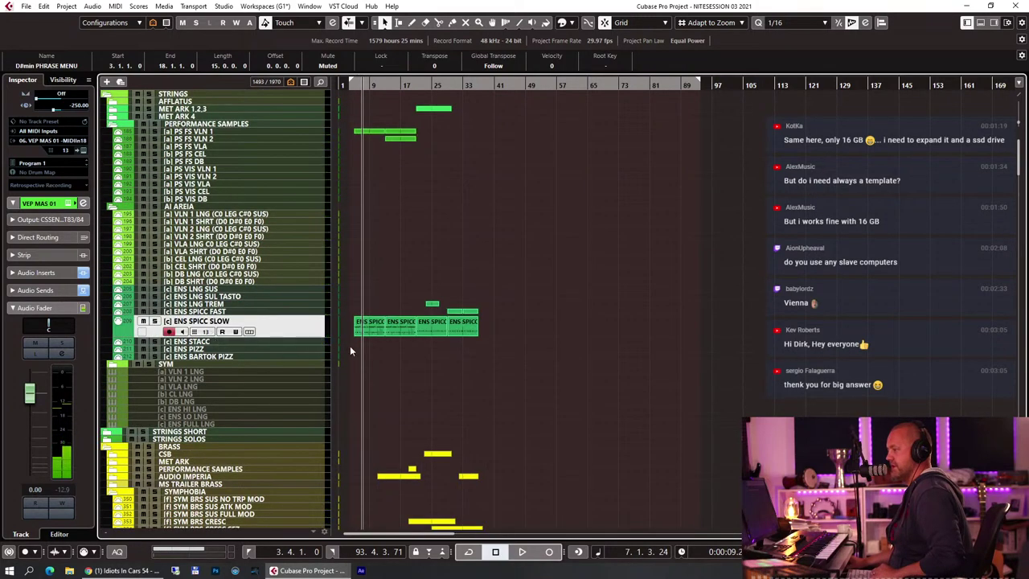
double_click(363, 335)
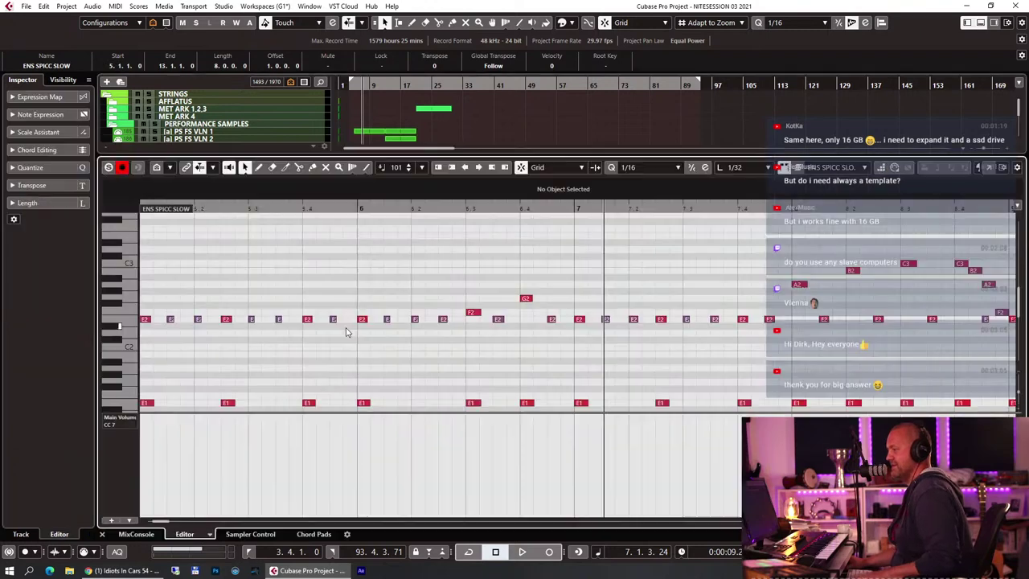
scroll(359, 320, down, 6)
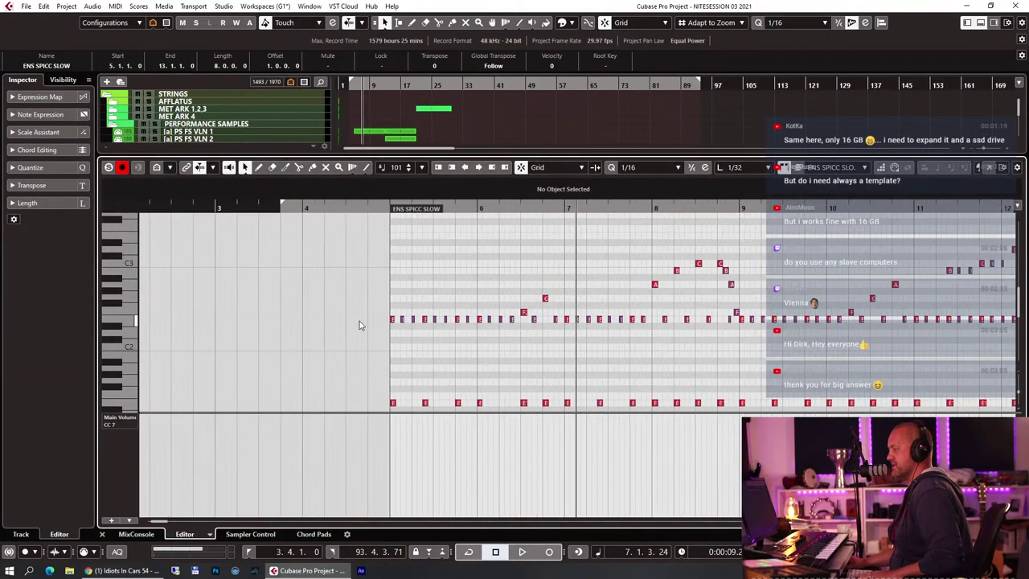
key(Return)
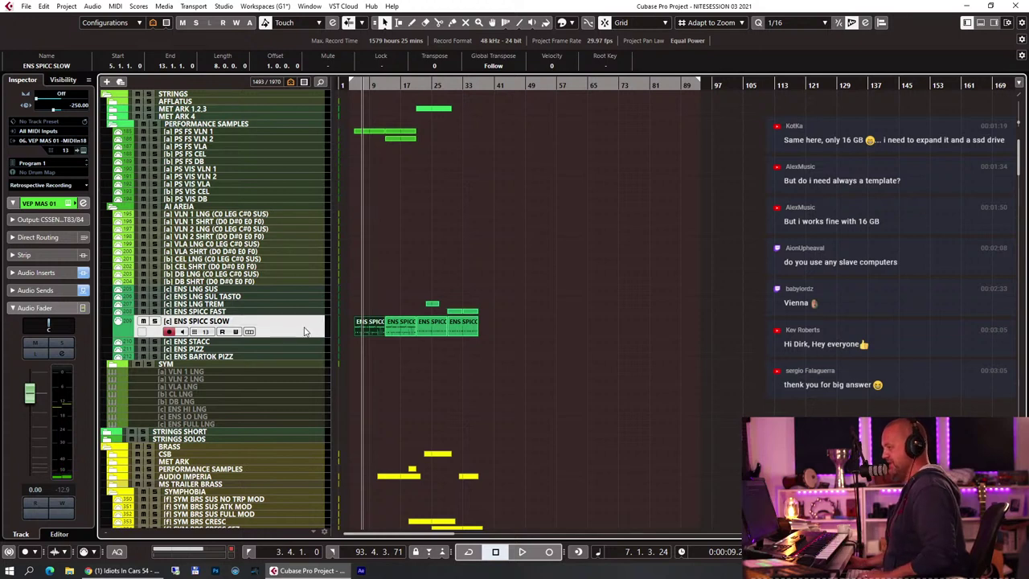
Place the project cursor at about bar 4, just ahead of the first ENS SPICC SLOW part
key(h)
key(h)
key(h)
key(h)
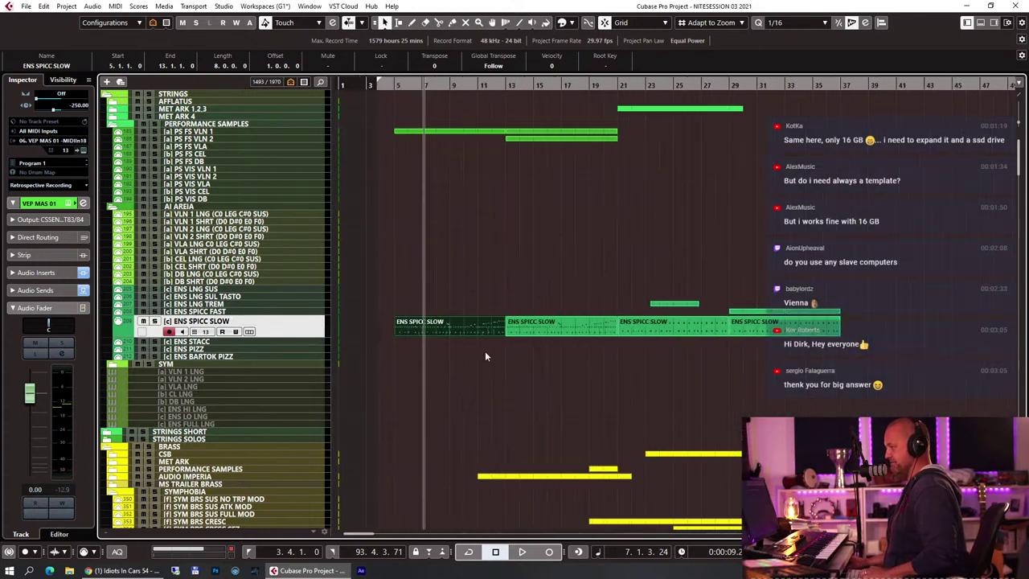
key(g)
key(g)
key(g)
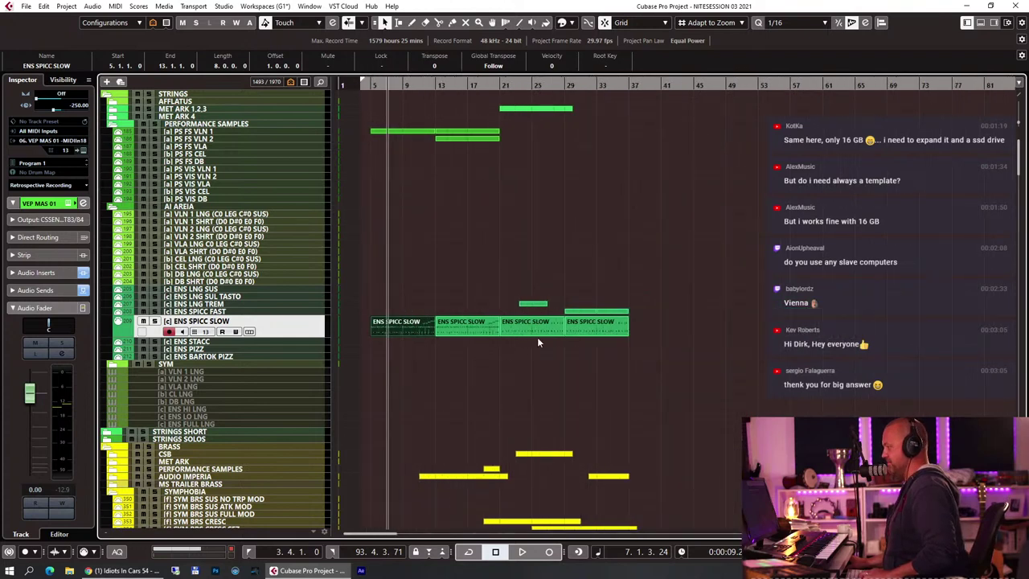
click(363, 85)
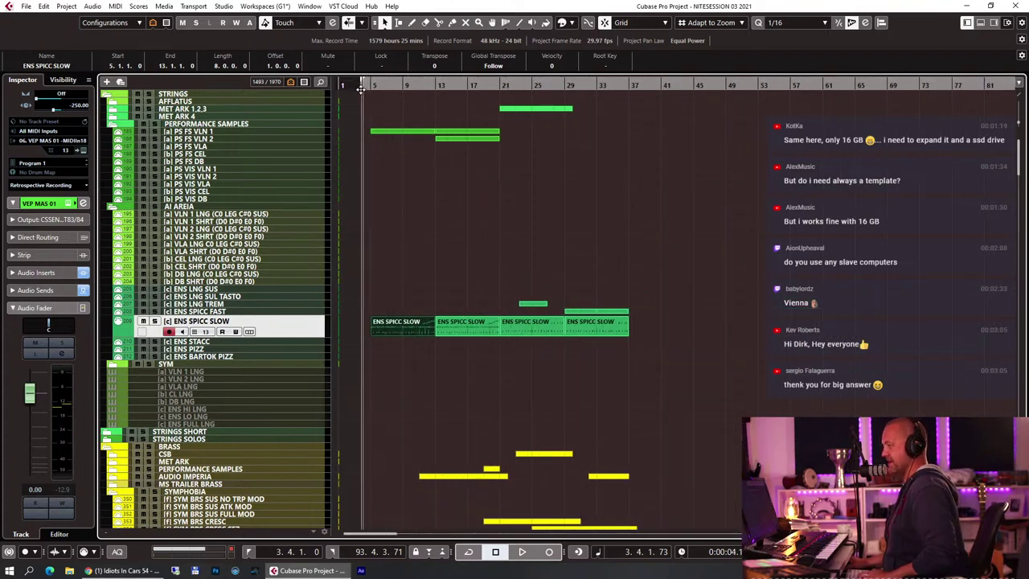
Play back the first ENS SPICC SLOW part in the Key Editor, stop playback, and close the editor
double_click(404, 327)
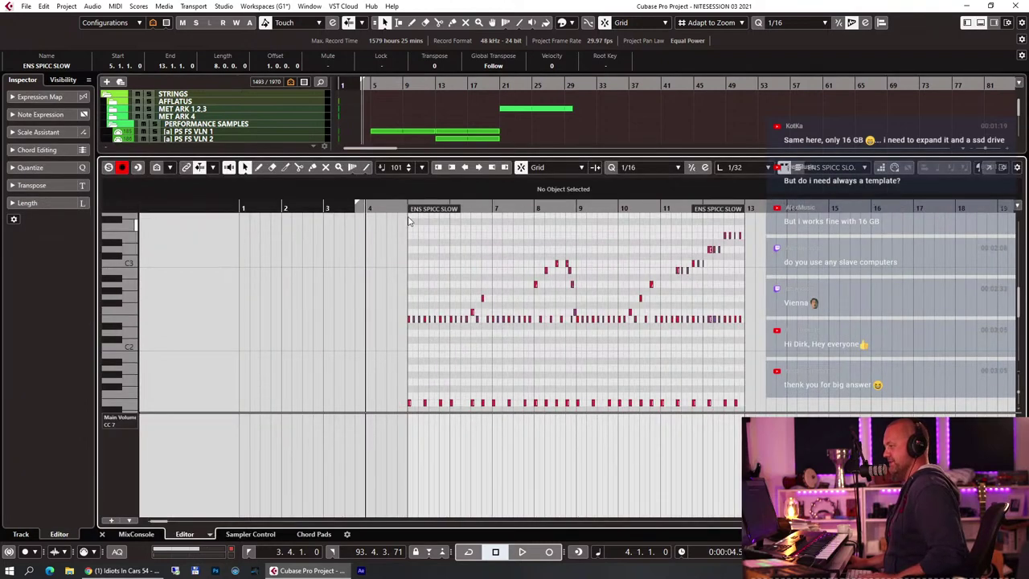
key(space)
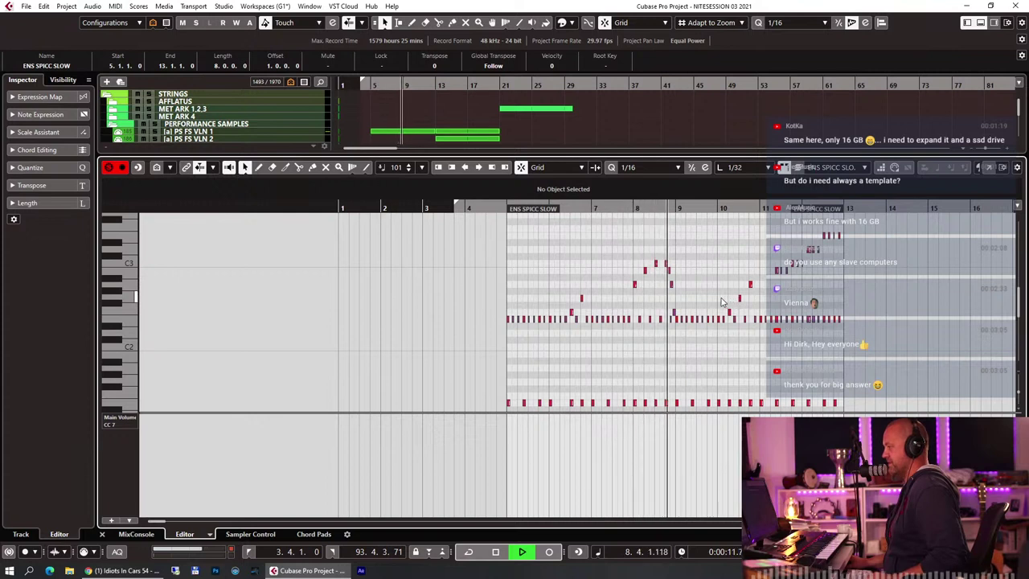
key(space)
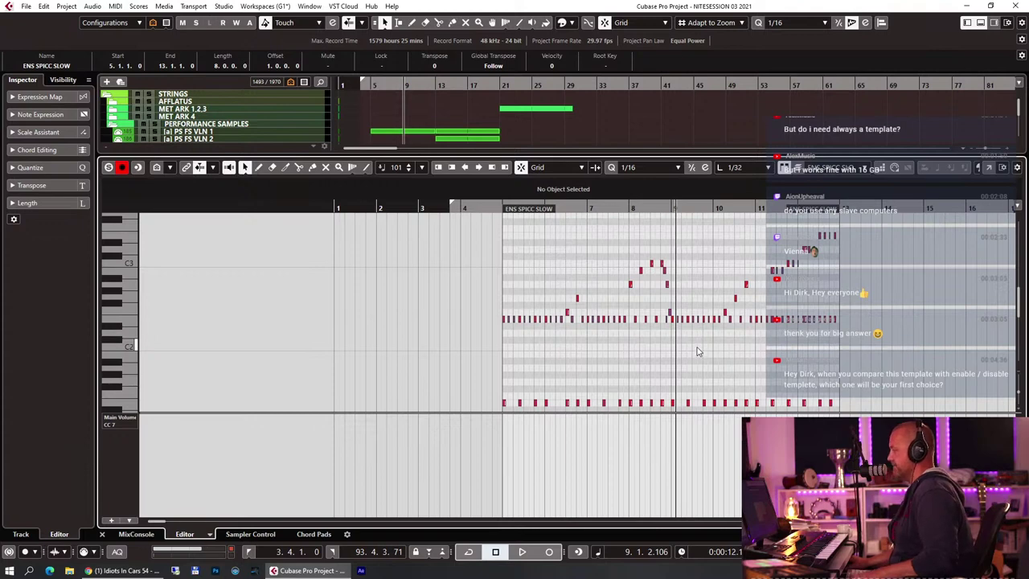
key(ctrl+e)
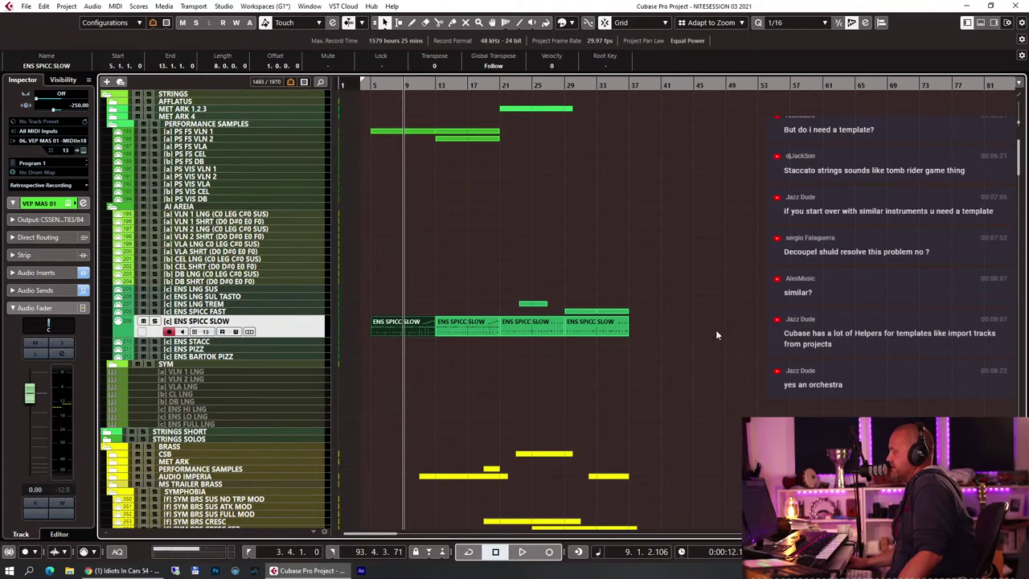
Look through the ETHNIC tracks and select PersEra DUDUK (C1-G1) MW in the Ethnic Winds folder
scroll(716, 333, down, 20)
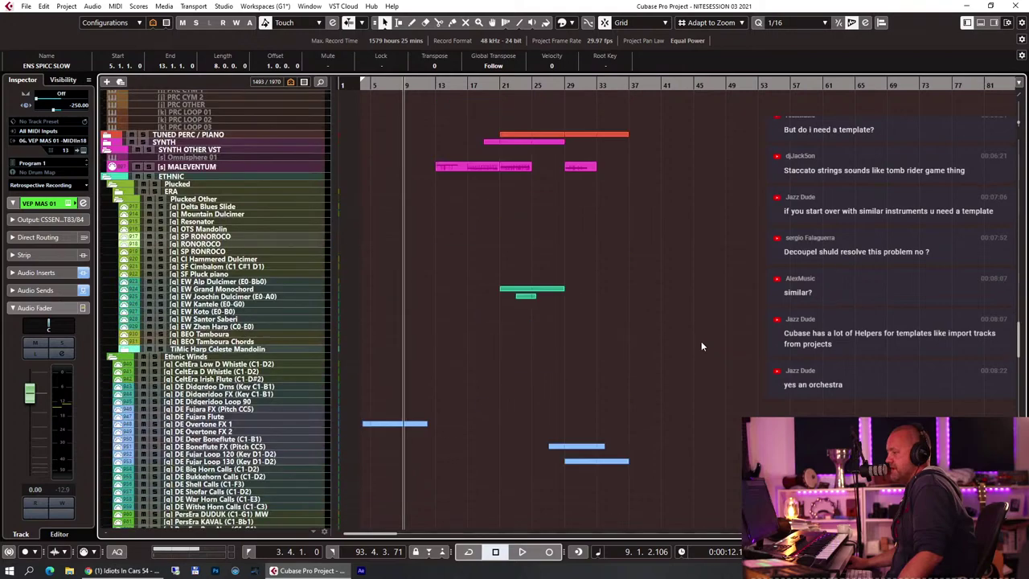
scroll(701, 341, down, 12)
scroll(701, 340, up, 7)
scroll(702, 341, down, 5)
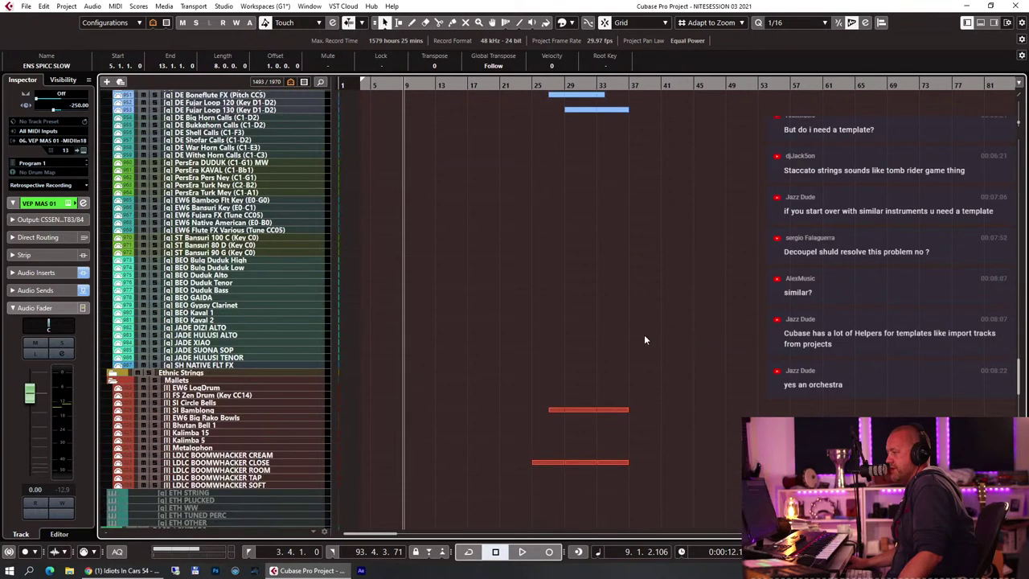
scroll(239, 269, up, 3)
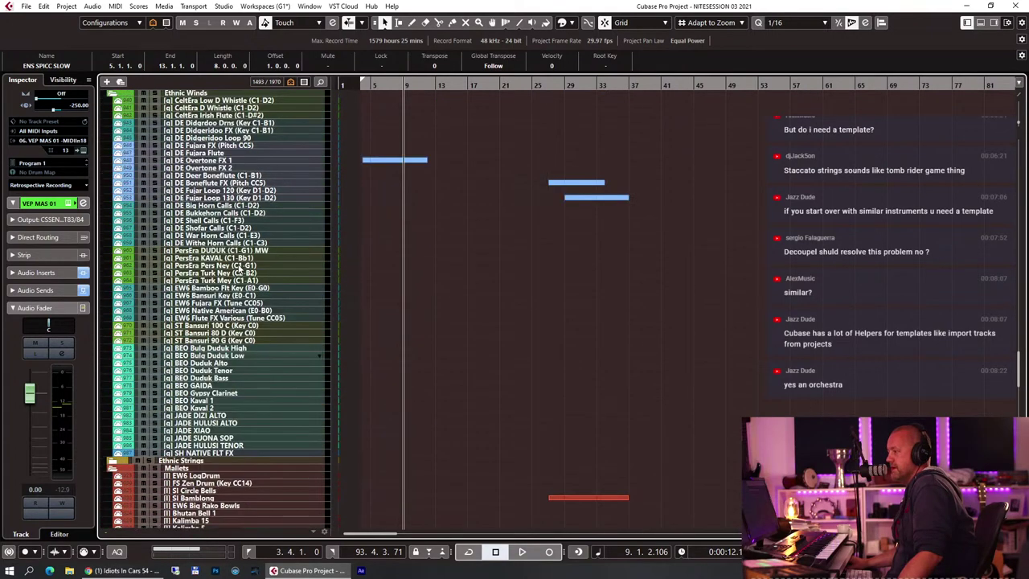
scroll(239, 268, up, 3)
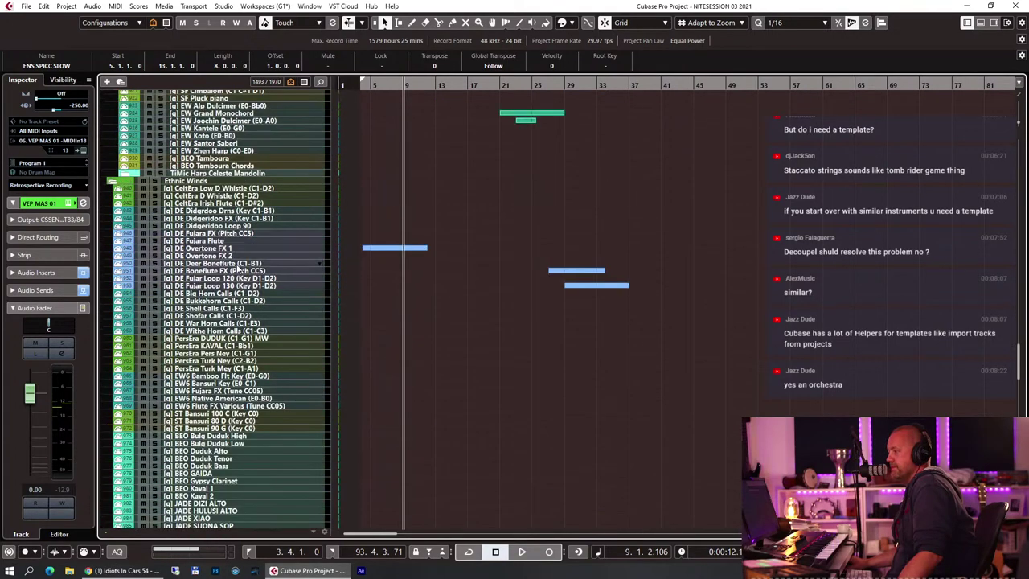
click(232, 341)
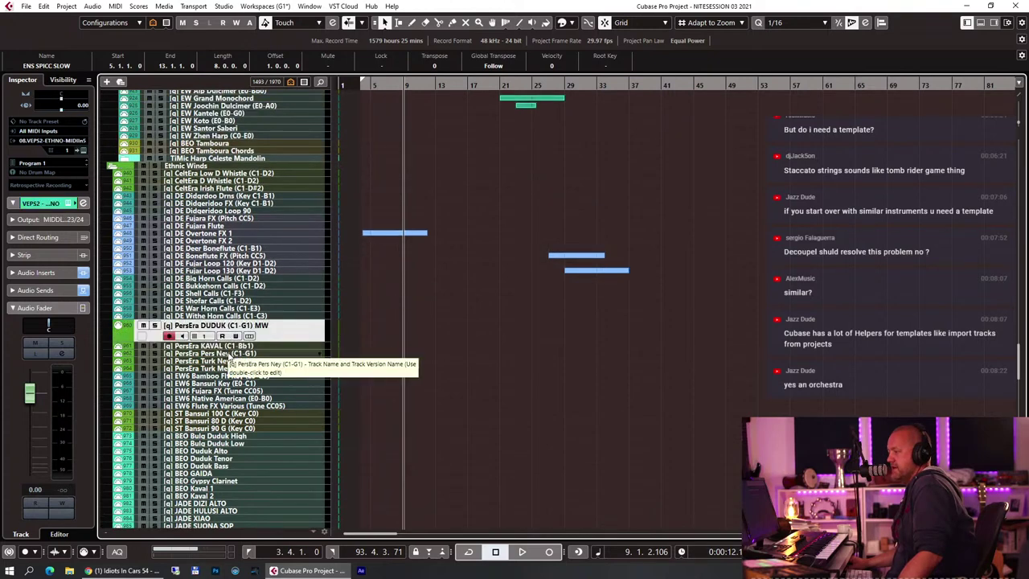
Expand the ERA folder under Plucked and audition the PersEra Dutar and PersEra Baglama Hi tracks
scroll(221, 193, up, 6)
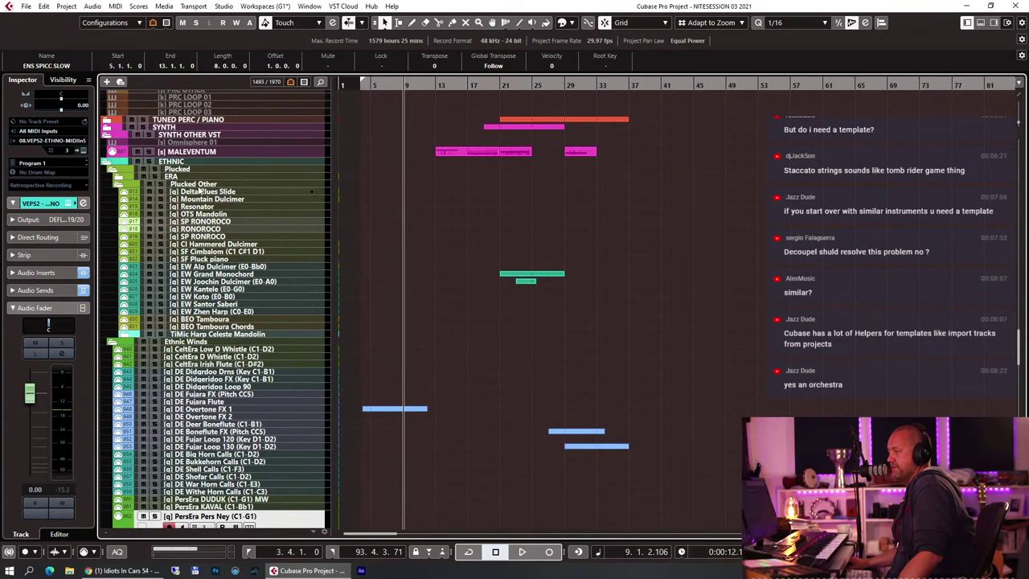
click(119, 178)
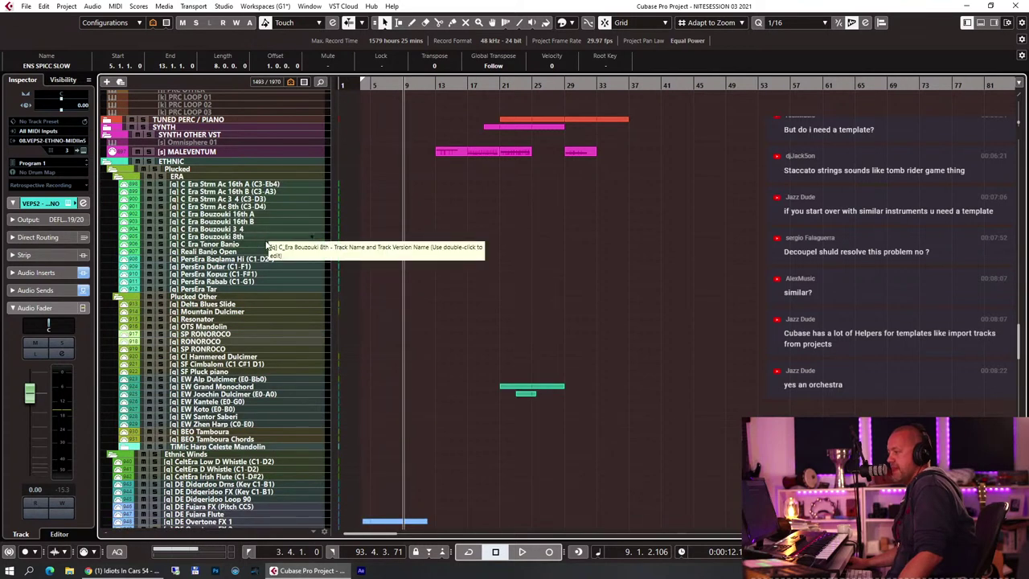
click(219, 266)
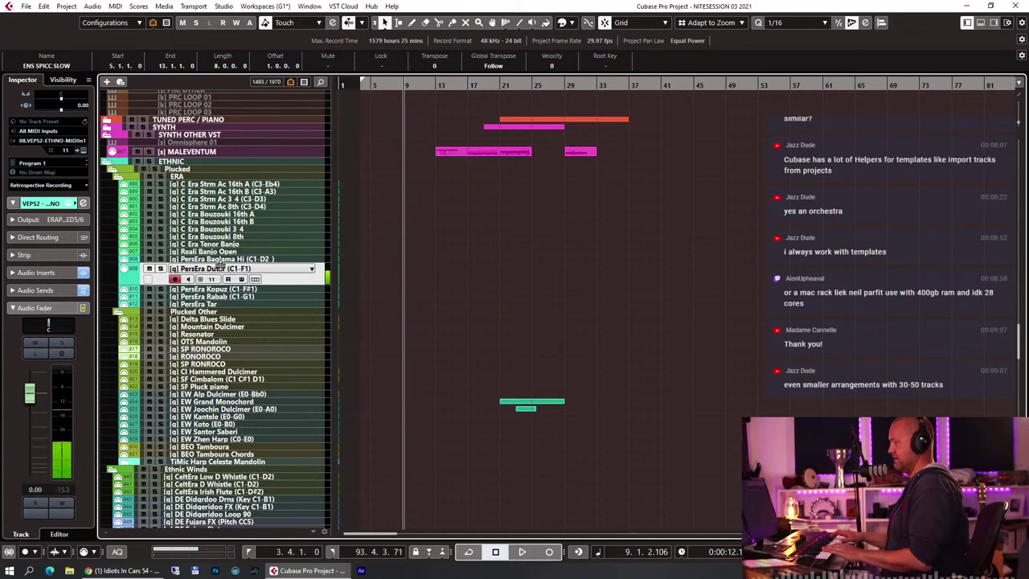
click(213, 261)
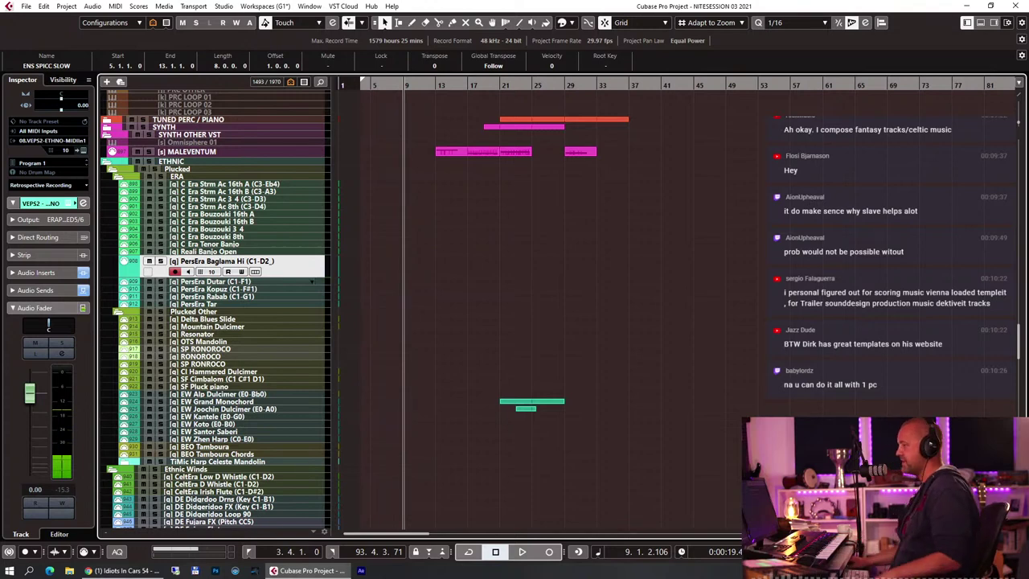
Select the PersEra KAVAL (C1-Bb1) track in the Ethnic Winds folder
scroll(283, 290, down, 3)
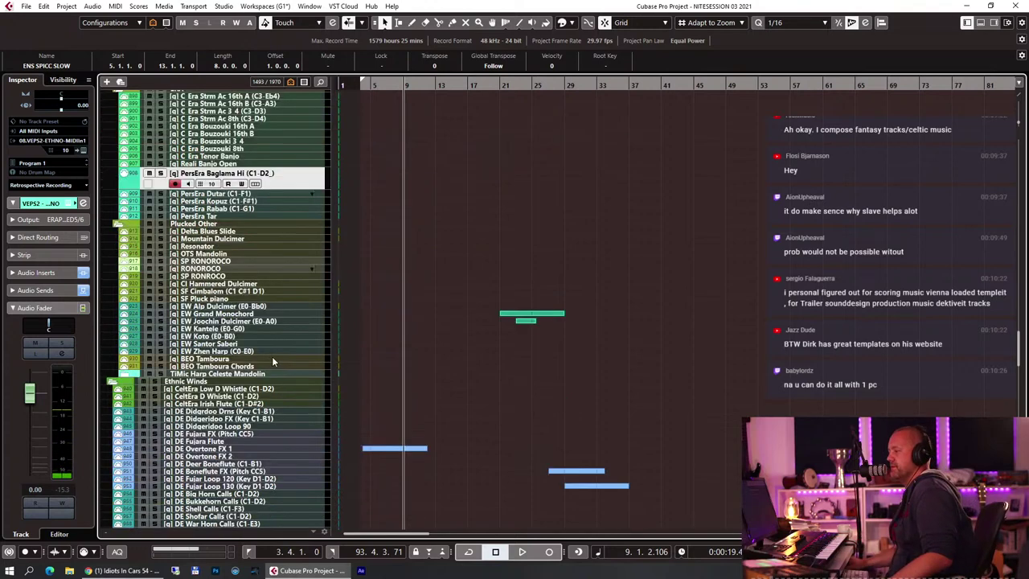
scroll(268, 348, up, 3)
scroll(267, 348, down, 3)
scroll(267, 348, down, 3)
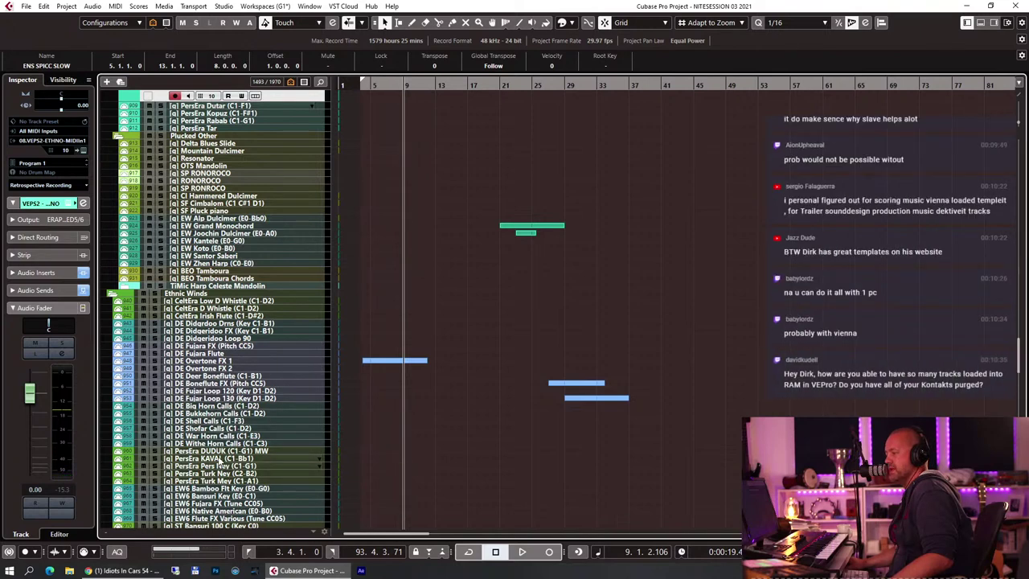
click(220, 460)
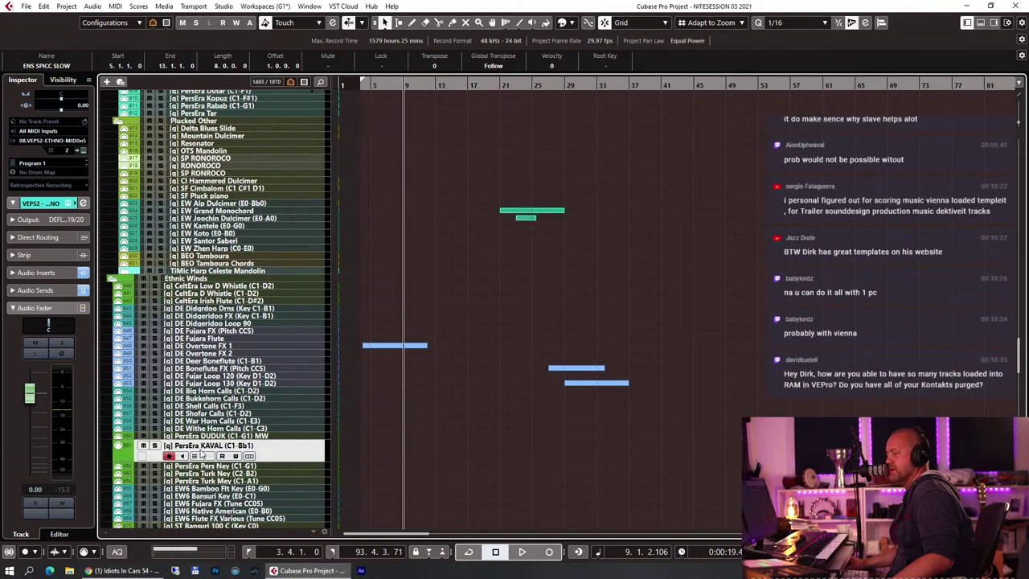
scroll(209, 454, down, 3)
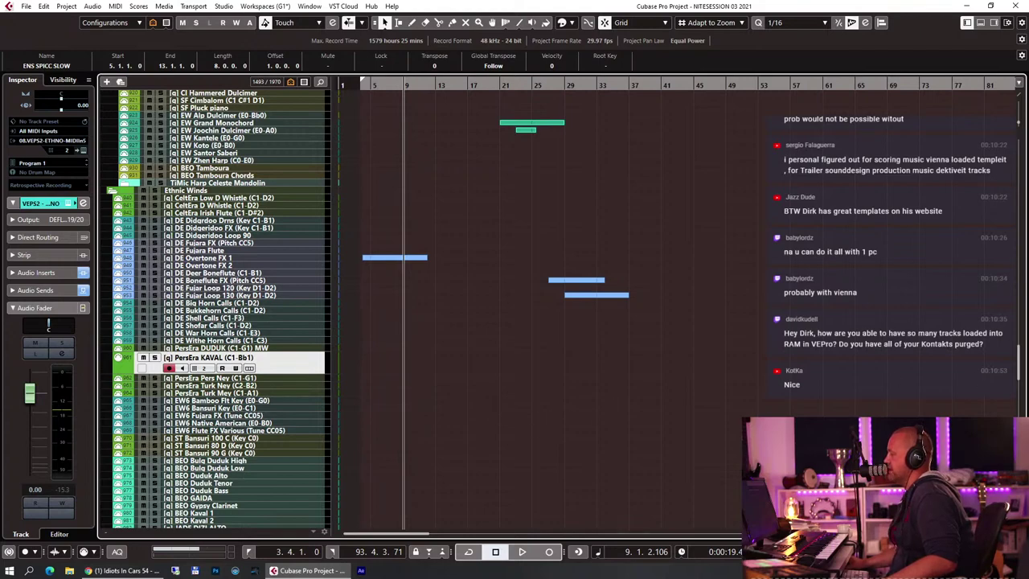
Switch to Vienna Ensemble Pro on slave01 and go through the S1_BRASS and S1_PERC instances to S1_ETHNO
key(alt+Tab)
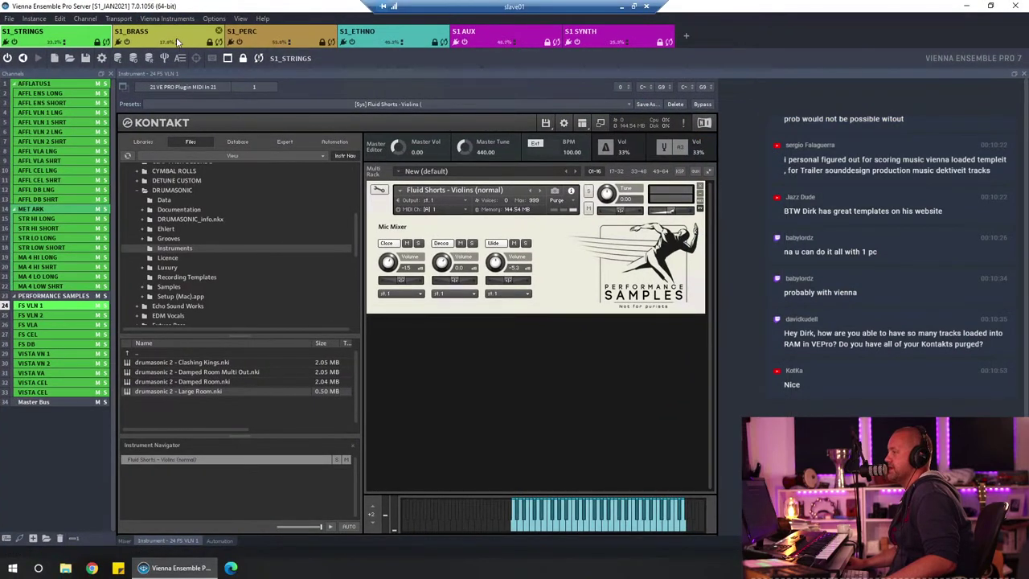
click(179, 42)
click(243, 32)
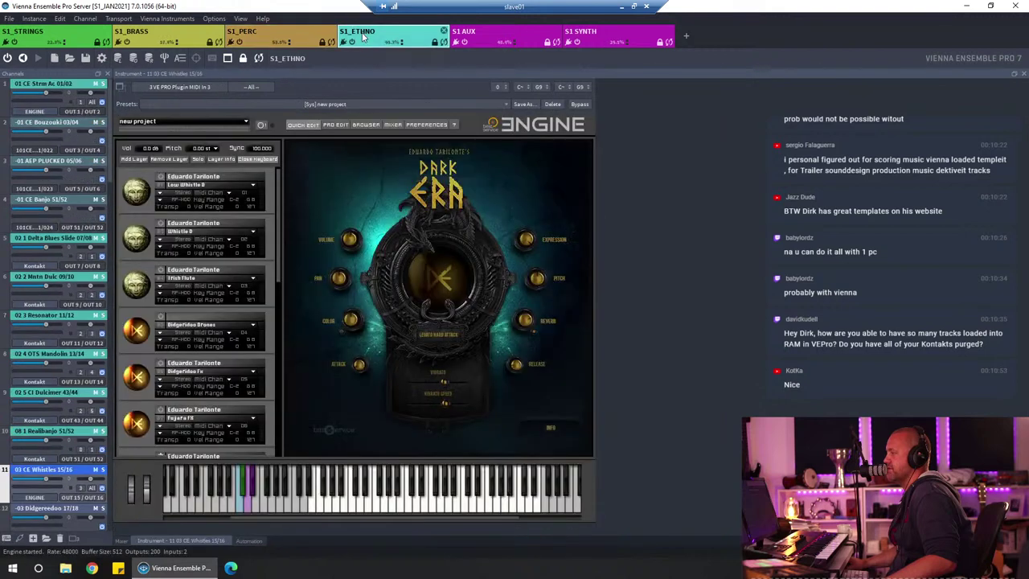
Look at the S1_ETHNO and S1 SYNTH instances, return to Cubase and select the part on the DE Boneflute FX track
click(363, 32)
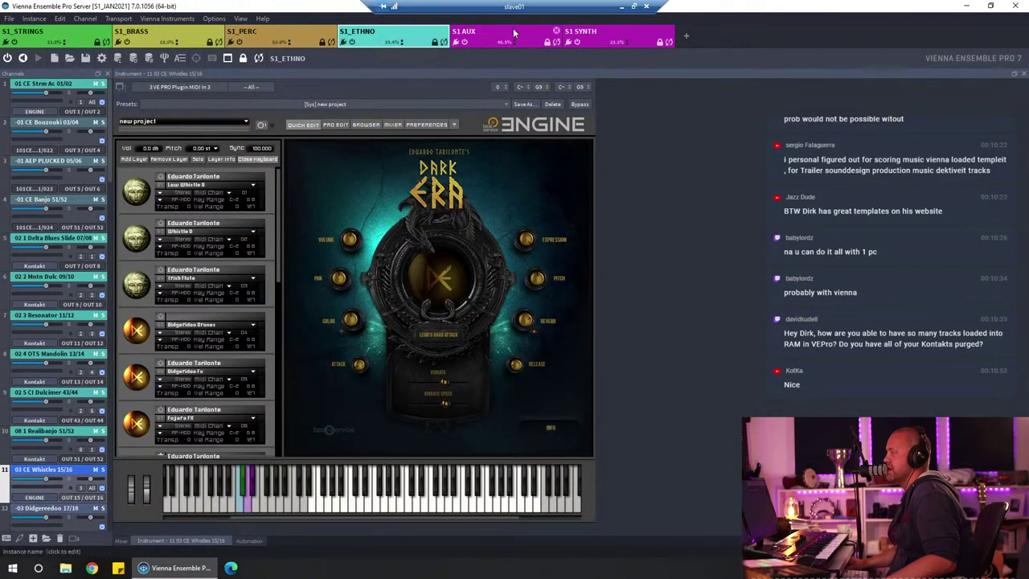
click(585, 30)
click(622, 6)
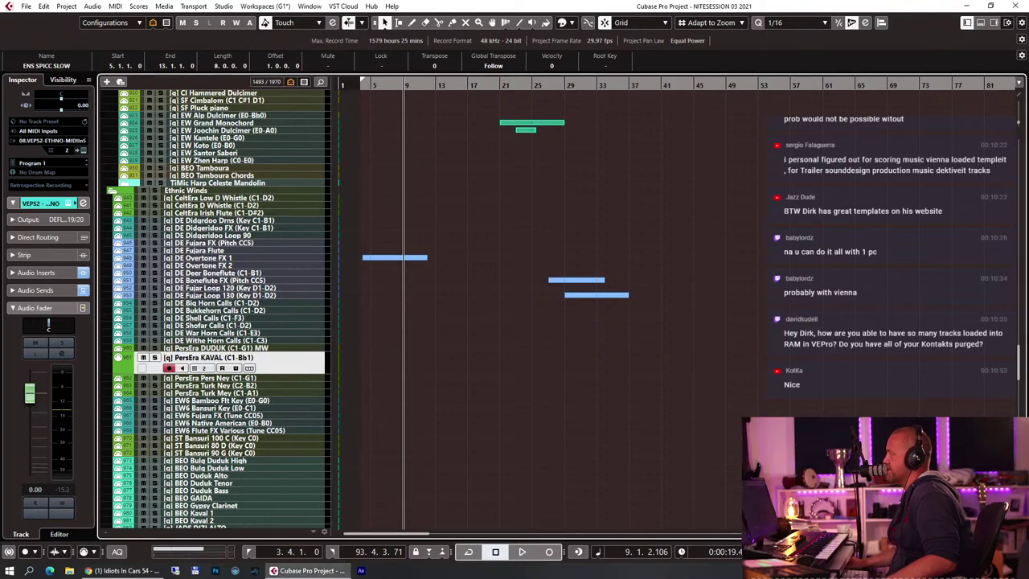
click(563, 280)
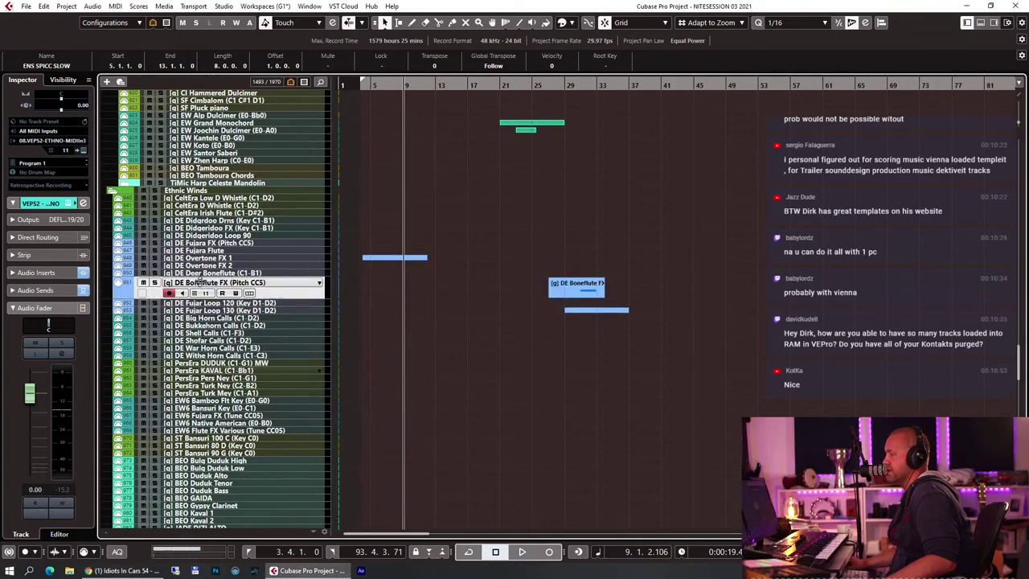
Select the disabled CL LNG track in the SYM folder under STRINGS
scroll(548, 317, up, 15)
scroll(545, 318, up, 20)
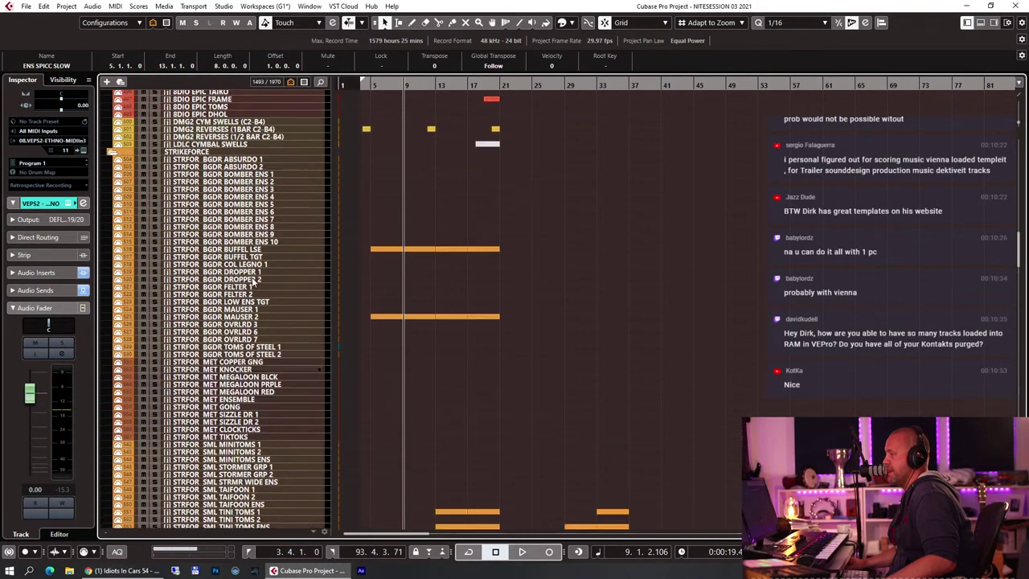
scroll(253, 275, up, 3)
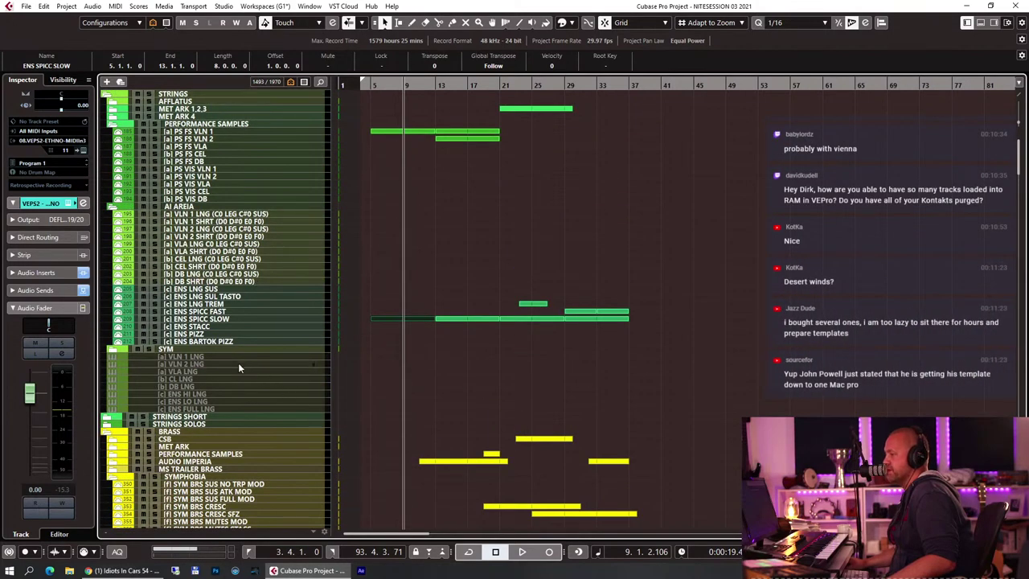
click(192, 379)
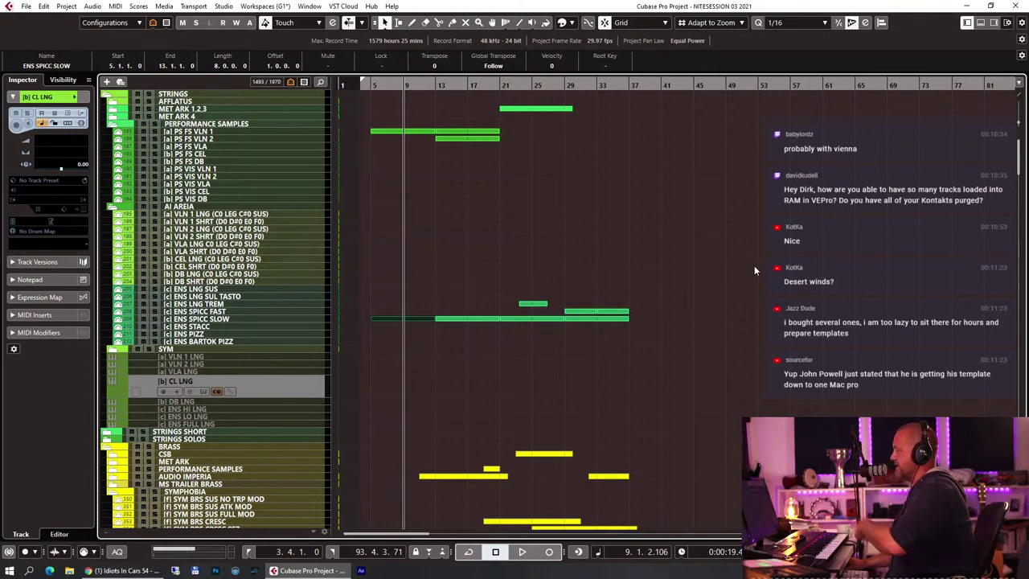
Return to the Ethnic Winds folder, select PersEra Pers Ney (C1-G1), and audition PersEra DUDUK (C1-G1) MW
scroll(656, 298, down, 15)
scroll(656, 298, down, 20)
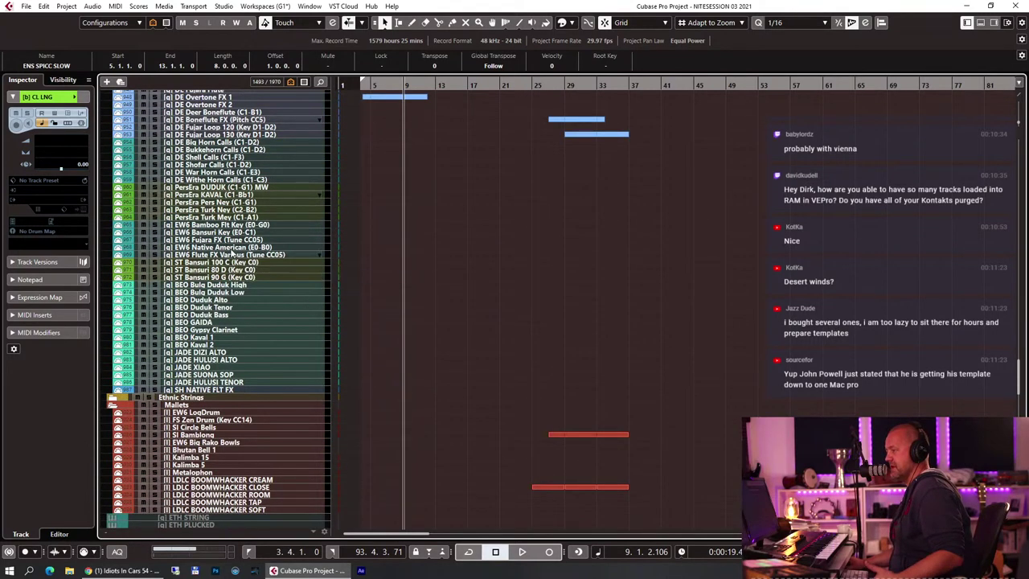
scroll(247, 239, up, 3)
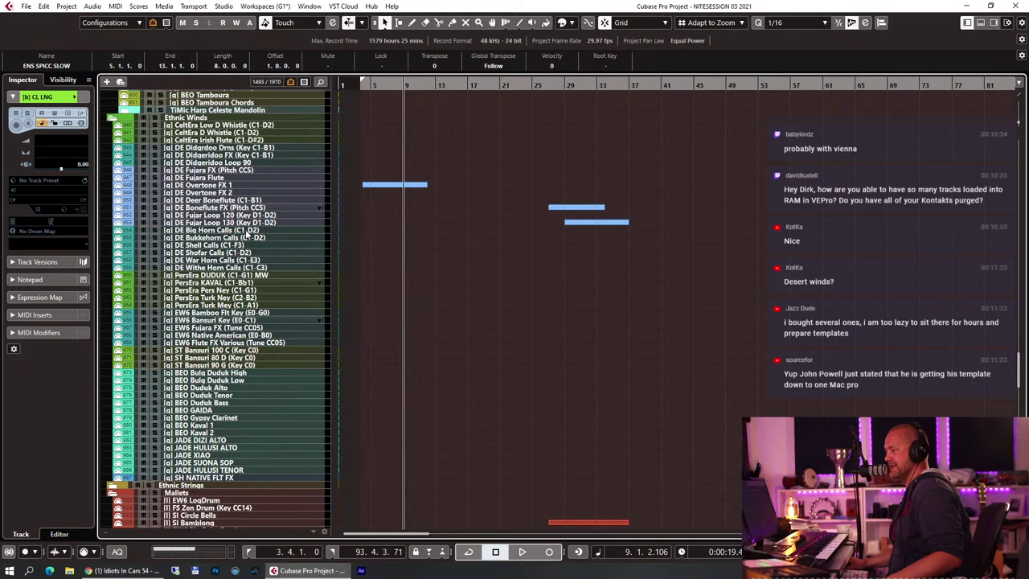
click(217, 282)
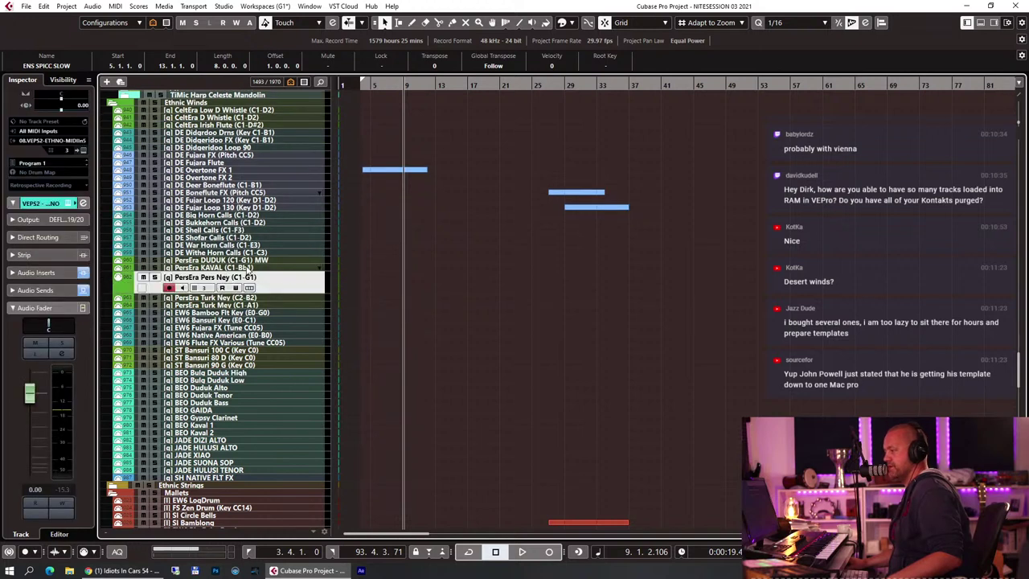
click(229, 263)
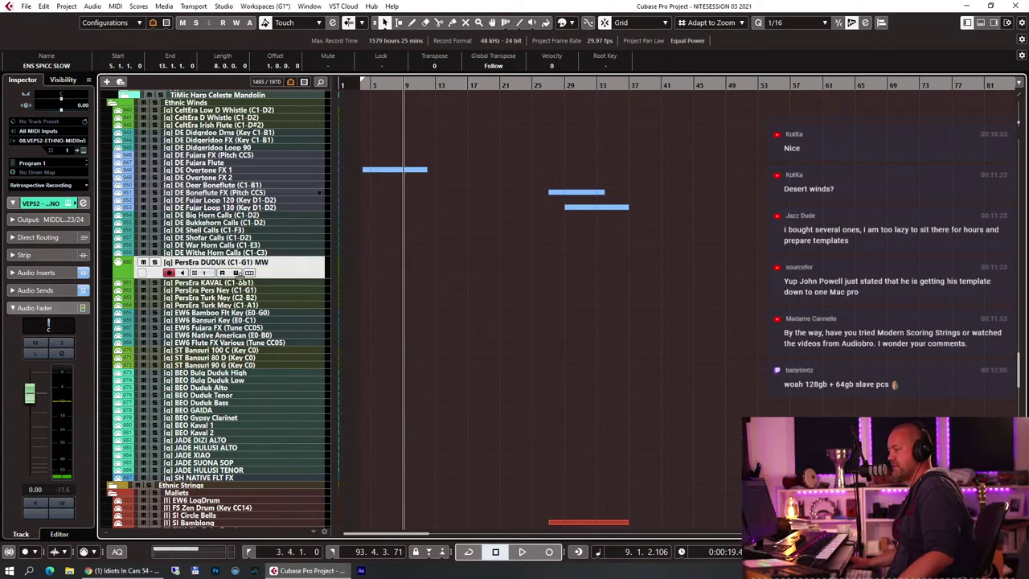
Expand the Ethnic Strings folder and audition the PersEra Lyra 1 and PersEra TurkVln tracks
scroll(240, 282, down, 3)
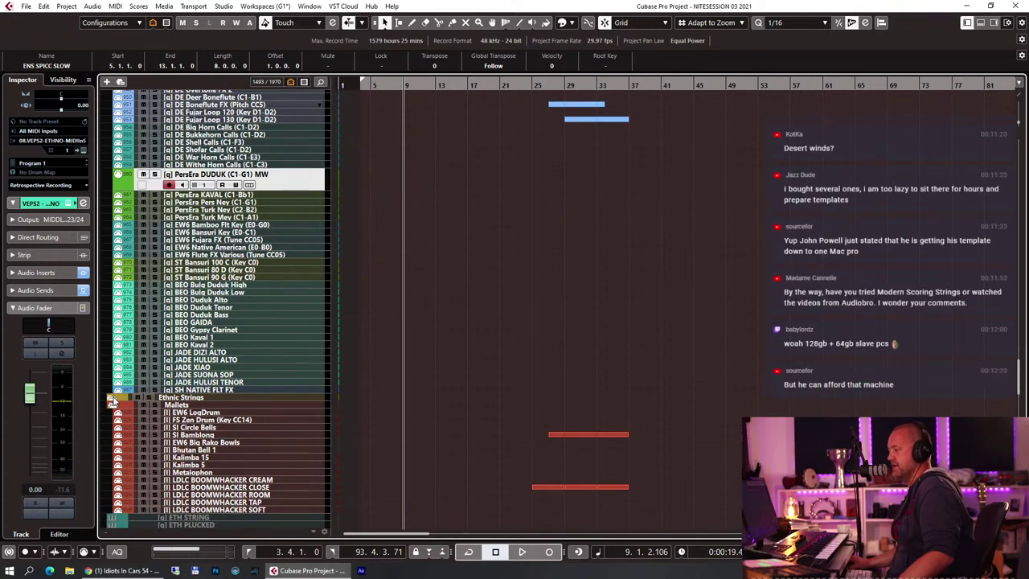
click(112, 399)
scroll(415, 328, down, 6)
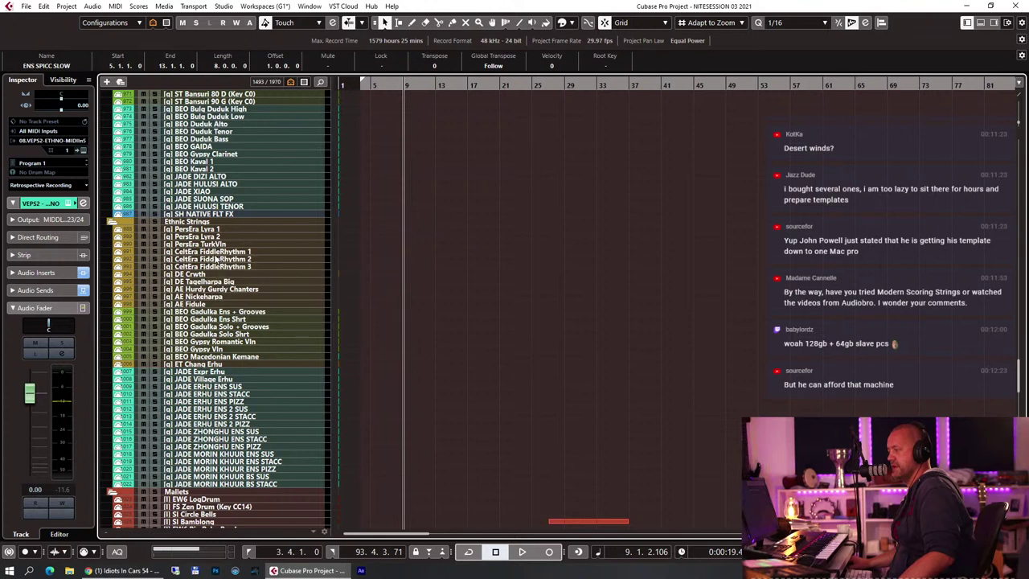
click(211, 230)
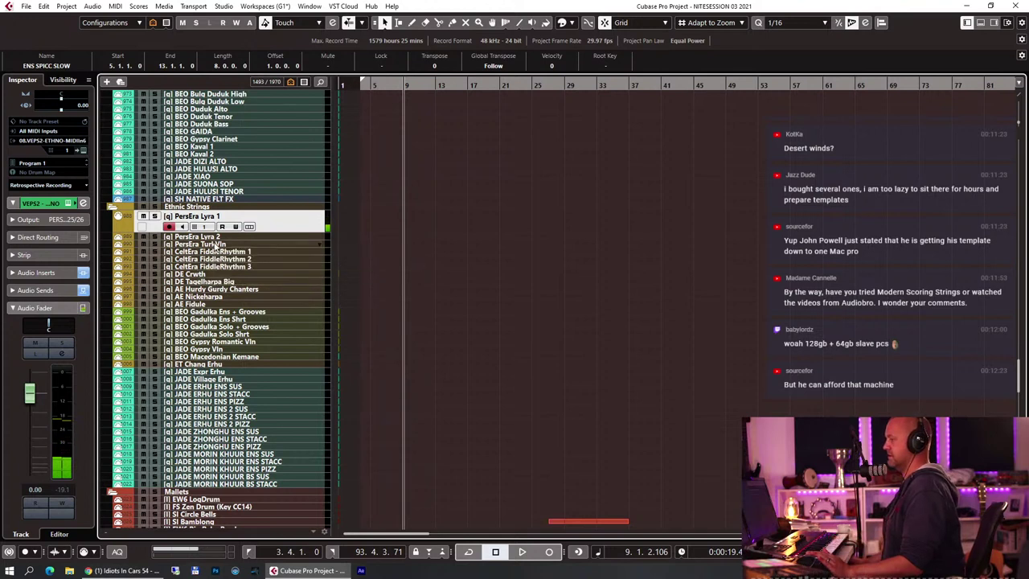
click(217, 244)
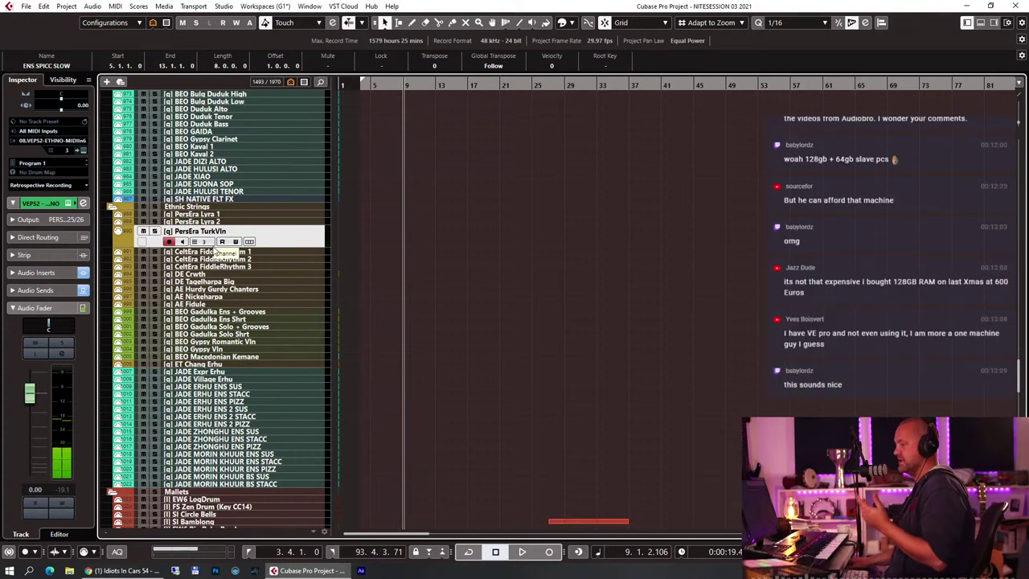
Go through BEO Gadulka Ens Shrt, BEO Gypsy Romantic Vln, AE Fidule and AE Nickeharpa in Ethnic Strings, auditioning their sounds
click(215, 320)
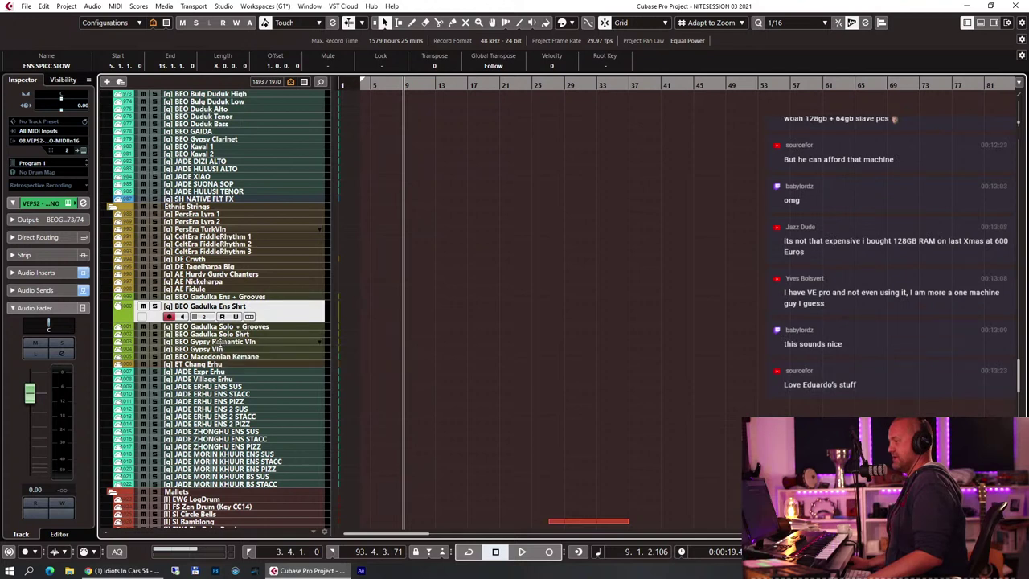
click(223, 342)
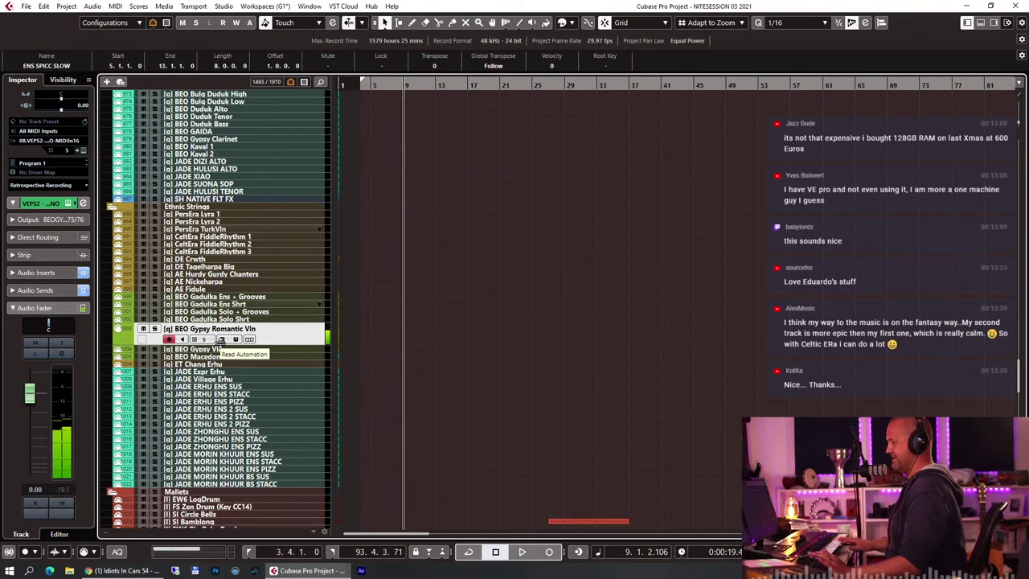
click(207, 291)
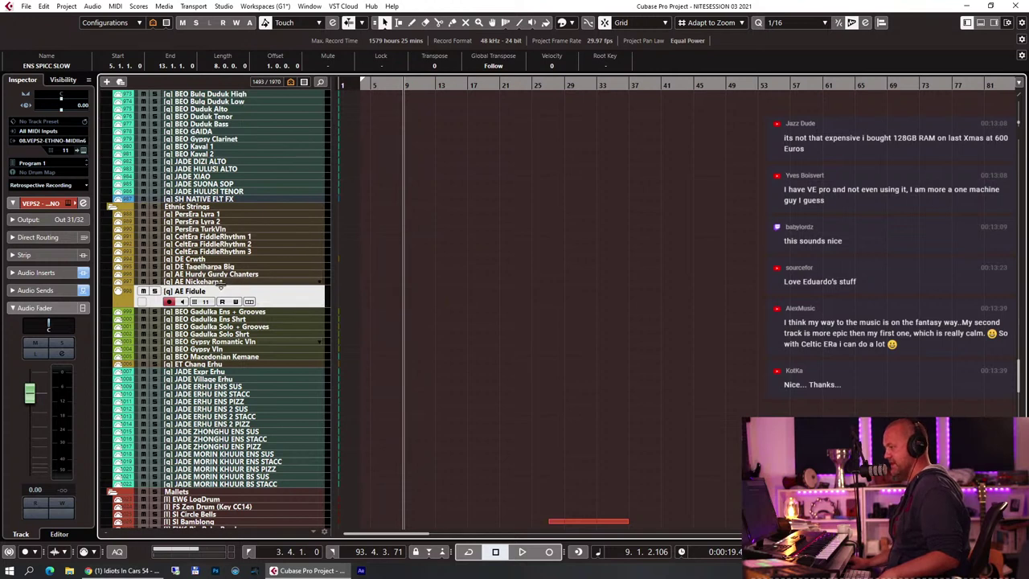
click(222, 283)
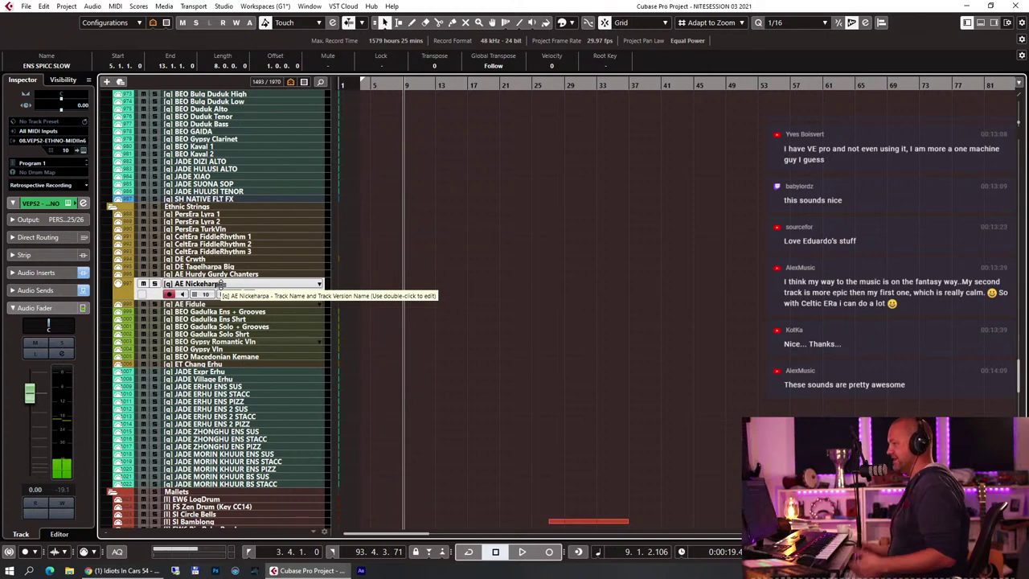
Audition BEO Kaval 1 in Ethnic Winds, show its audio sends, and set the ETHNO VERB send to -14.9 after trying it at -oo
scroll(438, 217, up, 3)
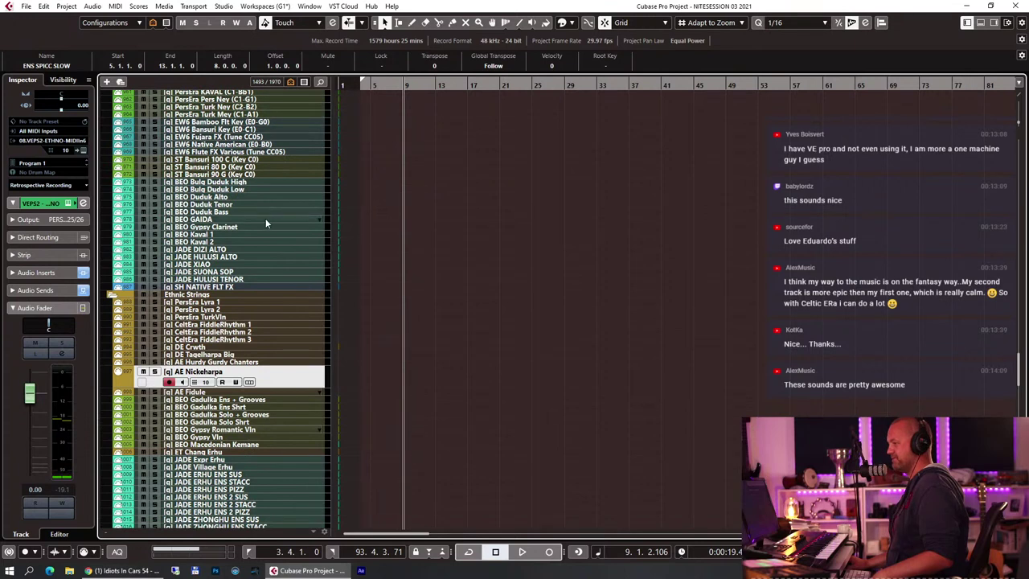
click(231, 233)
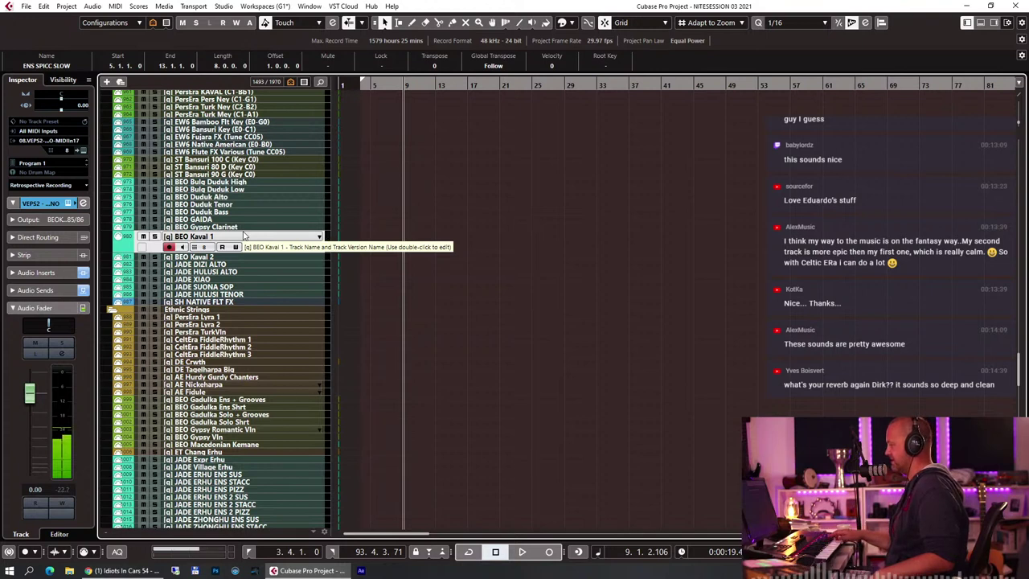
click(51, 273)
click(38, 259)
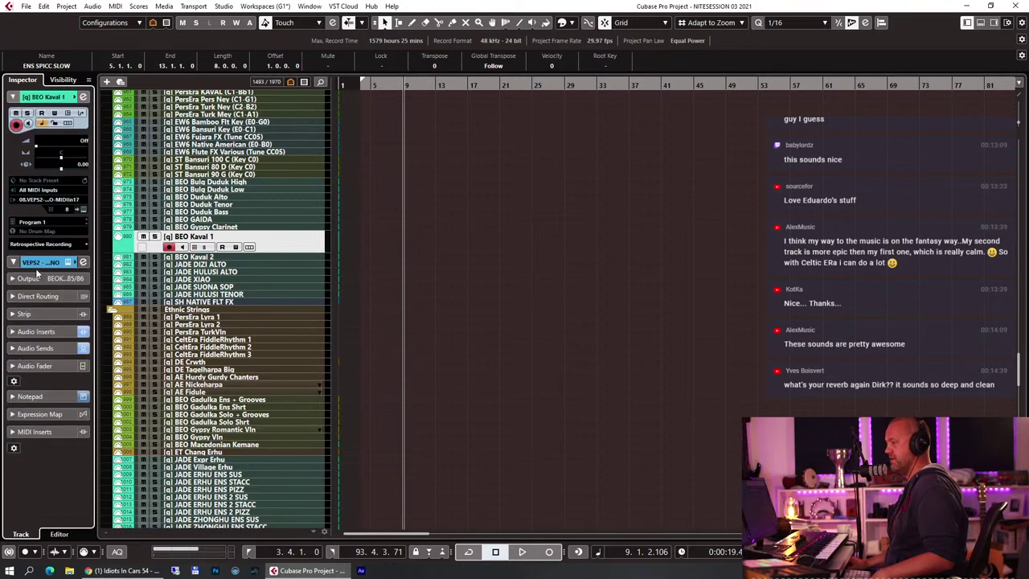
click(44, 347)
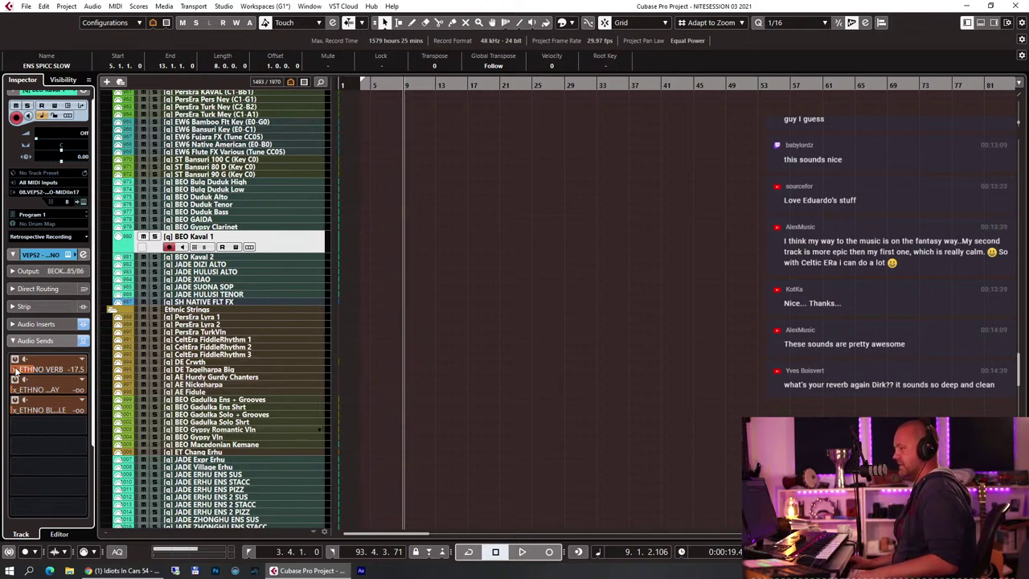
drag(14, 369, 10, 370)
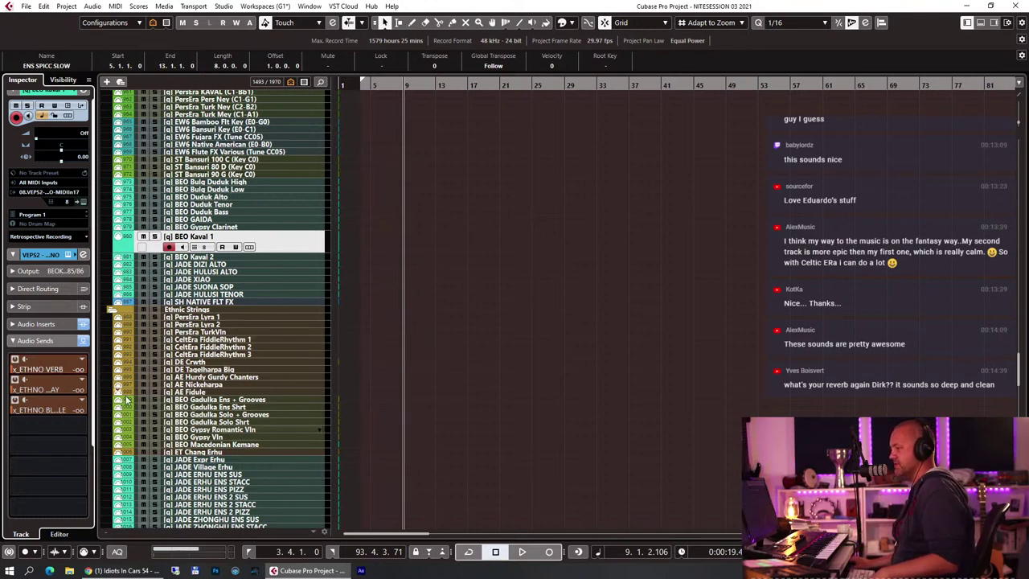
scroll(38, 370, up, 5)
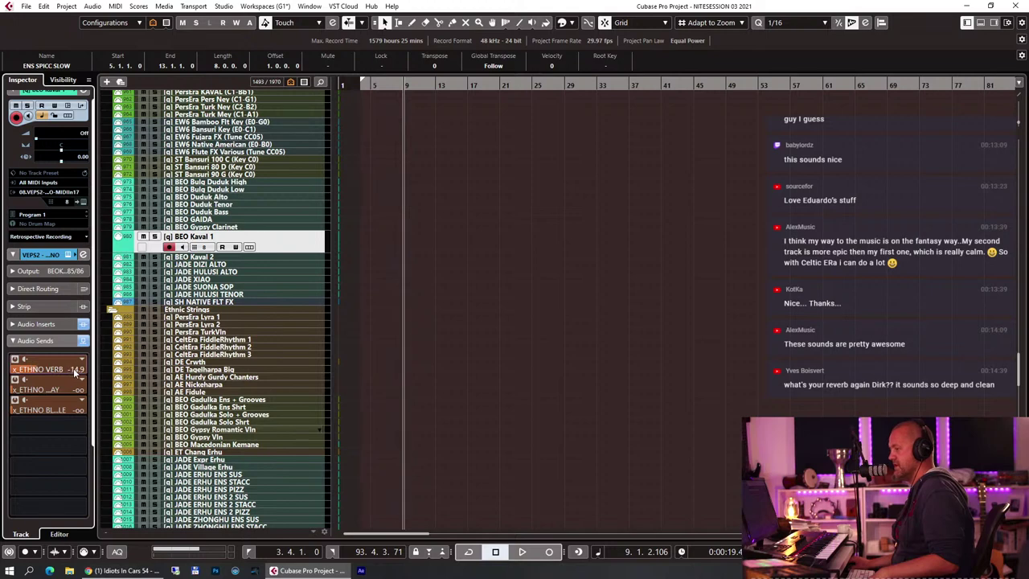
Select the PersEra TurkVln track in Ethnic Strings to check its audio sends
scroll(321, 370, down, 5)
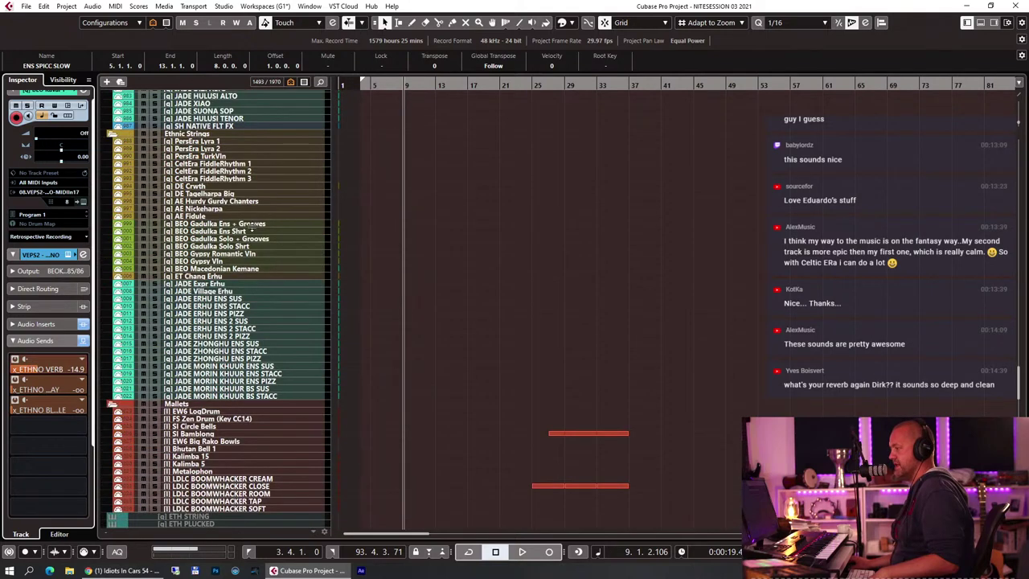
scroll(241, 226, up, 3)
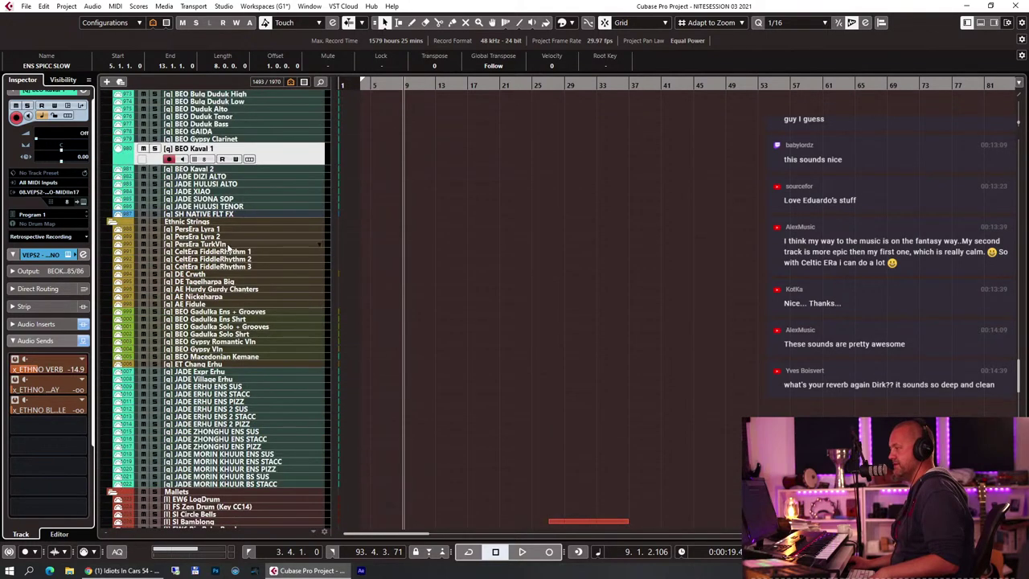
click(211, 243)
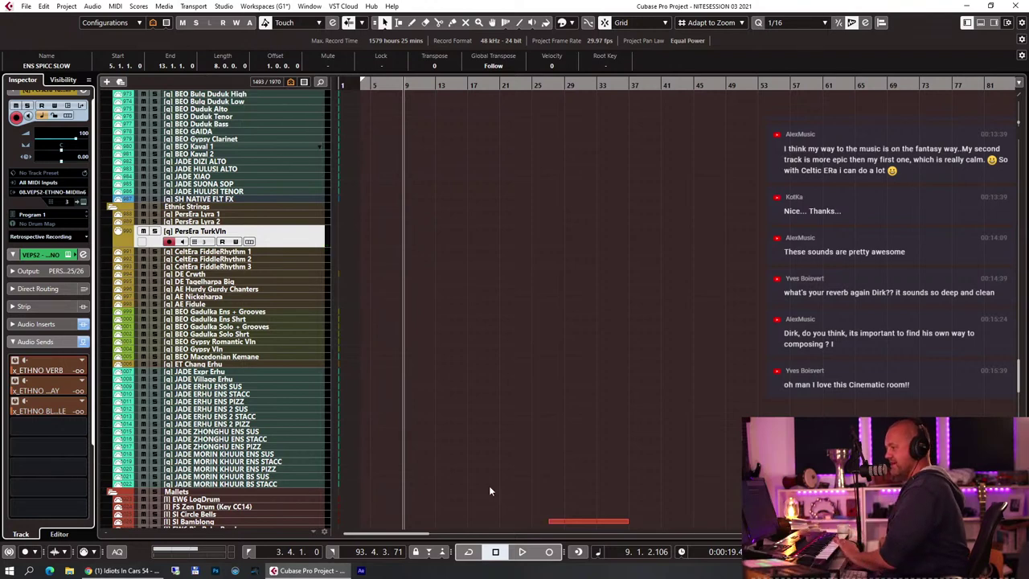
Audition DE Deer Boneflute (C1-B1) in Ethnic Winds with its audio sends bypassed, and re-enable the sends
scroll(490, 366, up, 5)
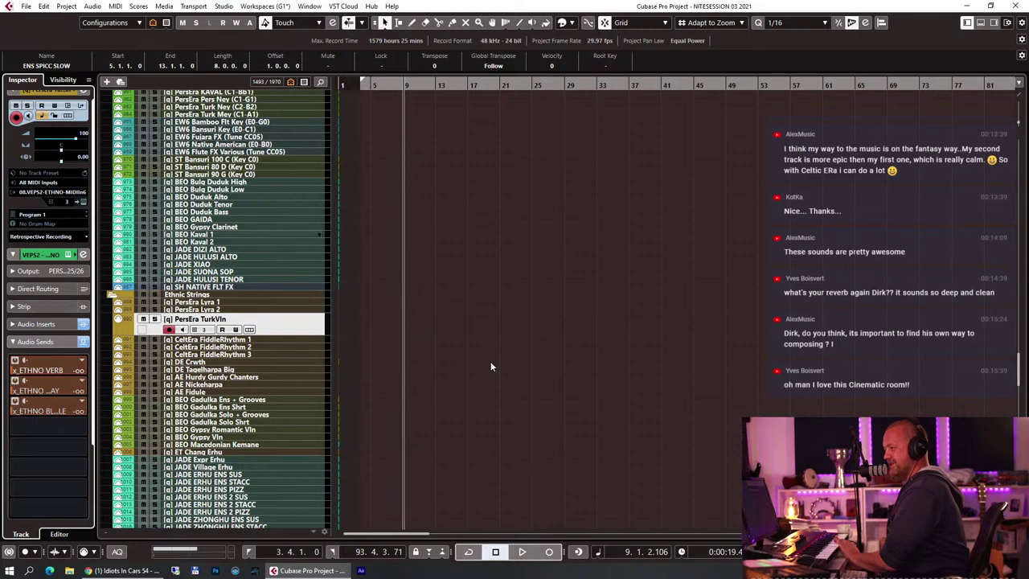
scroll(490, 367, up, 20)
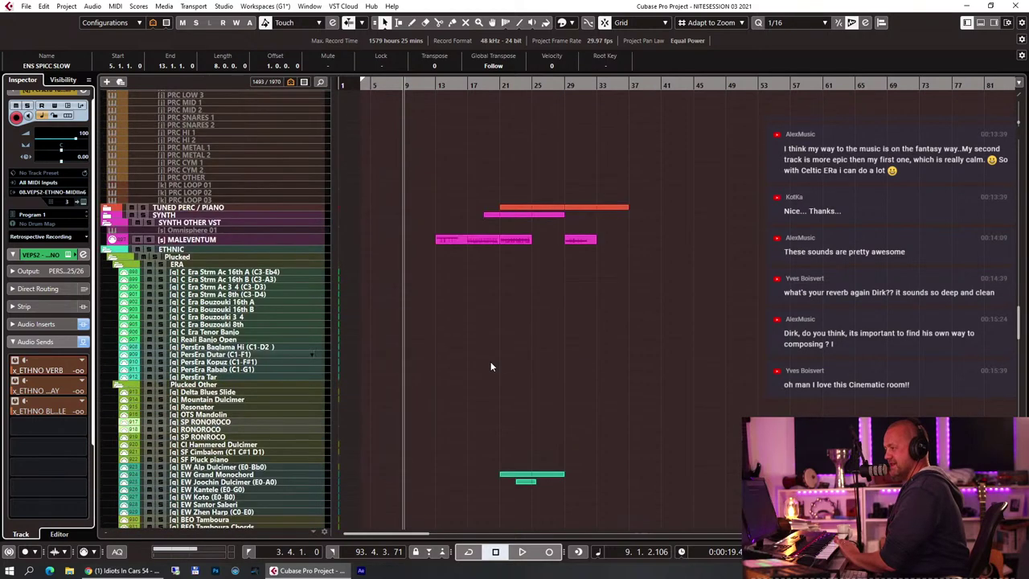
scroll(491, 367, down, 15)
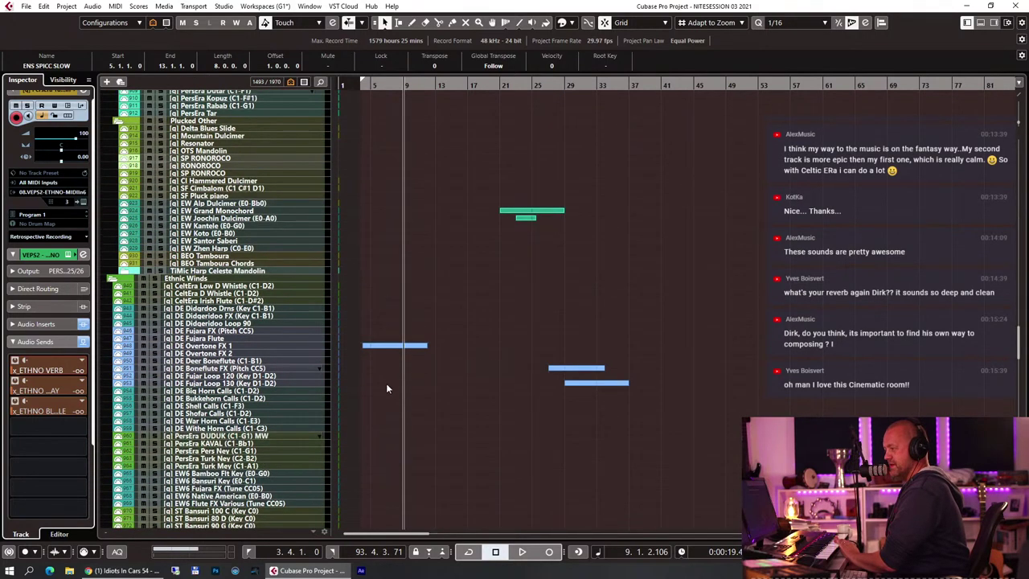
click(225, 361)
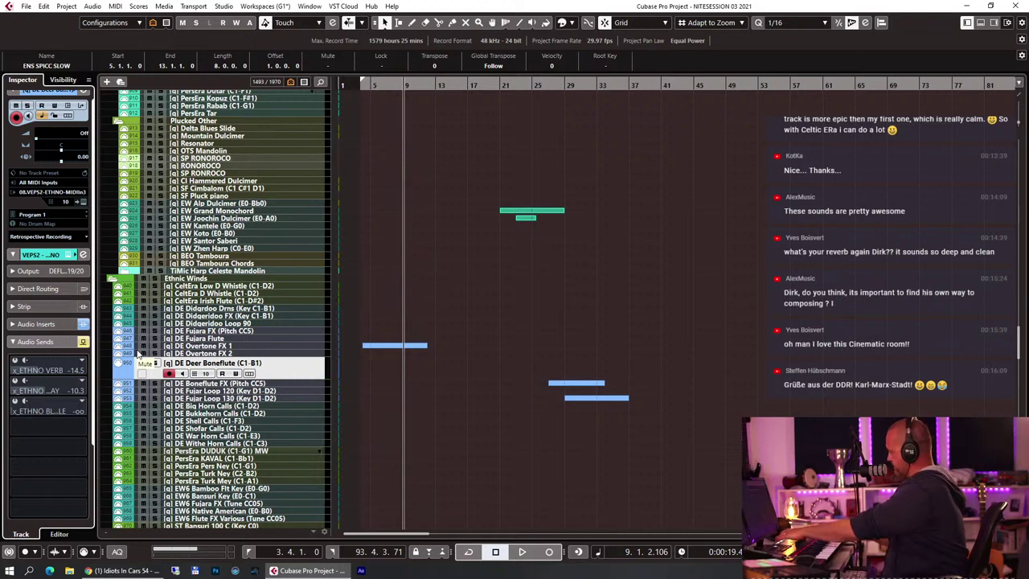
click(82, 341)
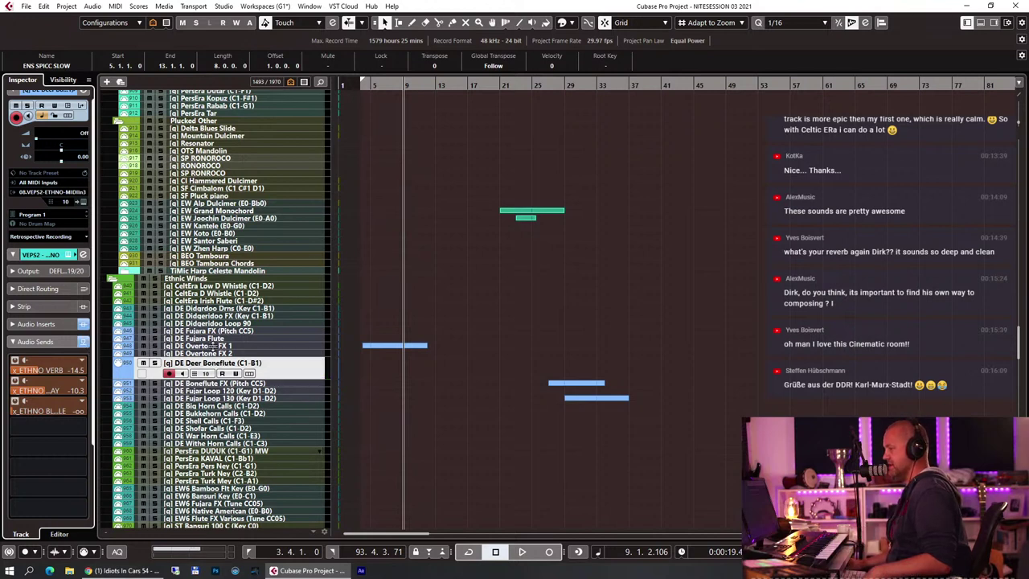
Select the DE Overtone FX 1 track in Ethnic Winds and move the playhead to the left locator
click(214, 347)
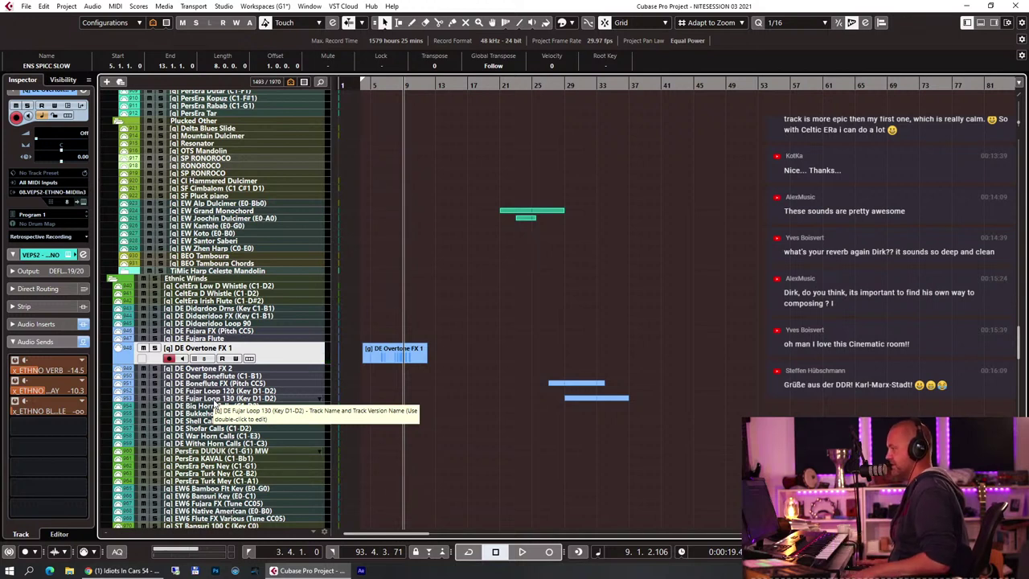
key(KP_1)
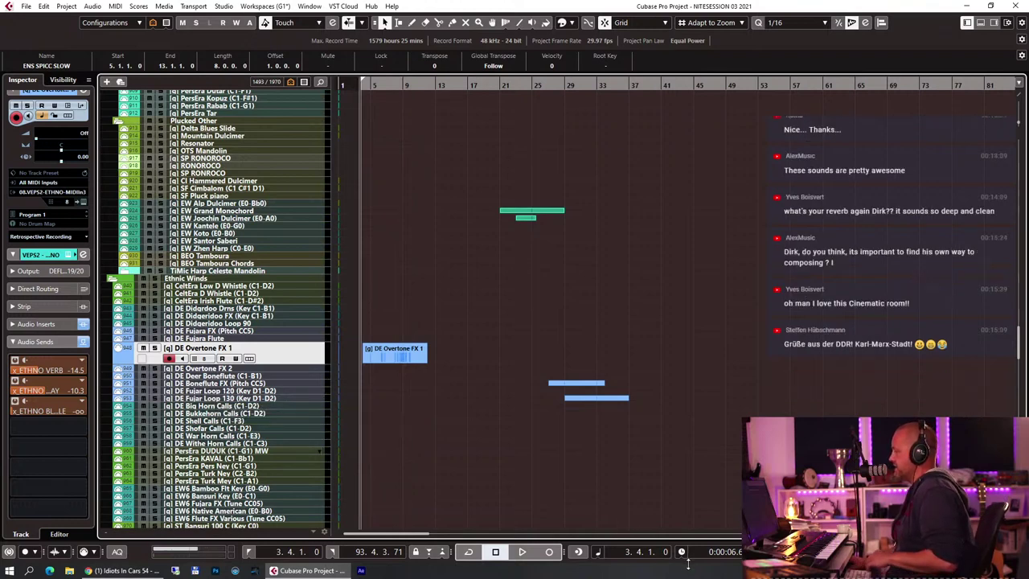
scroll(518, 317, down, 5)
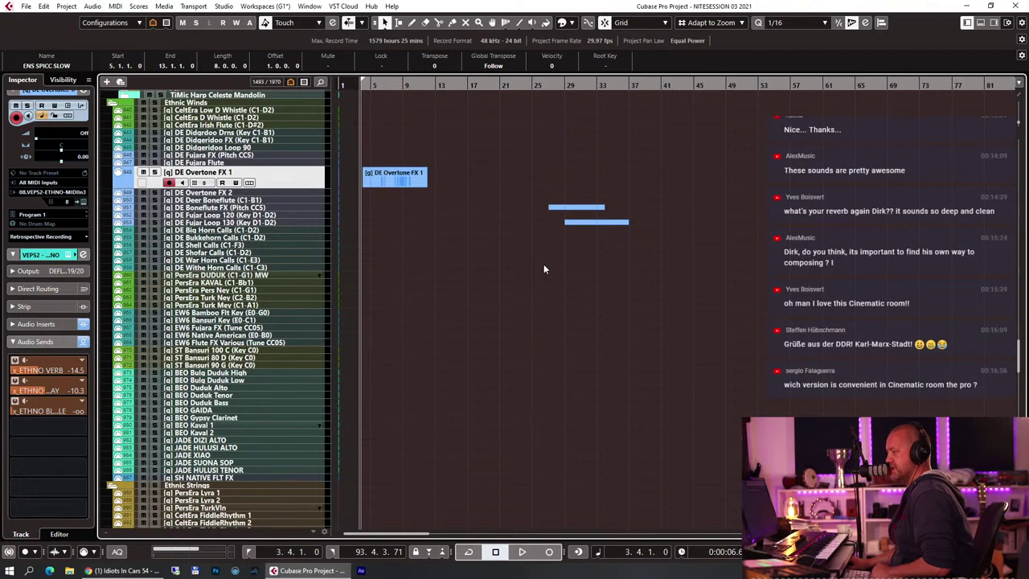
Audition the DE Overtone FX 1 track in Ethnic Winds while browsing the Ethnic Winds and Ethnic Strings tracks
key(space)
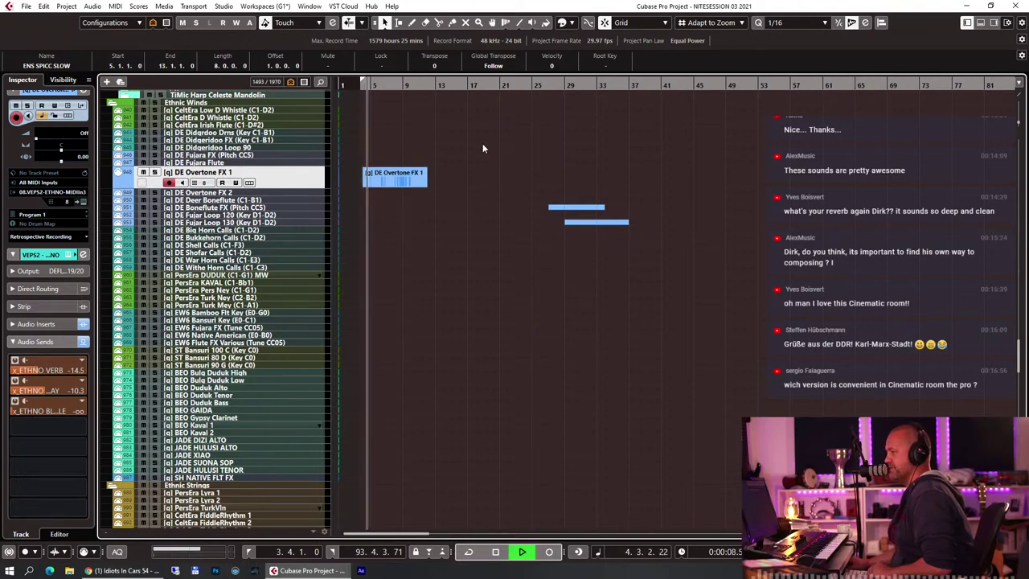
scroll(627, 187, down, 2)
scroll(627, 188, down, 2)
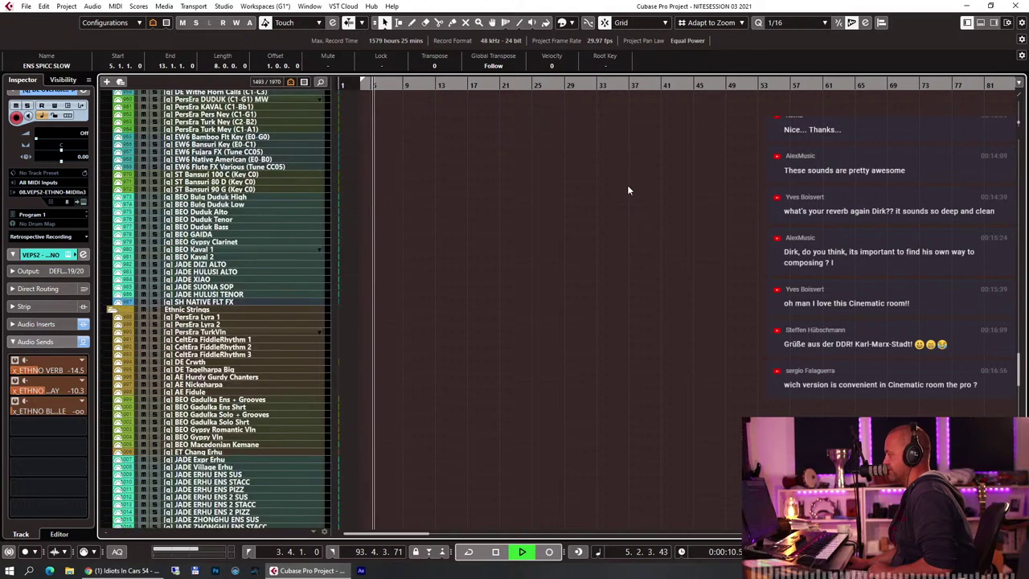
scroll(627, 188, up, 2)
key(space)
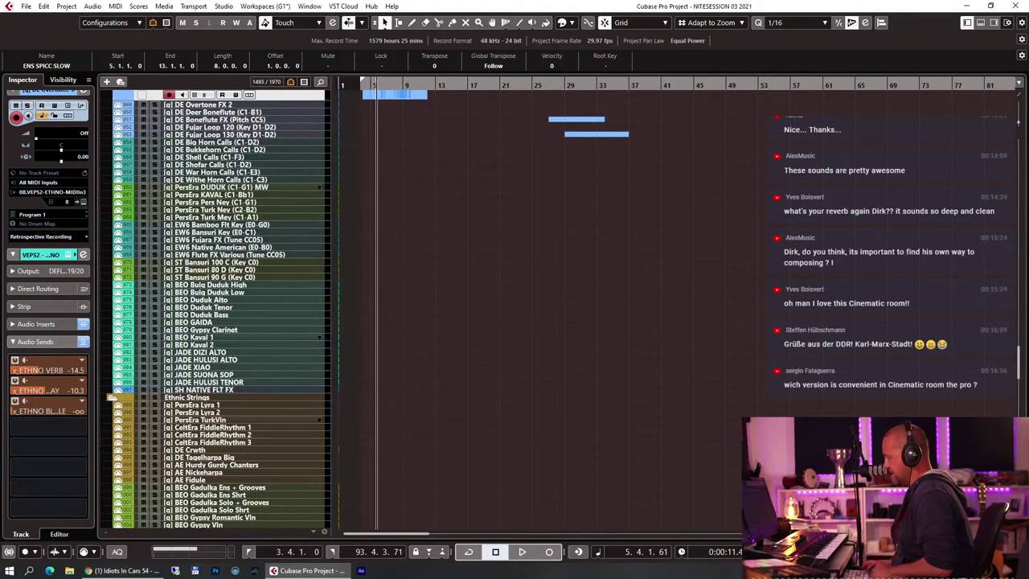
key(space)
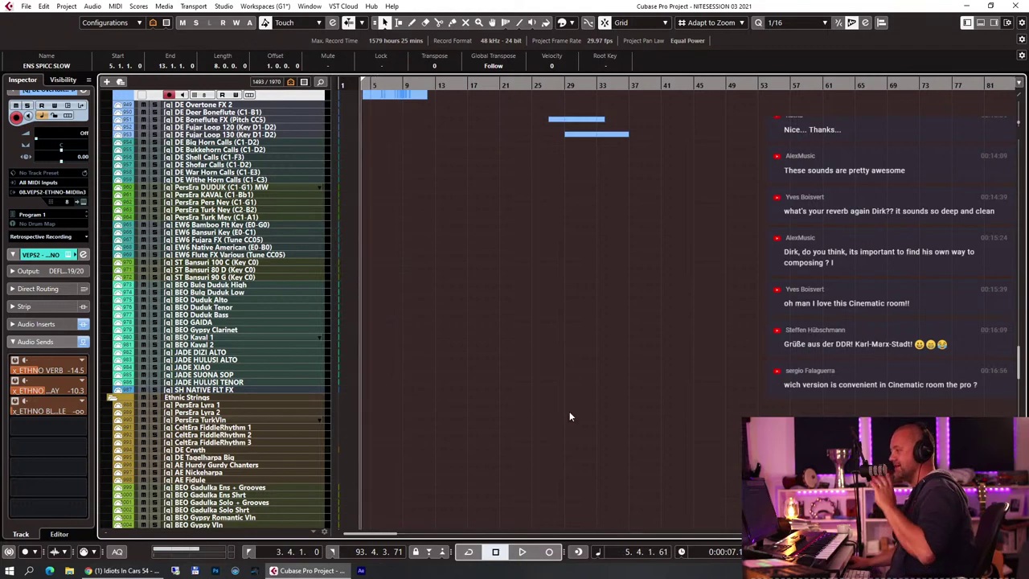
Bring the SFX TONAL and SFX folders at the end of the track list into view and play the project briefly
scroll(446, 222, down, 15)
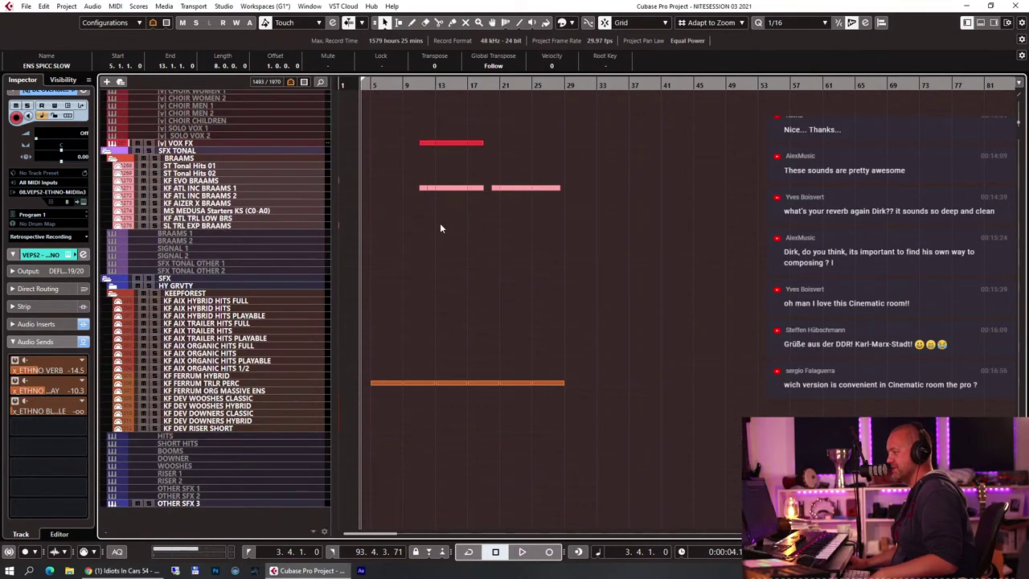
scroll(439, 228, up, 3)
scroll(440, 229, down, 3)
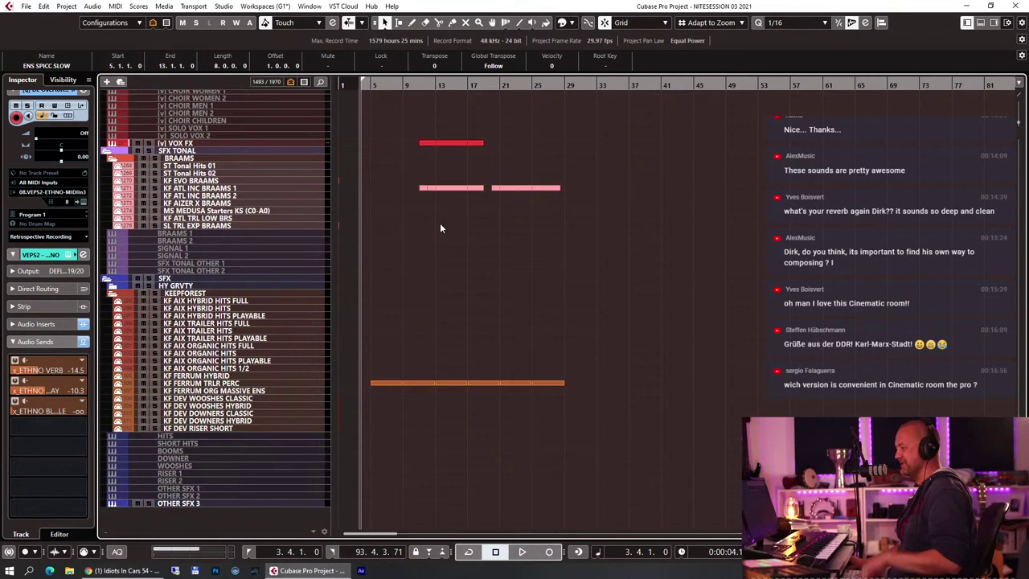
key(space)
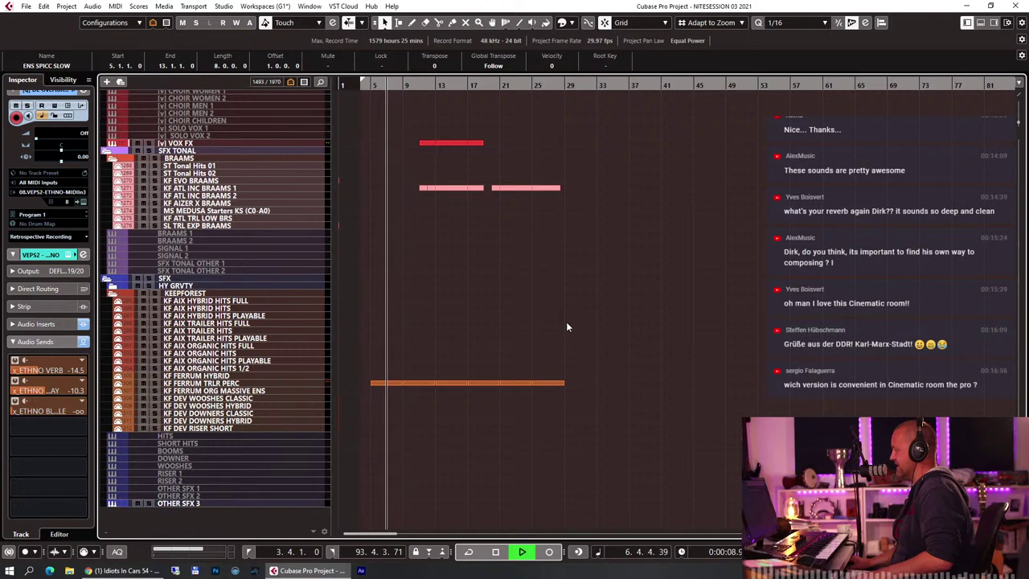
key(space)
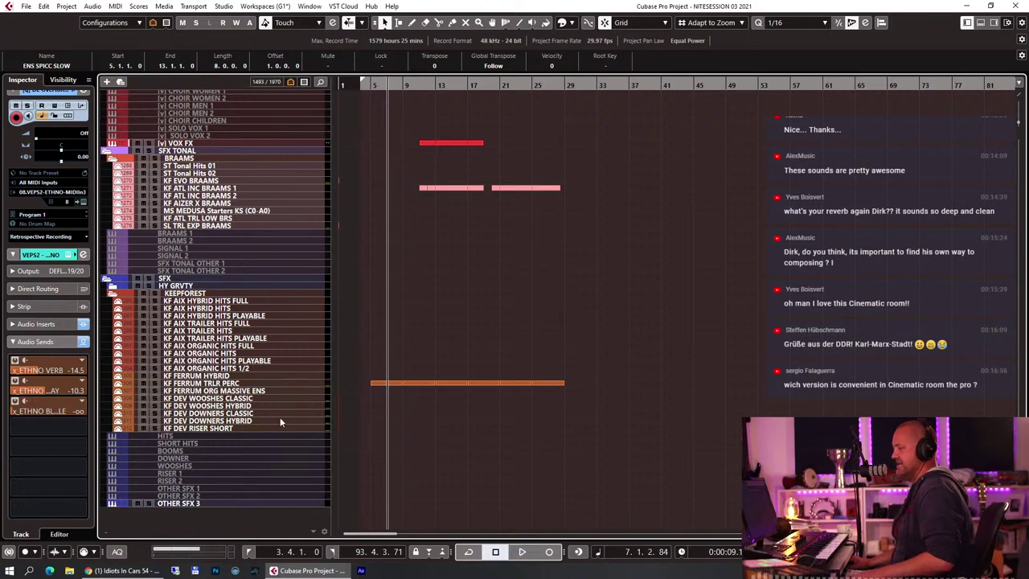
Make the x_STR LONG VERB channel under Group Tracks > FX Channels visible in the track list
click(186, 503)
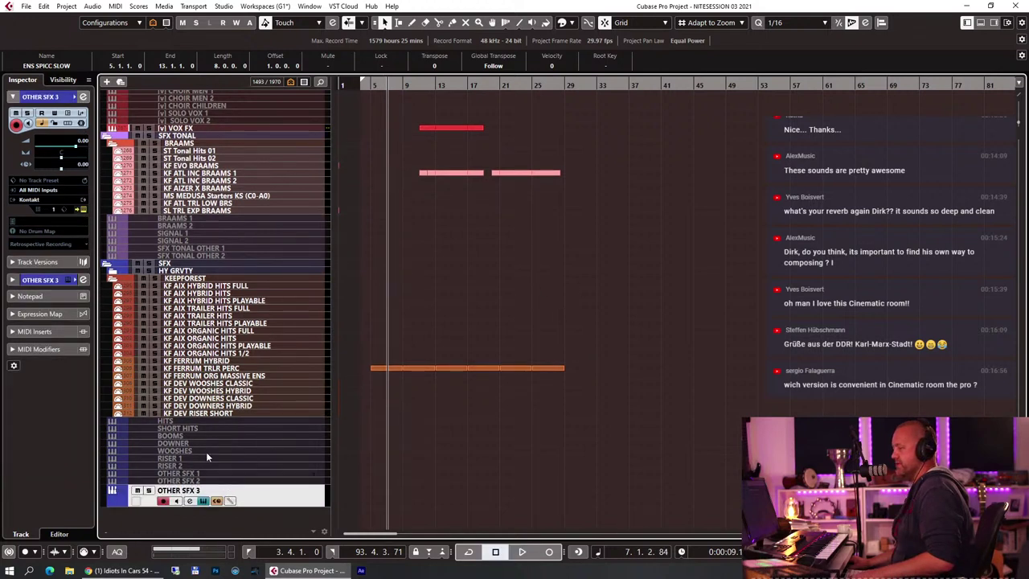
click(67, 80)
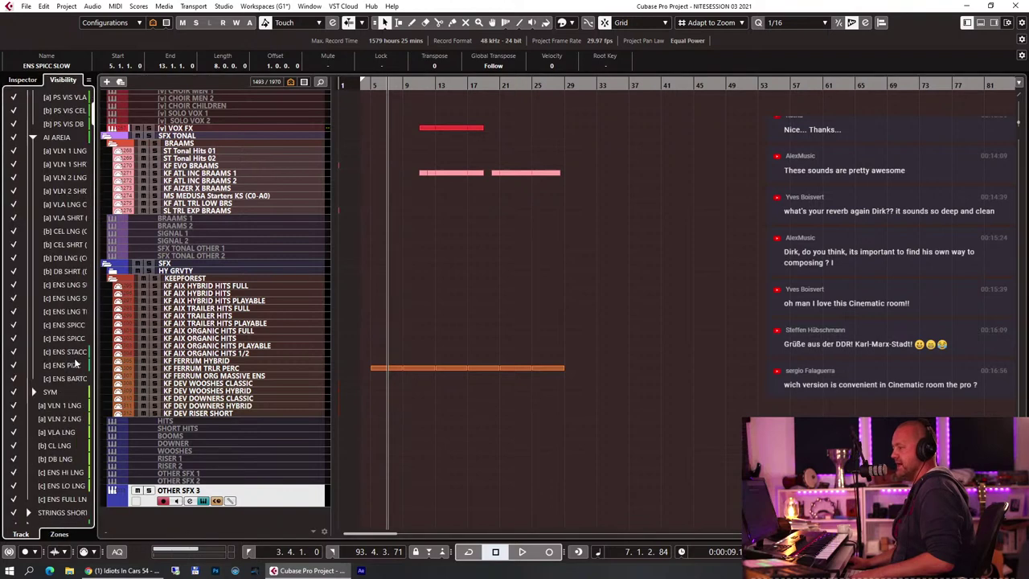
scroll(75, 363, down, 5)
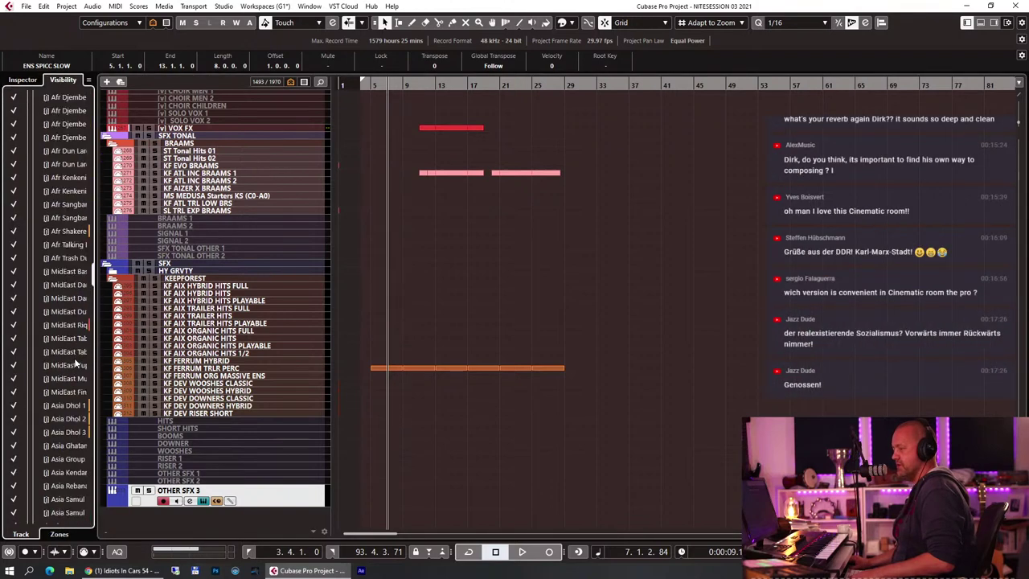
scroll(57, 482, down, 10)
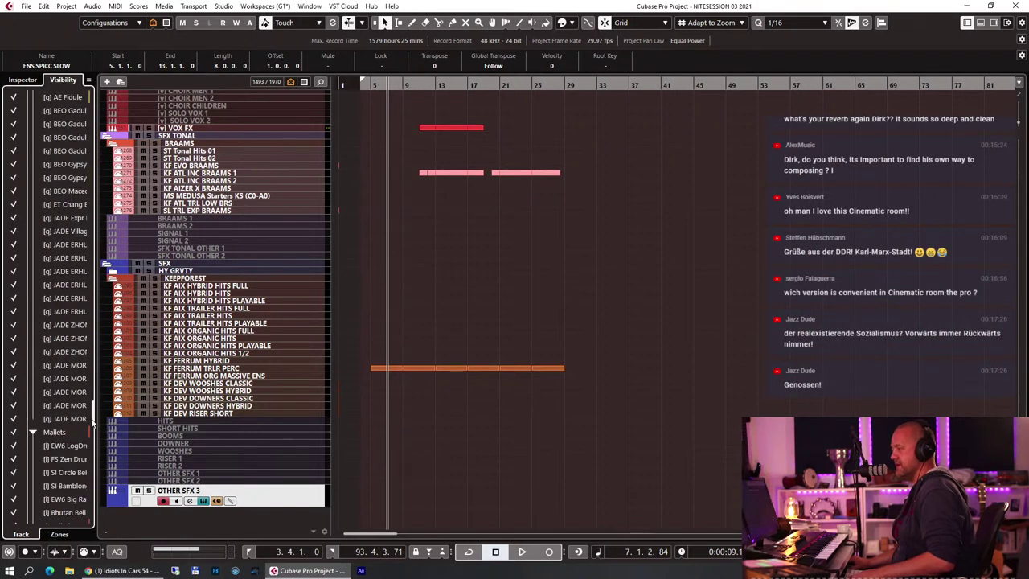
click(33, 474)
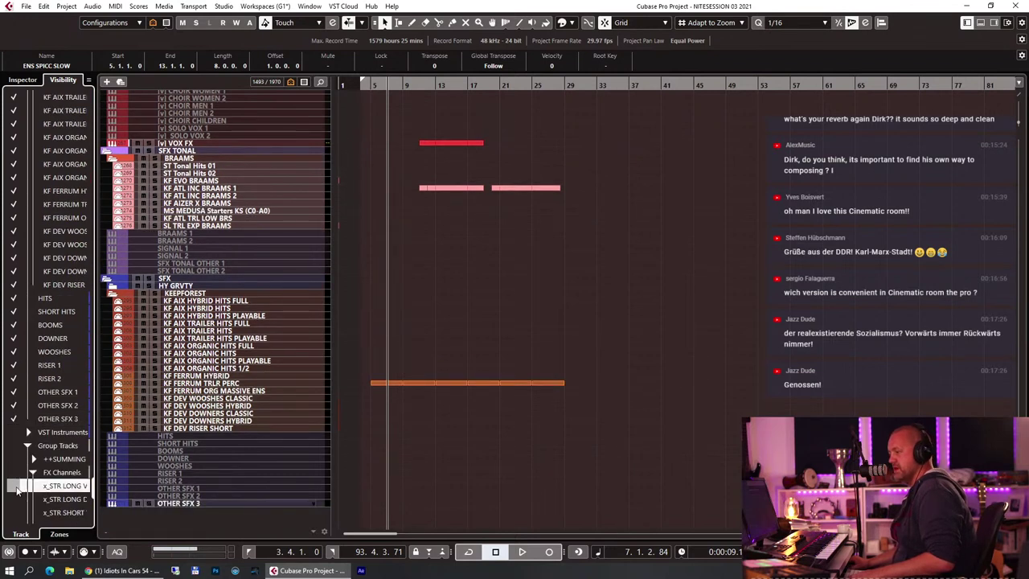
click(14, 486)
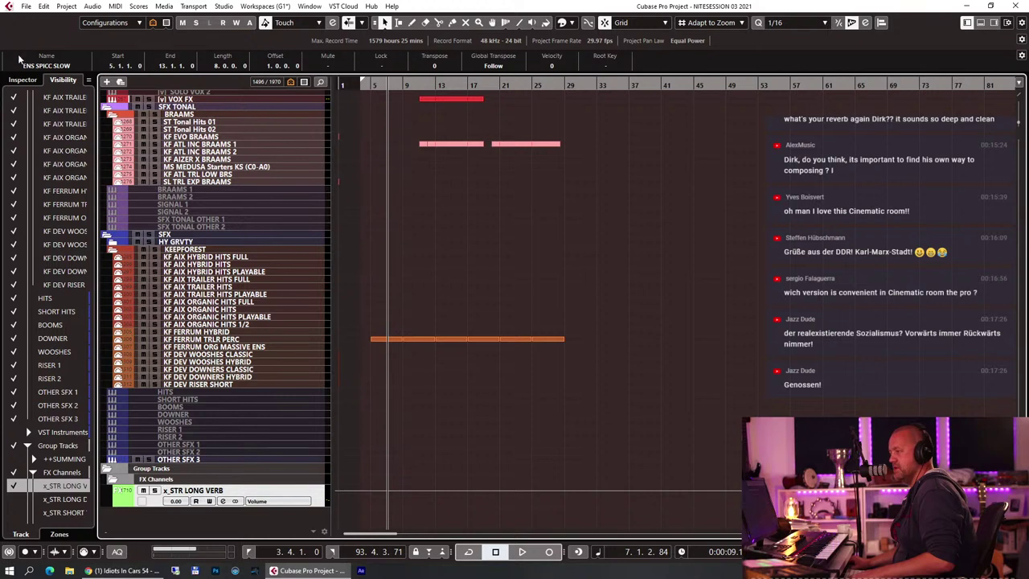
Examine the Cinematic Rooms insert on x_STR LONG VERB, including its preset and reverb settings, and close the plug-in
click(22, 80)
click(39, 191)
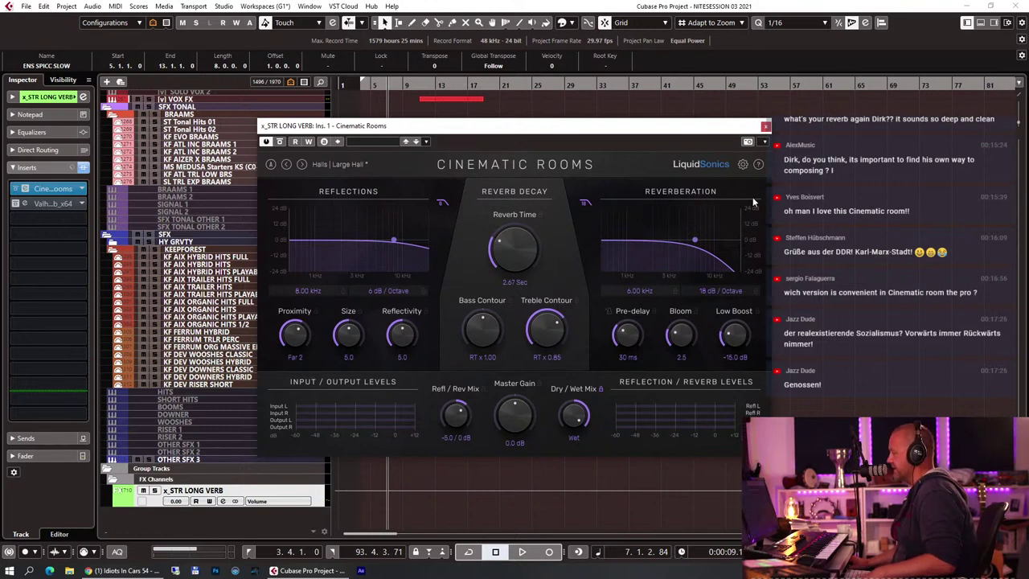
click(764, 127)
scroll(398, 275, up, 5)
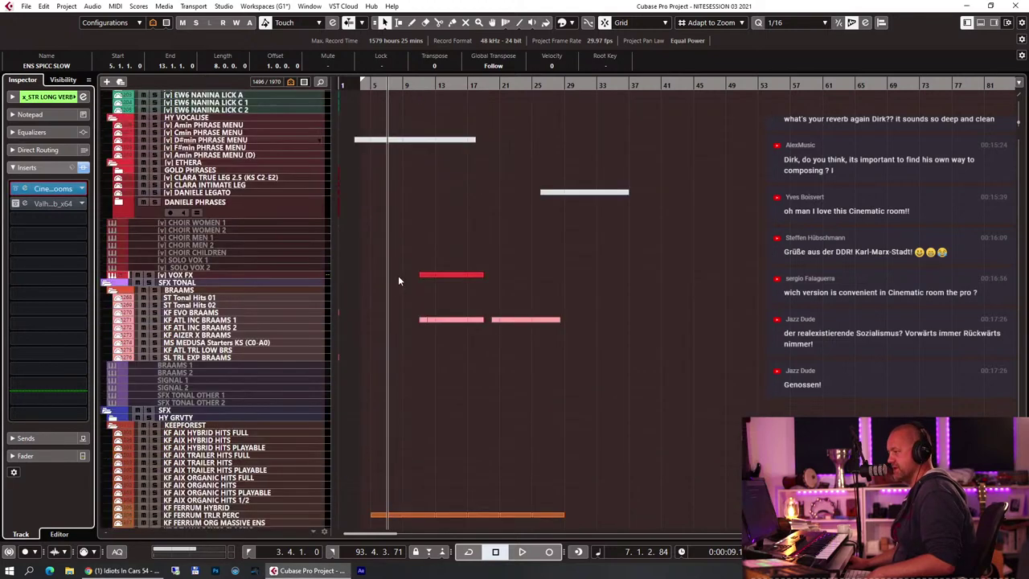
scroll(398, 275, down, 5)
Hide the x_STR LONG VERB FX channel from the track list again
click(68, 82)
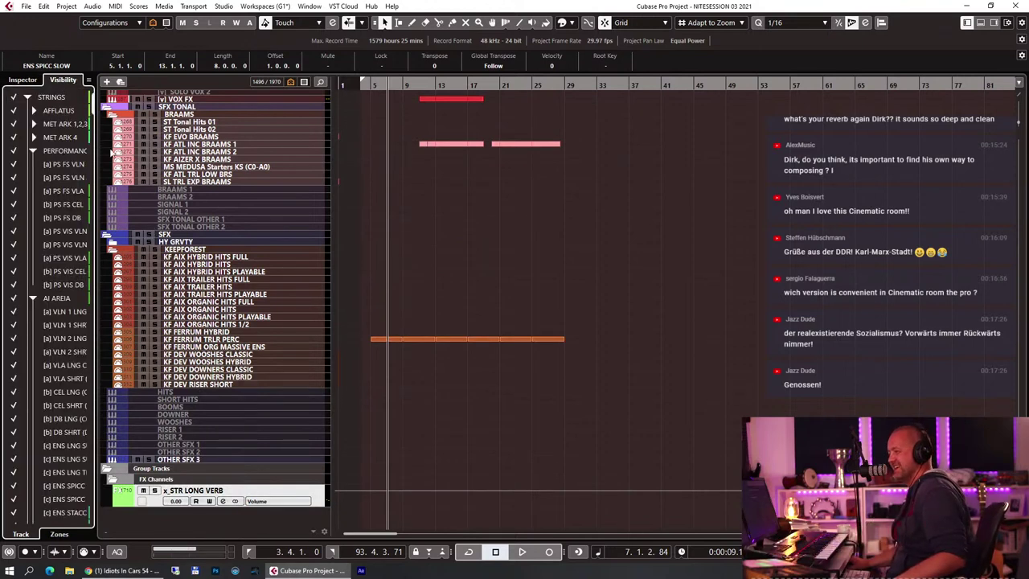
scroll(56, 306, down, 15)
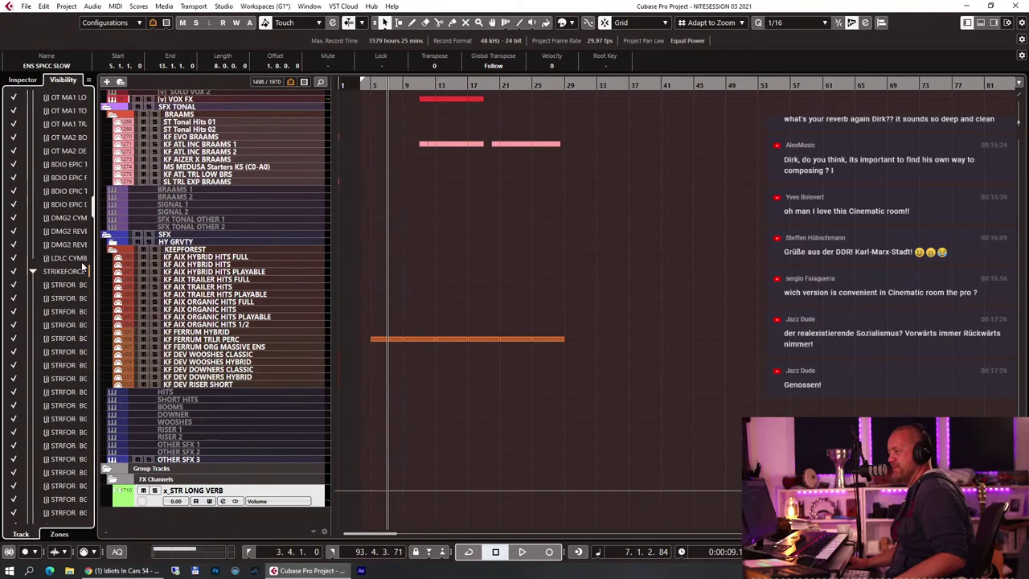
scroll(46, 434, up, 10)
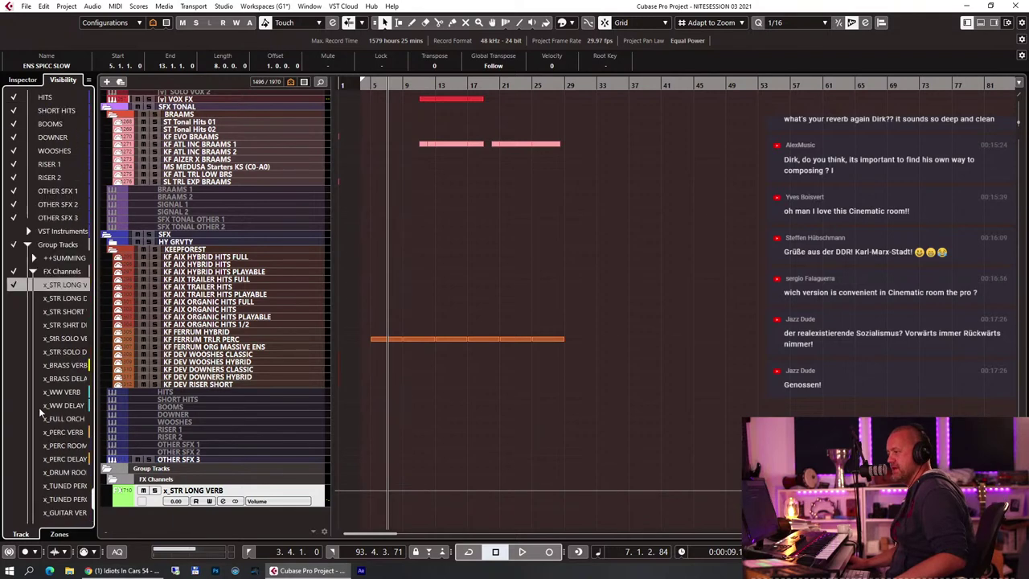
click(17, 364)
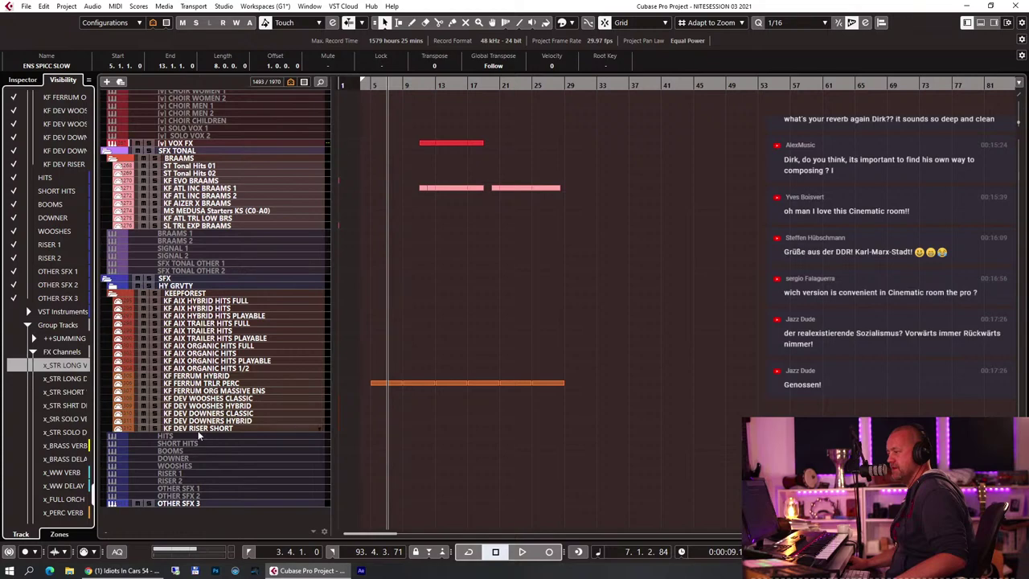
Clear the event selection in the Ethnic section and zoom out the timeline to view the whole template
scroll(455, 368, up, 10)
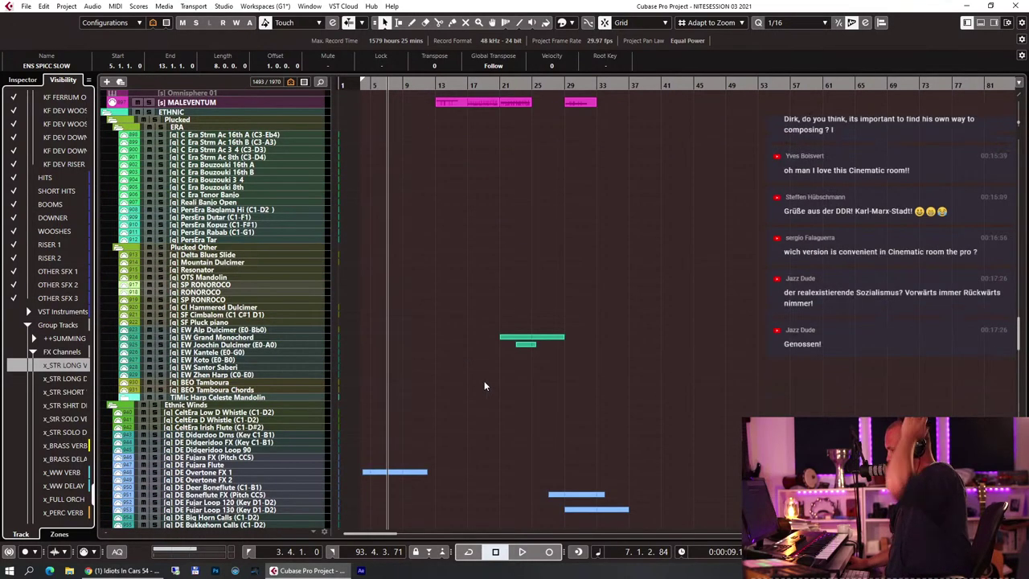
click(531, 226)
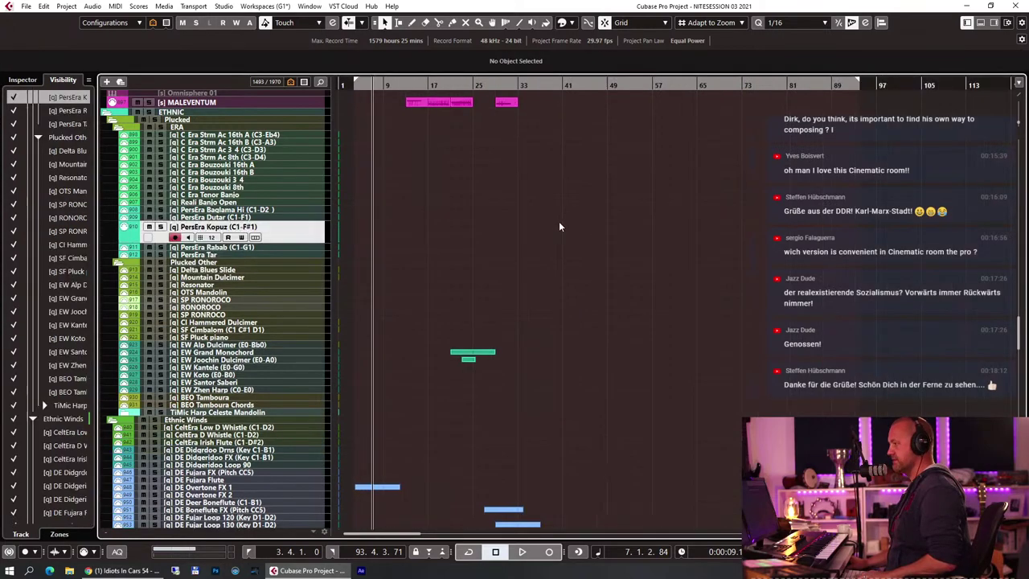
key(g)
key(g)
scroll(524, 241, down, 10)
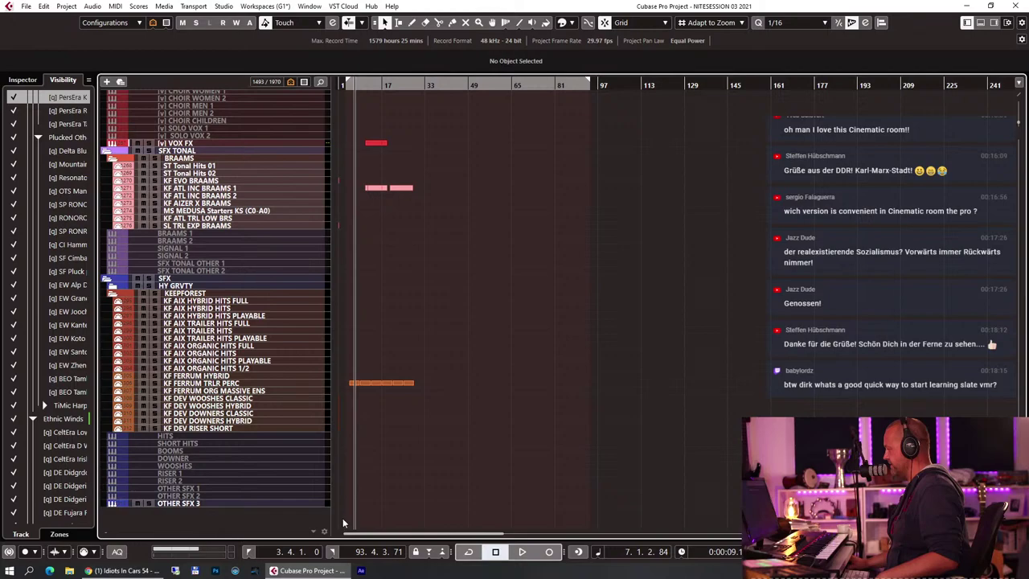
Collapse all folder tracks to the top-level instrument groups and save the project as a new version
scroll(346, 523, up, 15)
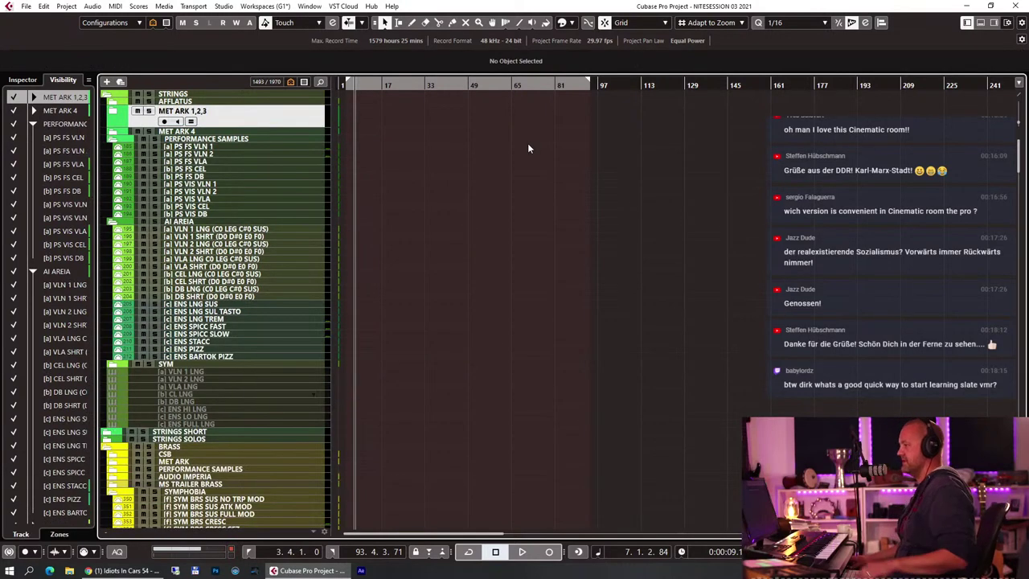
ctrl+click(137, 150)
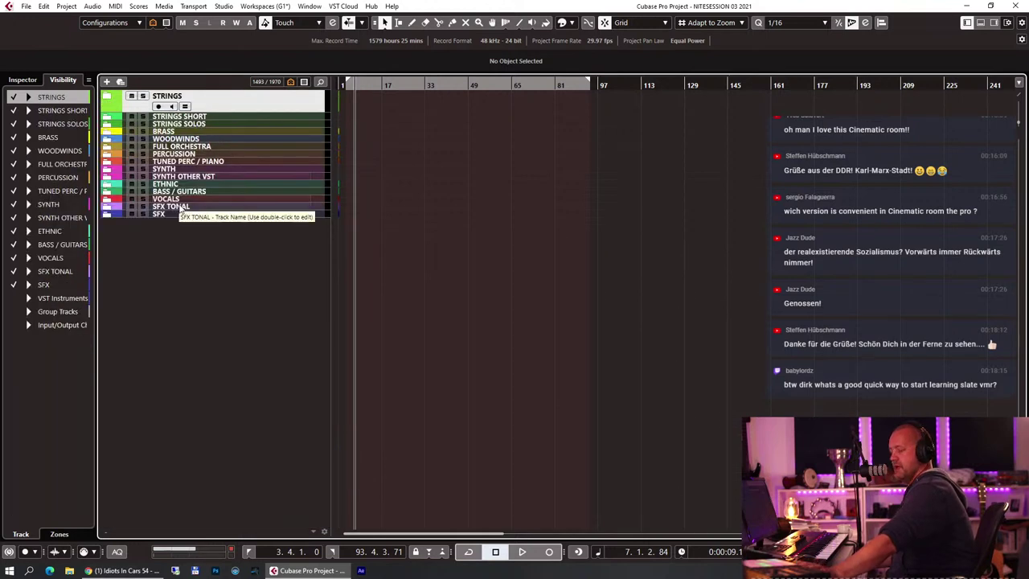
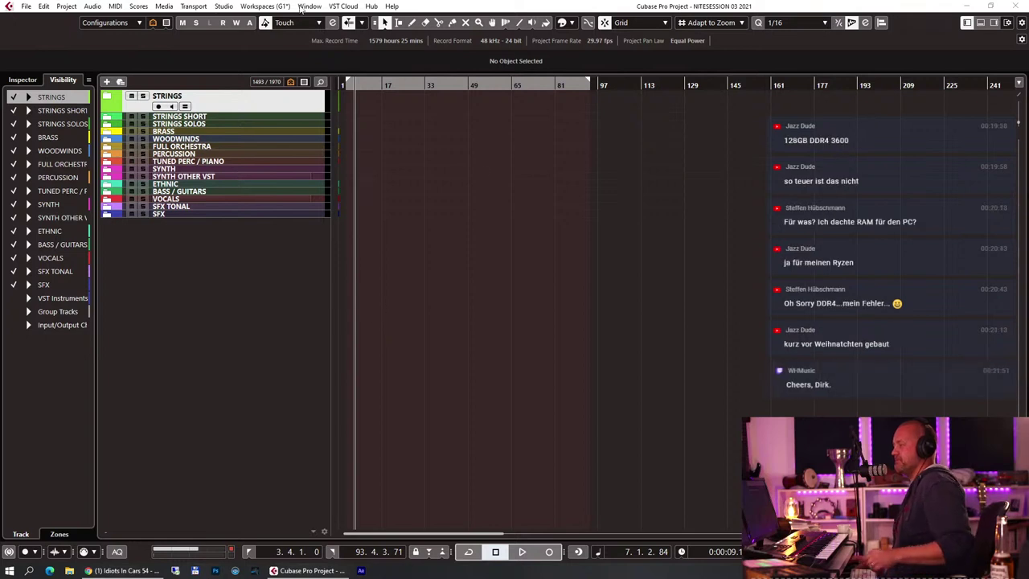
click(262, 327)
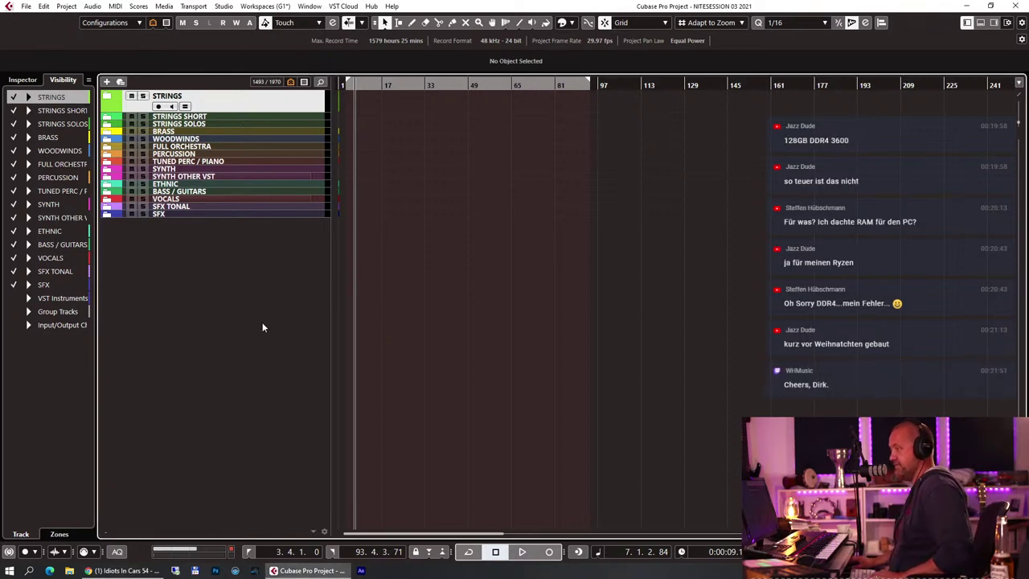
key(ctrl+alt+s)
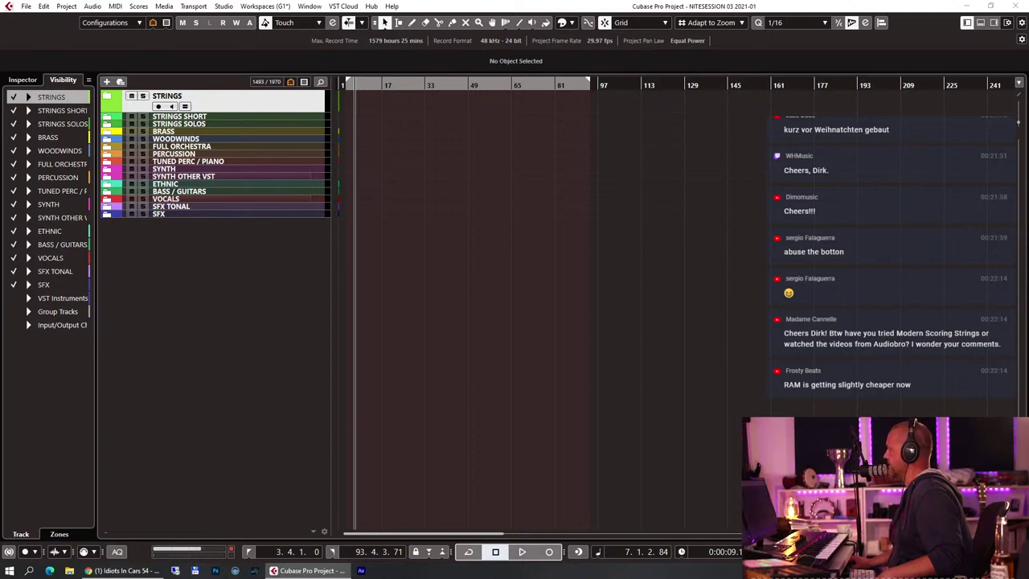
Switch to Chrome, unmute and watch the YouTube video "Modern Scoring Strings Legato: A Closer Look" in full screen, and return to Cubase
key(alt+Tab)
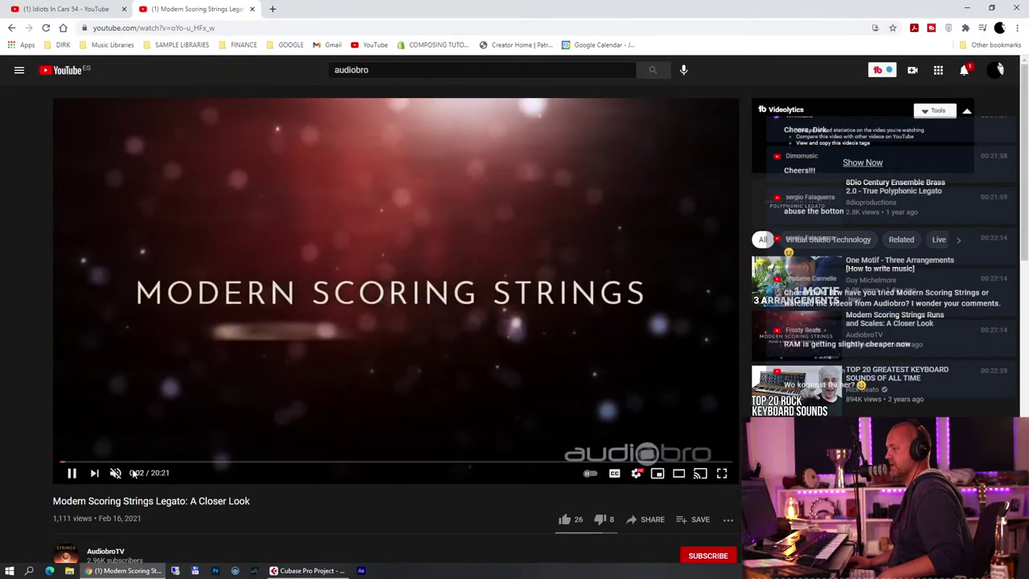
click(115, 472)
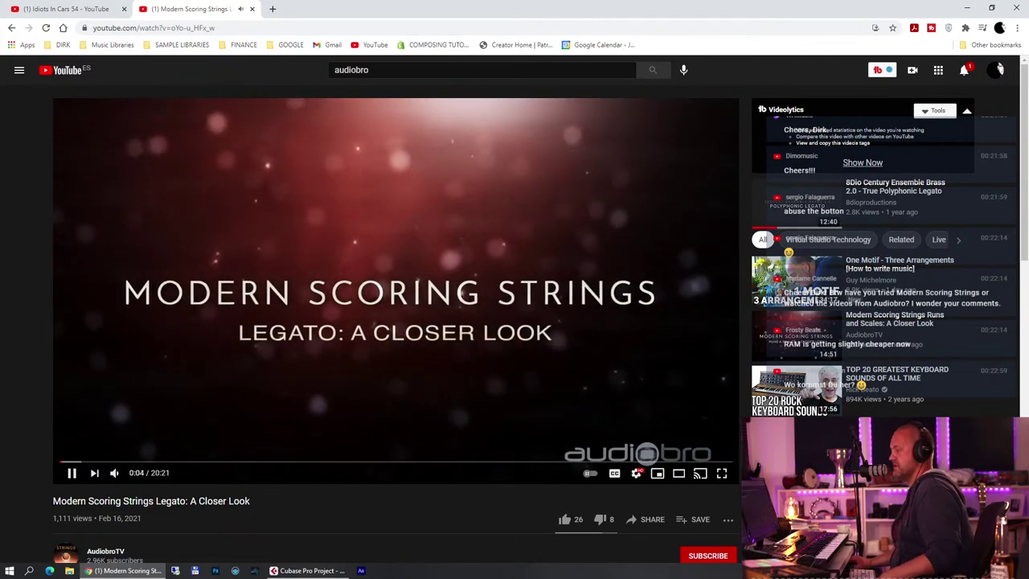
click(722, 473)
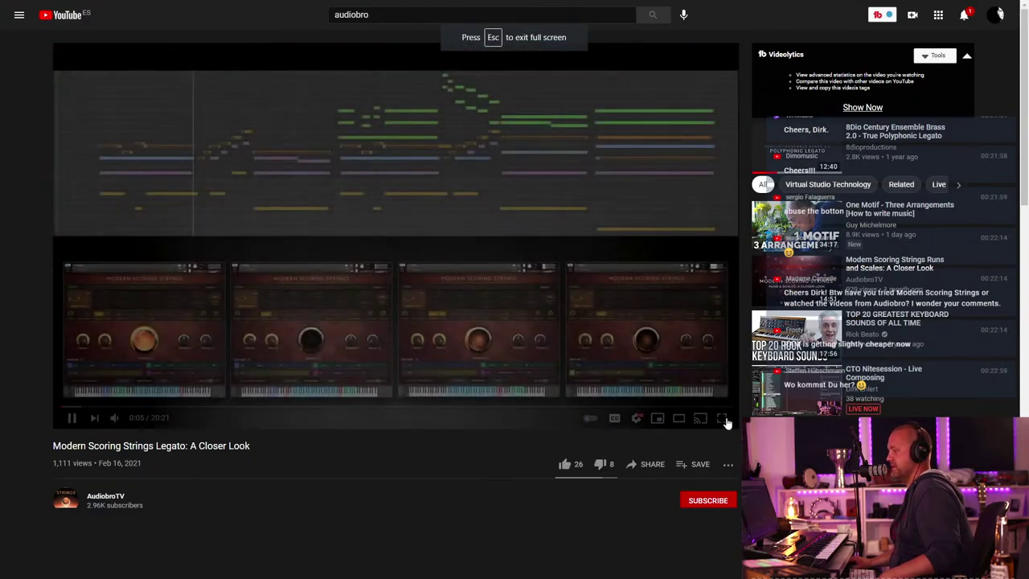
click(721, 418)
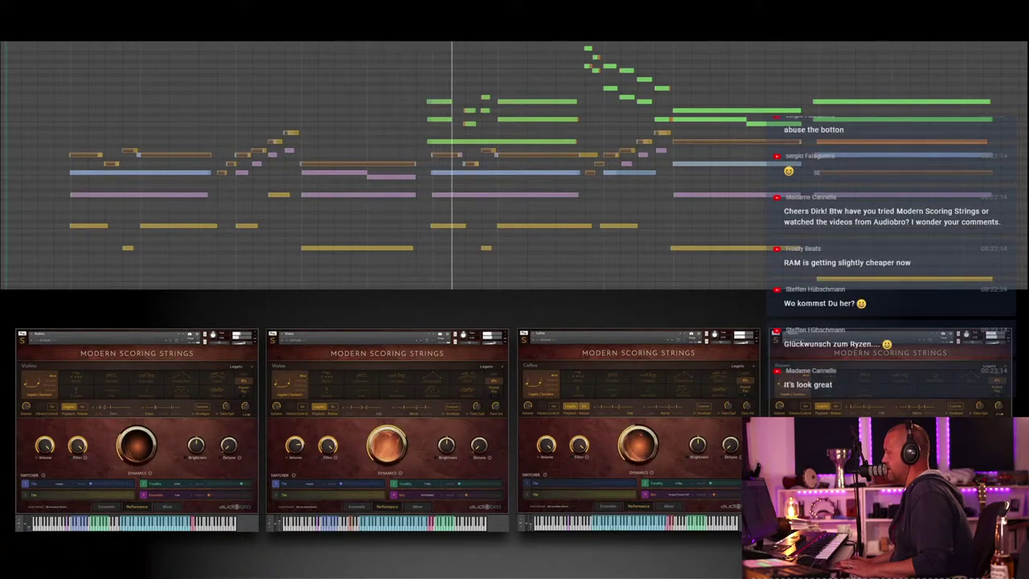
mouse_move(740, 268)
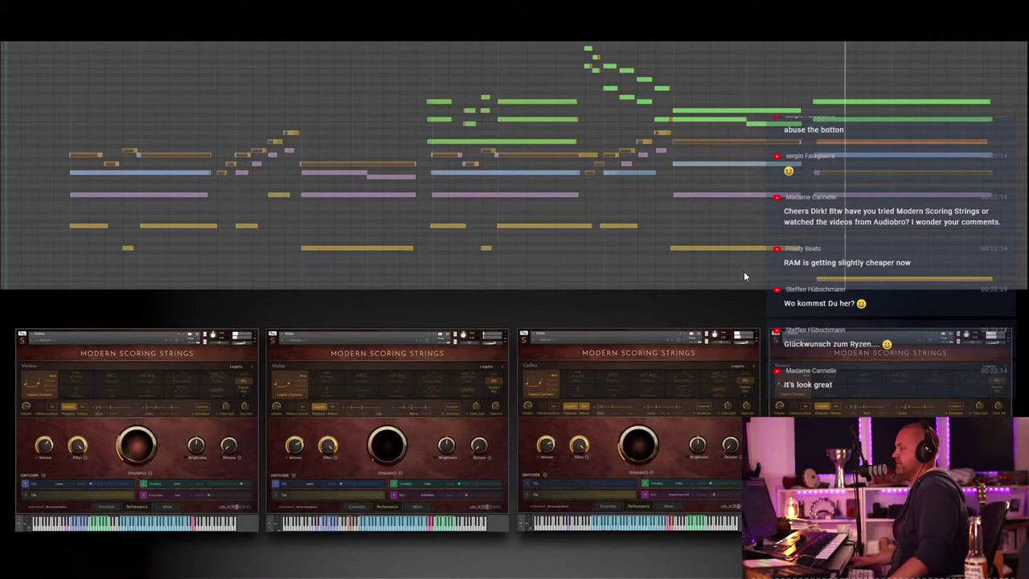
mouse_move(765, 306)
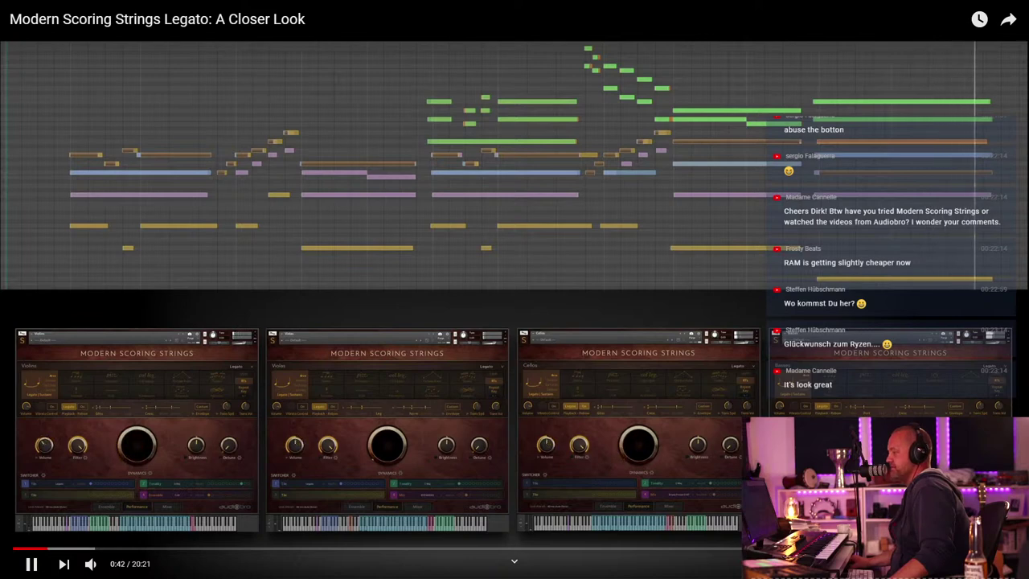
key(Escape)
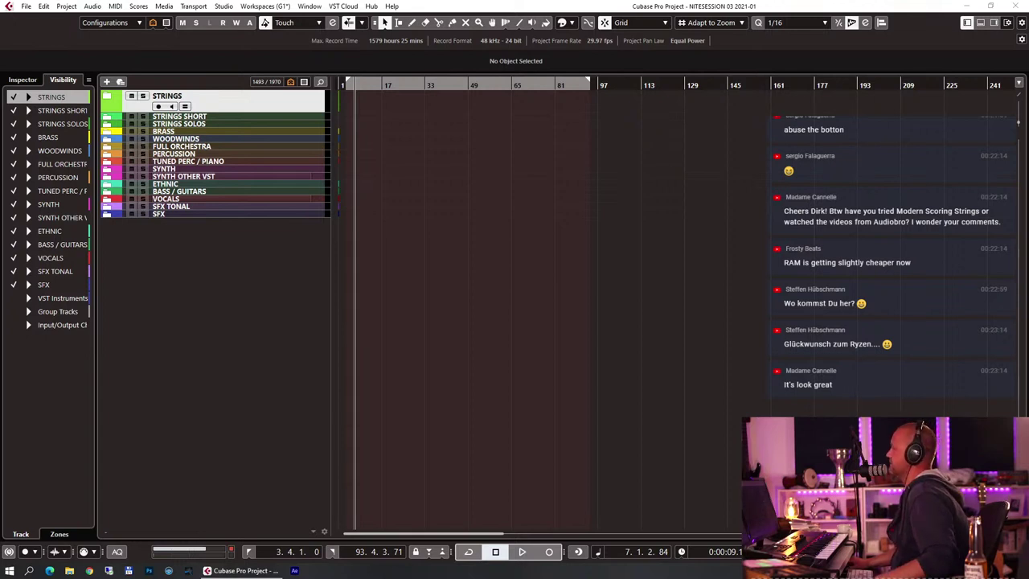
Switch to Chrome, watch the YouTube video "Modern Scoring Strings Runs and Scales: A Closer Look" in full screen, and return to Cubase
key(alt+Tab)
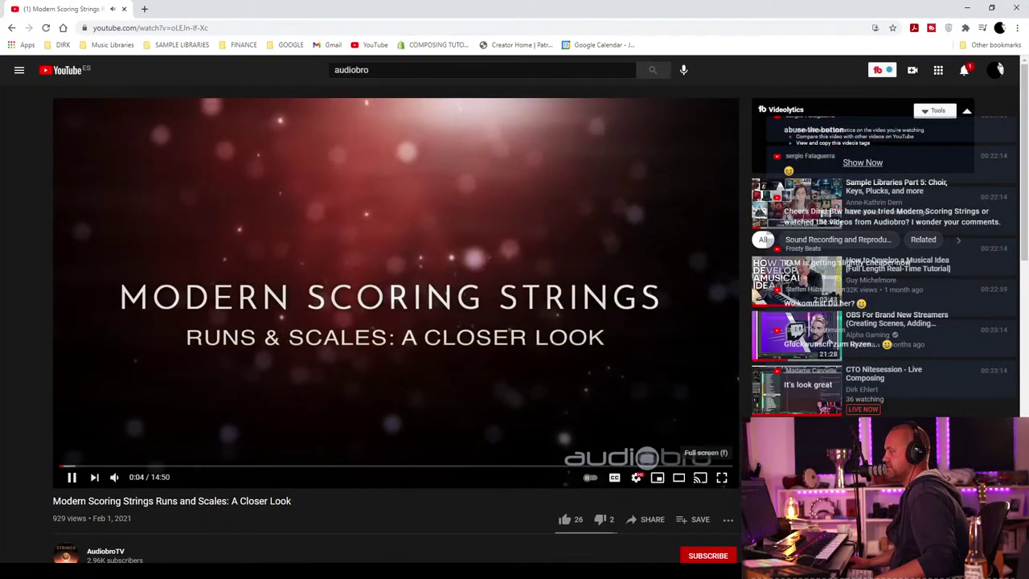
key(F11)
key(f)
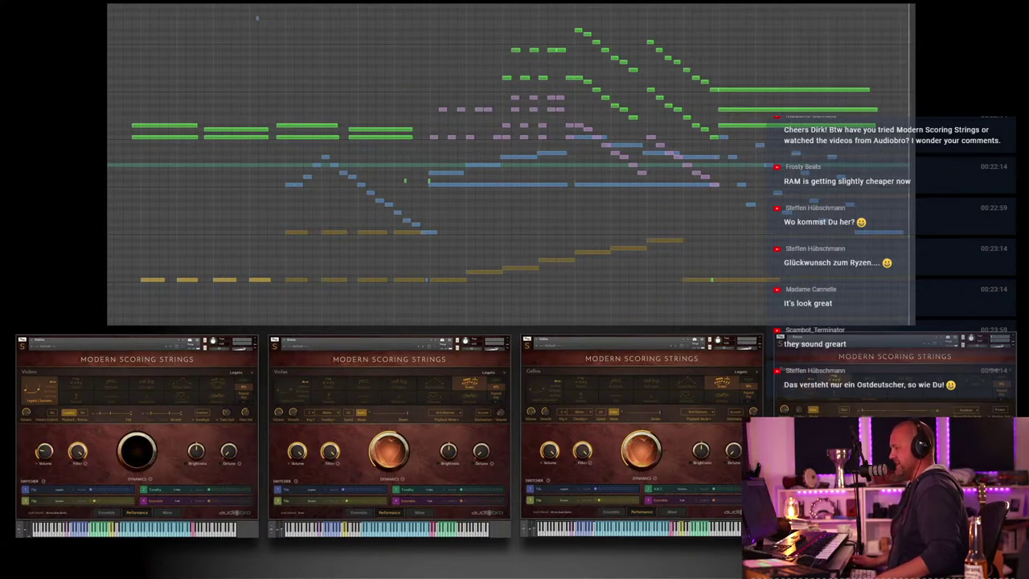
mouse_move(807, 37)
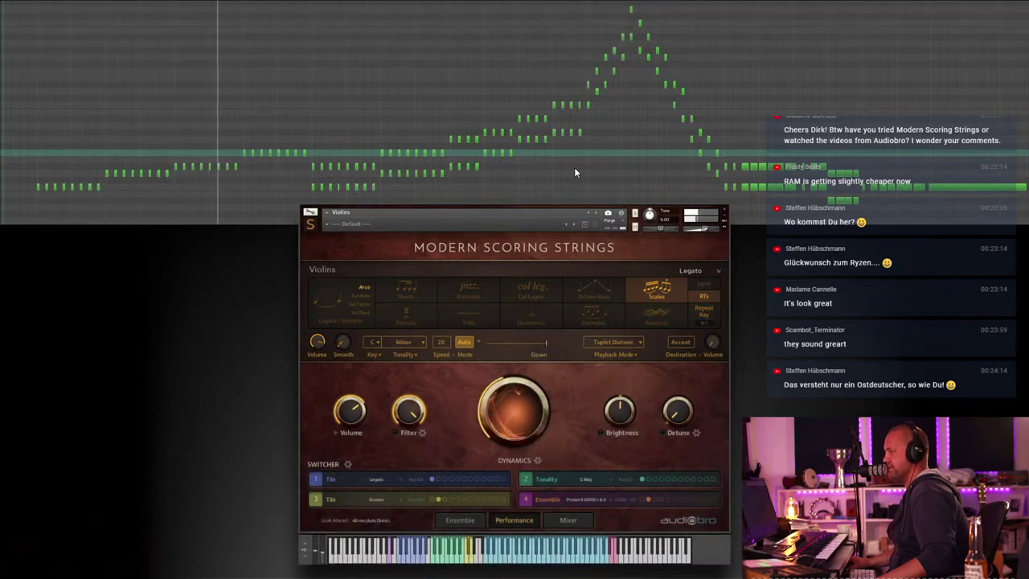
mouse_move(600, 362)
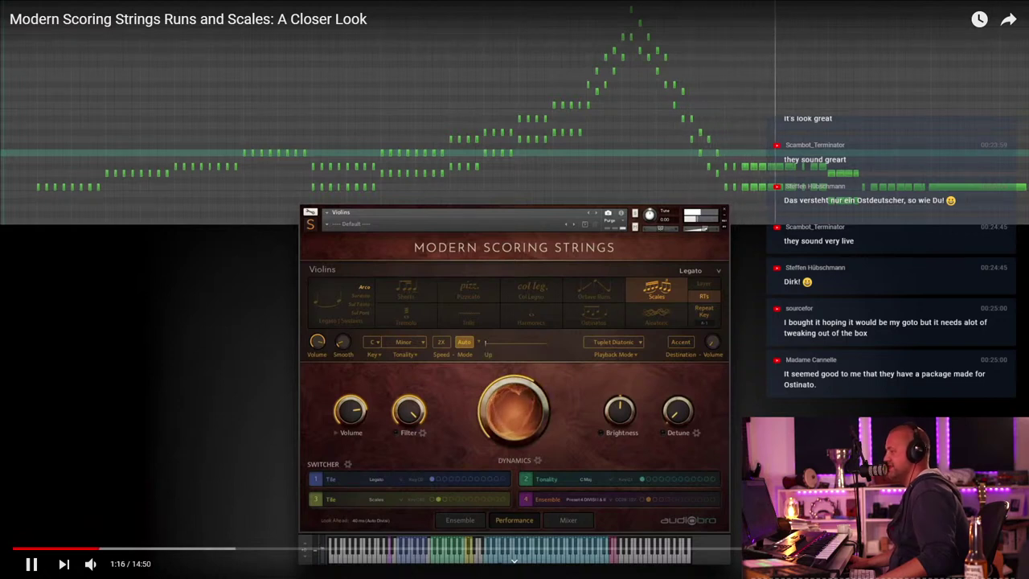
key(Escape)
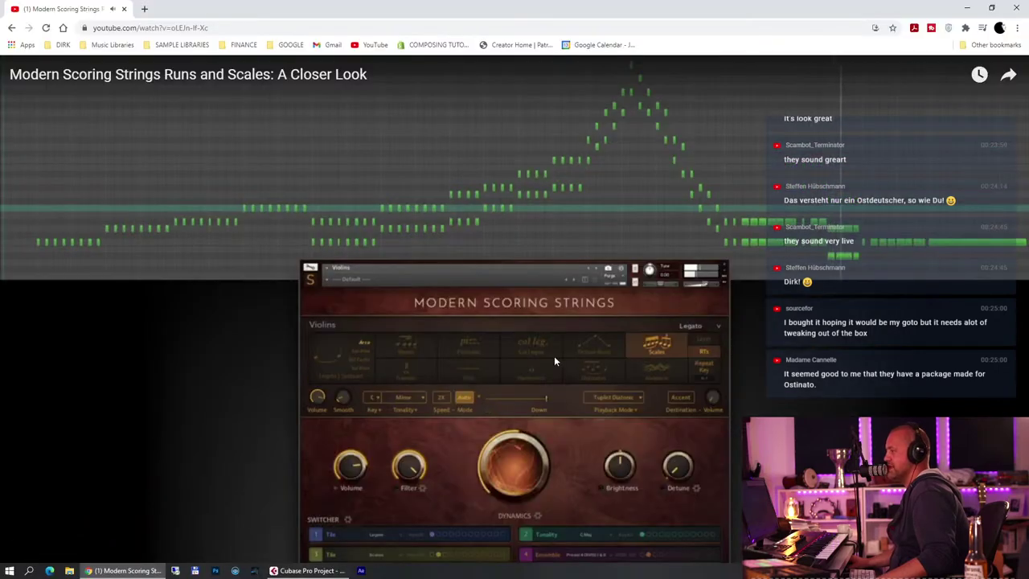
key(alt+Tab)
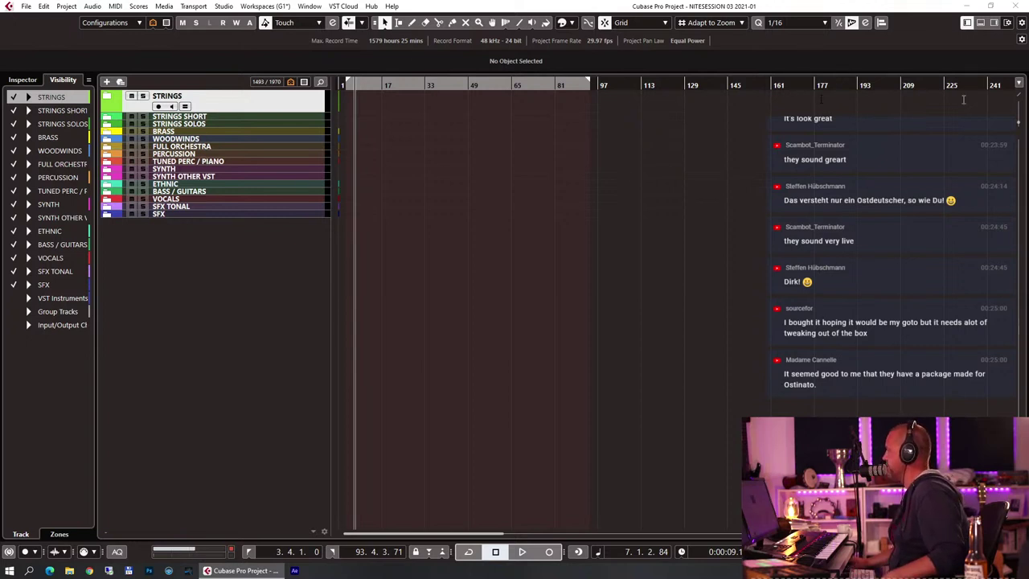
Switch to Chrome, look through Audiobro's Modern Scoring Strings page for its release pricing, features and videos, and close the page
key(alt+Tab)
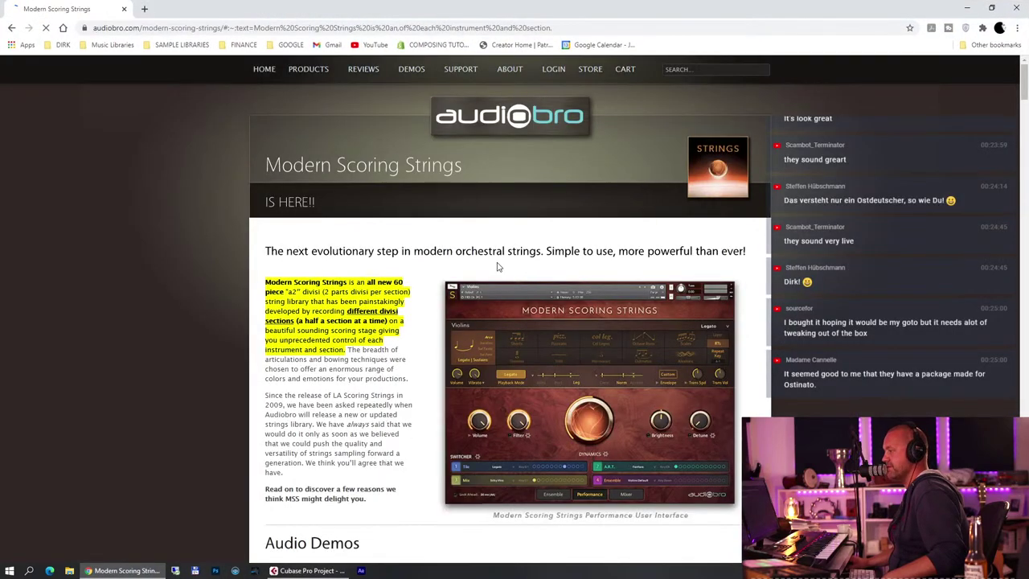
scroll(497, 266, down, 5)
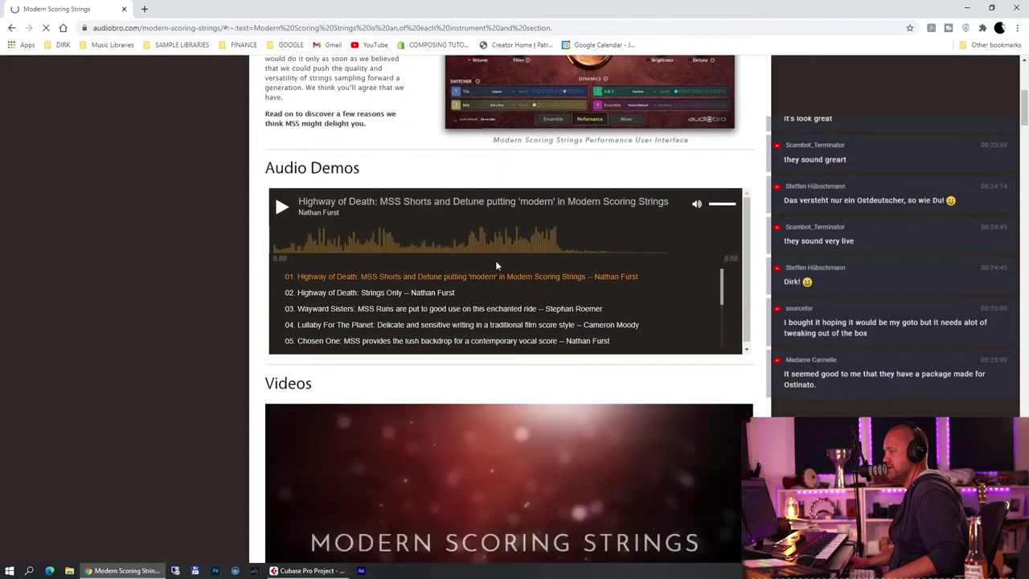
scroll(495, 261, down, 15)
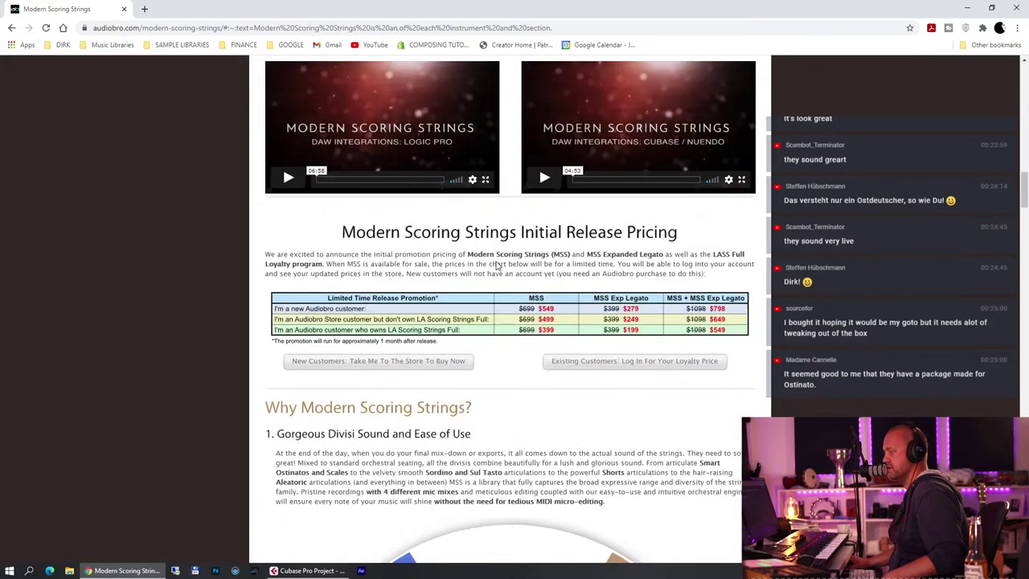
scroll(497, 266, down, 1)
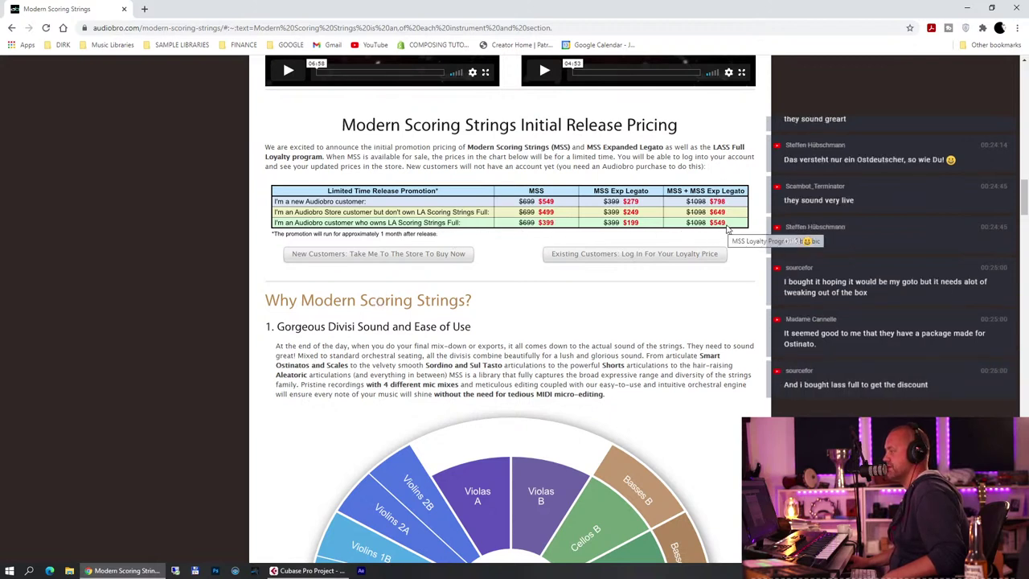
scroll(718, 229, down, 4)
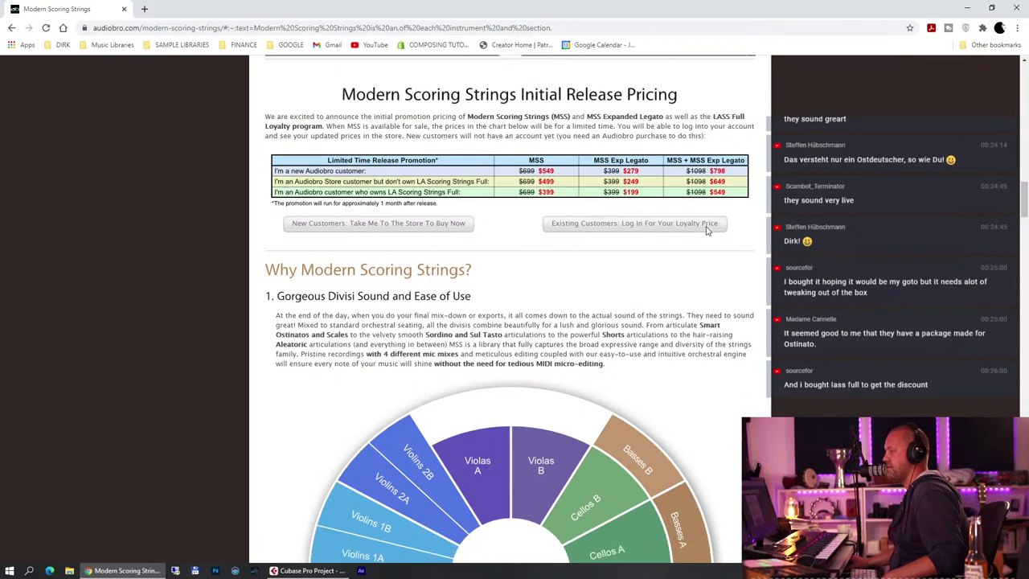
scroll(708, 232, down, 9)
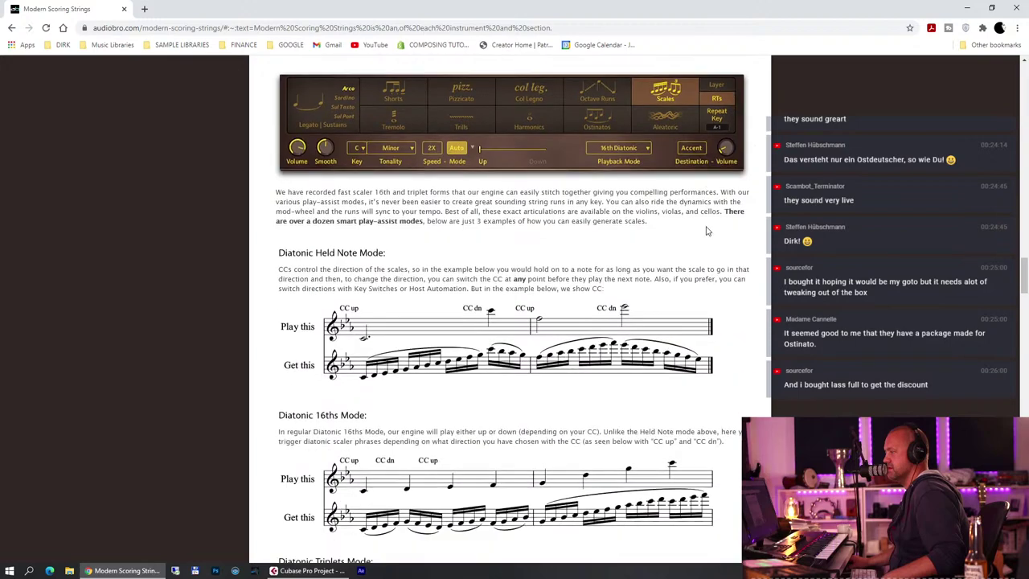
scroll(707, 232, up, 11)
scroll(708, 231, up, 3)
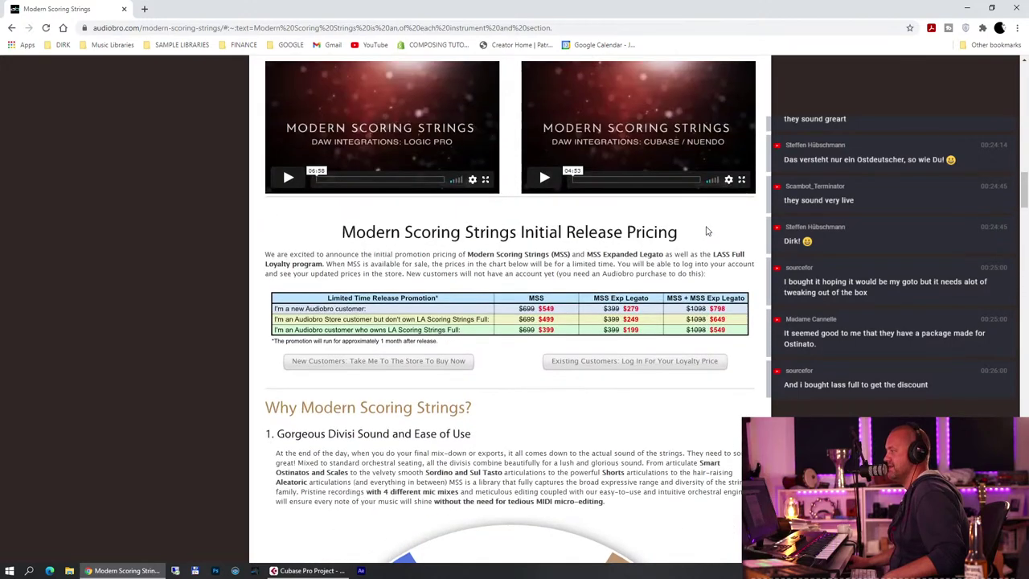
scroll(708, 231, up, 13)
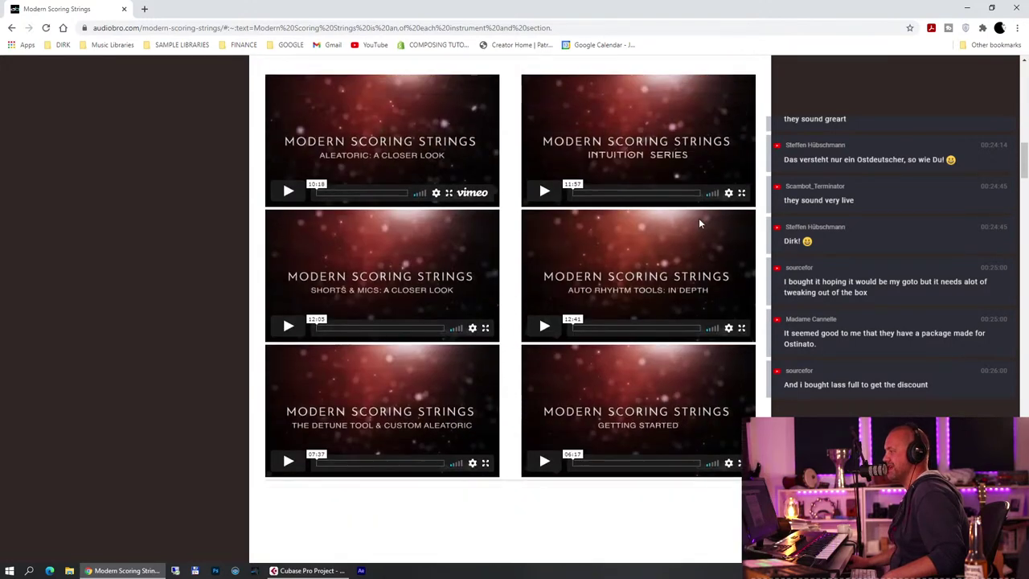
scroll(699, 223, up, 5)
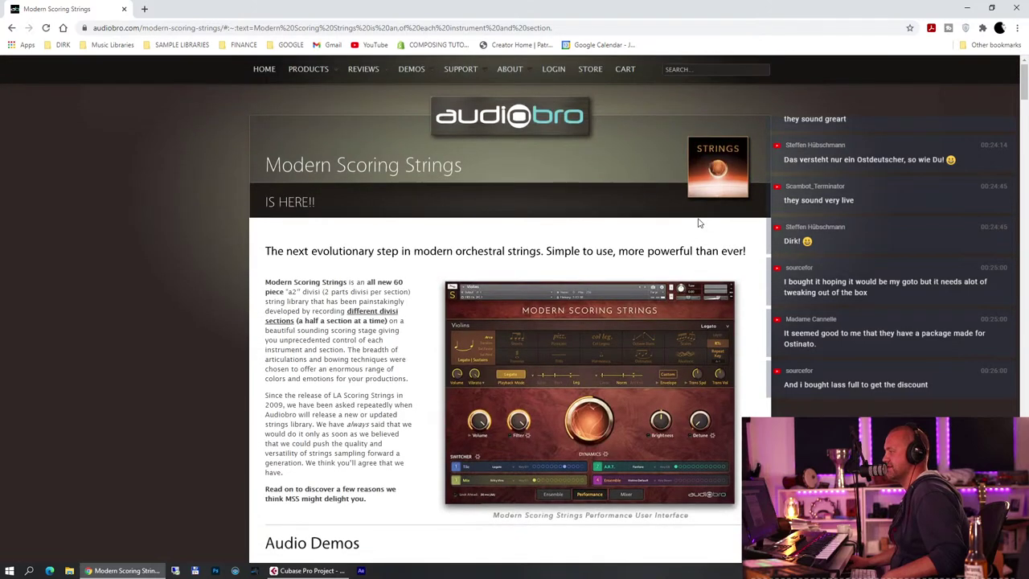
click(125, 11)
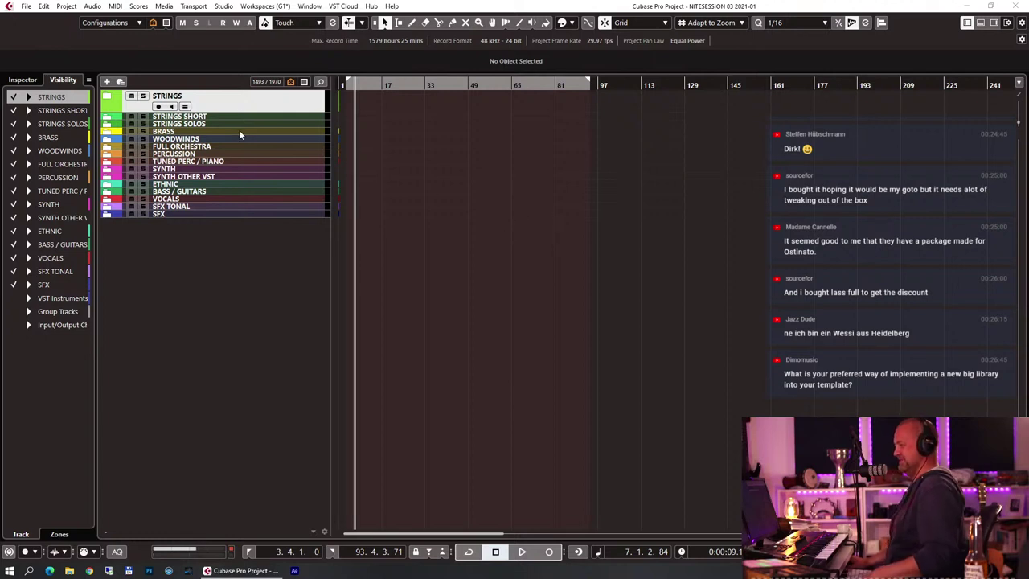
Expand the STRINGS folder to show its library subfolders and select the PERFORMANCE SAMPLES folder
click(108, 98)
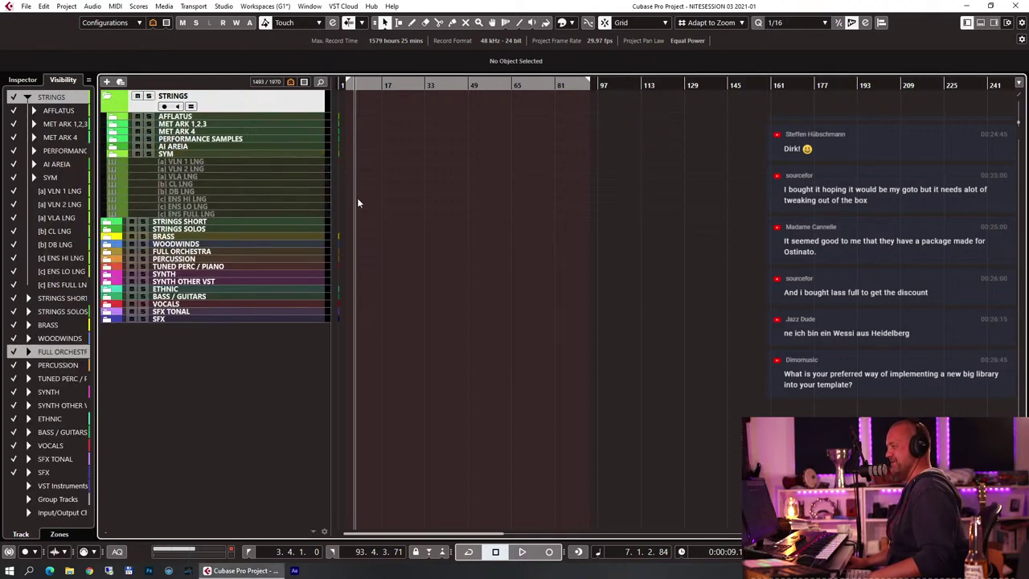
click(255, 133)
click(236, 138)
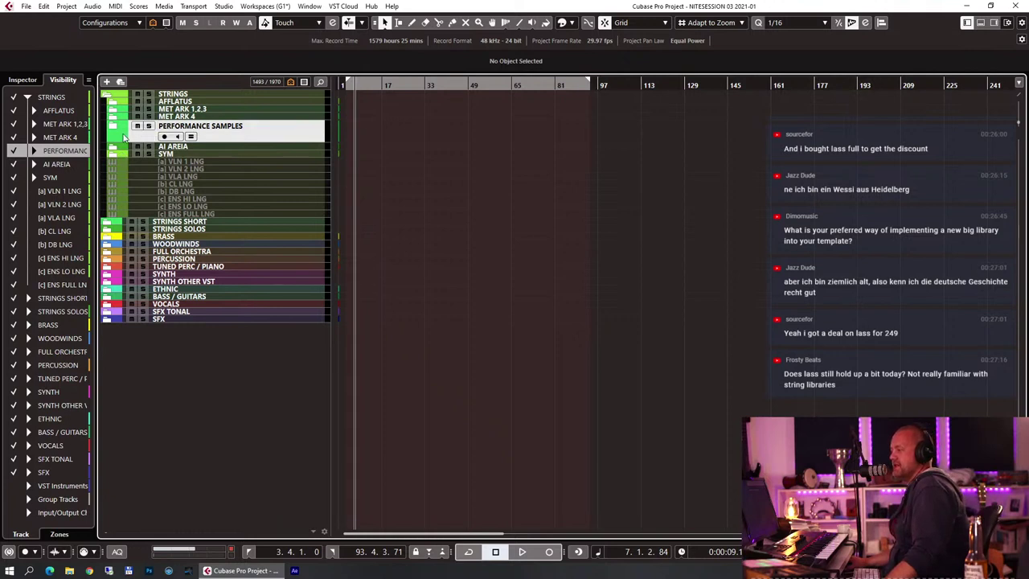
Expand the AFFLATUS and AFFL ENS folders, select the LUSH LONG LEG and SHORT DIV tracks in turn, and collapse AFFL ENS
click(114, 103)
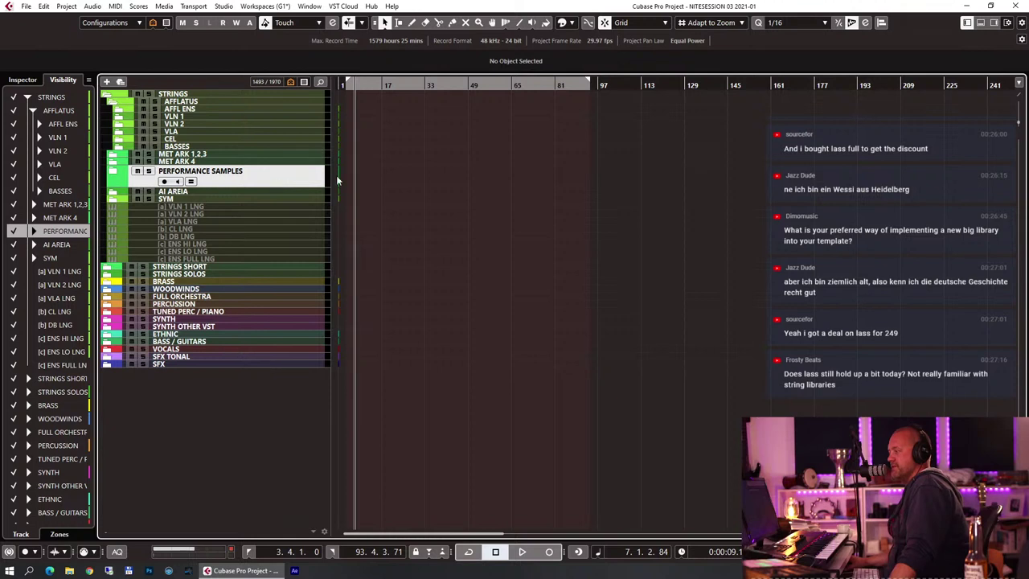
click(120, 109)
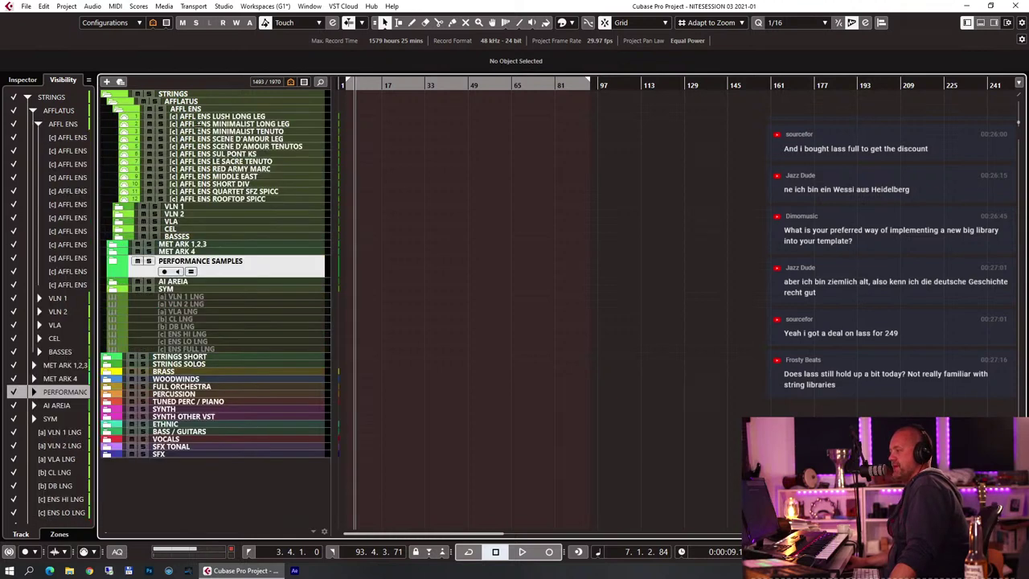
click(236, 117)
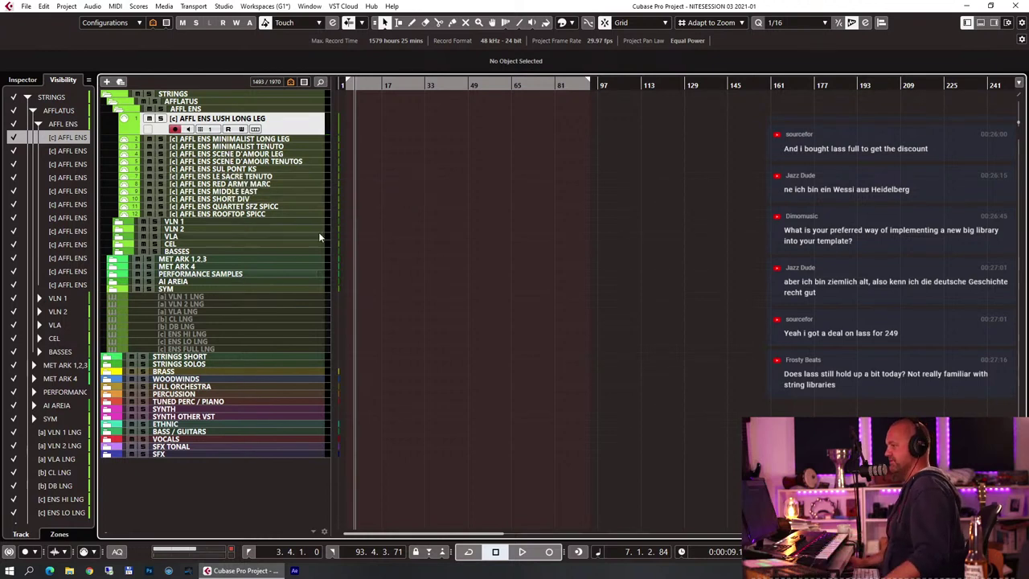
click(262, 199)
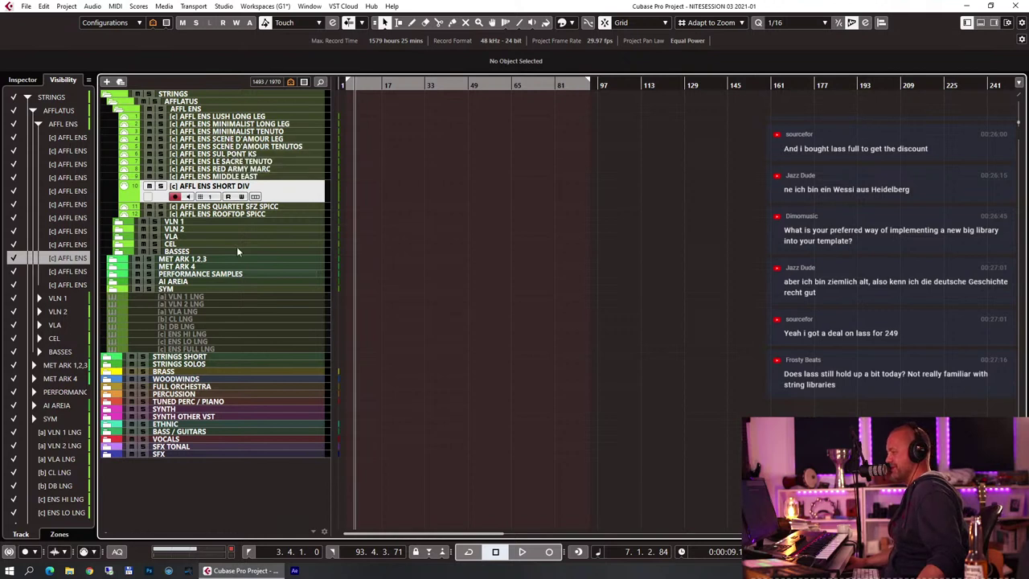
click(119, 109)
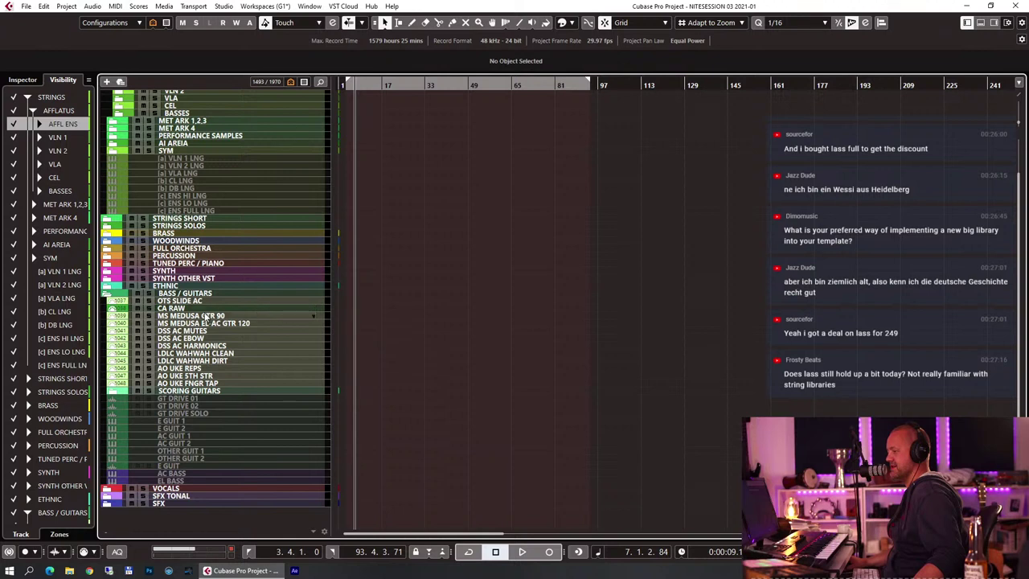
Audition the CA RAW, OTS SLIDE AC and DSS AC MUTES tracks in the BASS / GUITARS folder, ending on OTS SLIDE AC
click(197, 310)
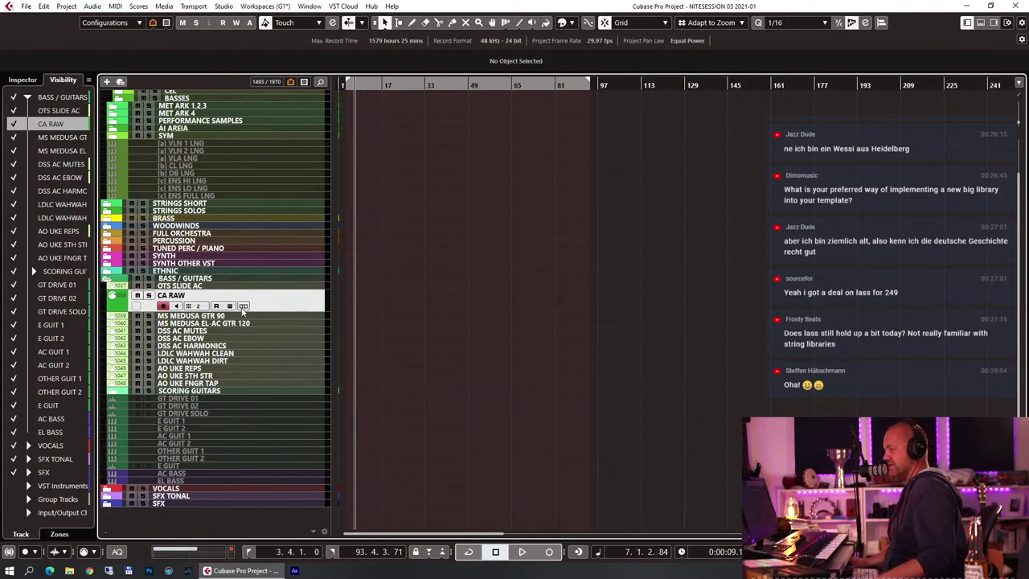
click(190, 286)
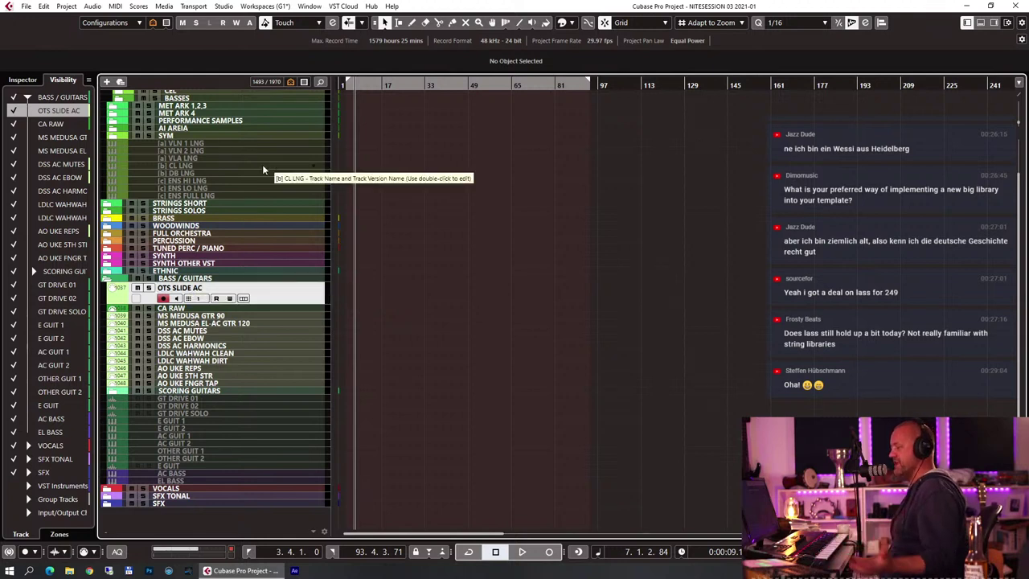
click(241, 330)
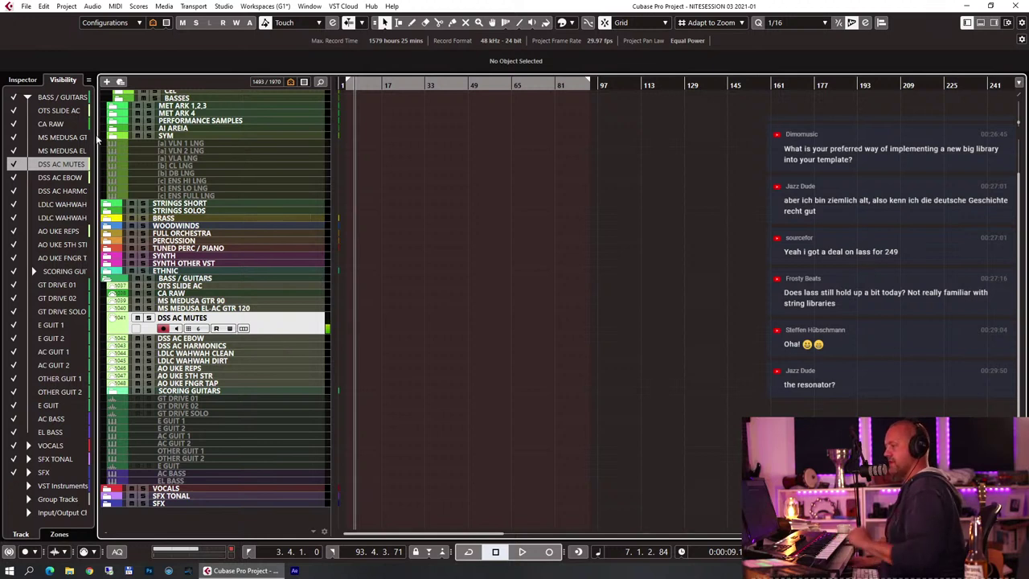
click(185, 286)
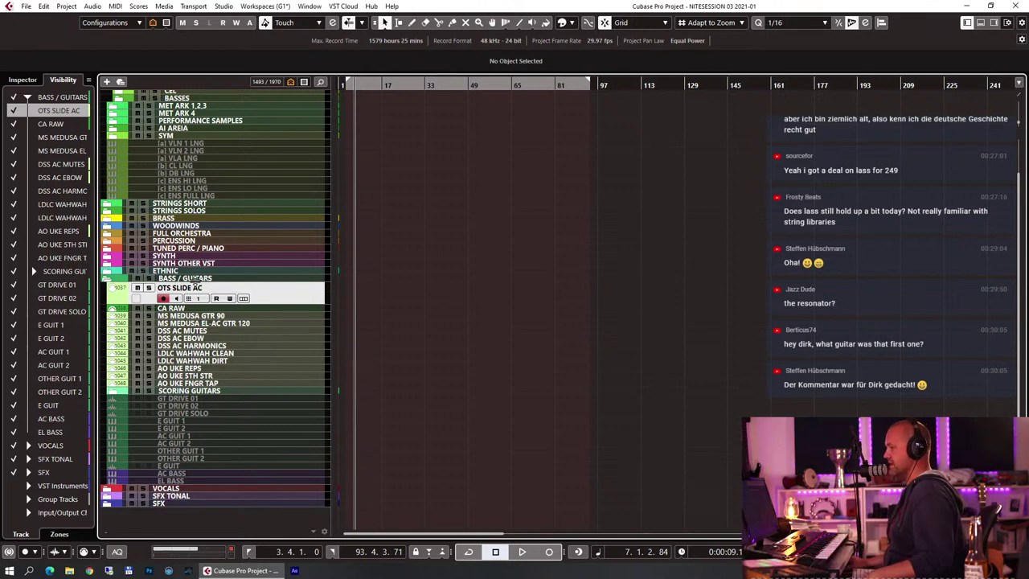
Select the CA RAW guitar track and show its audio sends and audio inserts
click(187, 309)
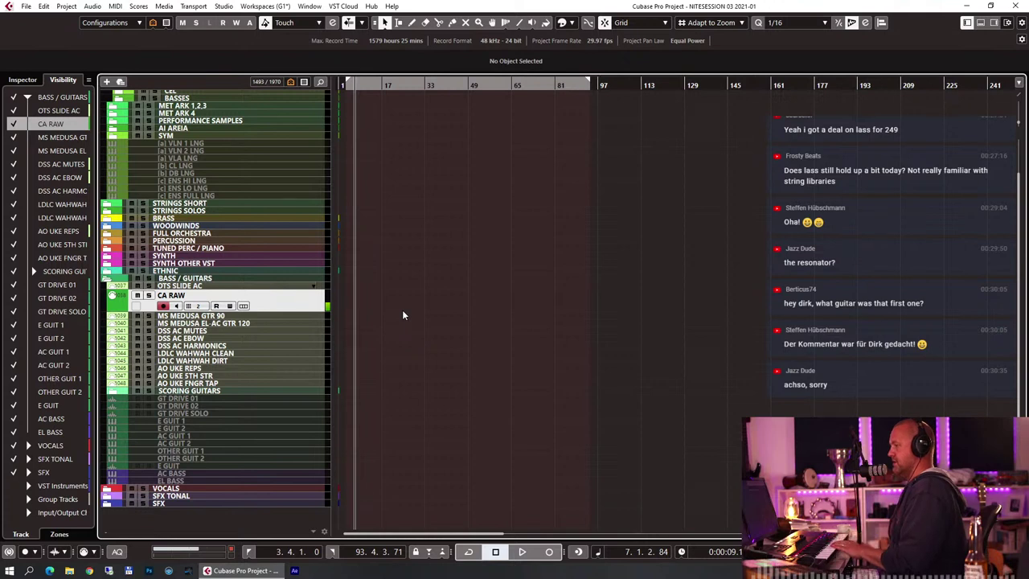
click(22, 79)
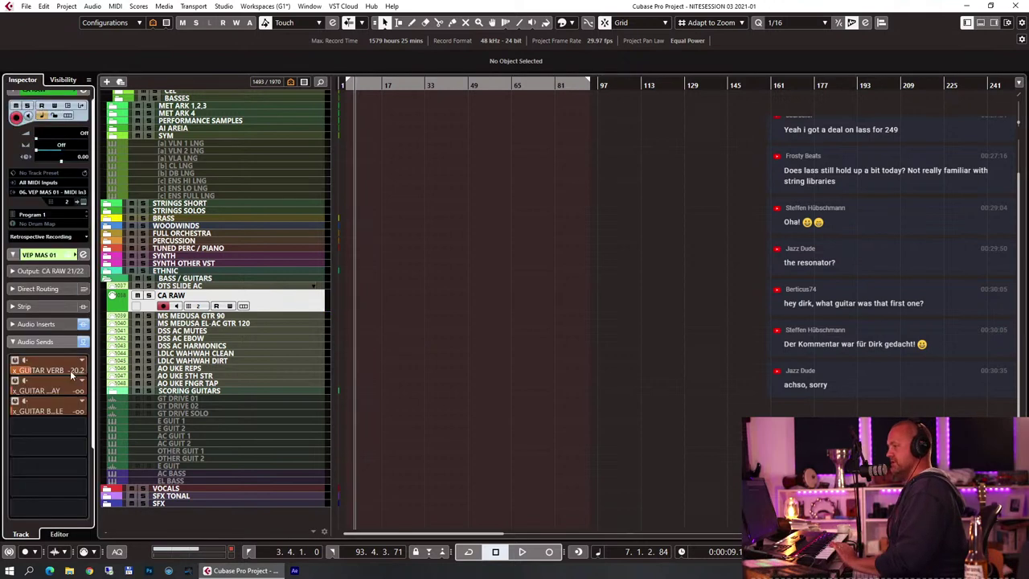
click(38, 324)
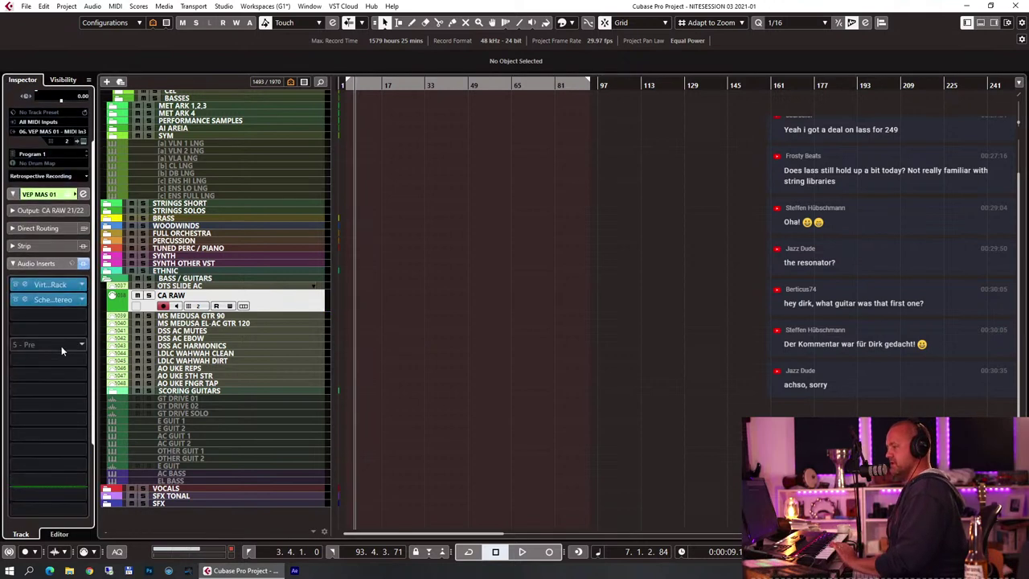
Inspect the Scheps Omni Channel insert on the CA RAW track, close it, and reset the audio clipping indicator
click(30, 300)
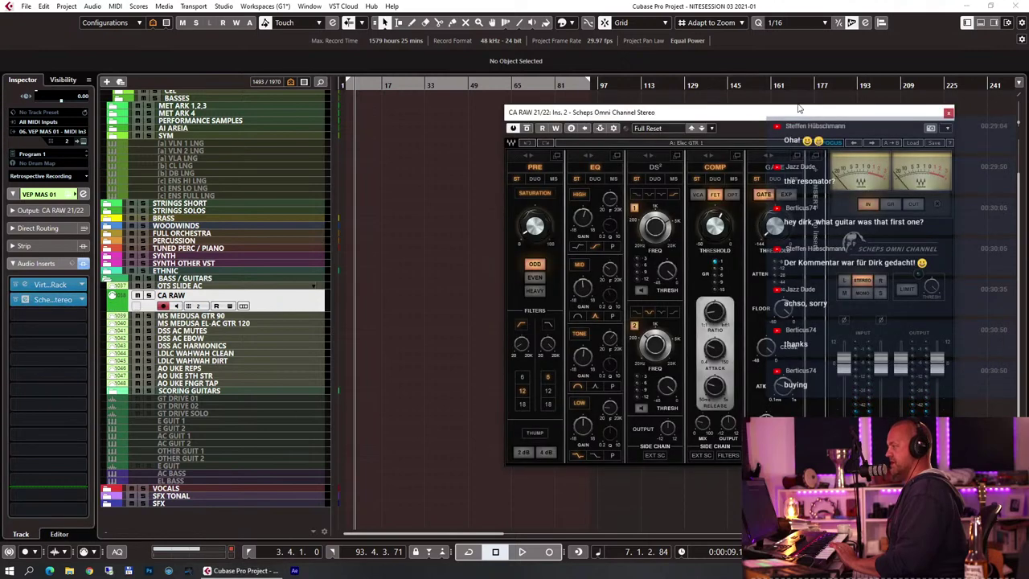
drag(800, 108, 587, 128)
drag(450, 138, 246, 72)
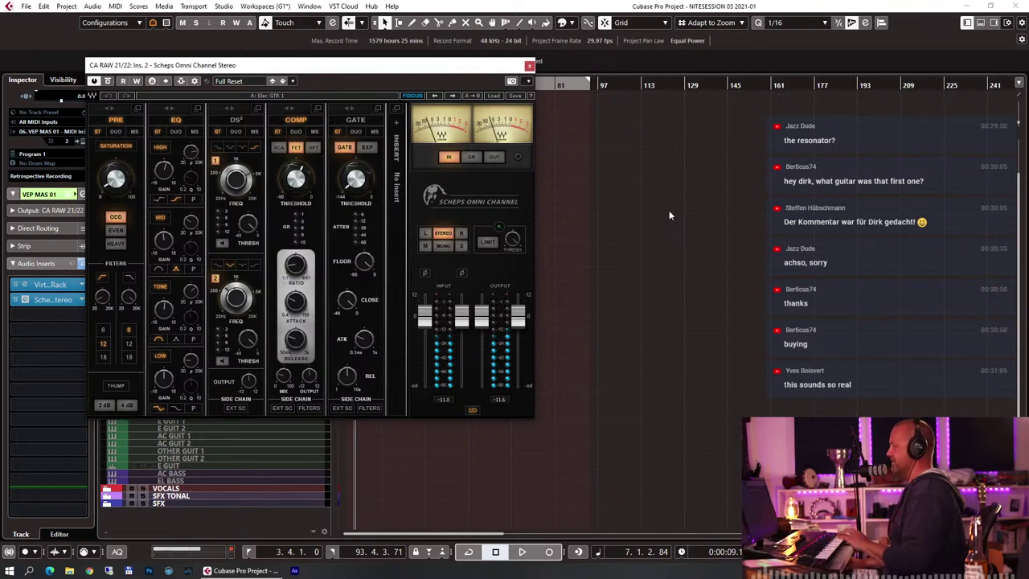
click(529, 65)
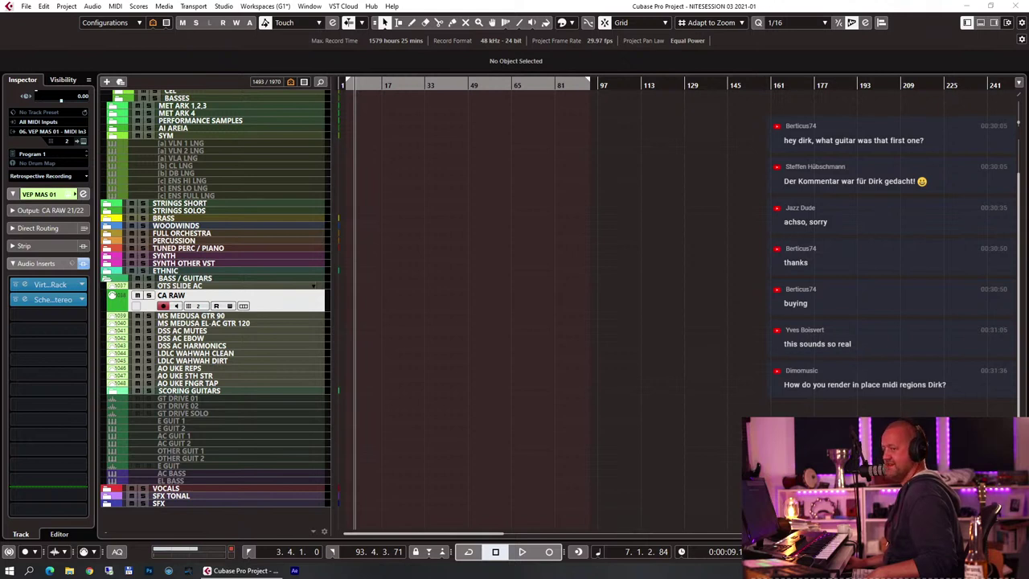
click(231, 553)
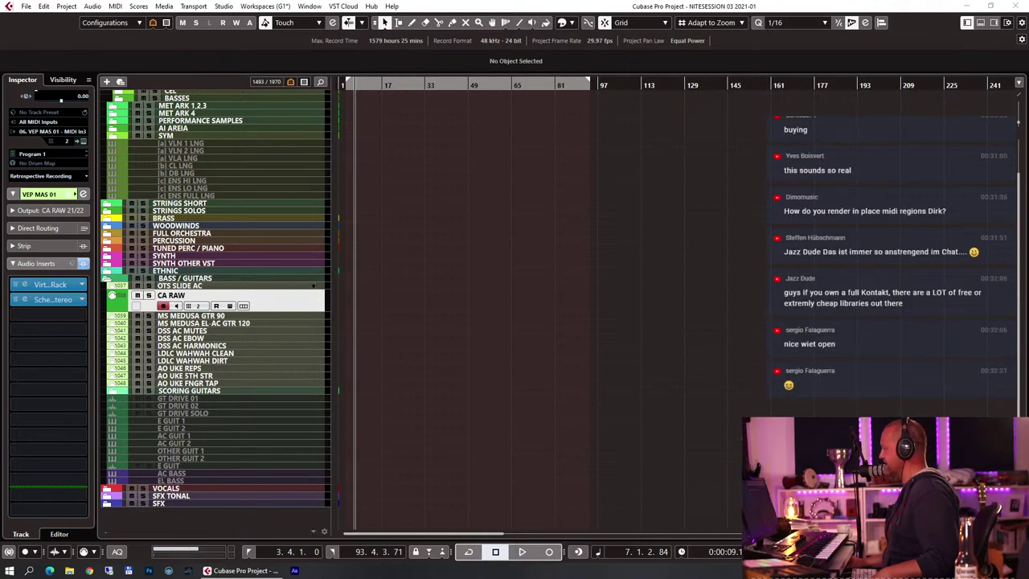
Enable the disabled [b] CL LNG instrument track below the SYM strings folder, and disable it again
scroll(539, 312, up, 2)
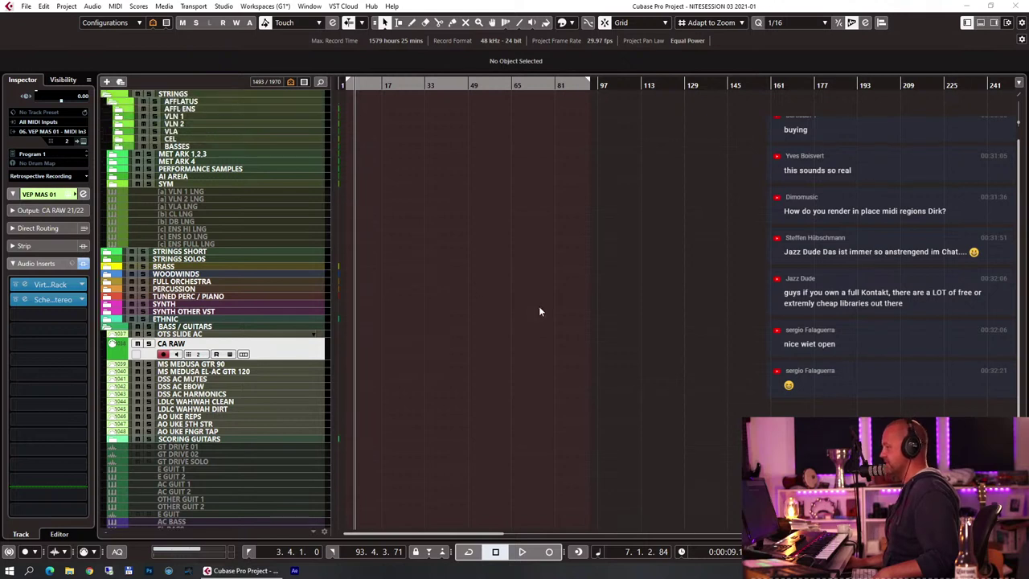
scroll(539, 311, down, 2)
scroll(540, 311, up, 2)
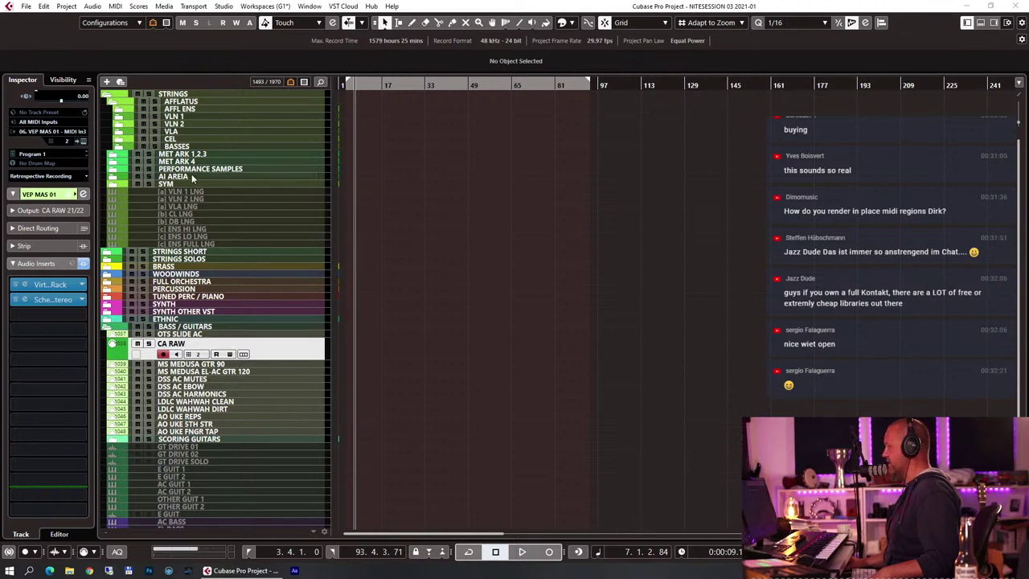
click(172, 177)
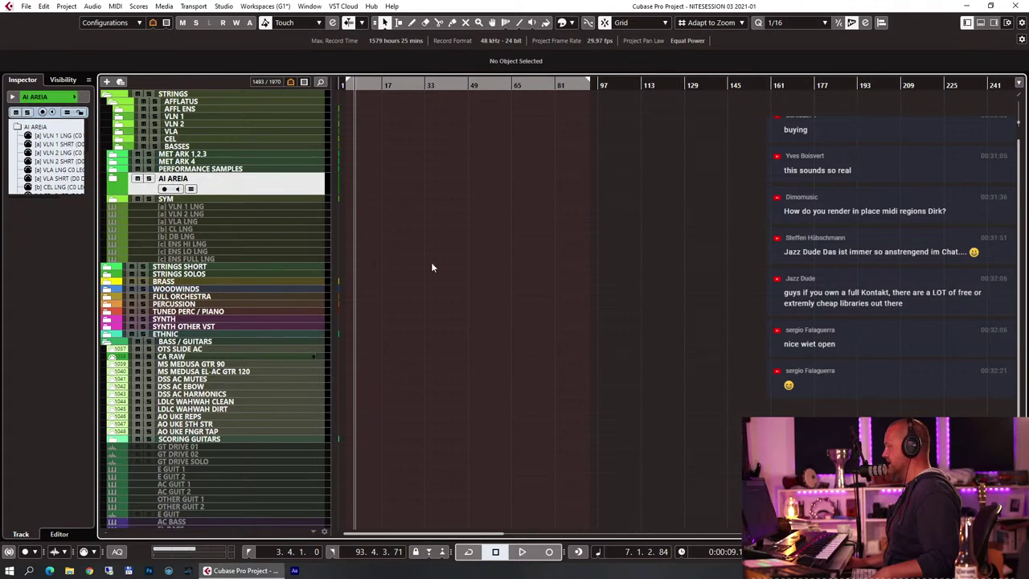
click(185, 228)
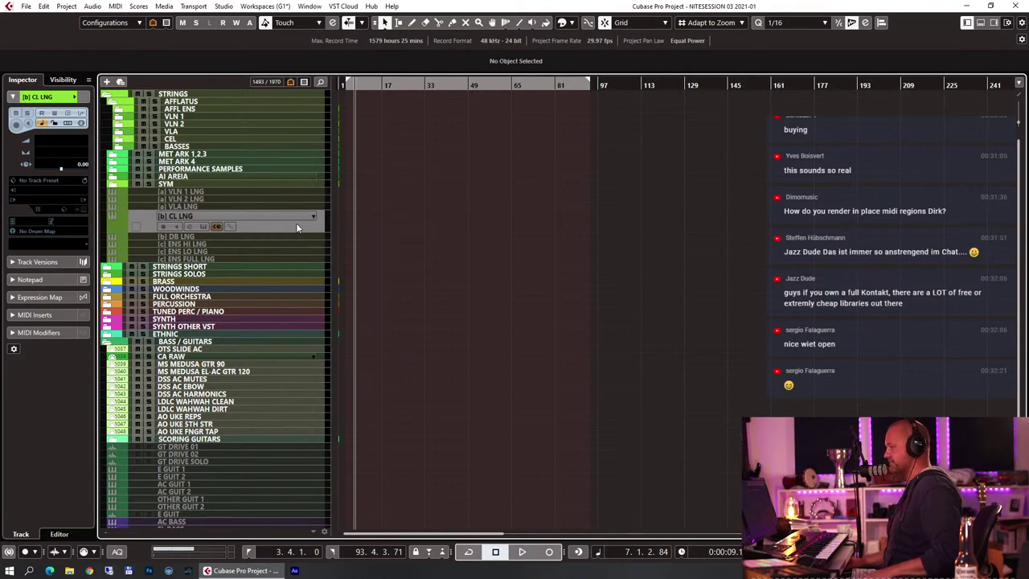
click(263, 226)
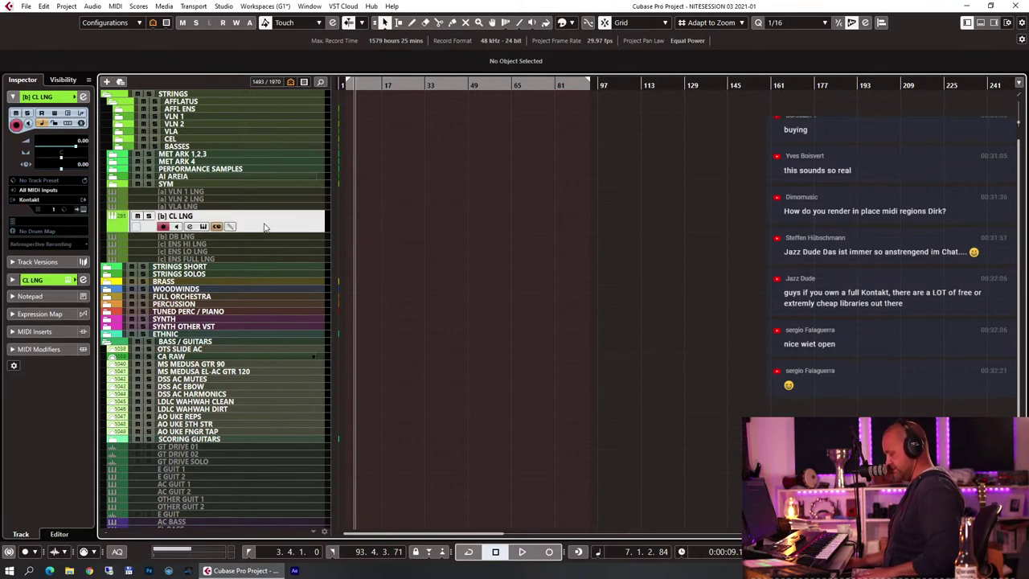
key(Return)
key(Return)
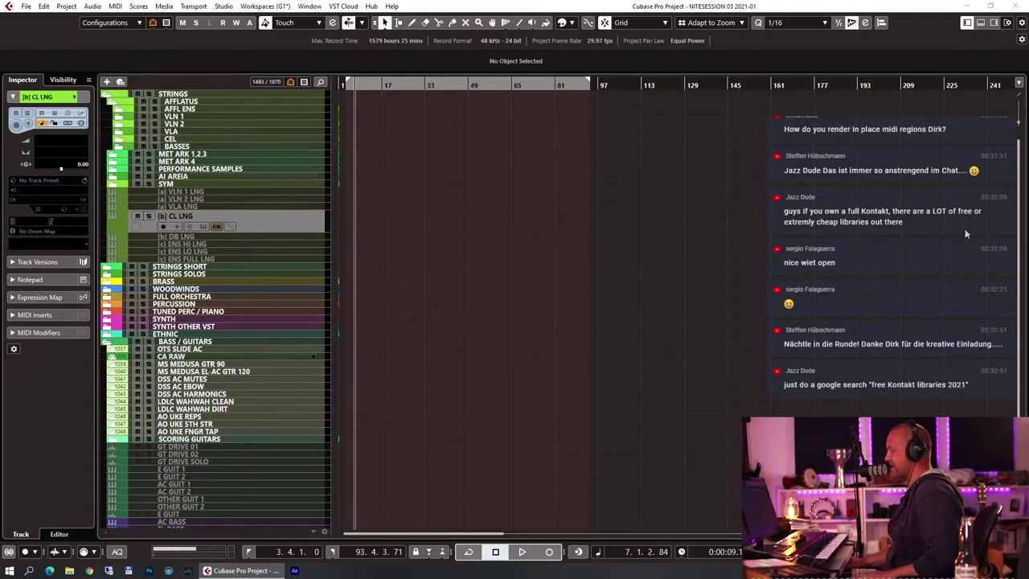
Show the VSTi rack and examine the output lists of the VEPS2 strings and percussion instruments
click(995, 22)
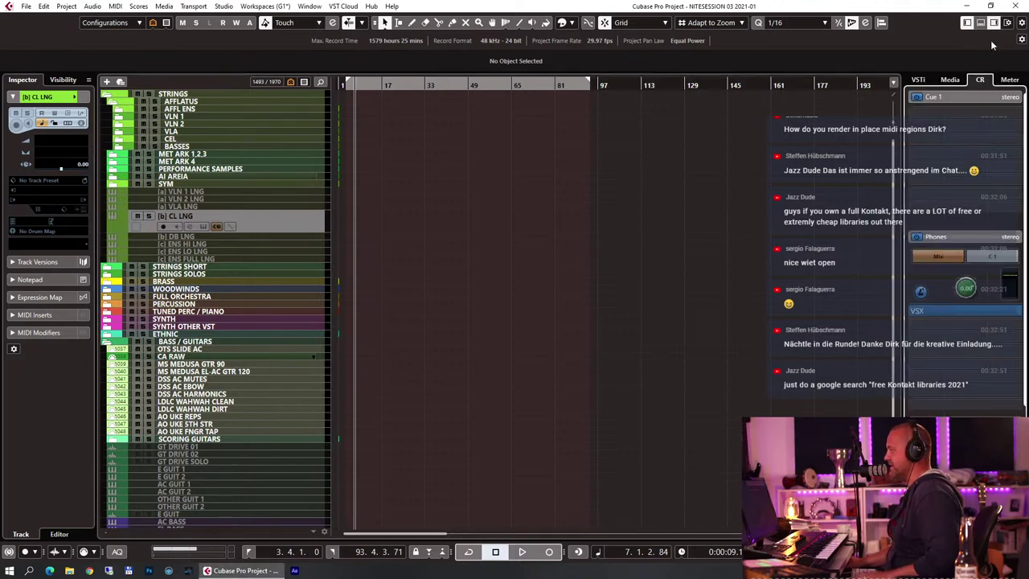
click(918, 80)
click(998, 235)
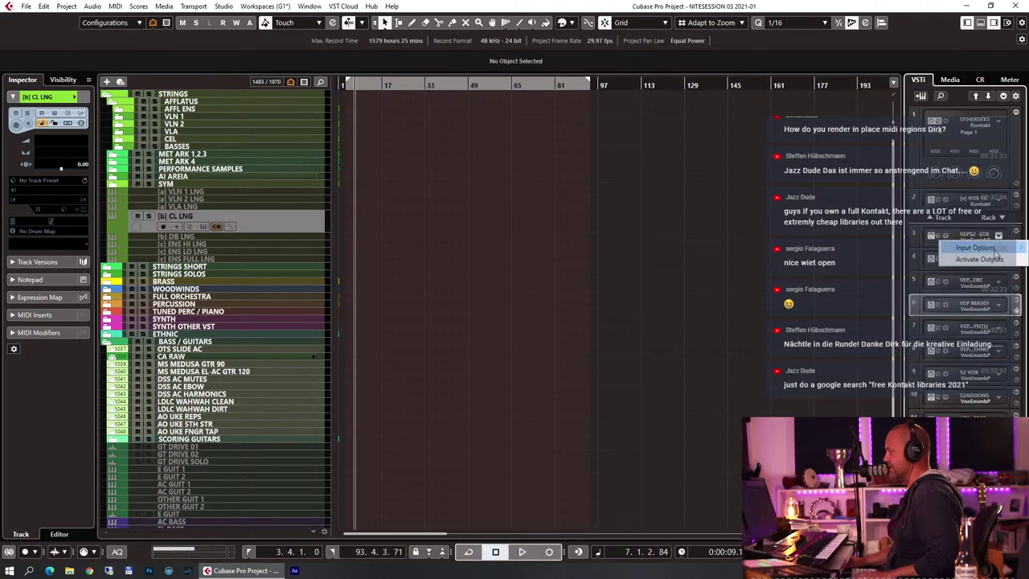
mouse_move(1002, 252)
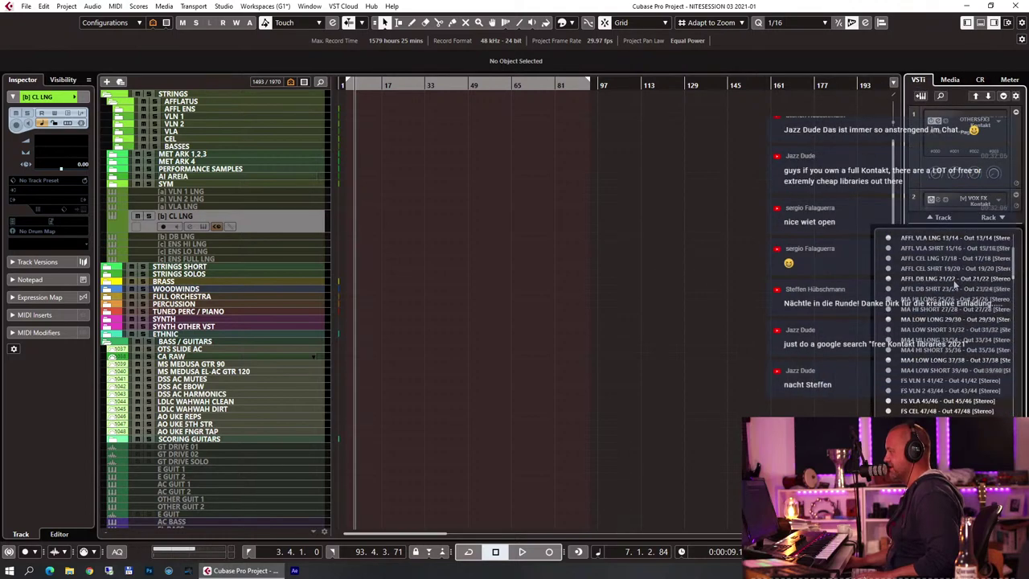
click(828, 320)
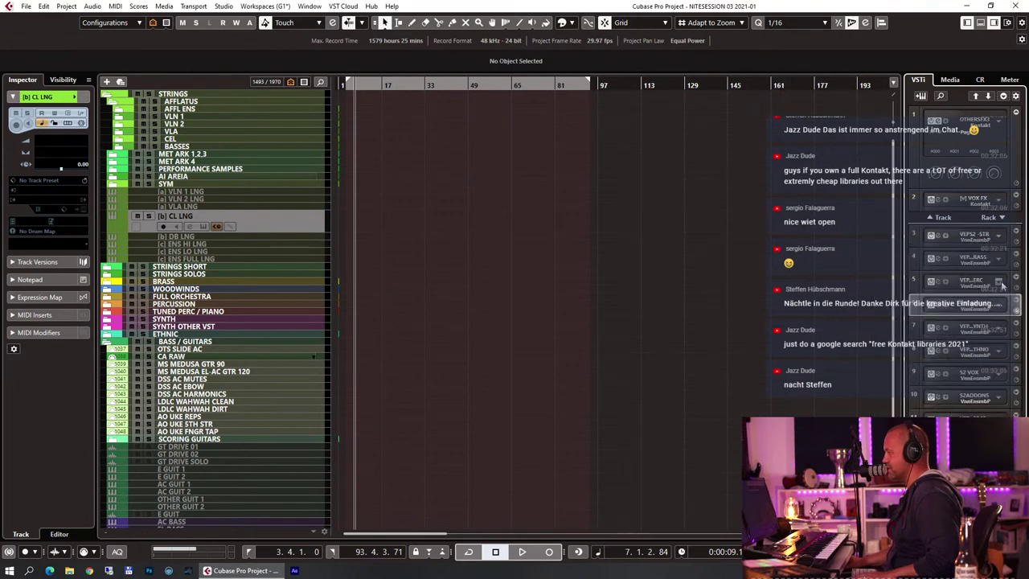
click(1000, 283)
mouse_move(977, 303)
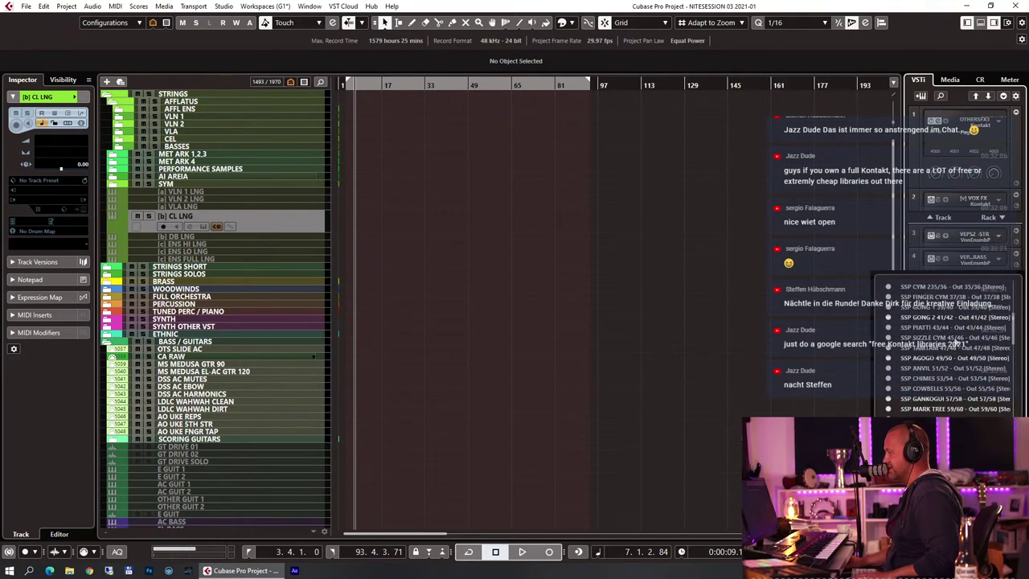
scroll(934, 354, down, 20)
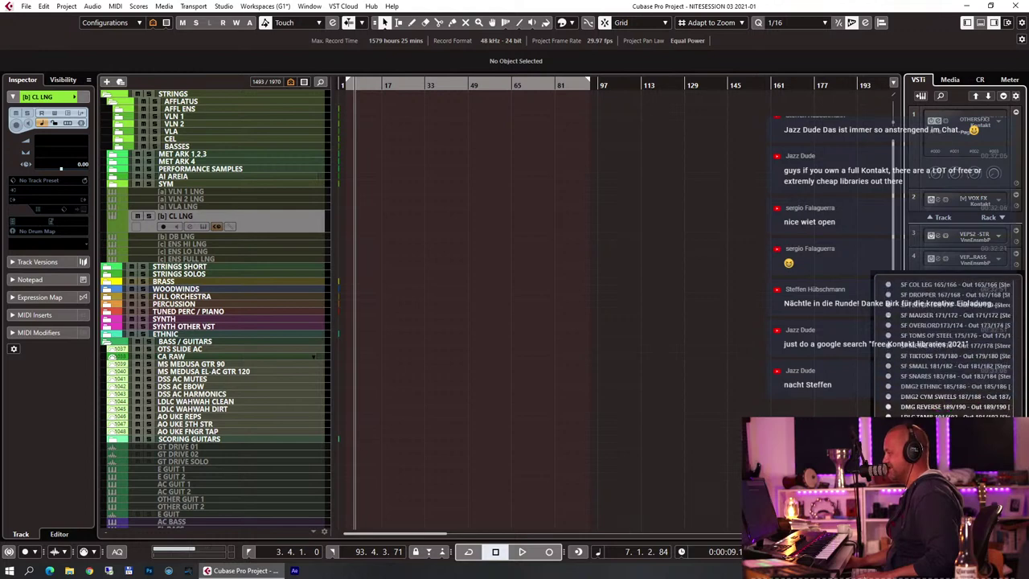
click(639, 368)
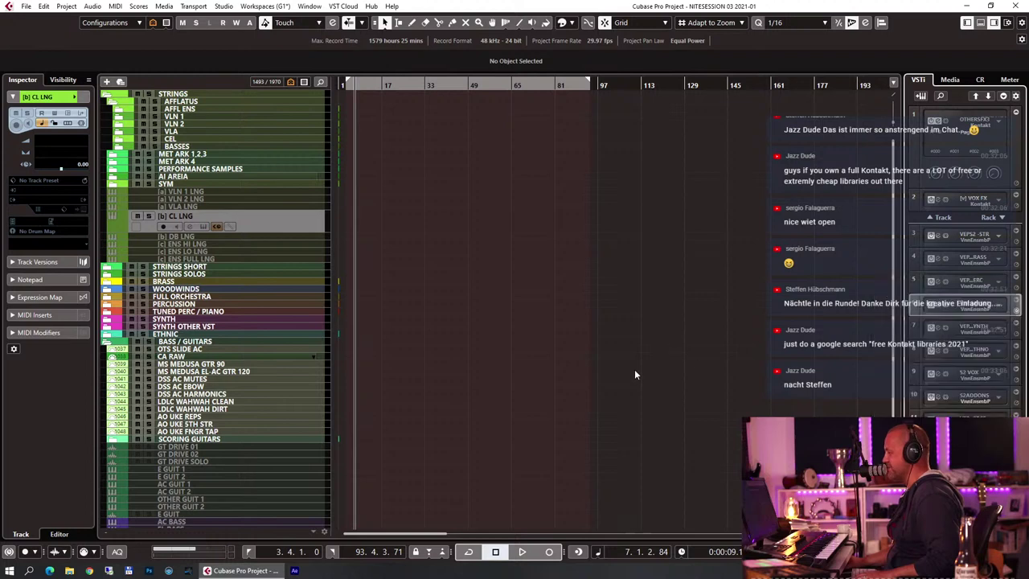
Expand the PERCUSSION folder with its DMG 2 LOOPS and EPIC DRUMS subfolders, and select the MS RENEGADE track
click(107, 304)
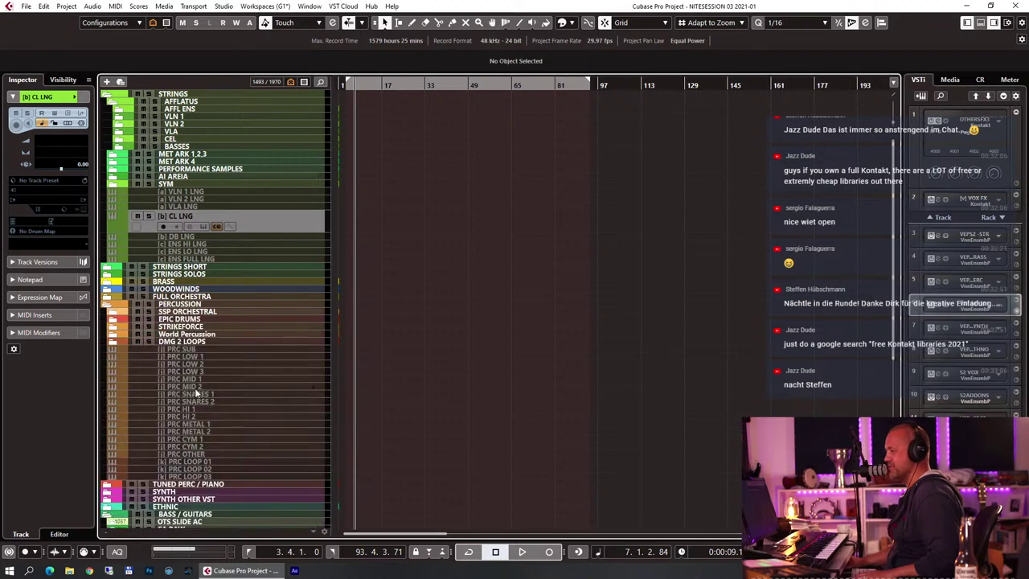
click(113, 345)
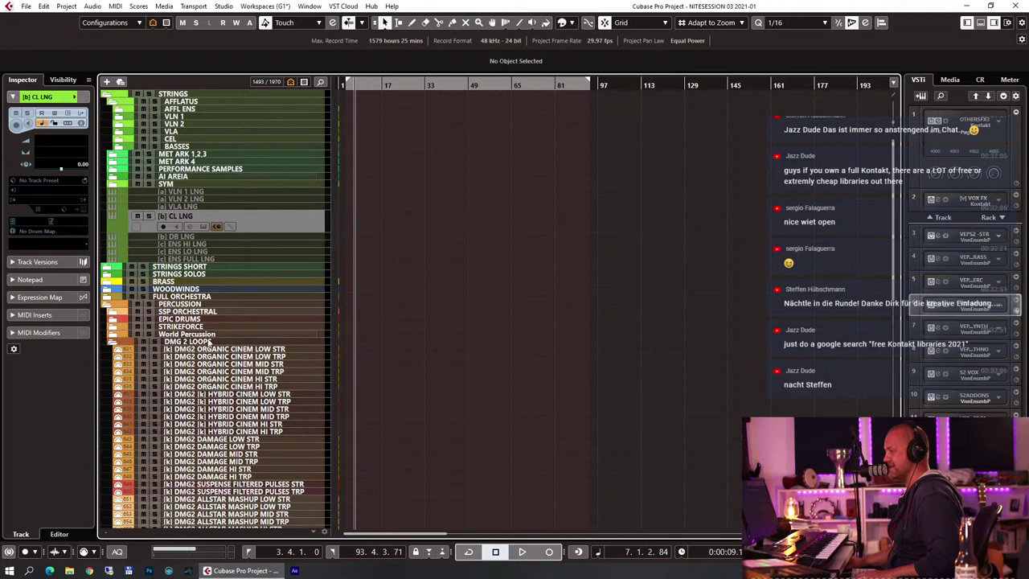
click(112, 321)
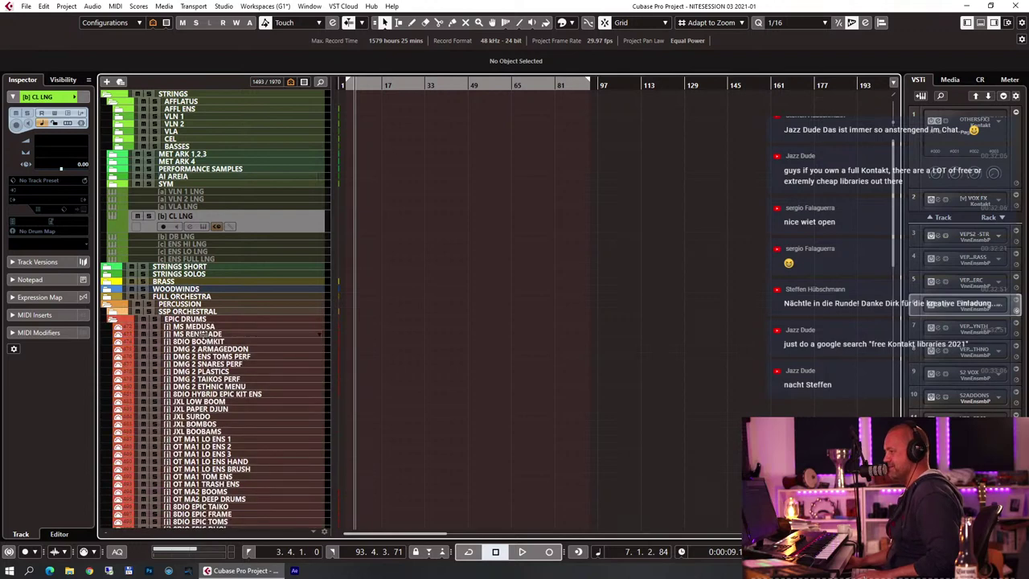
click(205, 334)
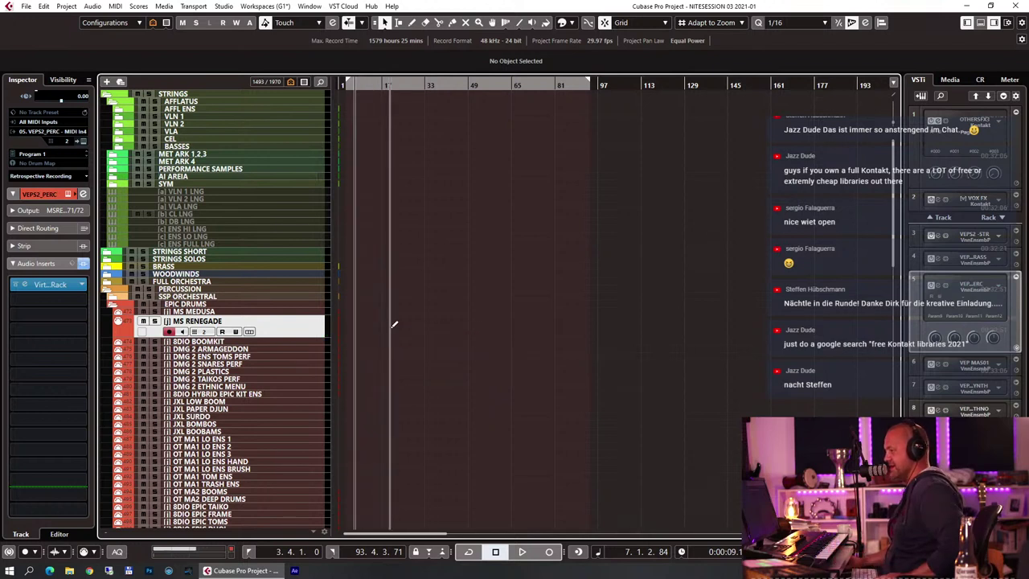
Set the locators to bars 9 and 20 from a MIDI part drawn on MS RENEGADE, and delete that part
drag(391, 322, 367, 329)
key(p)
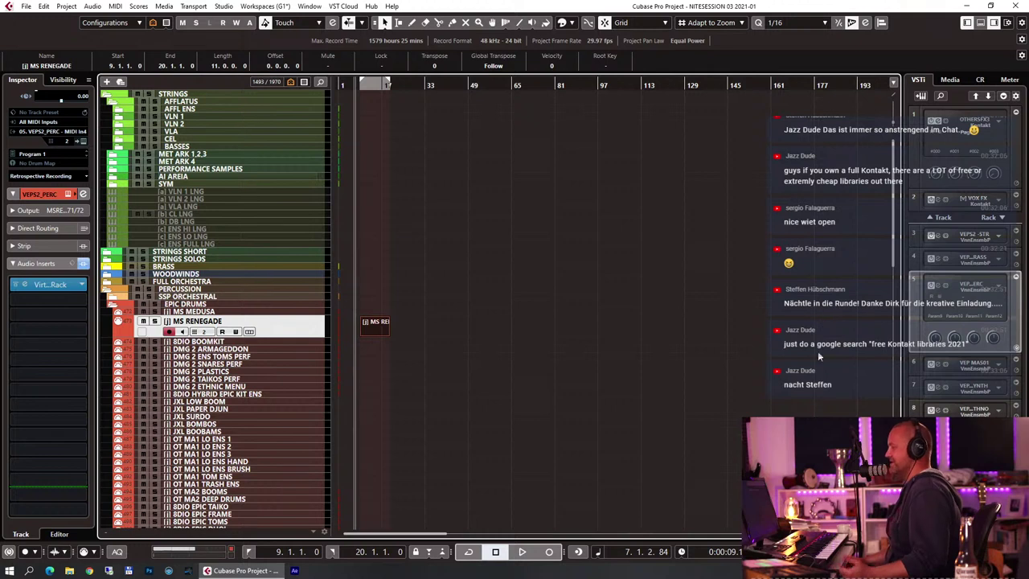
key(Delete)
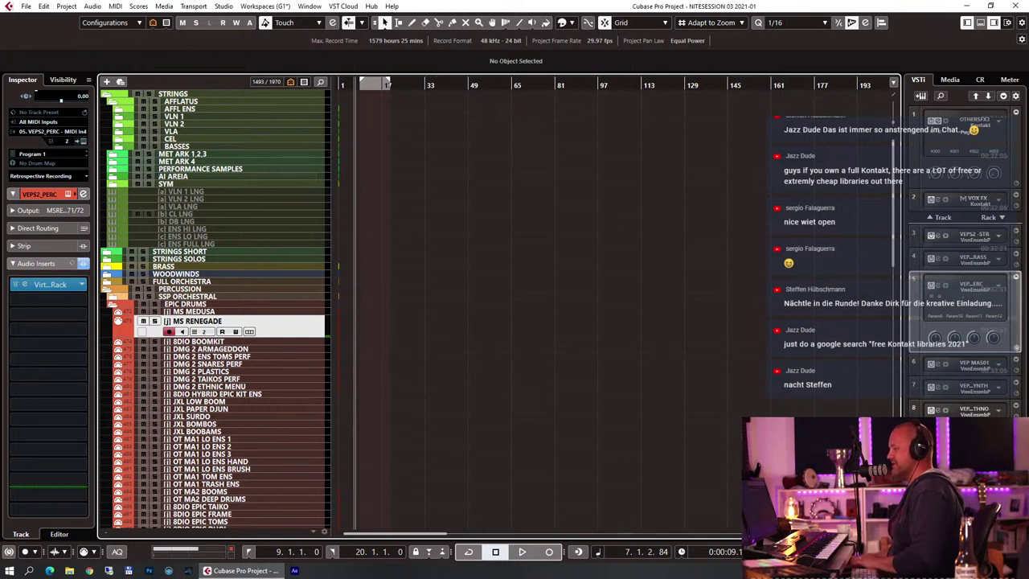
Collapse the percussion instrument's slot in the VSTi rack and hide the rack
click(1016, 277)
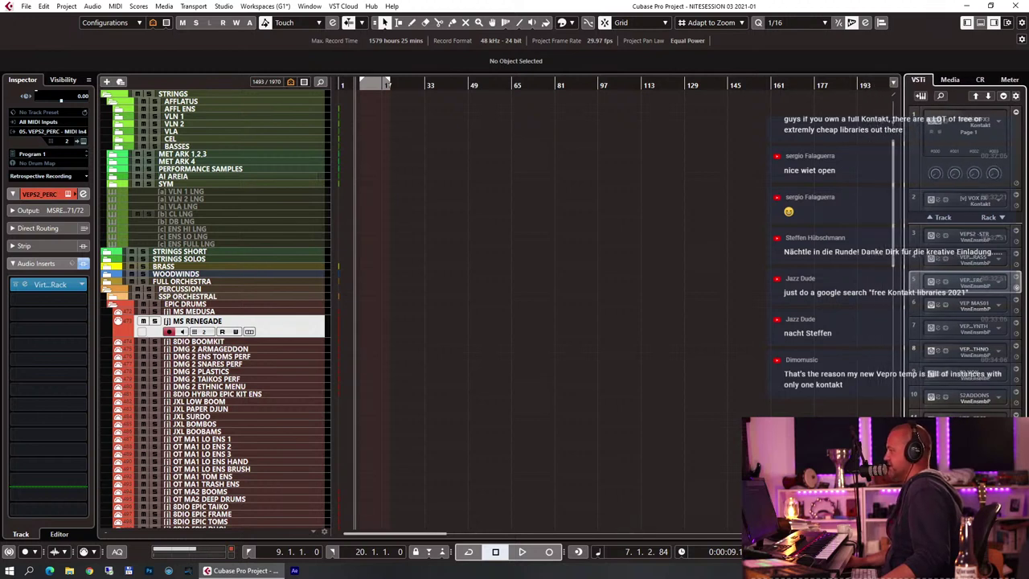
click(995, 22)
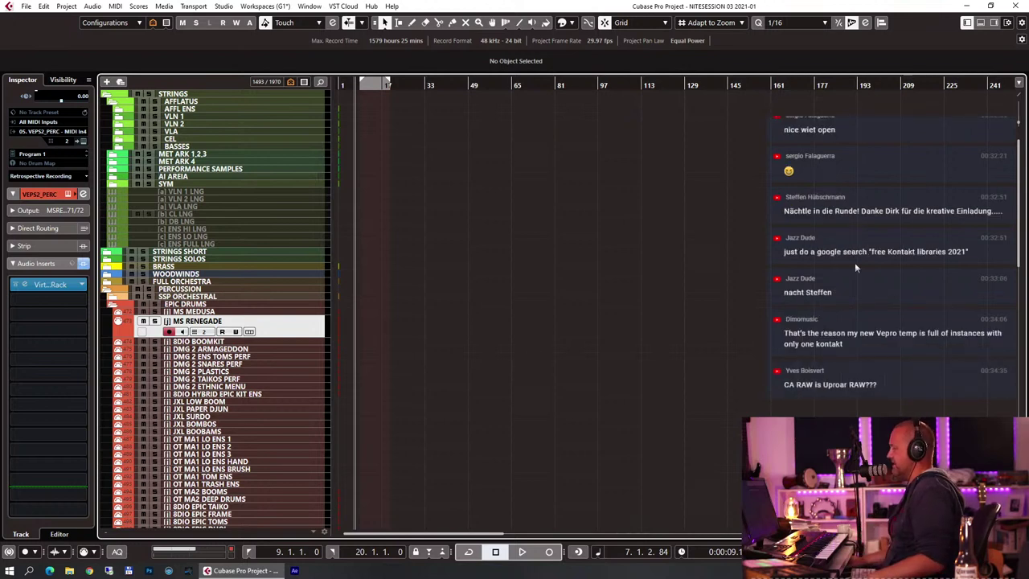
Select the CA RAW track in the BASS / GUITARS folder
scroll(497, 236, down, 15)
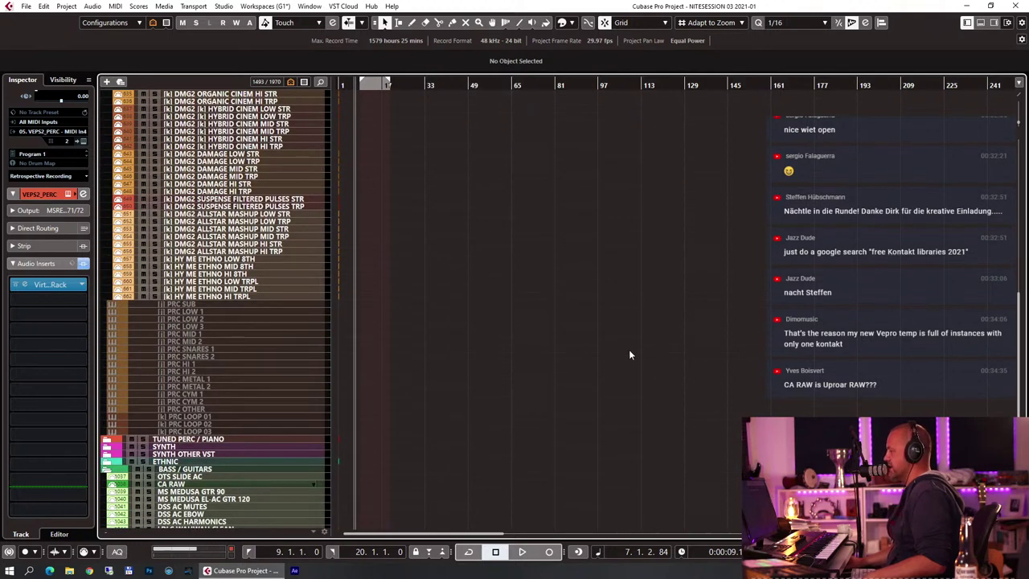
scroll(631, 353, up, 5)
scroll(631, 352, down, 8)
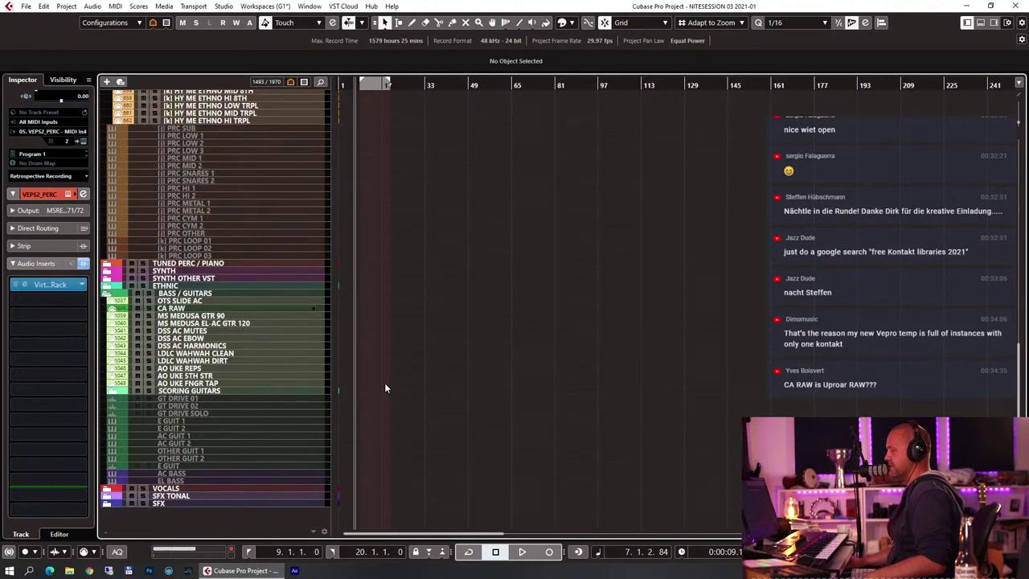
scroll(245, 325, up, 2)
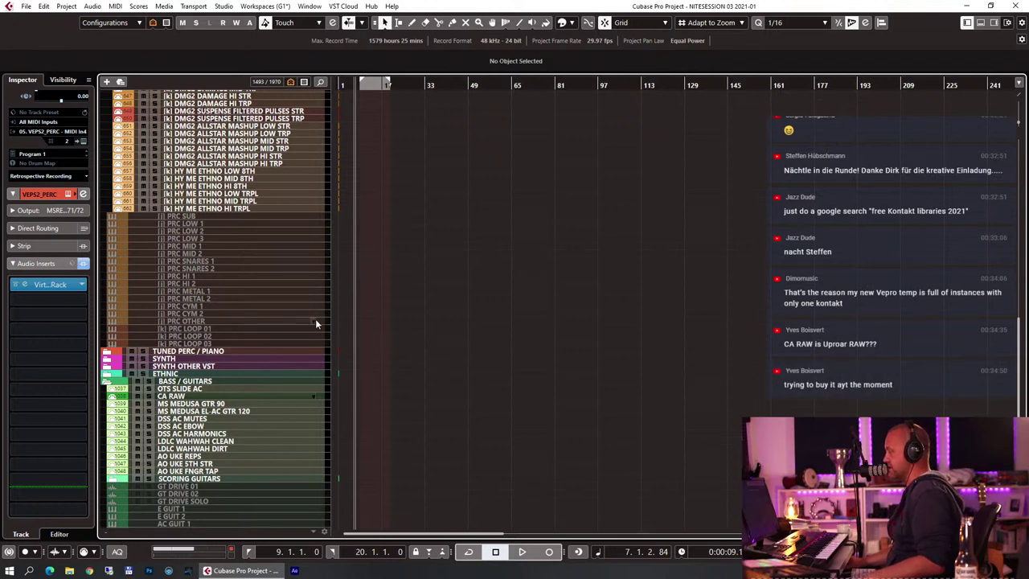
scroll(316, 324, down, 2)
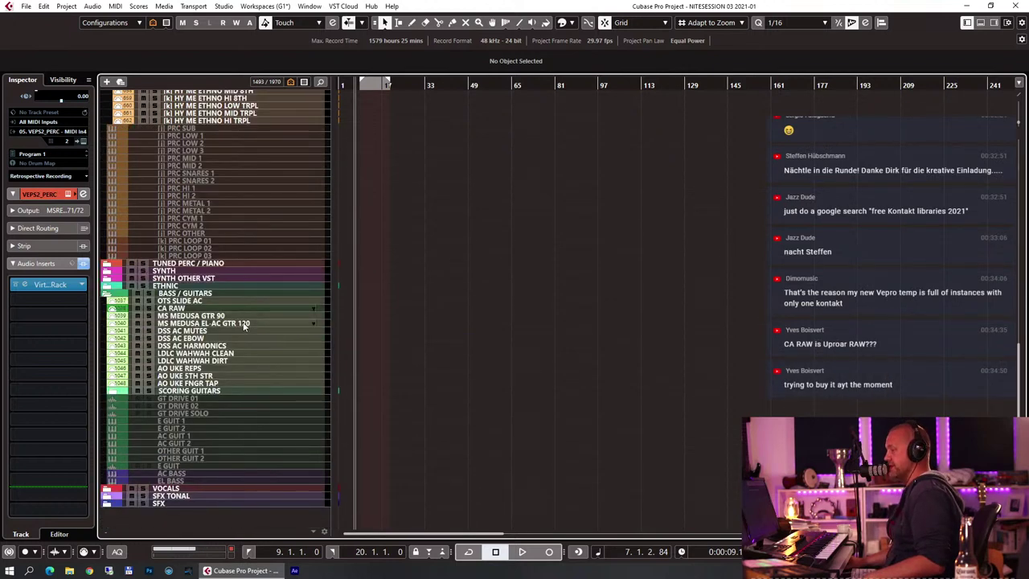
click(192, 310)
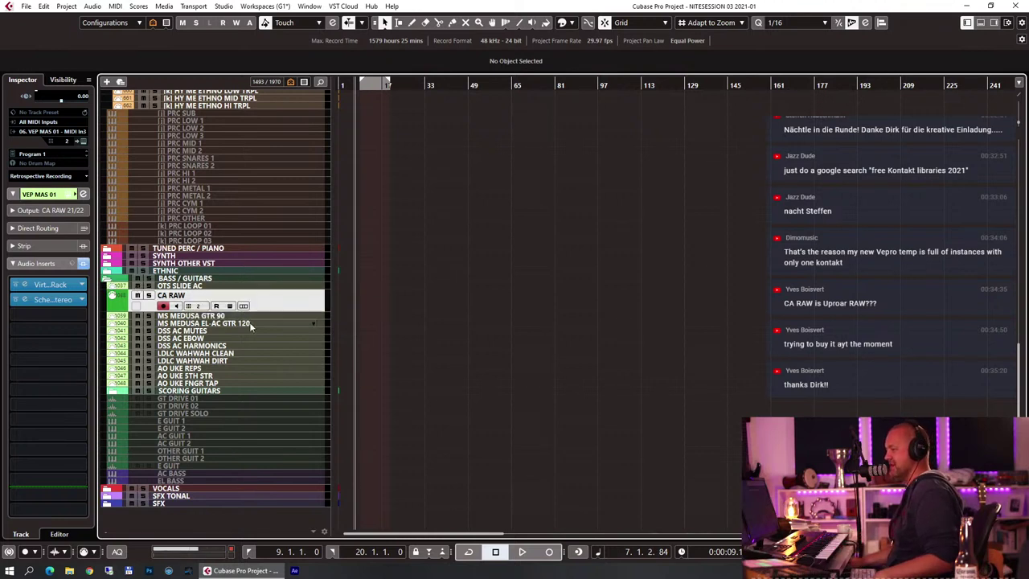
Select the [k] DMG2 DAMAGE MID TRP track in the DMG 2 LOOPS folder for playing
click(173, 489)
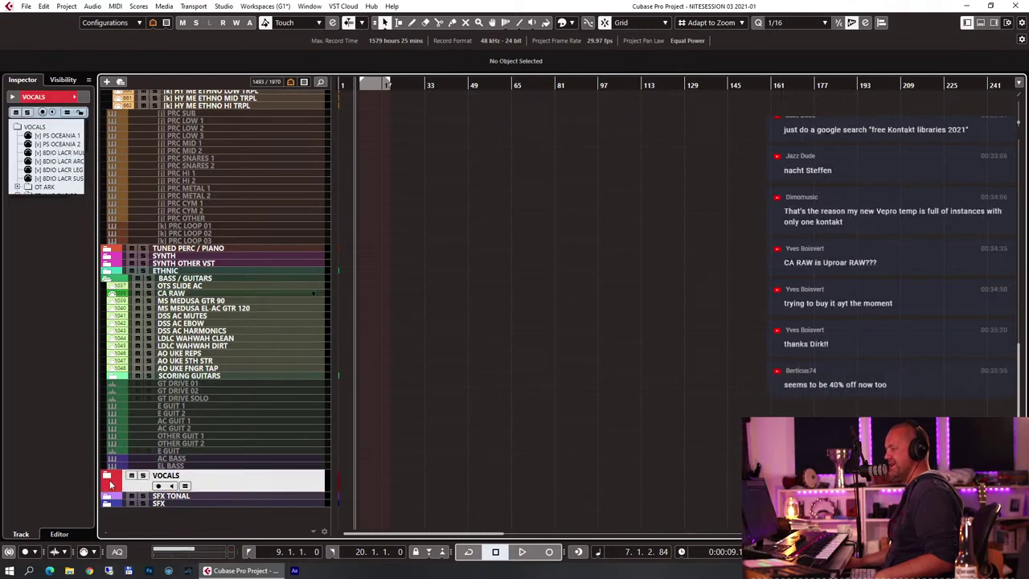
scroll(441, 269, up, 10)
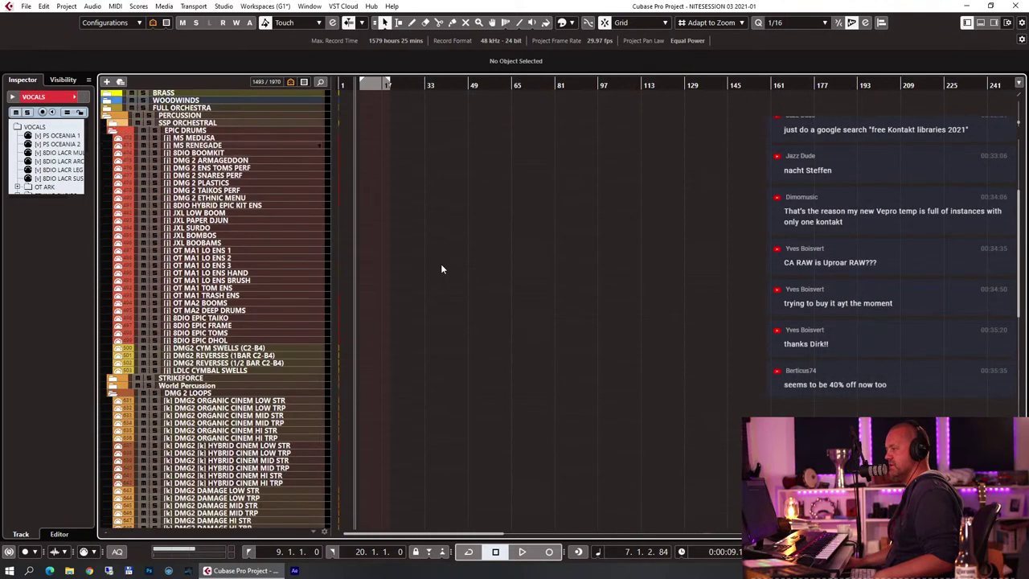
scroll(441, 268, down, 3)
scroll(336, 350, down, 5)
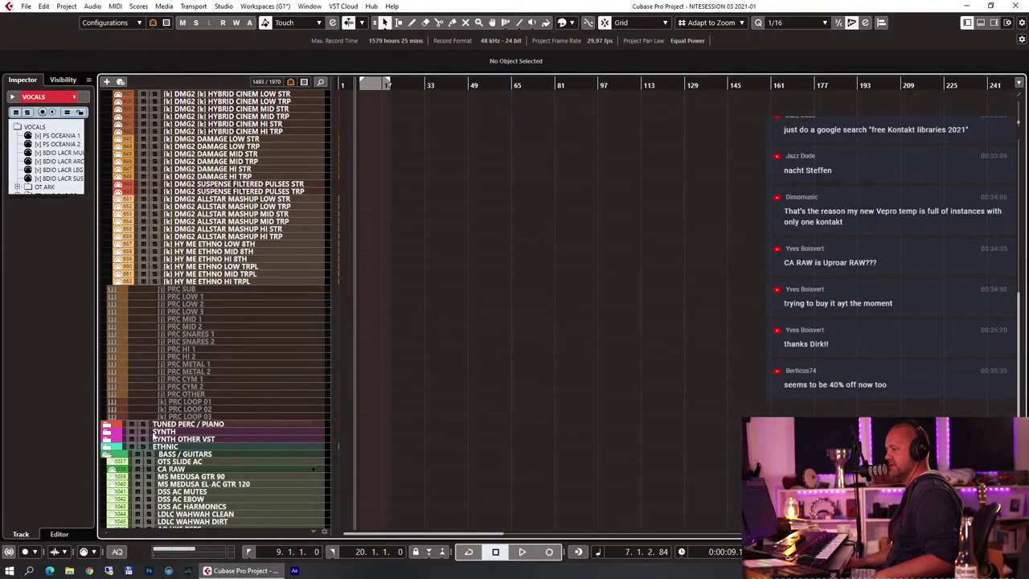
scroll(221, 344, up, 5)
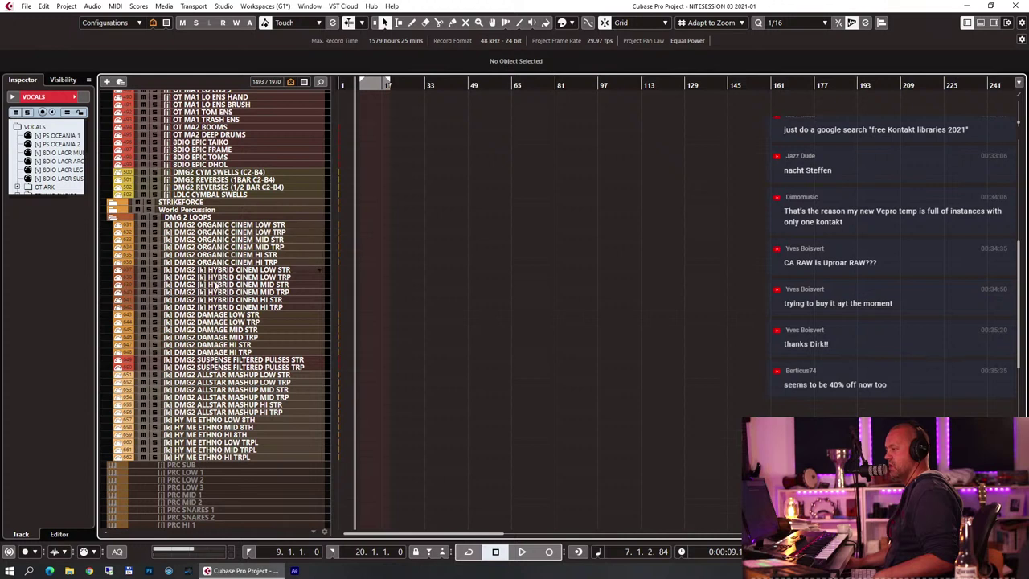
click(225, 341)
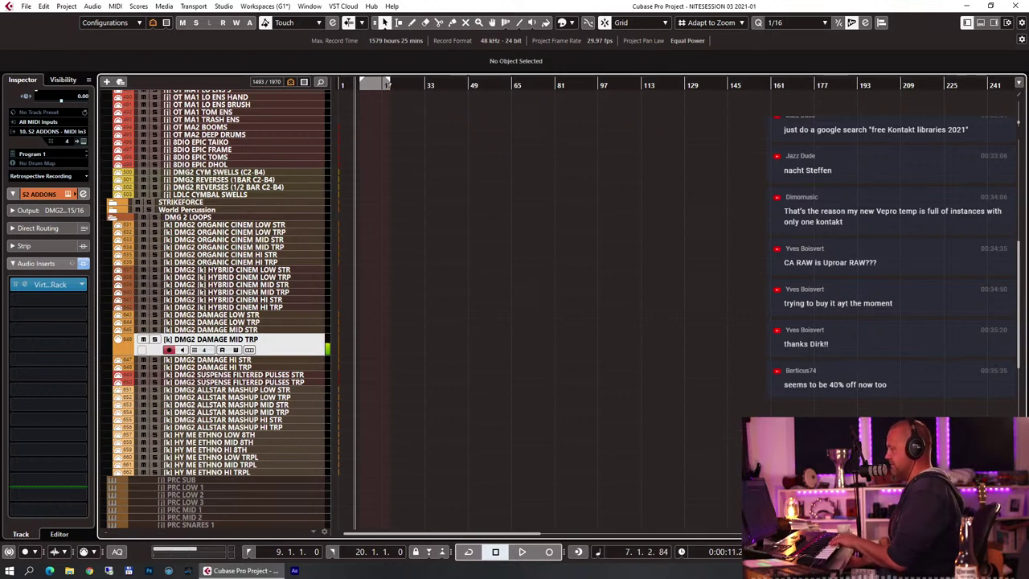
Select the [k] DMG2 DAMAGE LOW STR track, and expand the AI AREIA folder to select its [c] ENS SPICC SLOW track
click(264, 315)
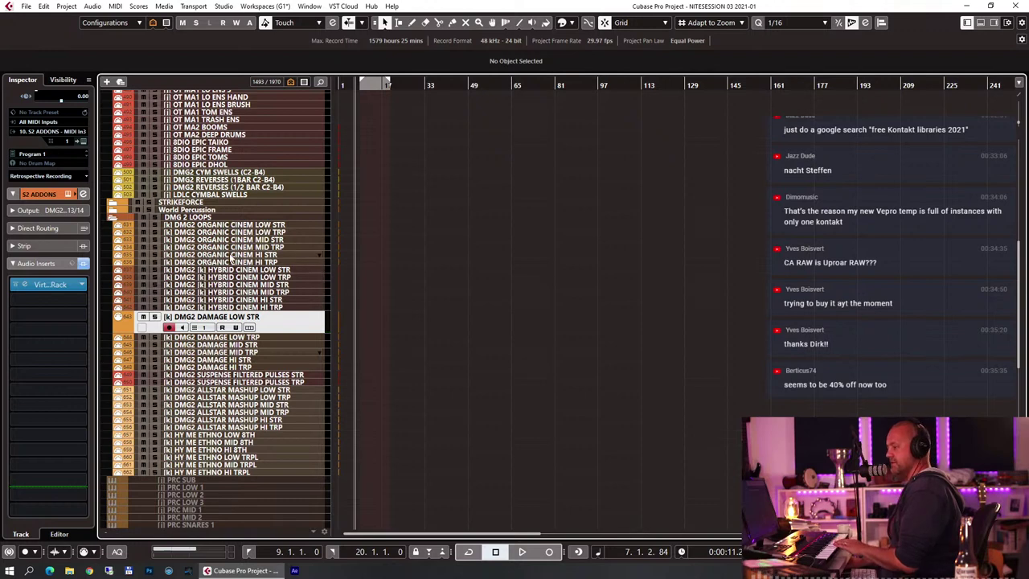
scroll(405, 281, up, 5)
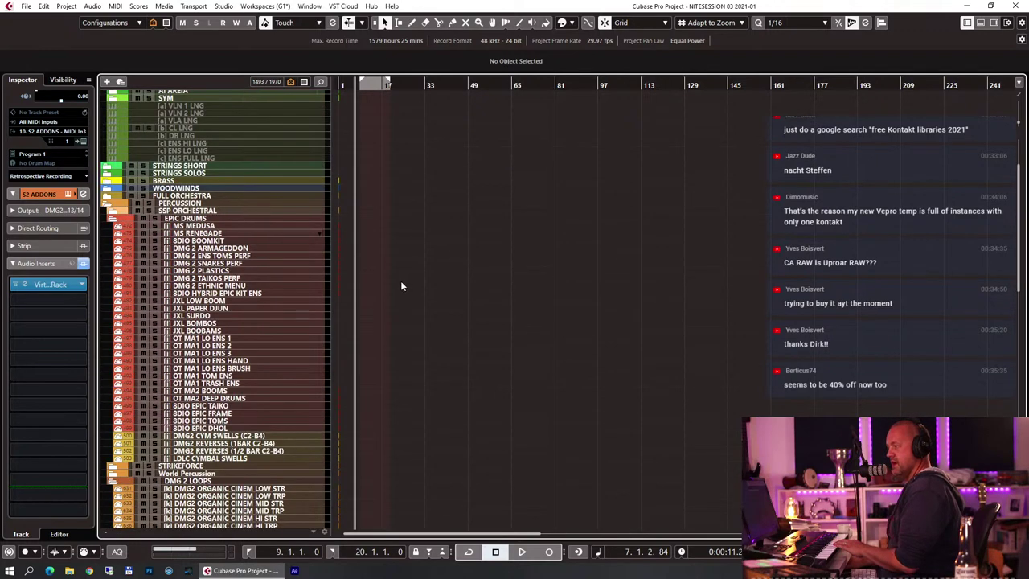
scroll(327, 268, up, 2)
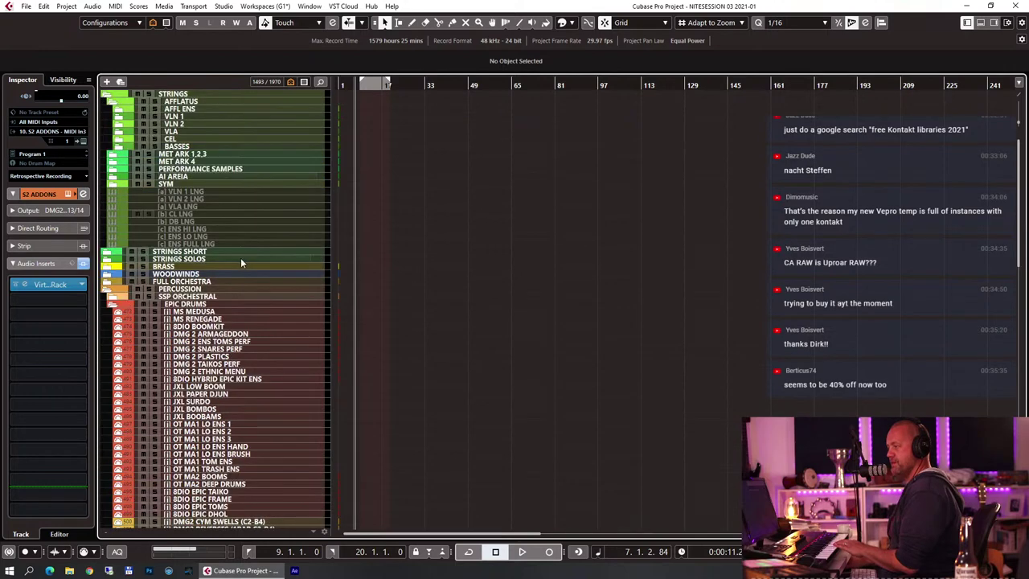
click(112, 179)
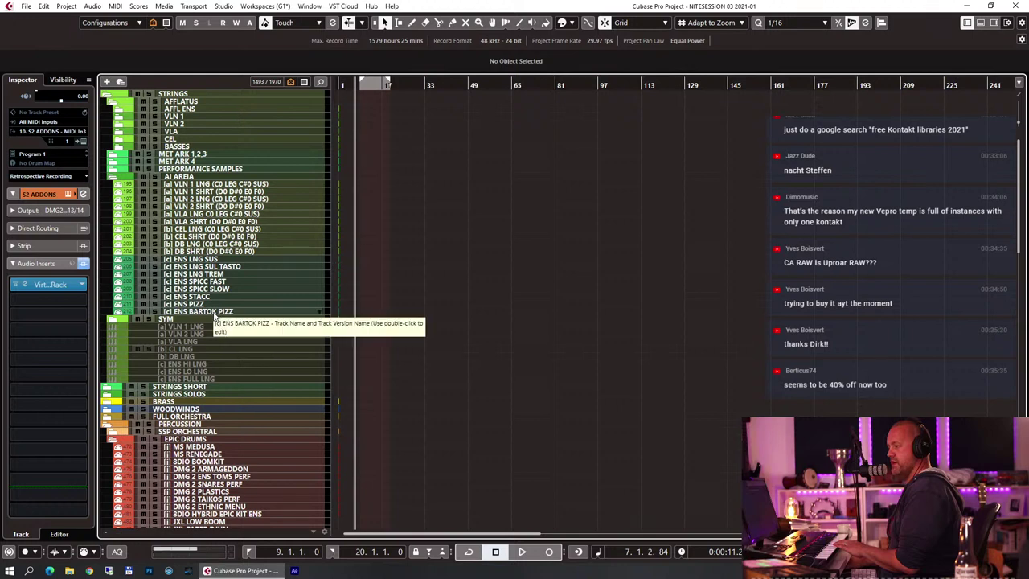
click(215, 291)
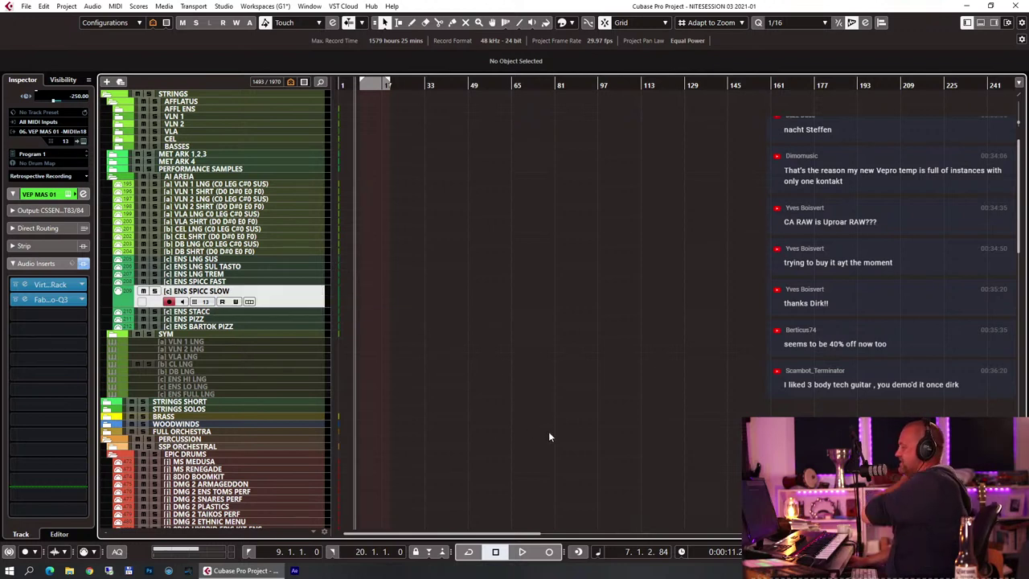
Collapse the PERCUSSION folder, and select the SCORING GUITARS folder and the CA RAW track under BASS / GUITARS
scroll(635, 300, down, 5)
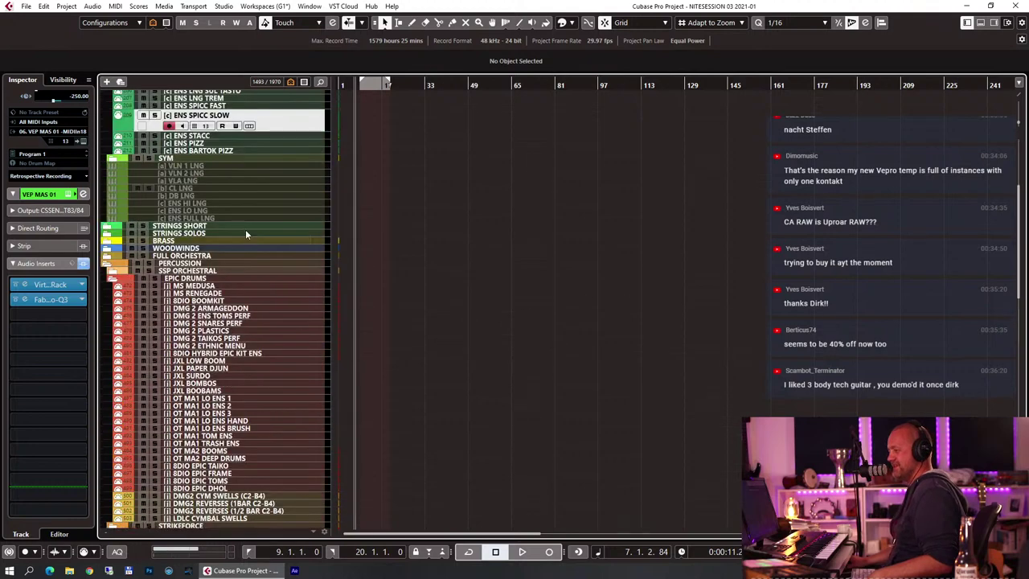
click(115, 268)
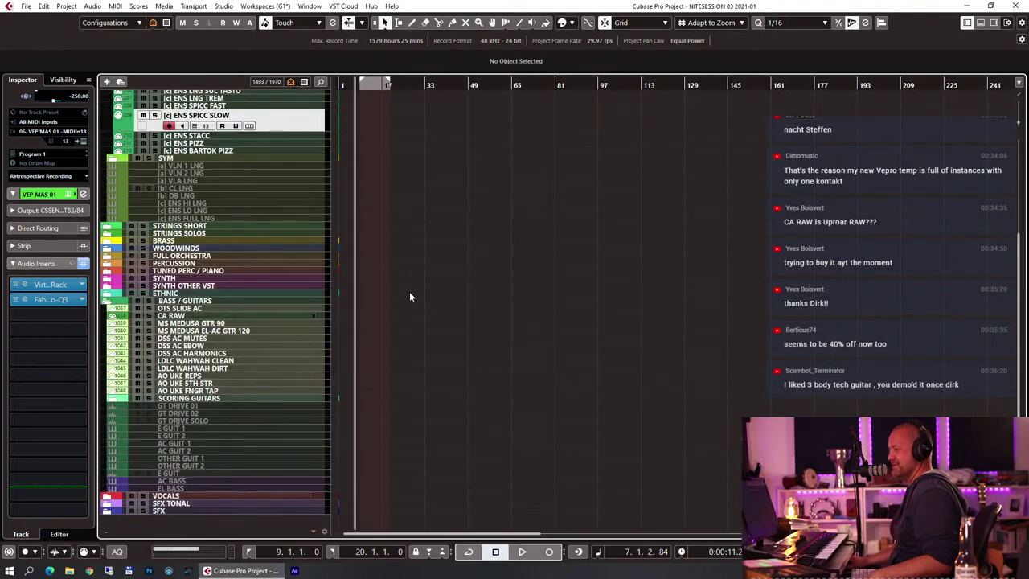
scroll(409, 298, up, 5)
scroll(409, 297, down, 5)
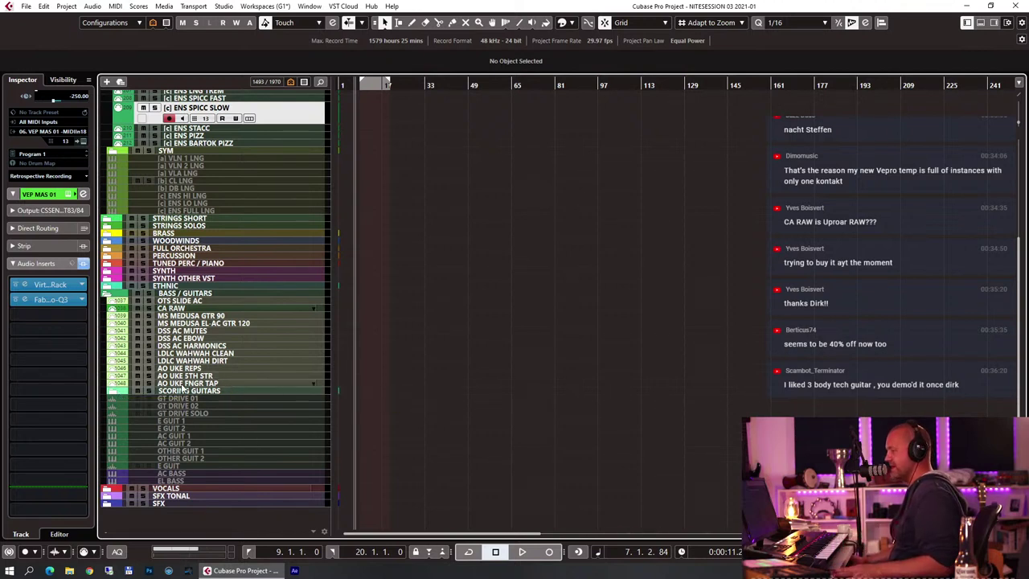
click(241, 392)
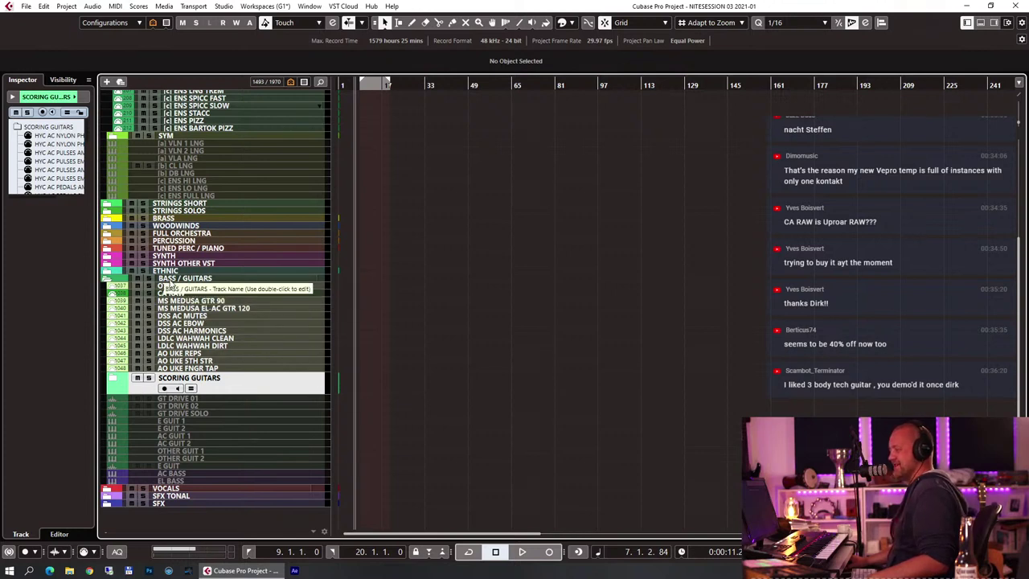
click(192, 294)
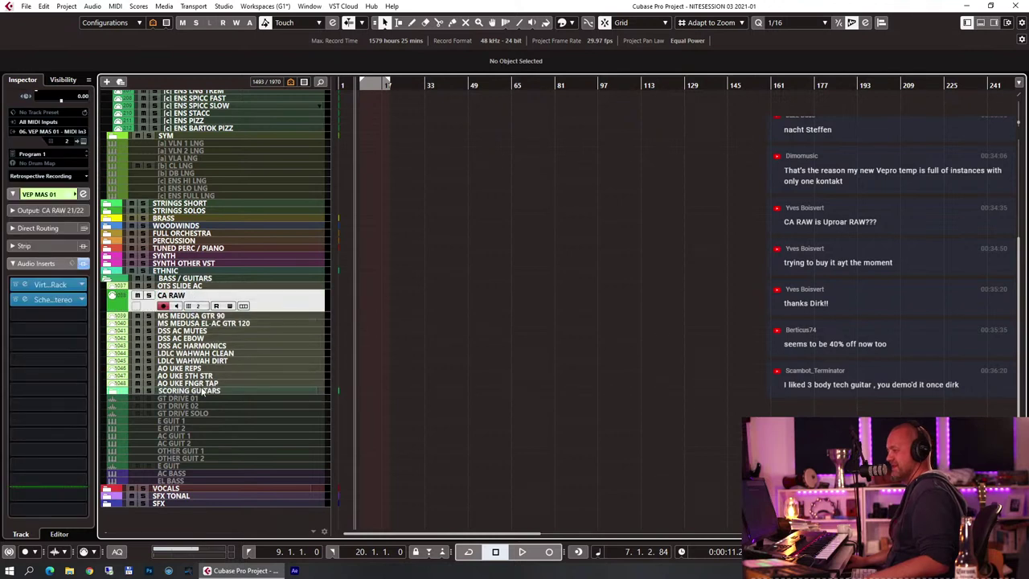
Enable the disabled E GUIT 1 track and load Electric Vintage.nki from the Session Guitarist library into its Kontakt
click(188, 419)
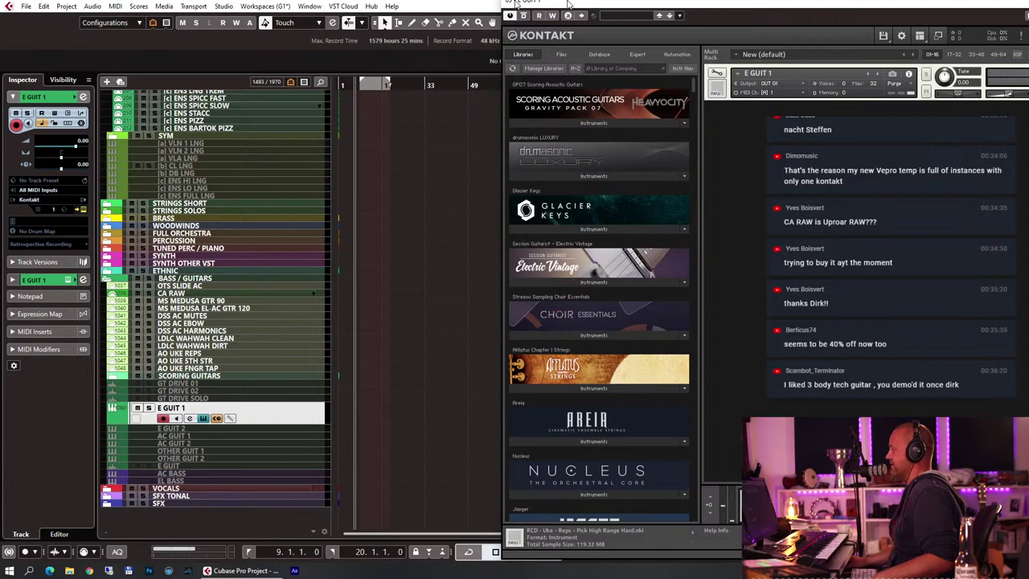
drag(568, 5, 322, 5)
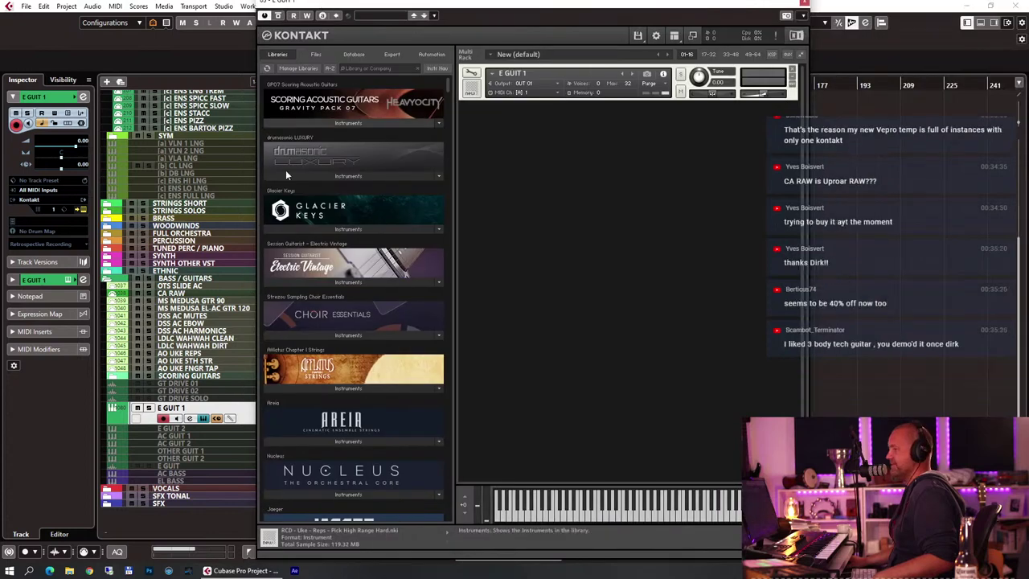
click(394, 281)
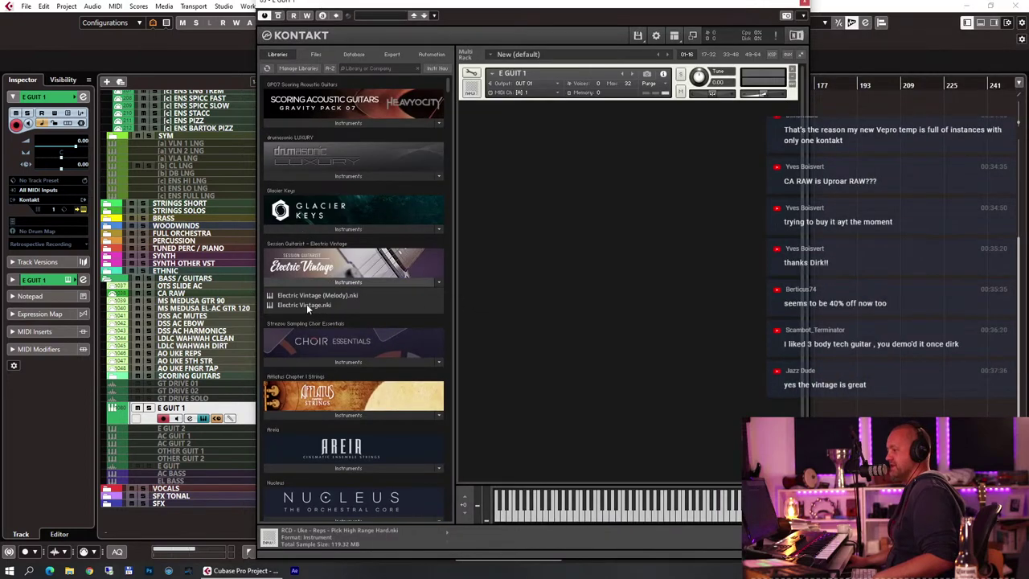
drag(299, 302, 624, 243)
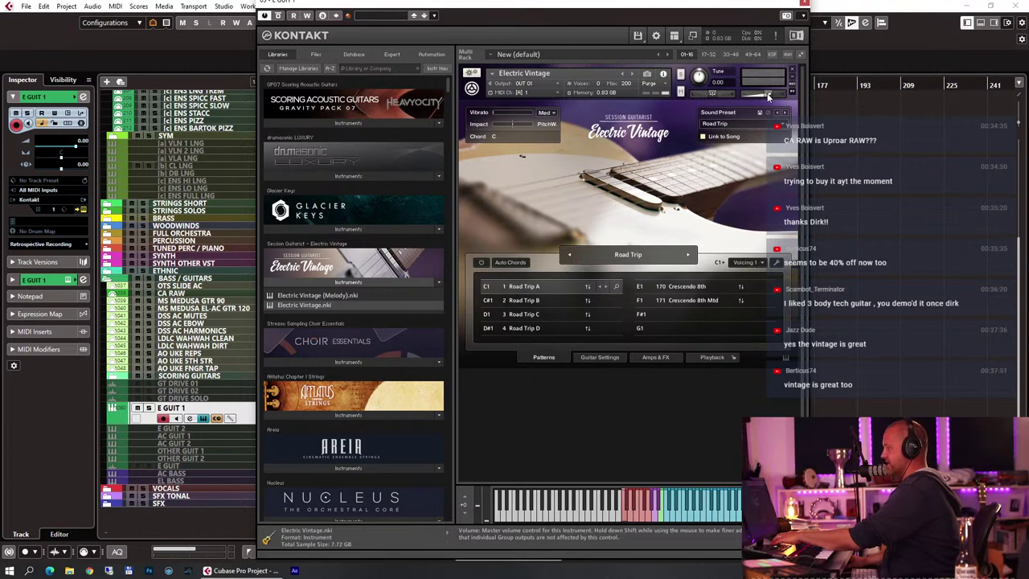
Switch Electric Vintage's acceptance of standard controllers for volume and pan off and back on in its instrument options
click(472, 74)
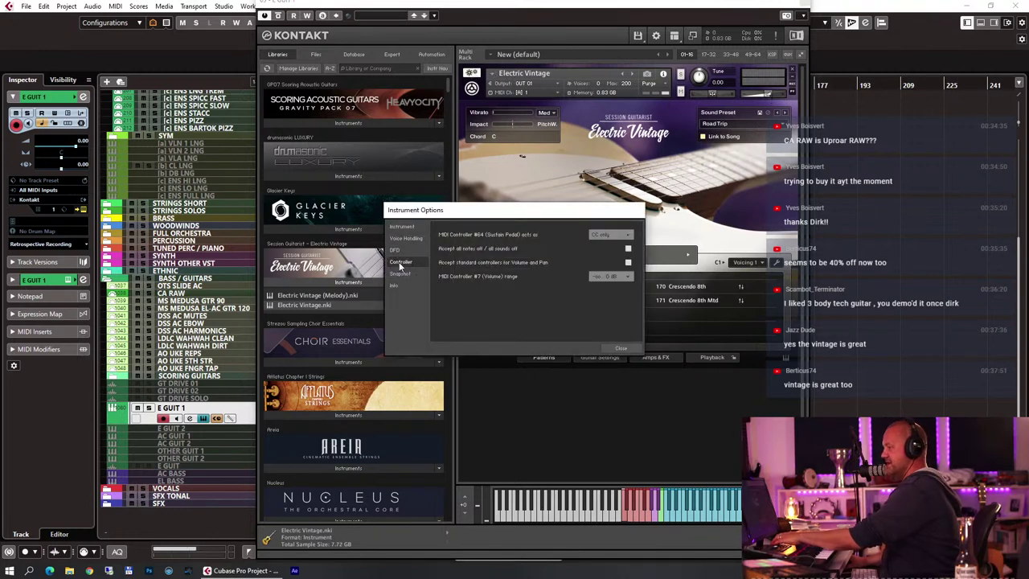
click(628, 263)
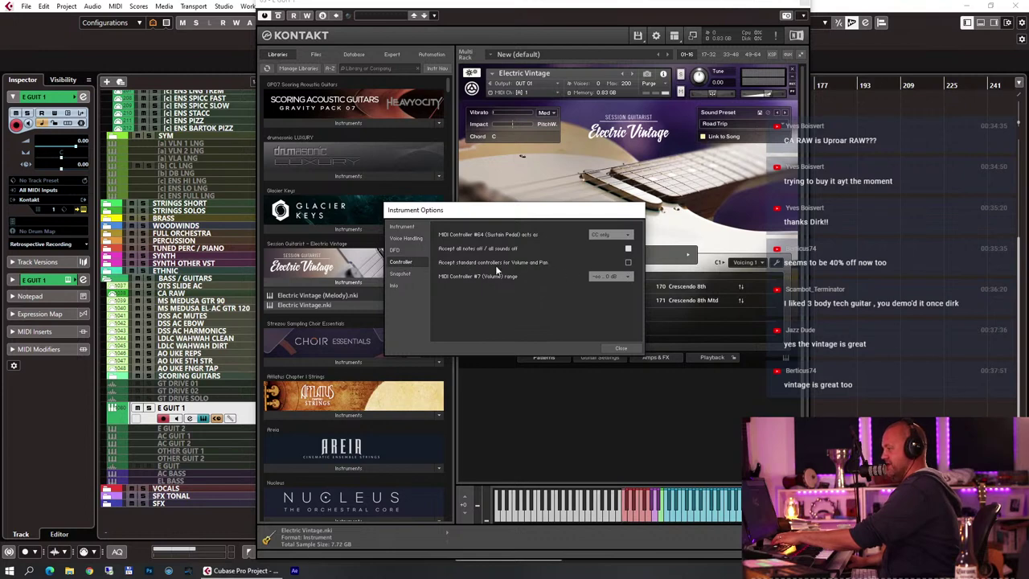
click(628, 262)
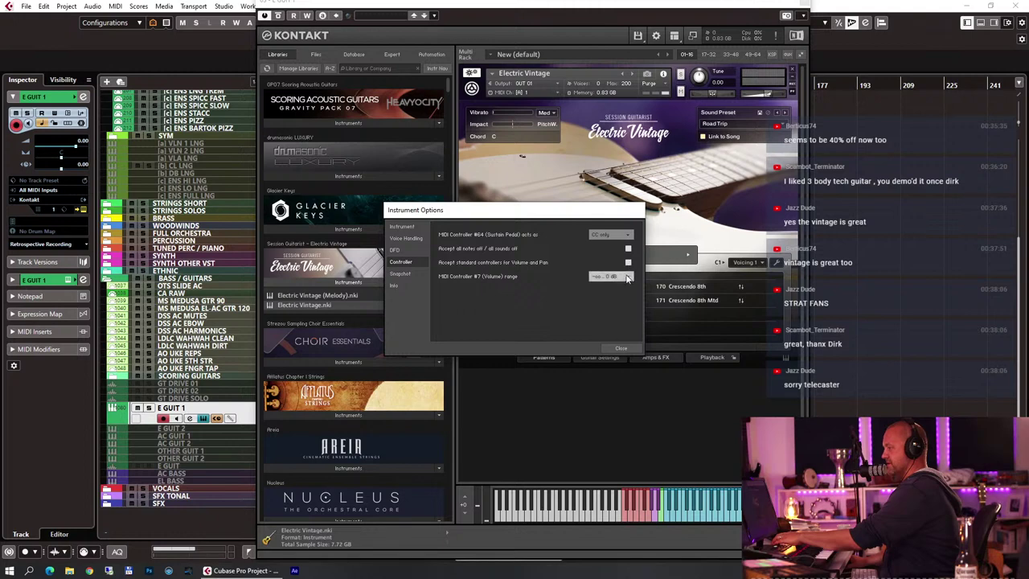
click(621, 348)
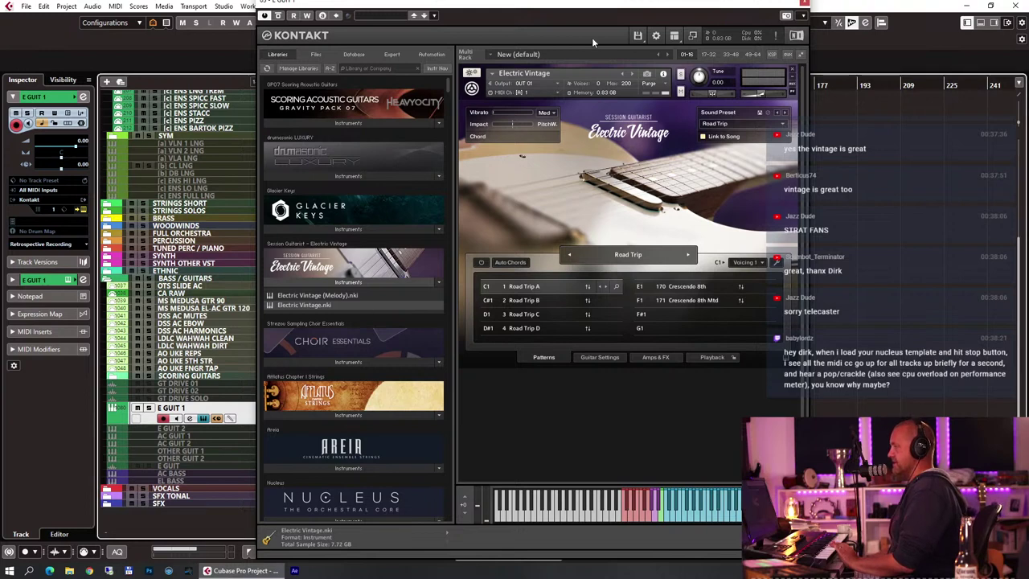
drag(627, 10, 518, 22)
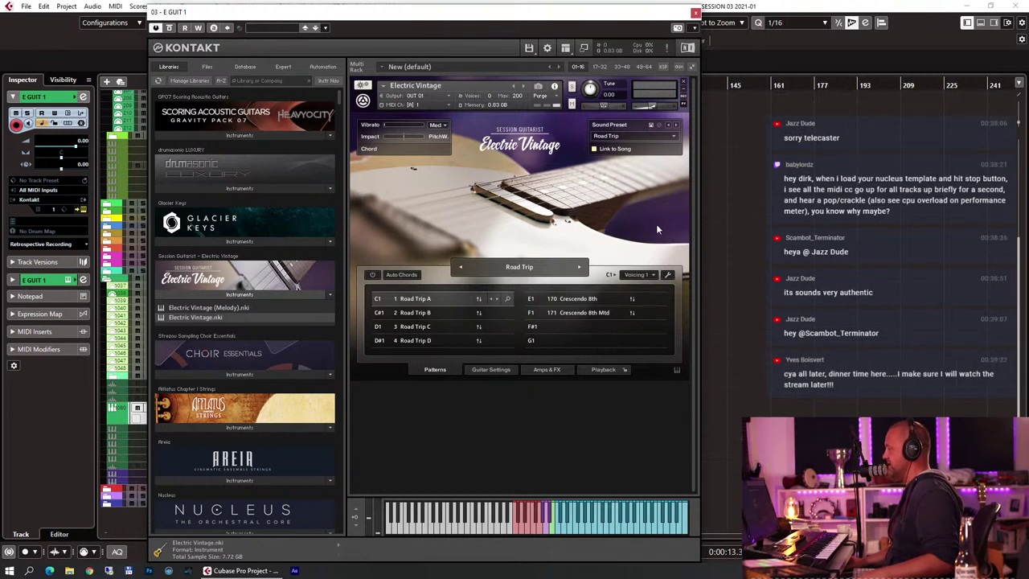
drag(519, 17, 811, 18)
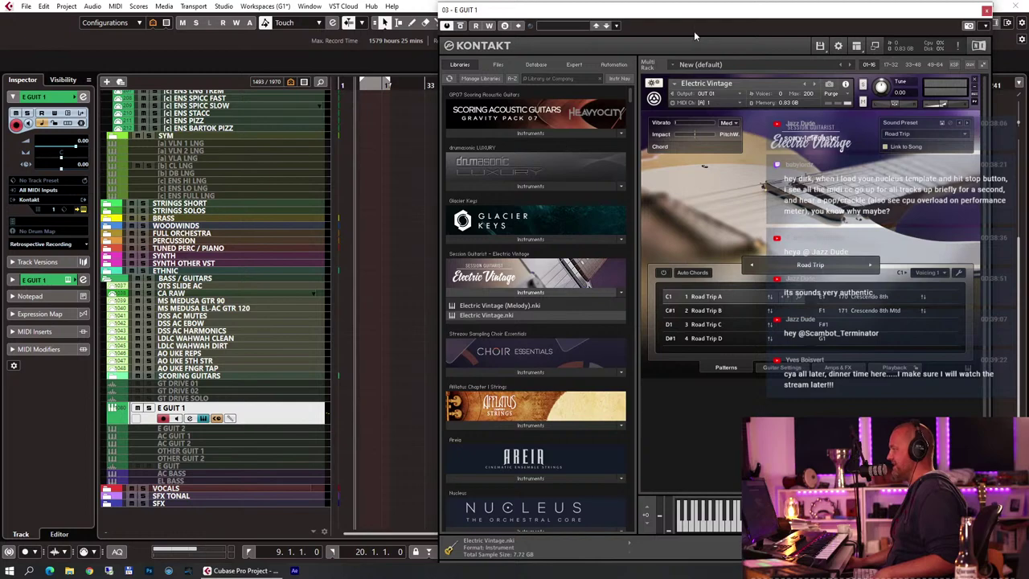
drag(702, 17, 524, 28)
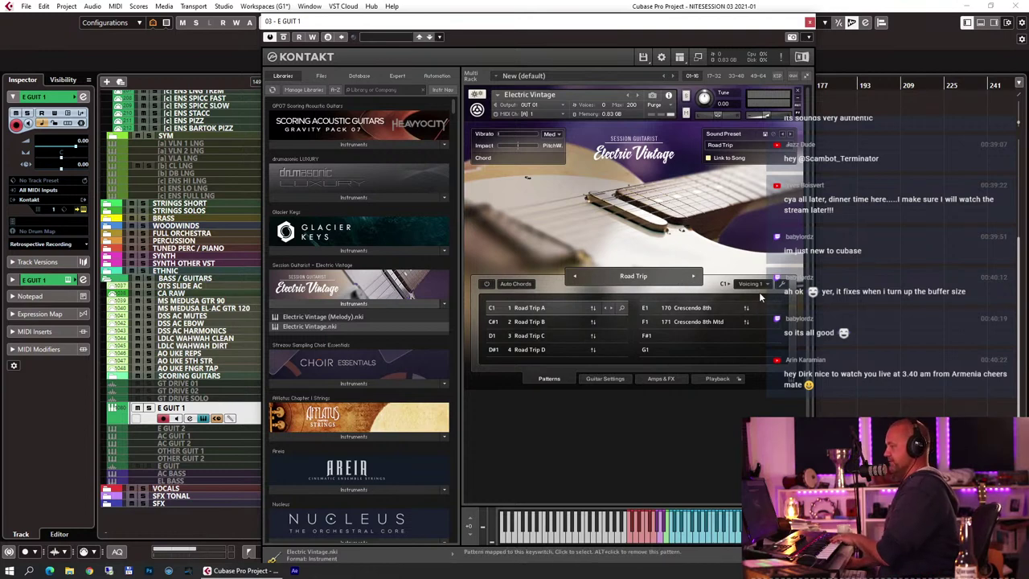
drag(567, 30, 410, 47)
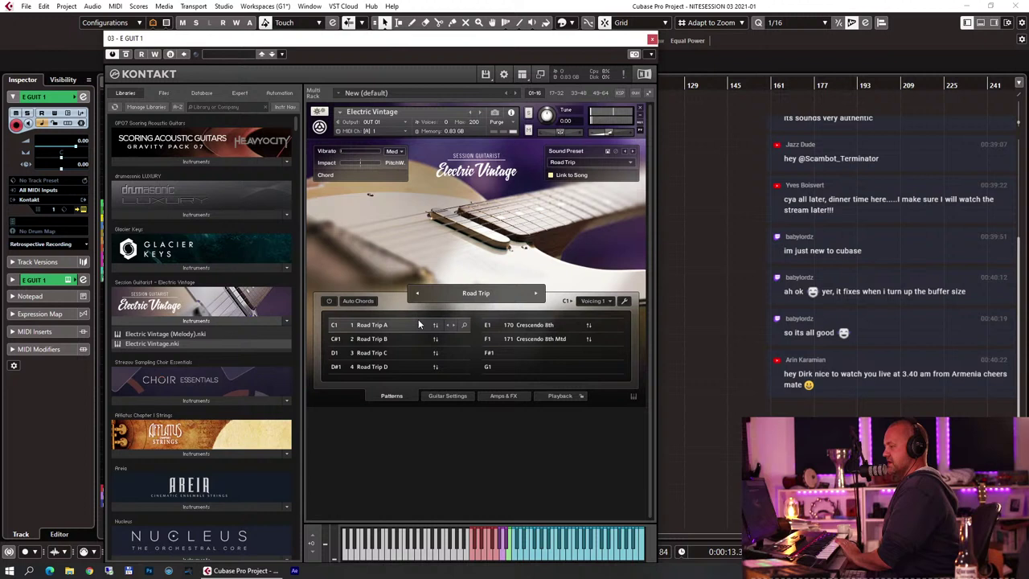
Look through Electric Vintage's song browser, and audition the Cold Lake song with its Cold Lake B pattern
click(474, 293)
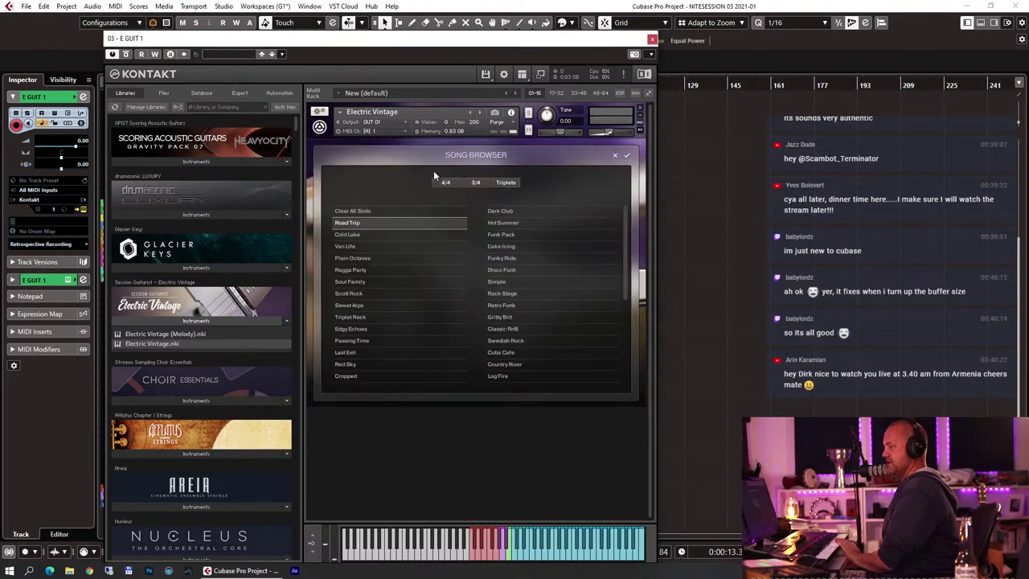
click(616, 154)
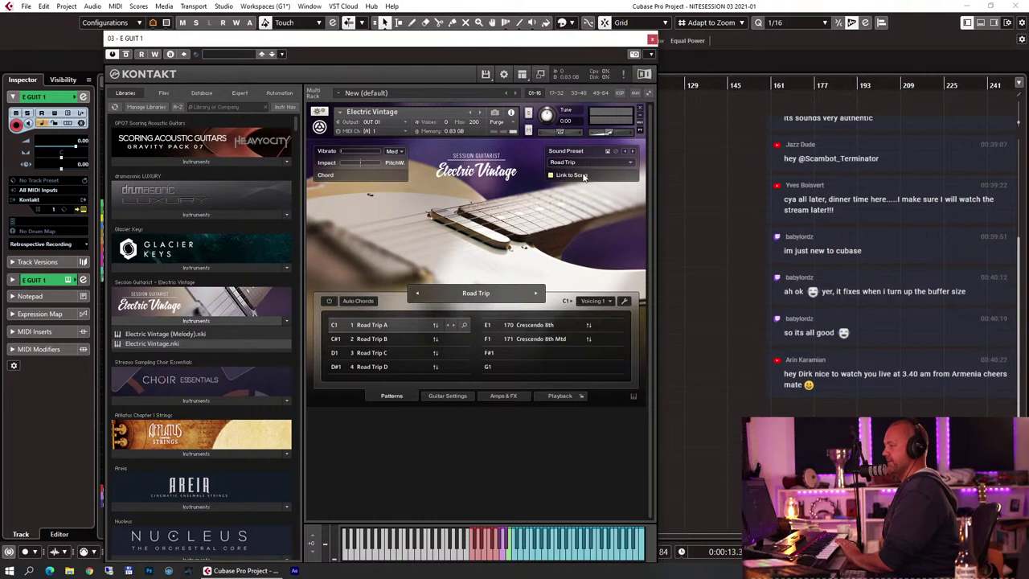
click(537, 293)
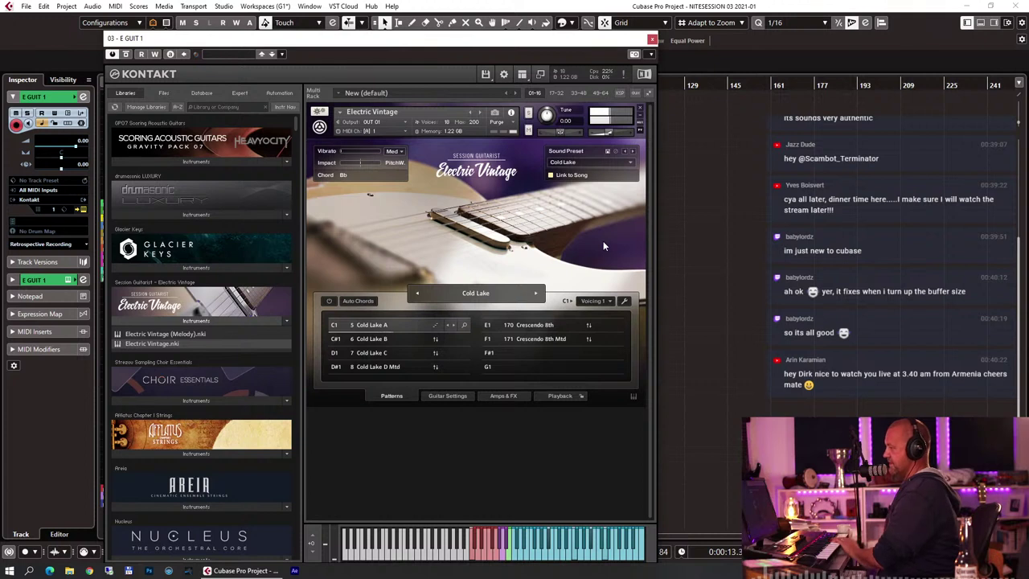
click(391, 339)
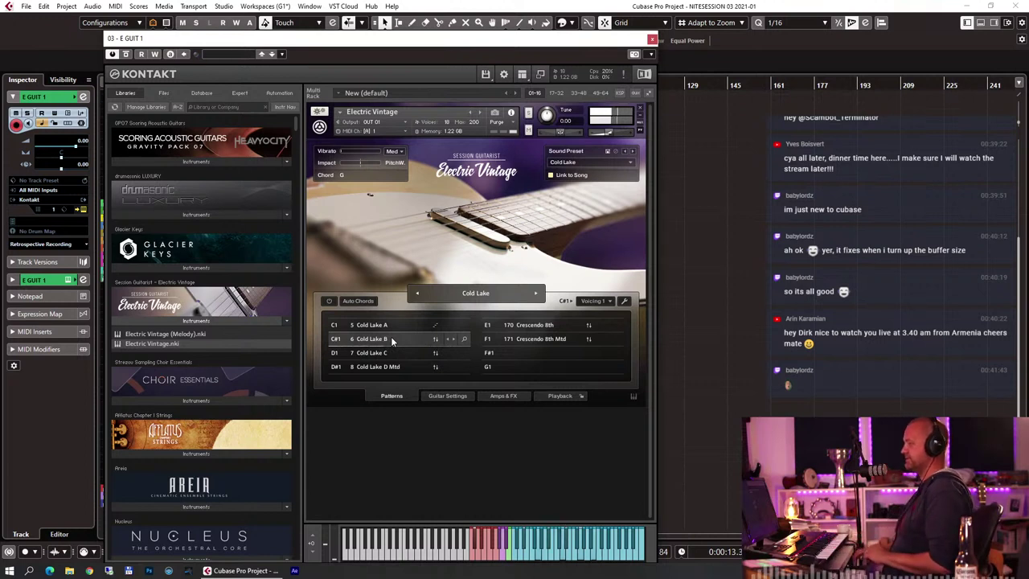
Audition the Van Life and Plain Octaves songs, including the Plain Octaves B pattern
click(536, 294)
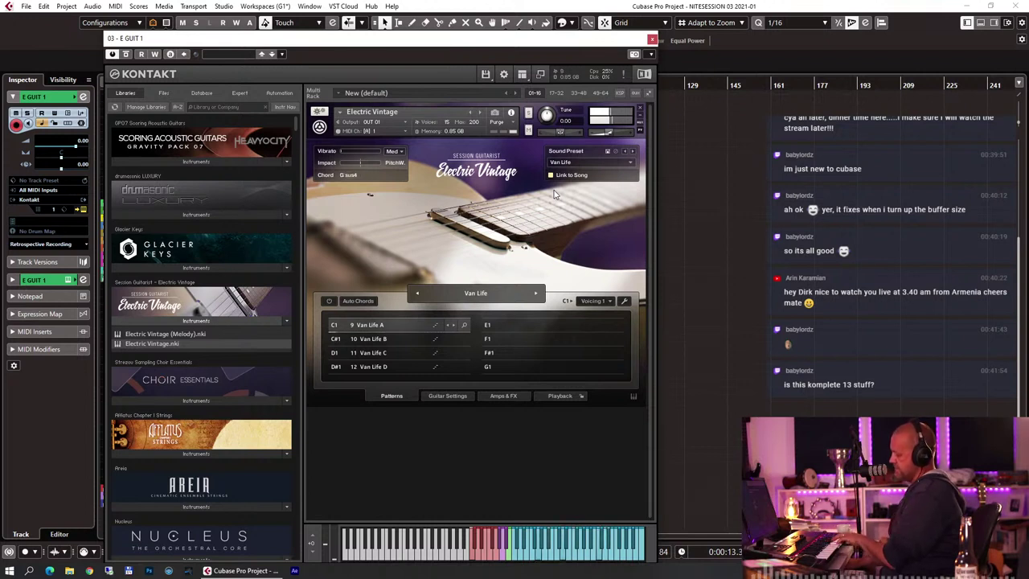
click(536, 293)
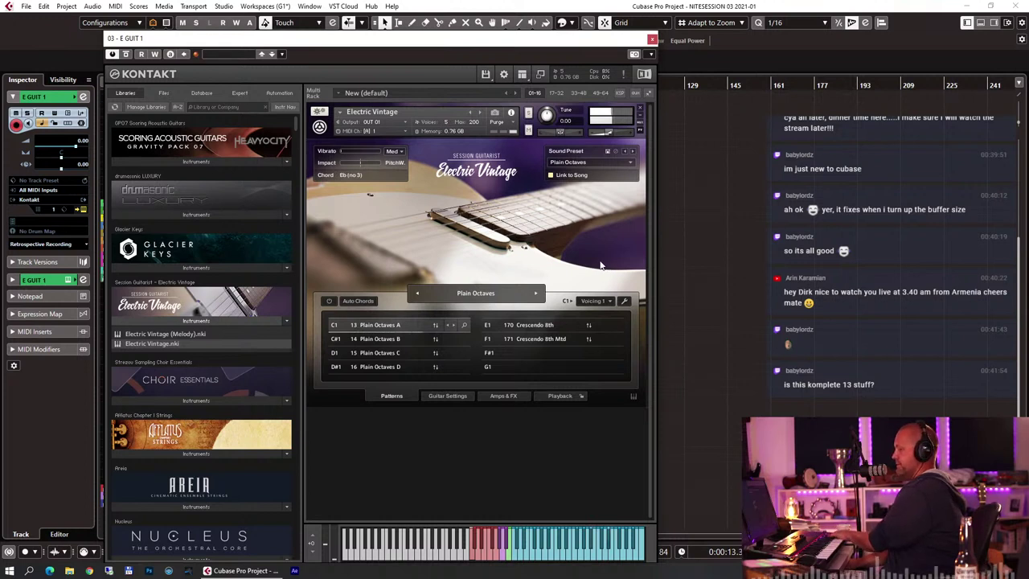
click(382, 340)
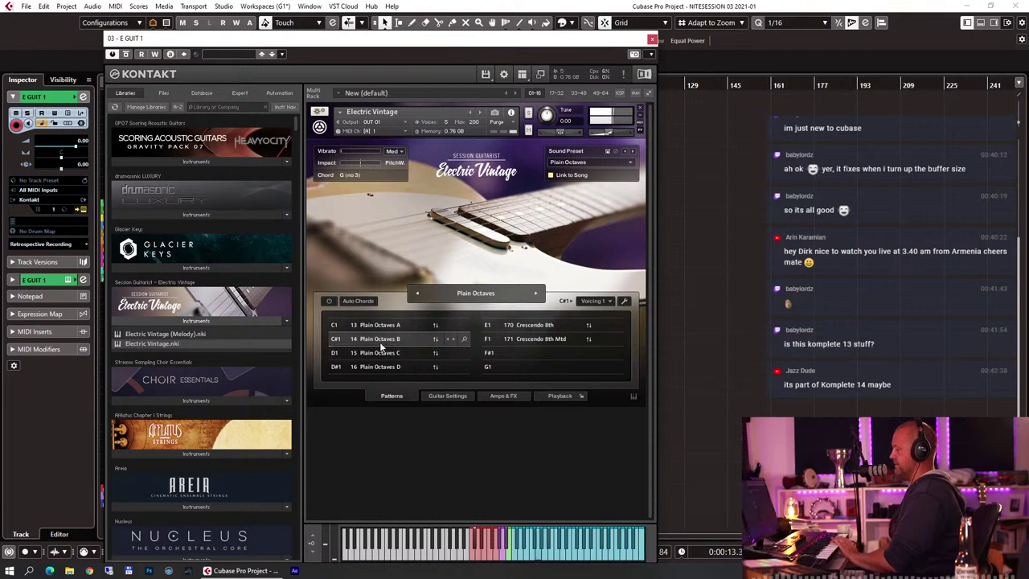
Audition the Ragga Party, Soul Family and Scott Rock songs, including Scott Rock's B and 8th Acc 4 patterns
click(535, 295)
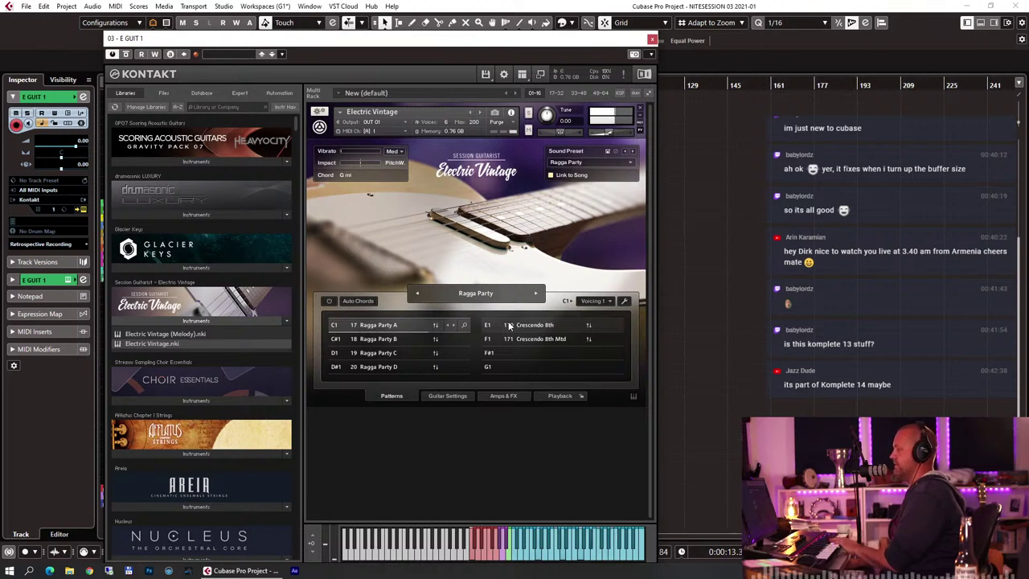
click(537, 294)
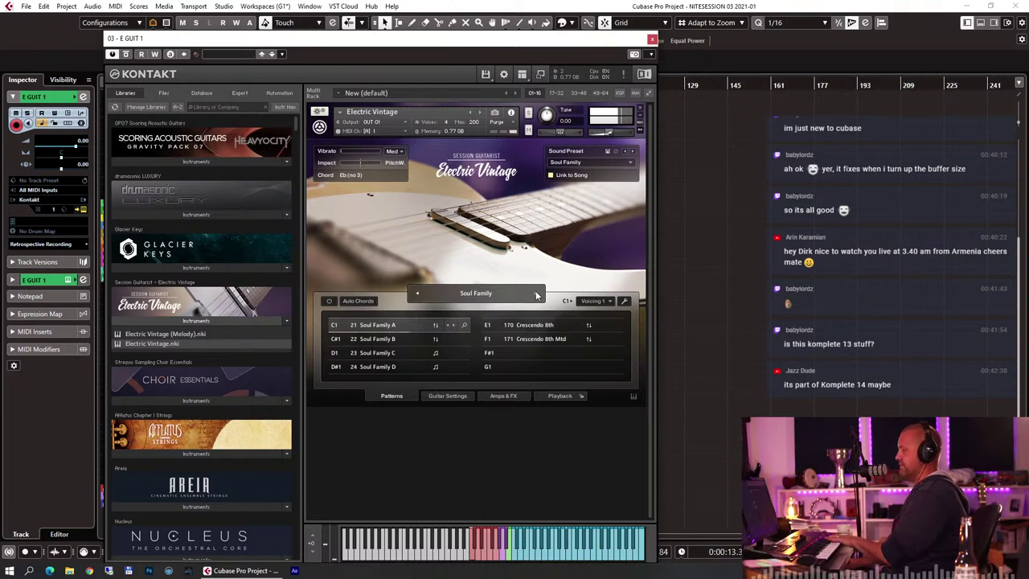
click(536, 295)
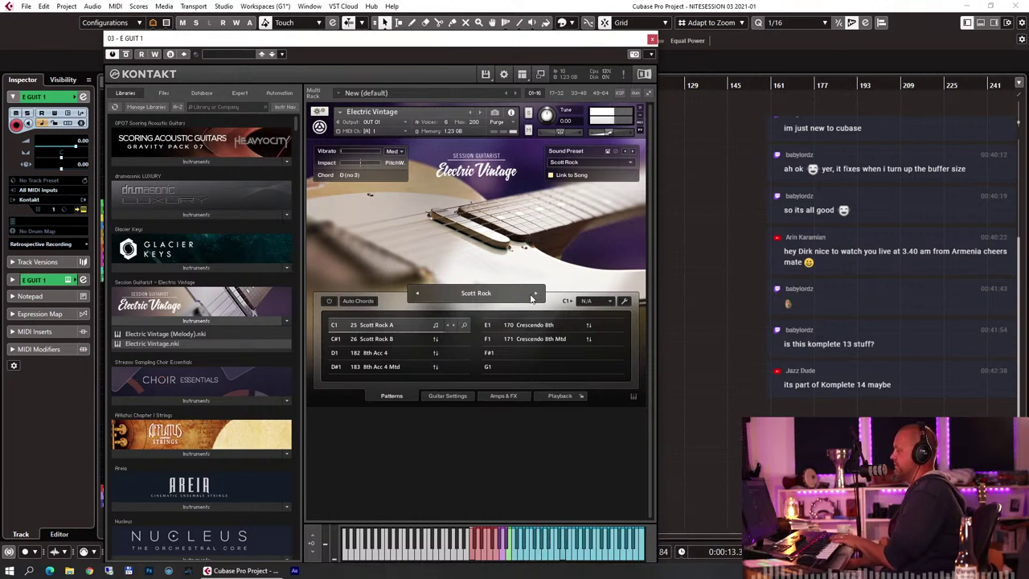
click(391, 340)
click(395, 350)
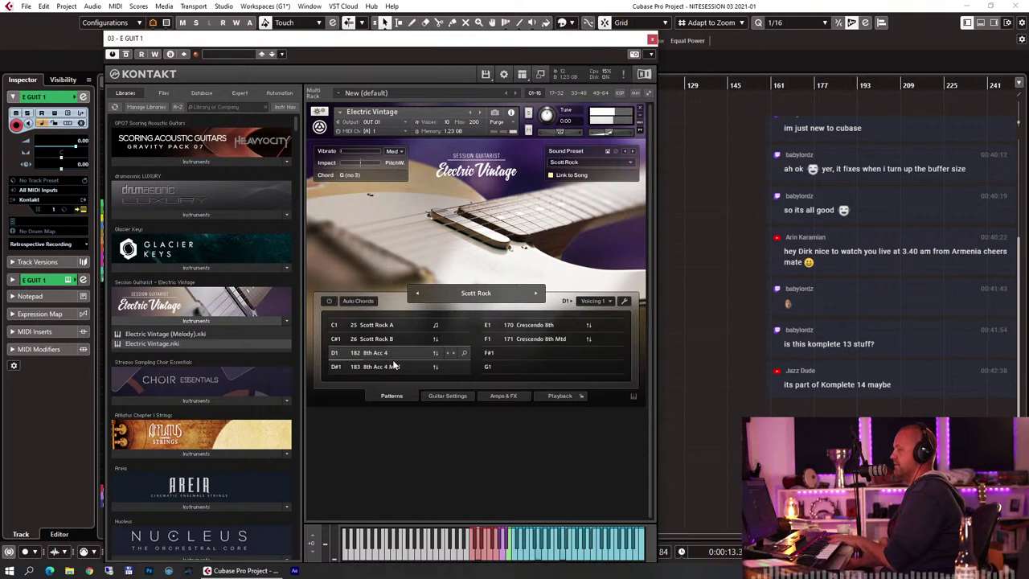
Audition the Sweet Arps song and load the Triplet Rock song in Electric Vintage
click(535, 294)
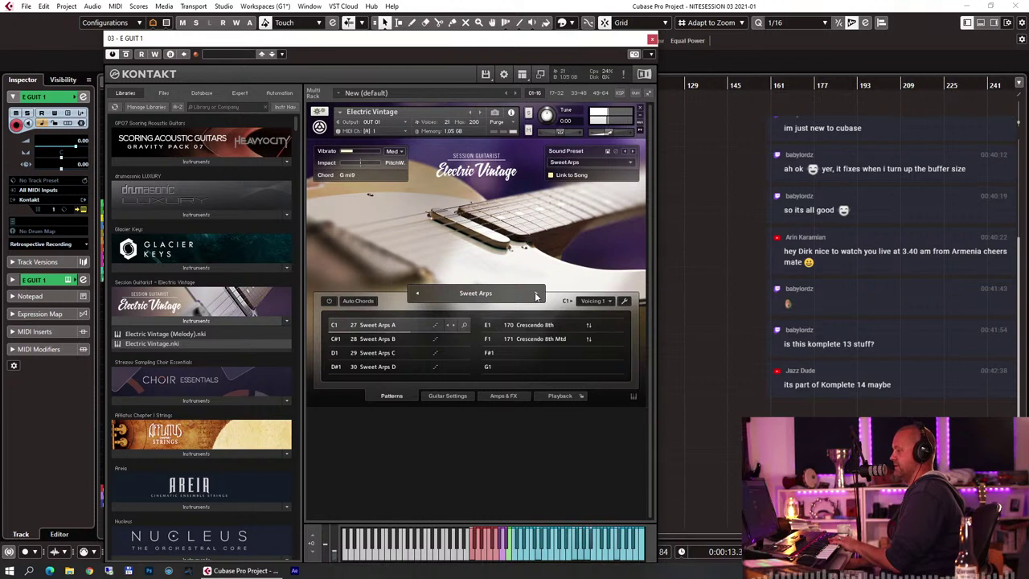
click(536, 295)
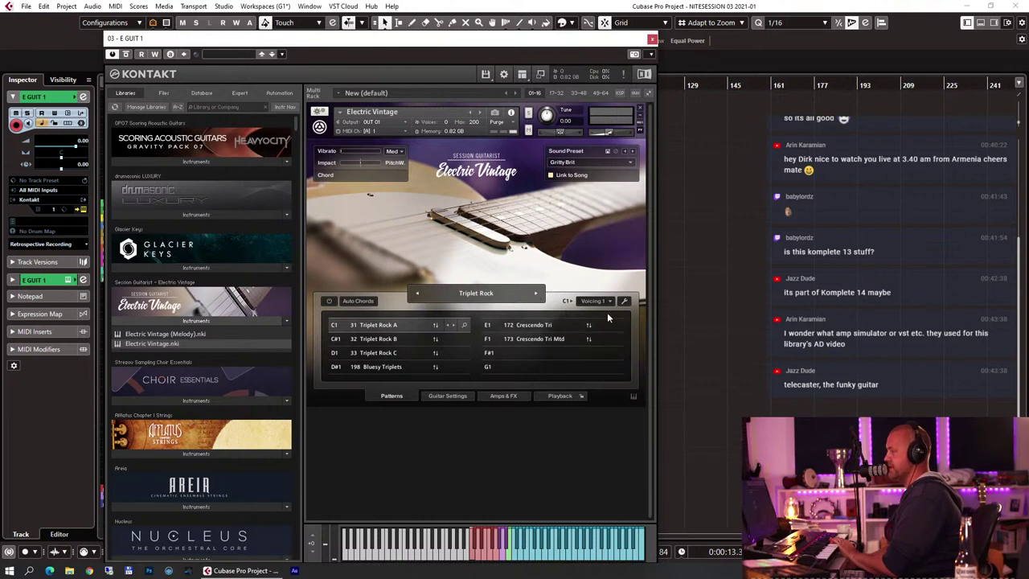
Look at Triplet Rock's Amps & FX chain, and audition the Edgy Echoes, Passing Time and Last Exit songs
click(503, 396)
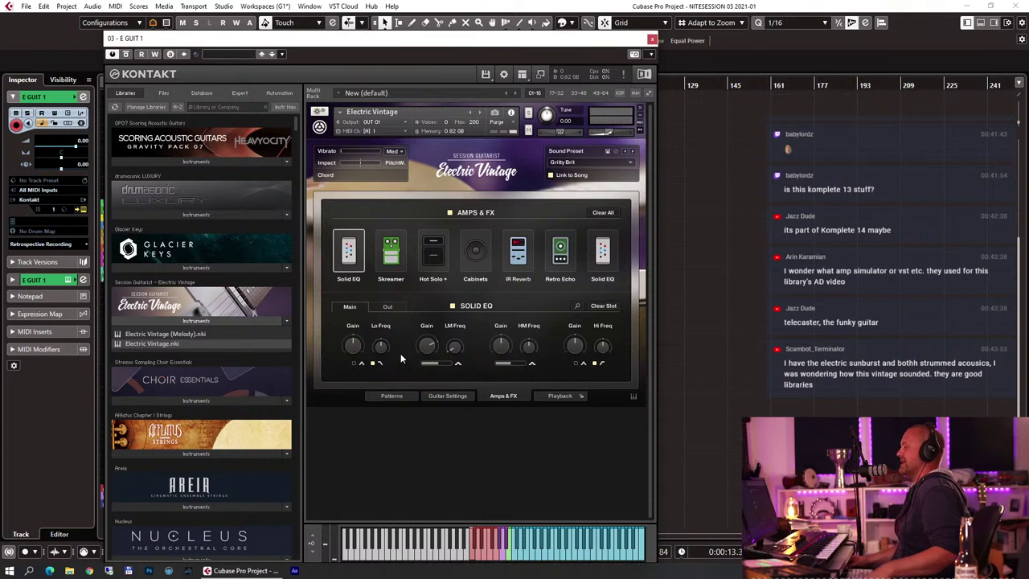
click(392, 396)
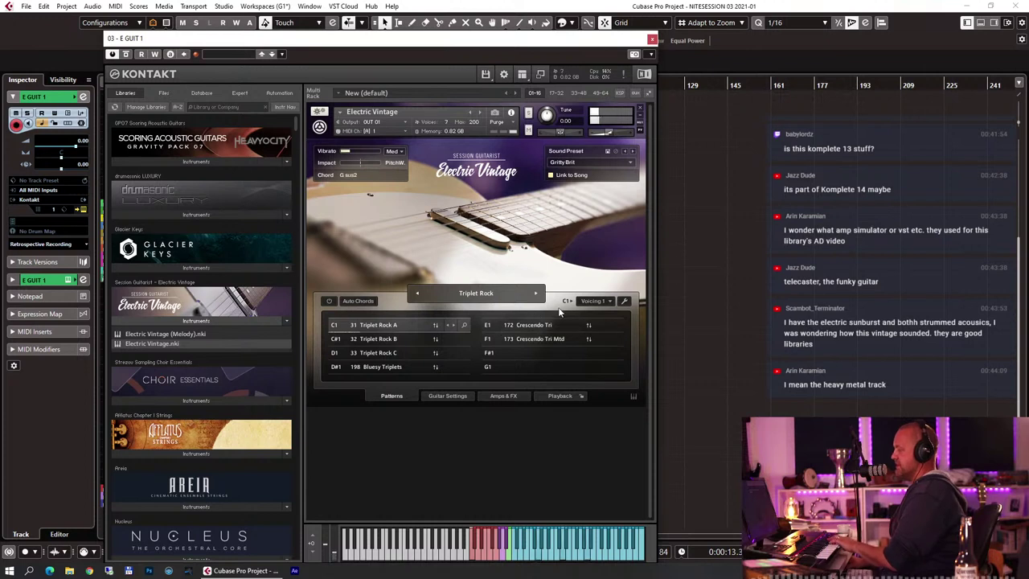
click(535, 293)
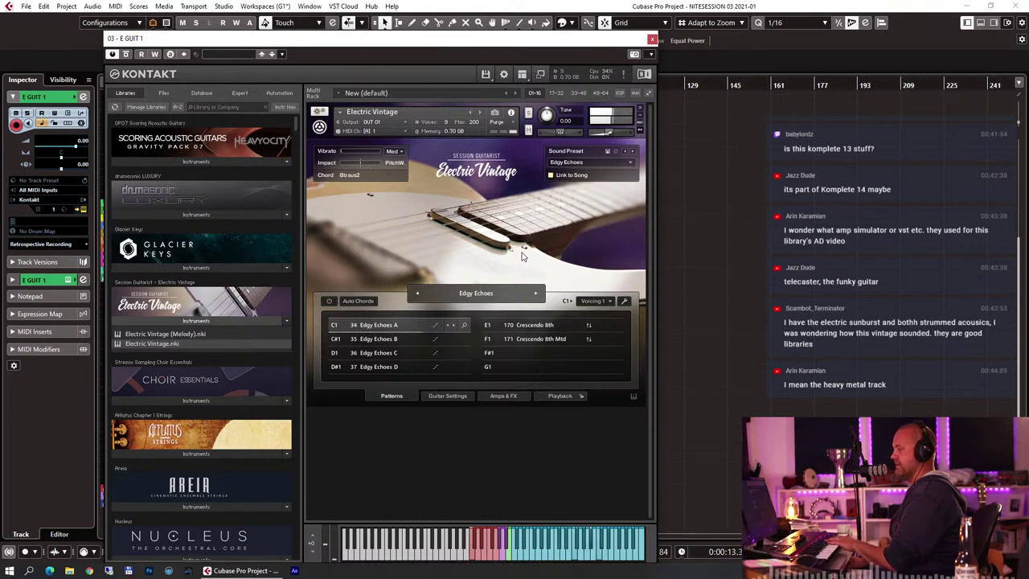
click(536, 294)
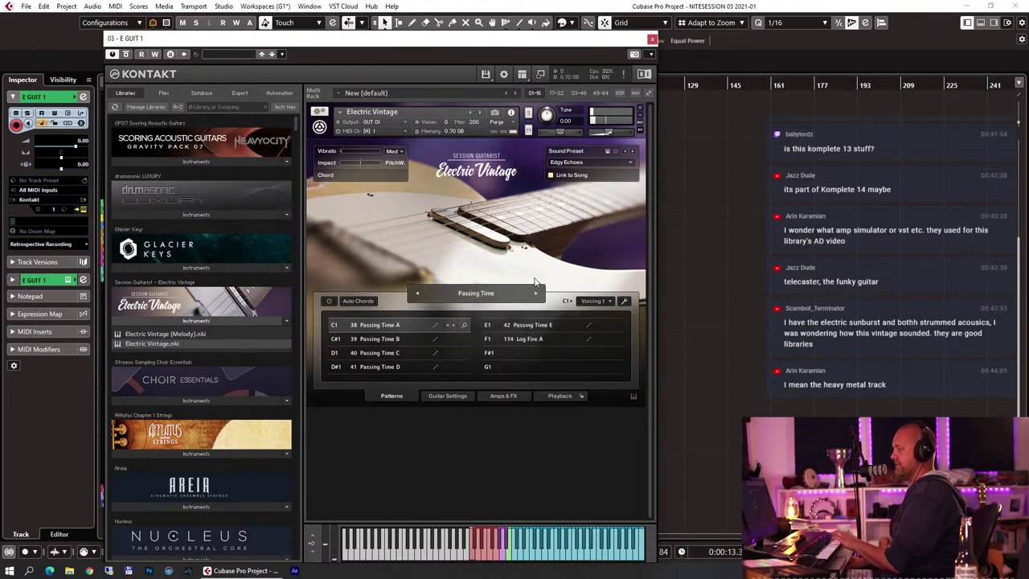
click(537, 294)
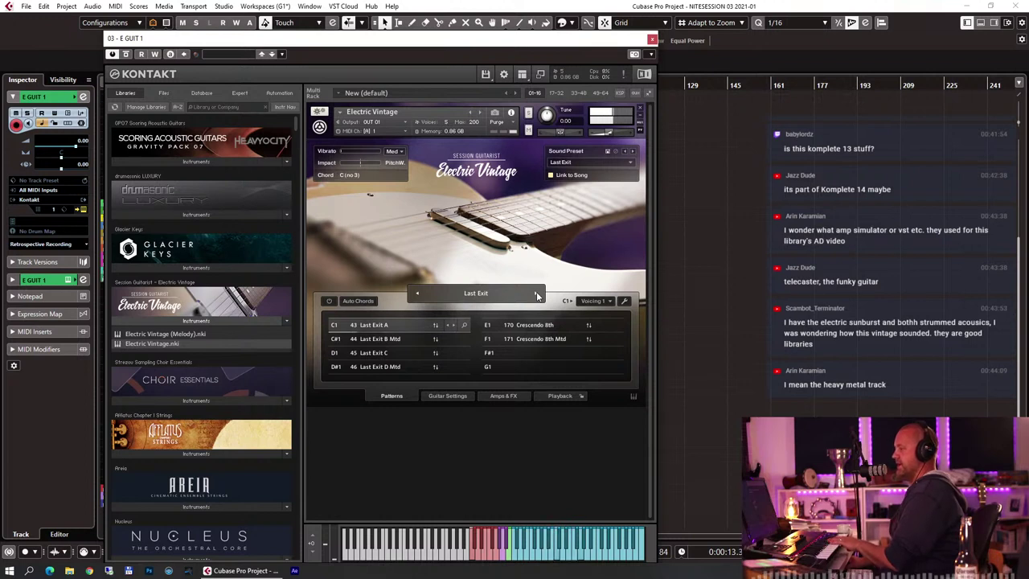
Audition the Red Sky, Cropped, Dark Club and Hot Summer songs in Electric Vintage
click(537, 295)
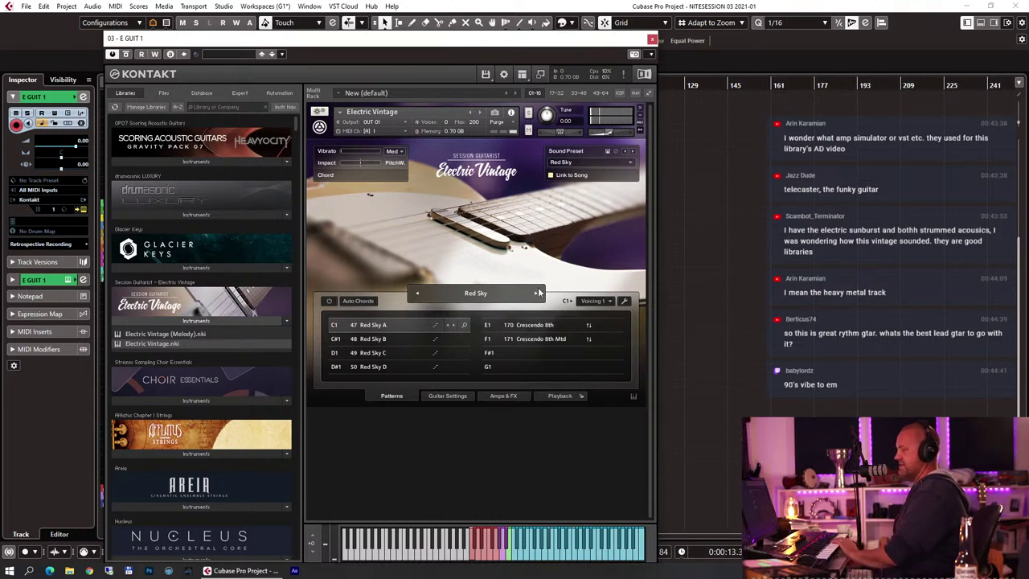
click(537, 295)
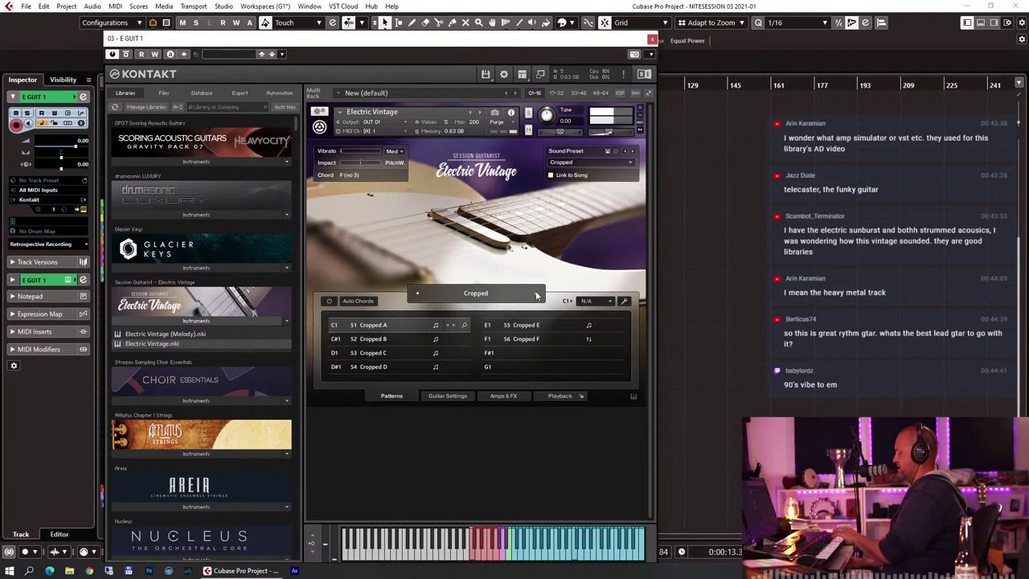
click(537, 295)
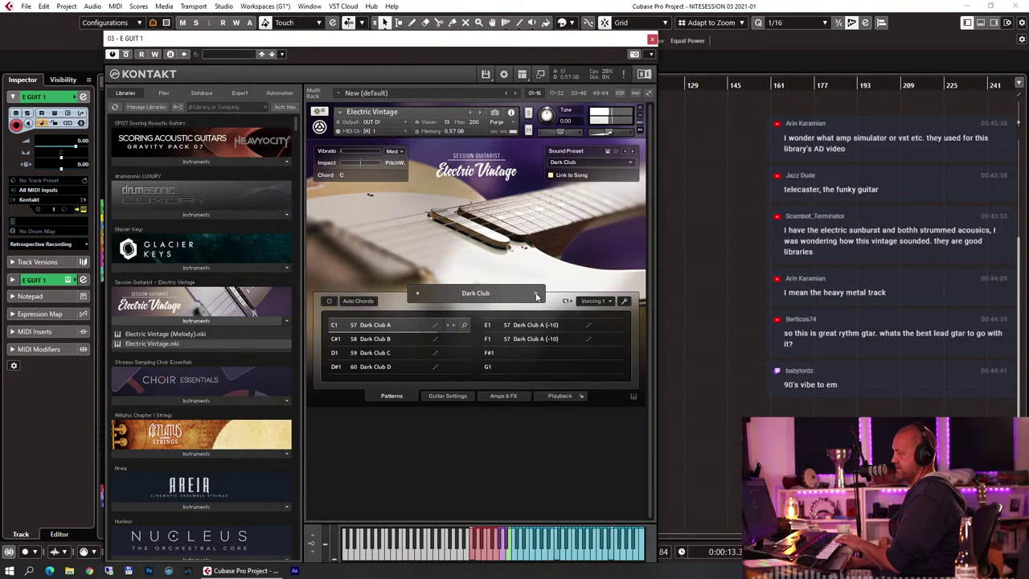
click(536, 296)
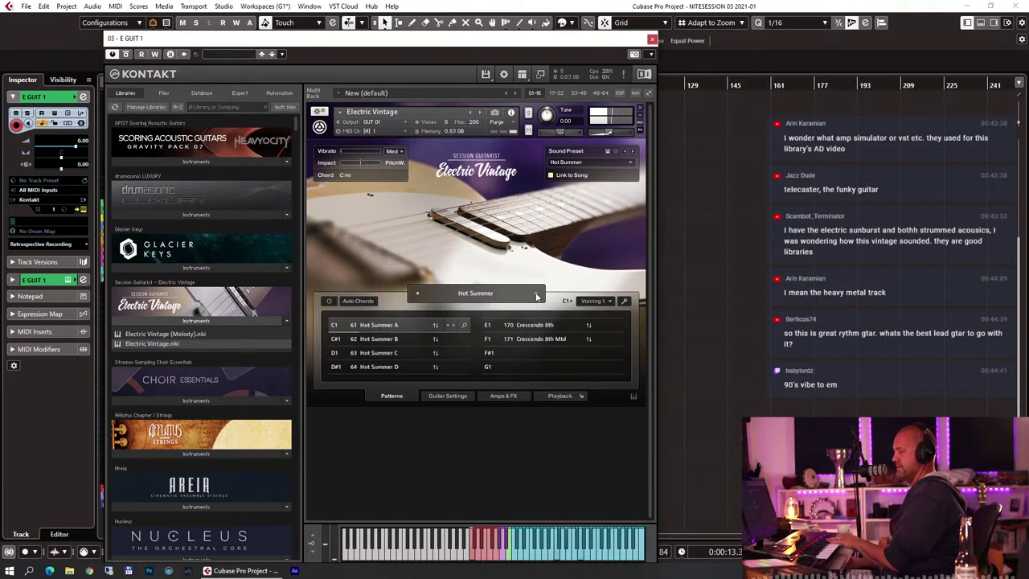
Audition the Funk Pack, Cake Icing, Funky Ride and Disco Funk songs in Electric Vintage
click(536, 296)
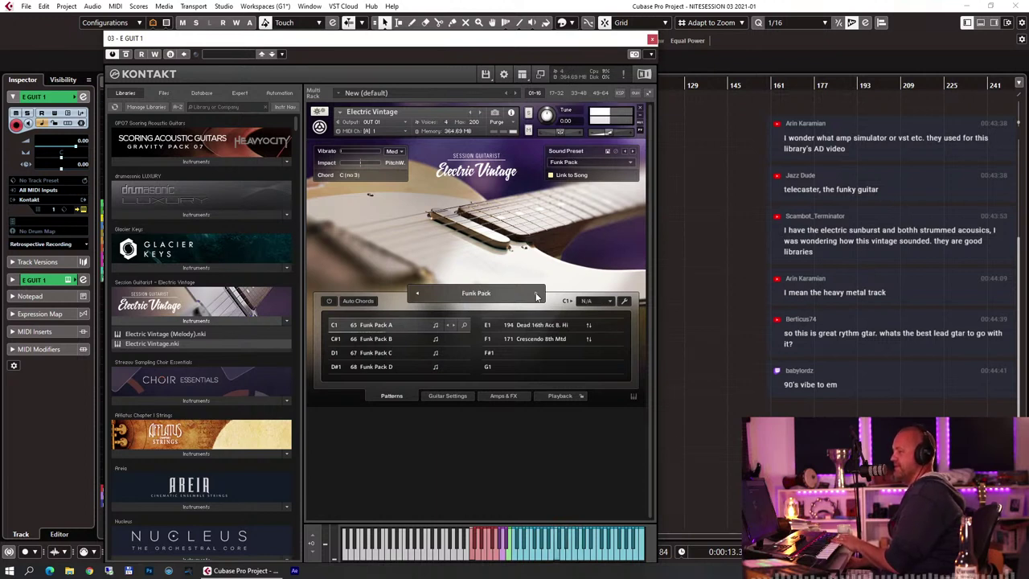
click(536, 296)
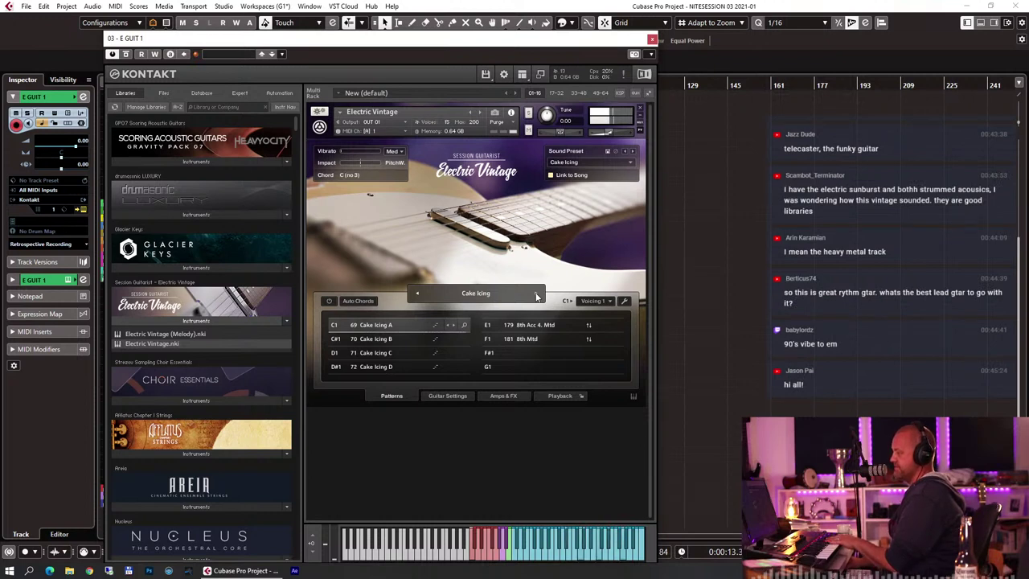
click(537, 295)
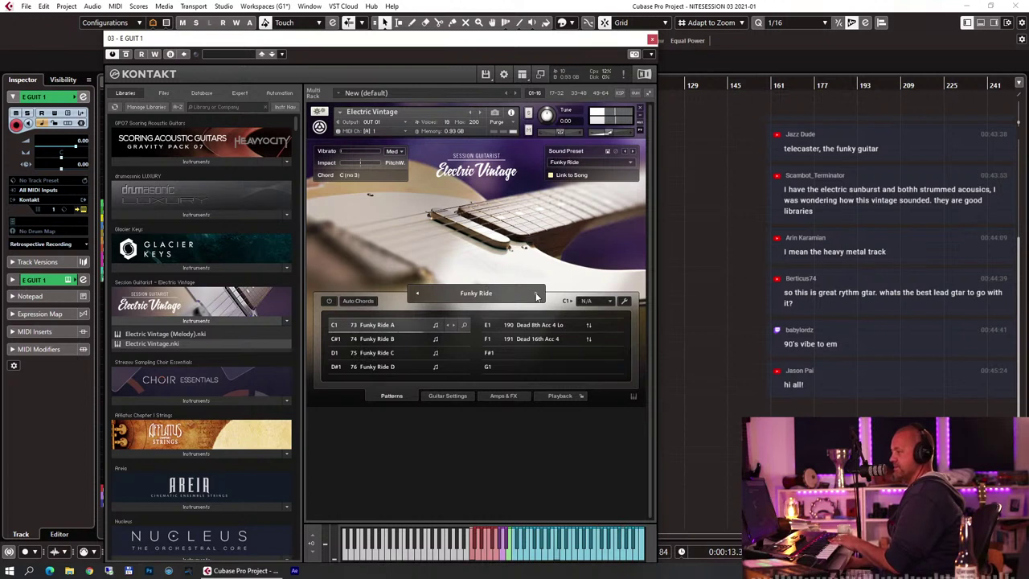
click(536, 295)
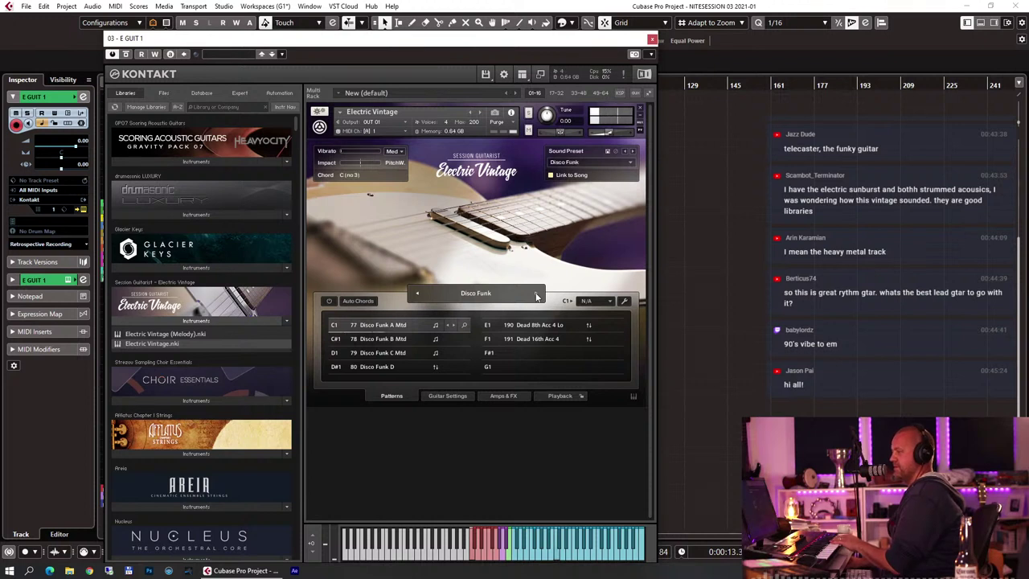
Step through the Simple, Rock Stage, Retro Funk, Gritty Brit and Classic RnB songs to audition them
click(536, 295)
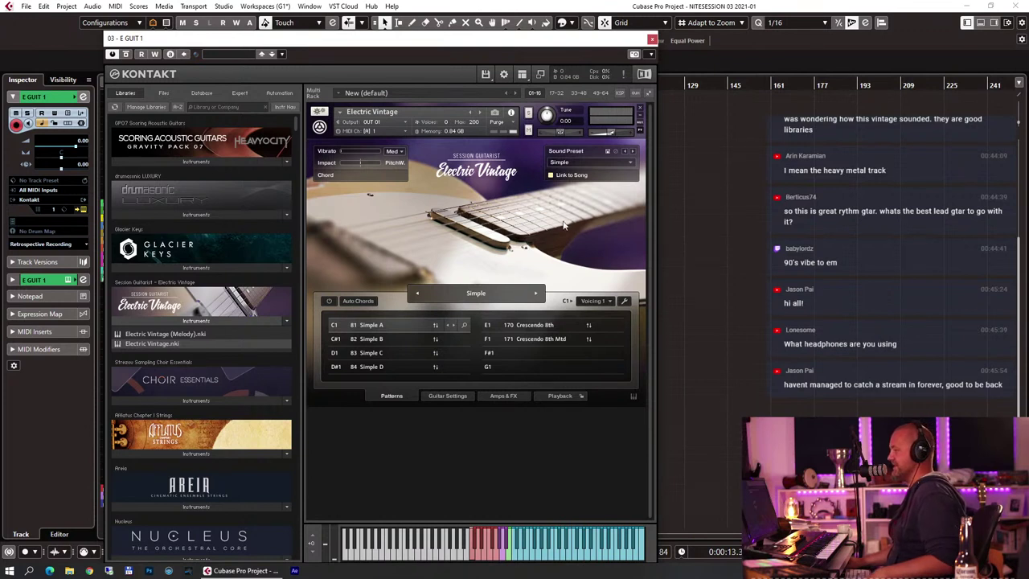
click(536, 294)
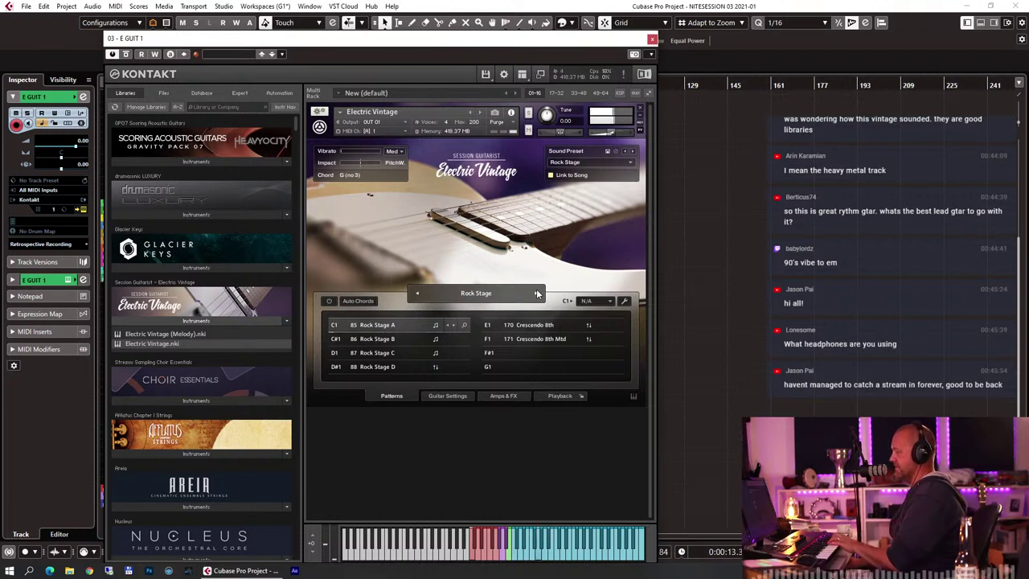
click(537, 293)
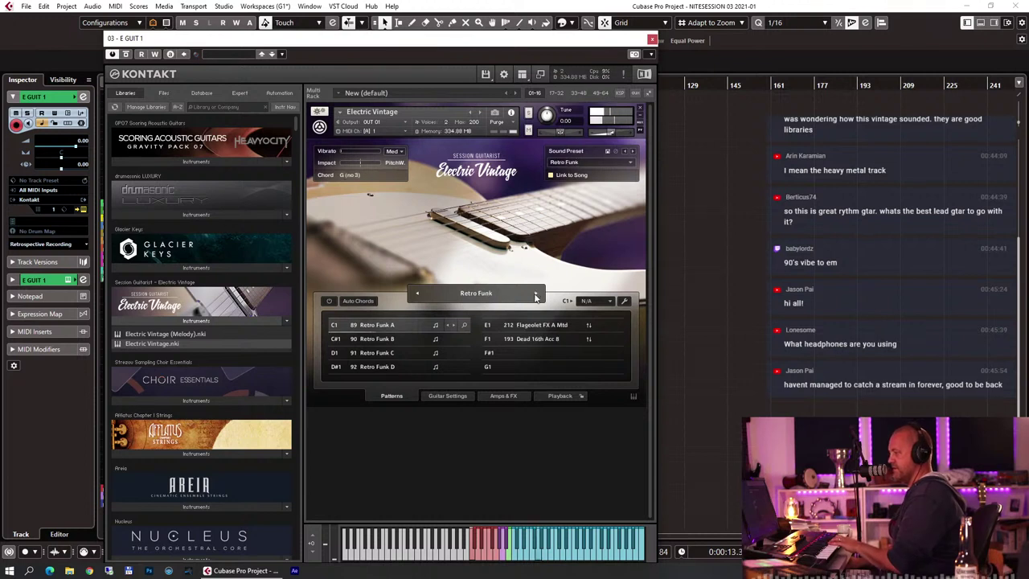
click(537, 294)
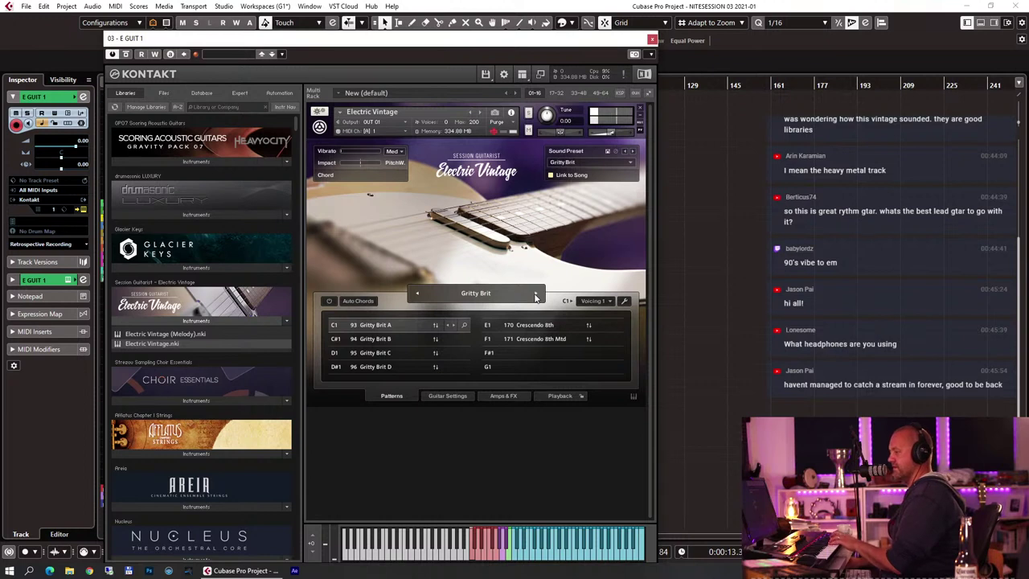
click(536, 294)
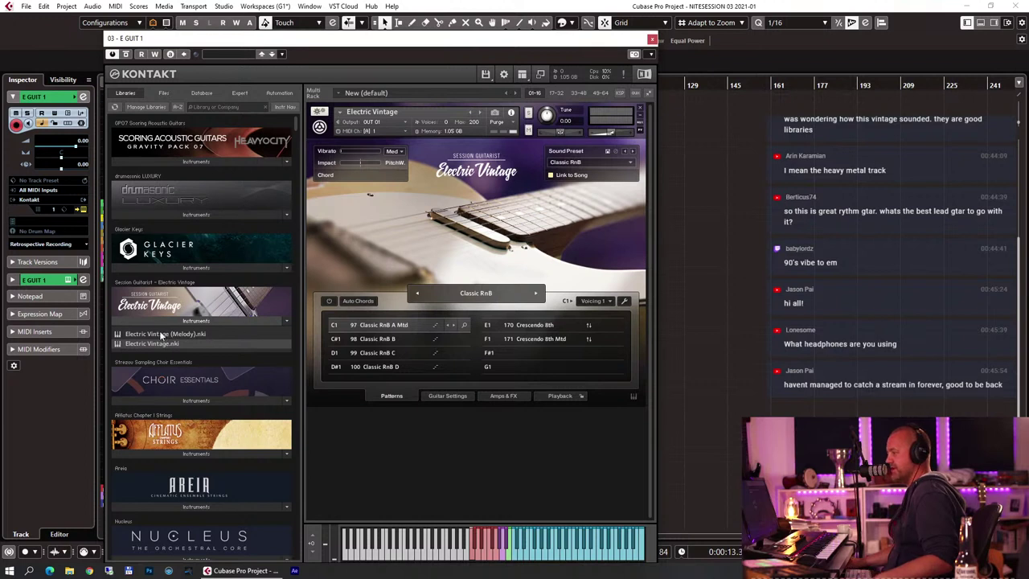
Replace the loaded instrument with Electric Vintage (Melody) and set its pickup selection to Bridge
drag(152, 334, 476, 245)
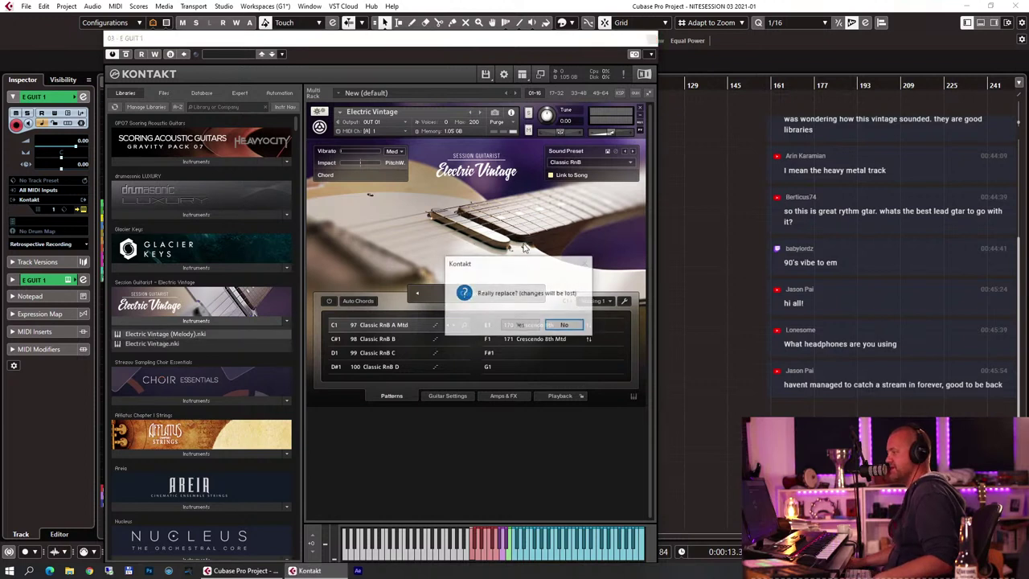
click(520, 325)
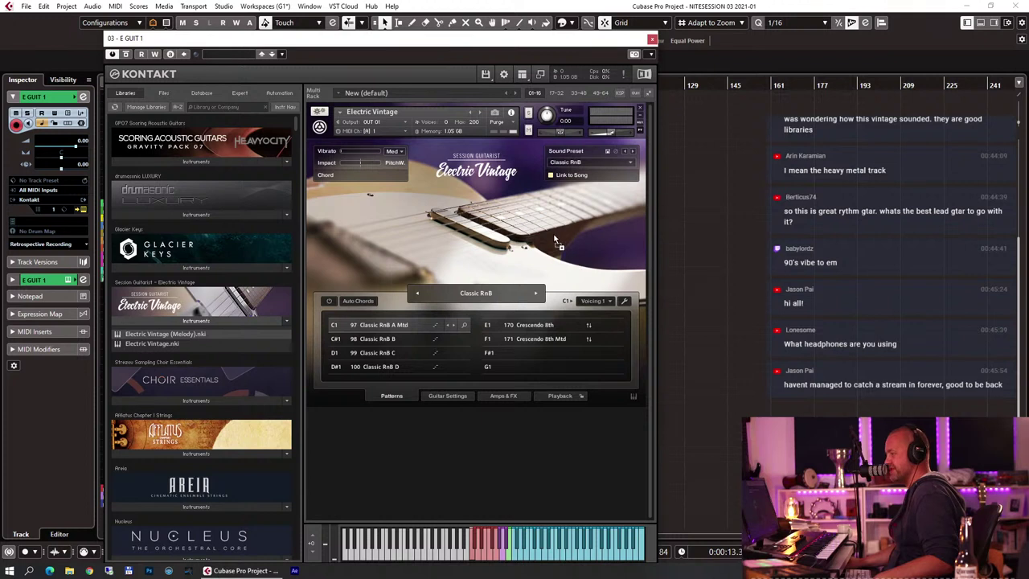
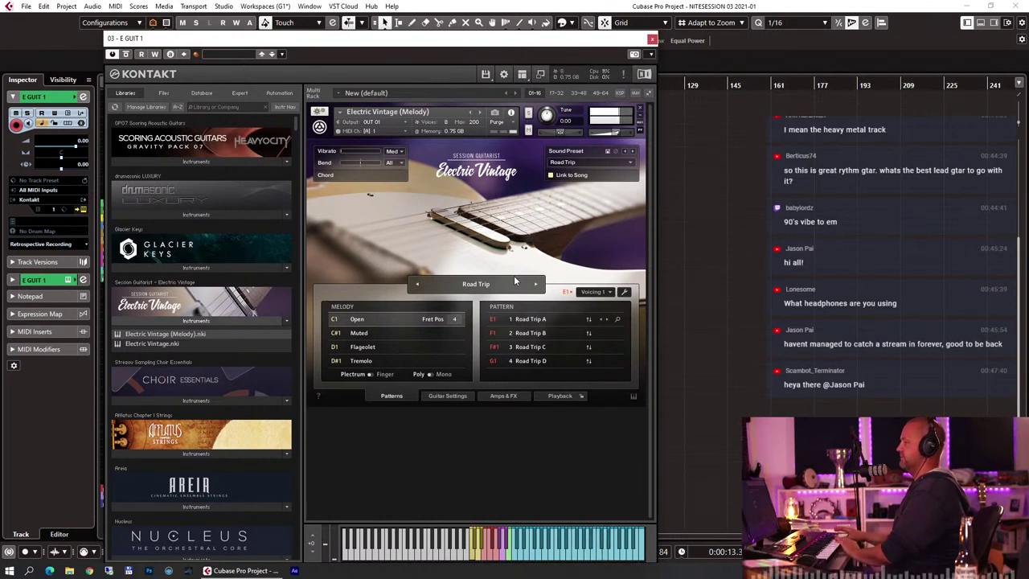
click(448, 396)
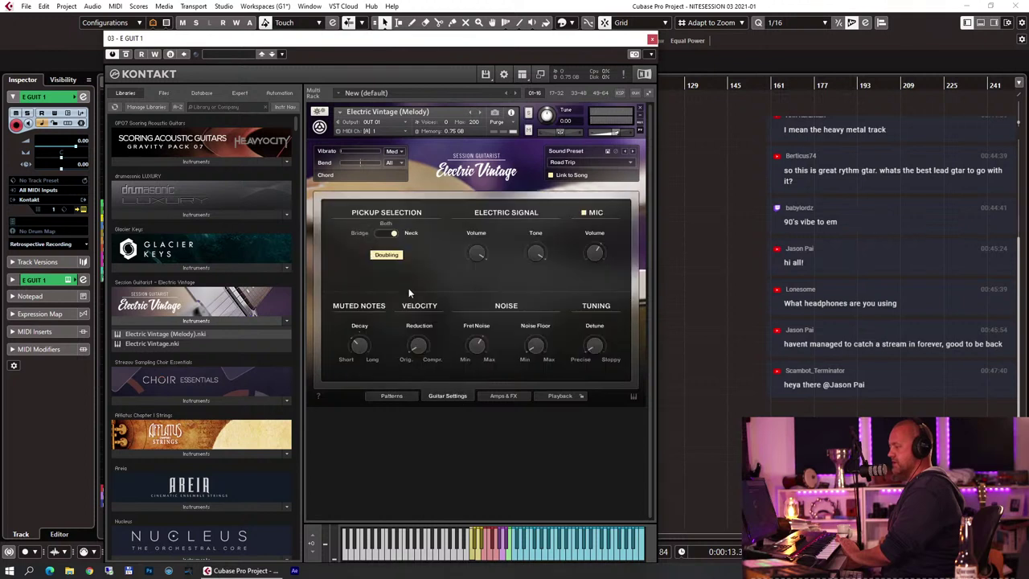
click(392, 235)
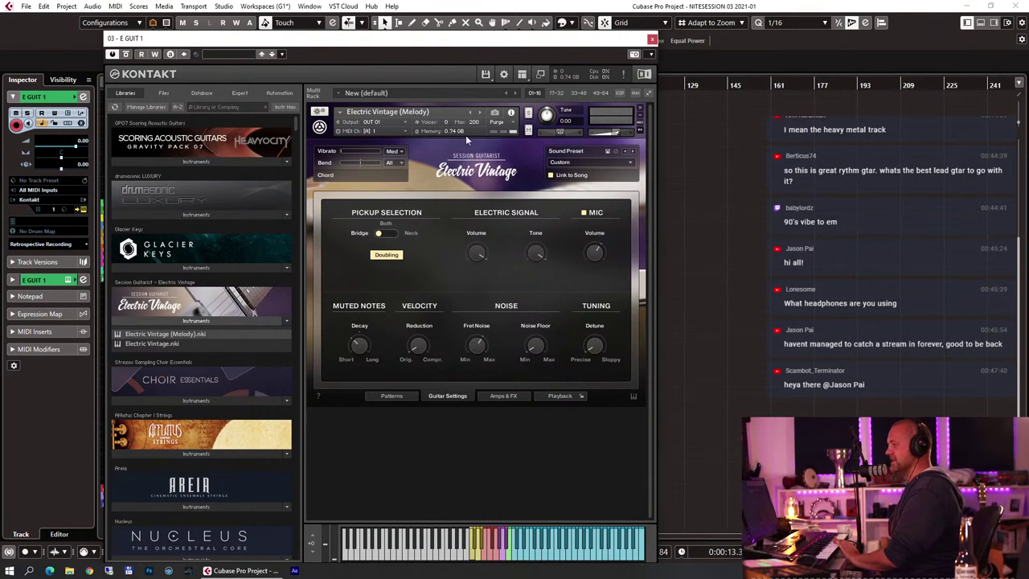
Load the Gritty Brit song from the song browser in Electric Vintage (Melody)
click(396, 396)
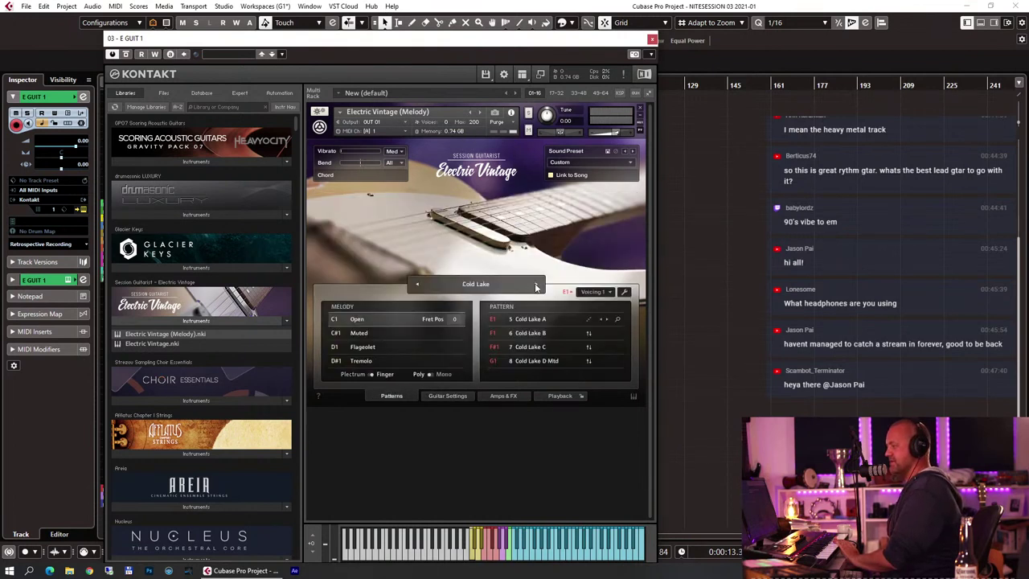
click(473, 284)
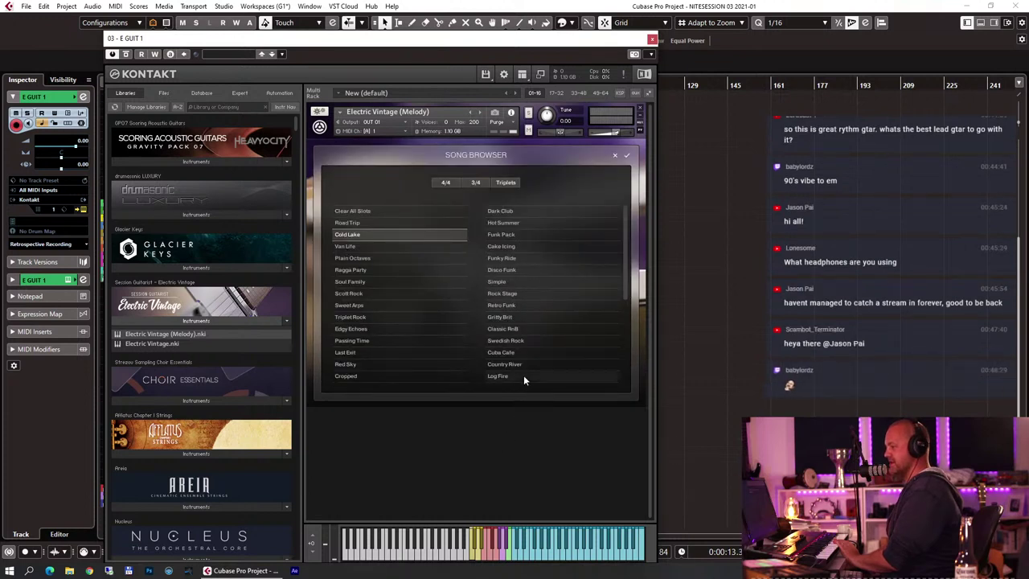
click(523, 321)
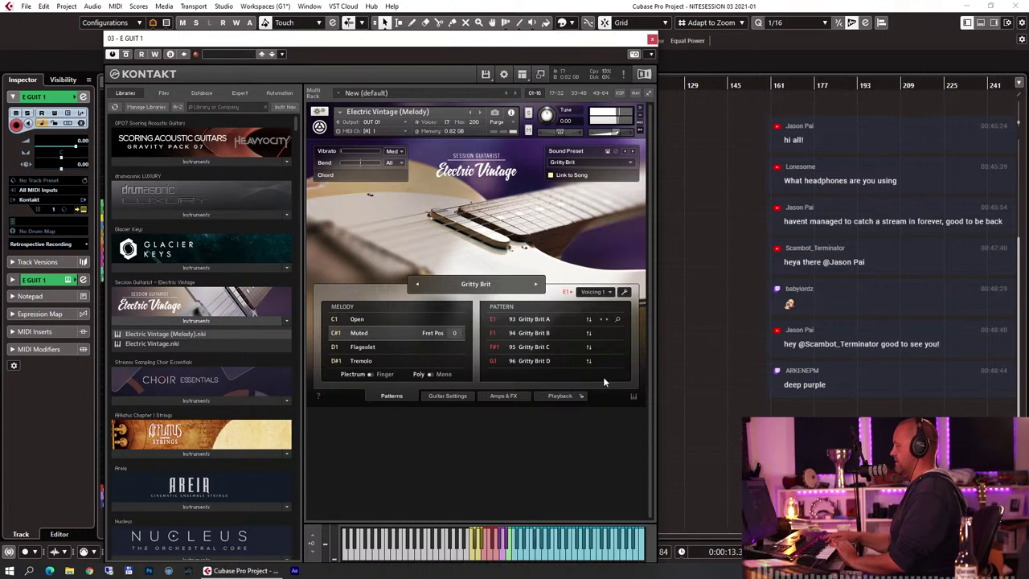
Try the muted notes decay at 55% in the guitar settings, and raise it towards Long
click(447, 396)
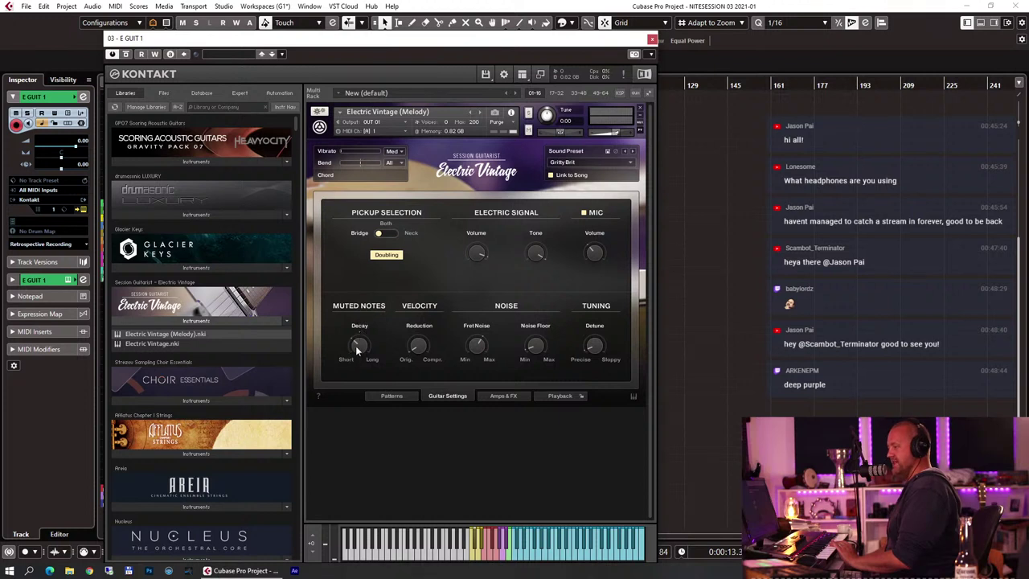
drag(357, 349, 354, 361)
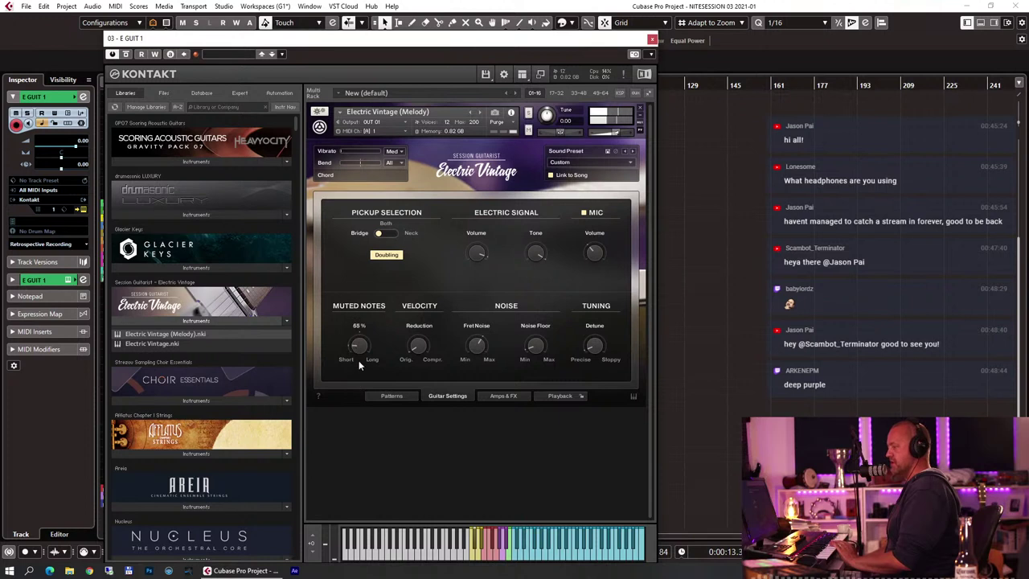
drag(359, 361, 384, 277)
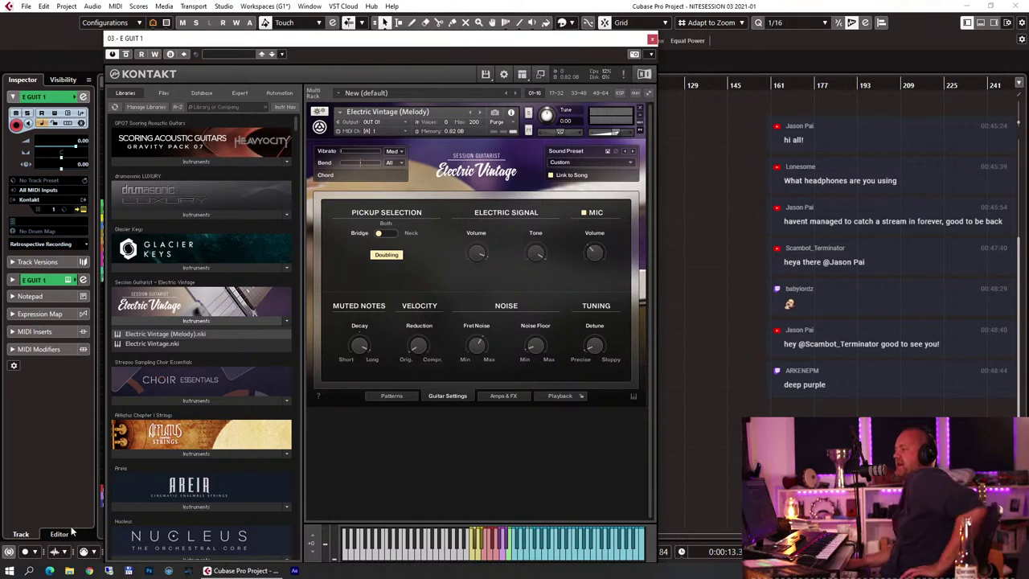
Replace the guitar with A Minor - Acoustic Guitarscapes from Scoring Acoustic Guitars, and return to the library's main folder list
click(196, 161)
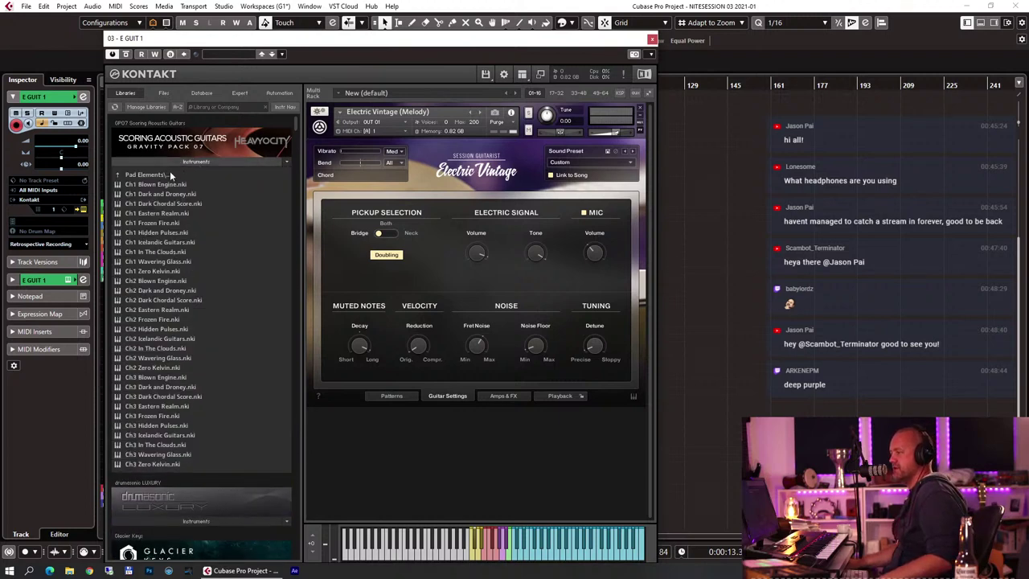
click(169, 172)
click(164, 174)
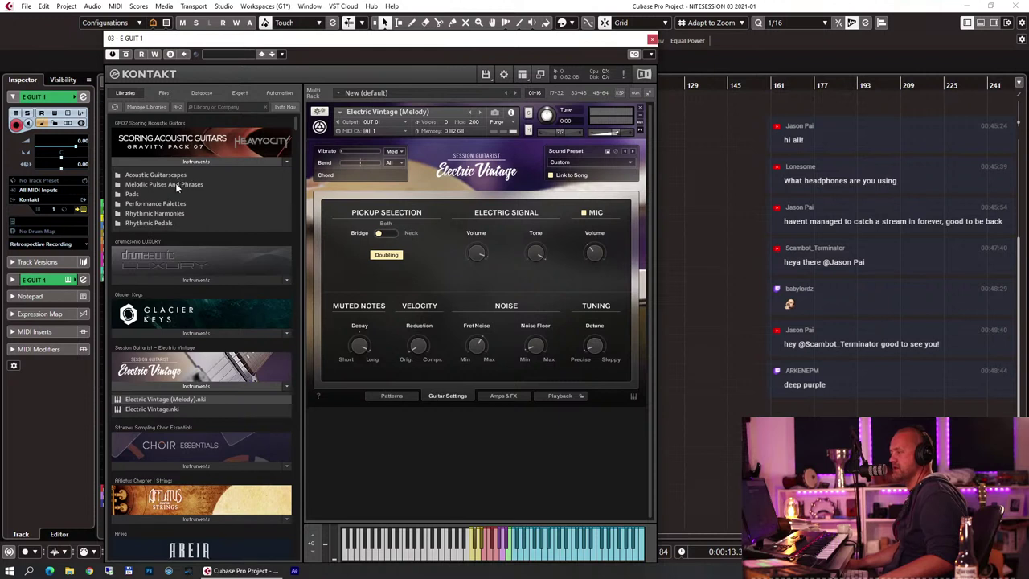
click(156, 175)
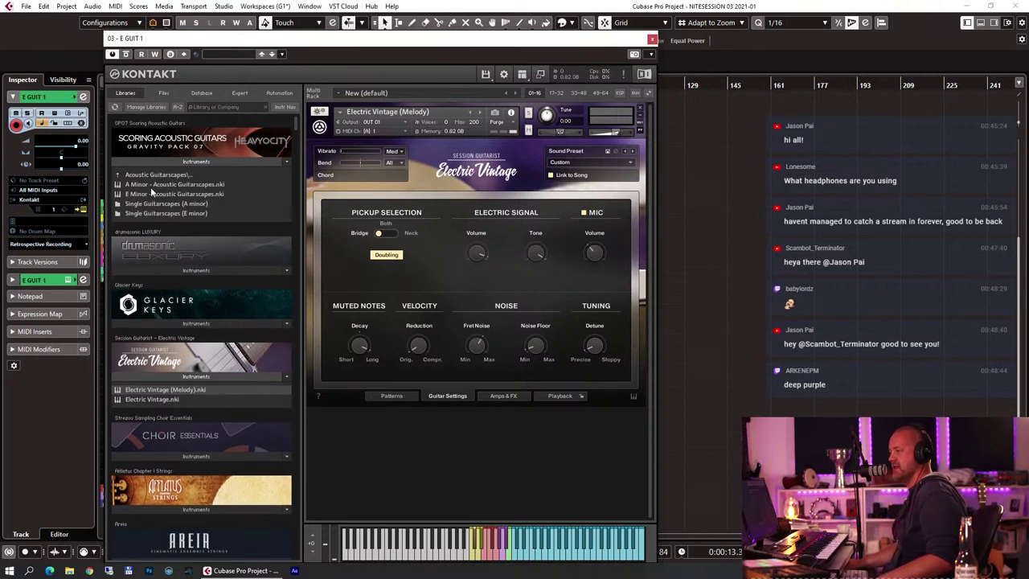
double_click(144, 185)
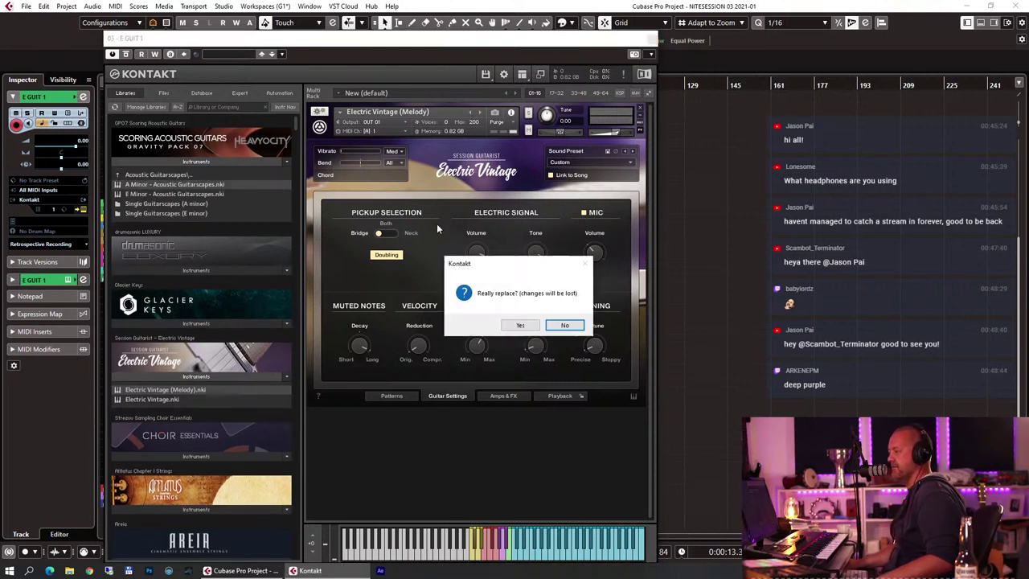
click(534, 327)
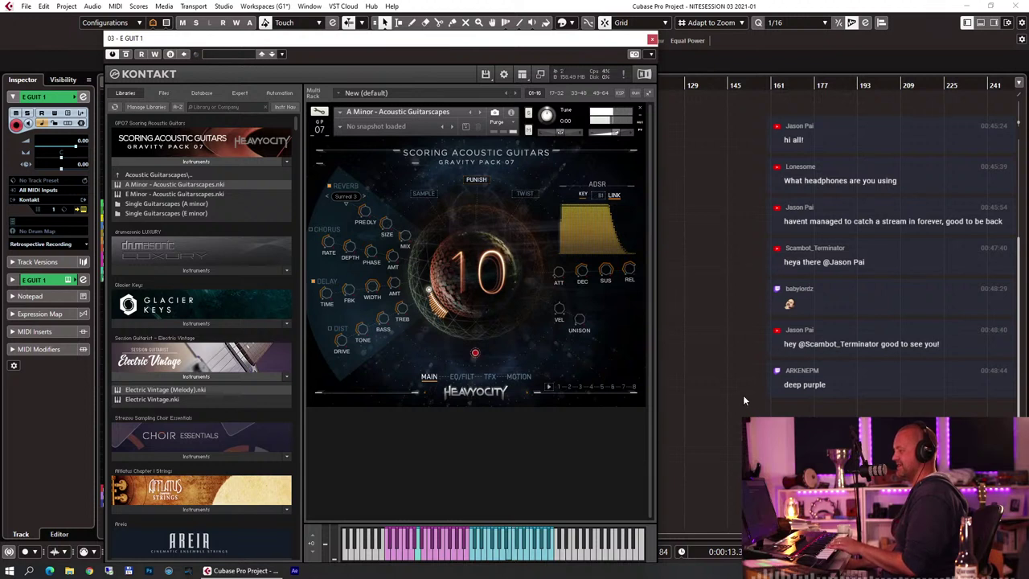
click(161, 176)
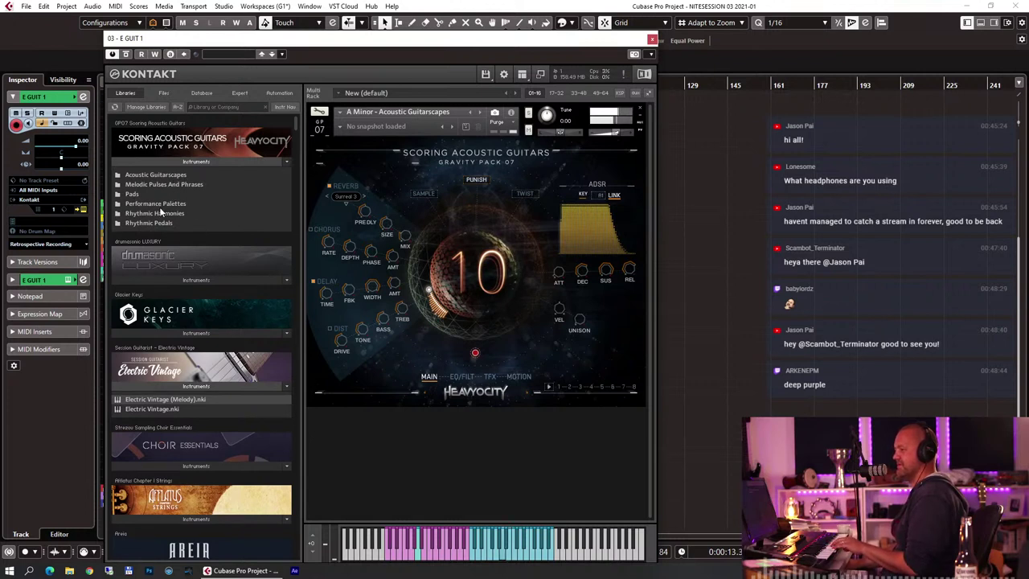
Audition A Minor - Nylon Phrase Menu and Am - Nylon + Steel Pulses in FWD and REV versions from Melodic Pulses And Phrases
click(154, 185)
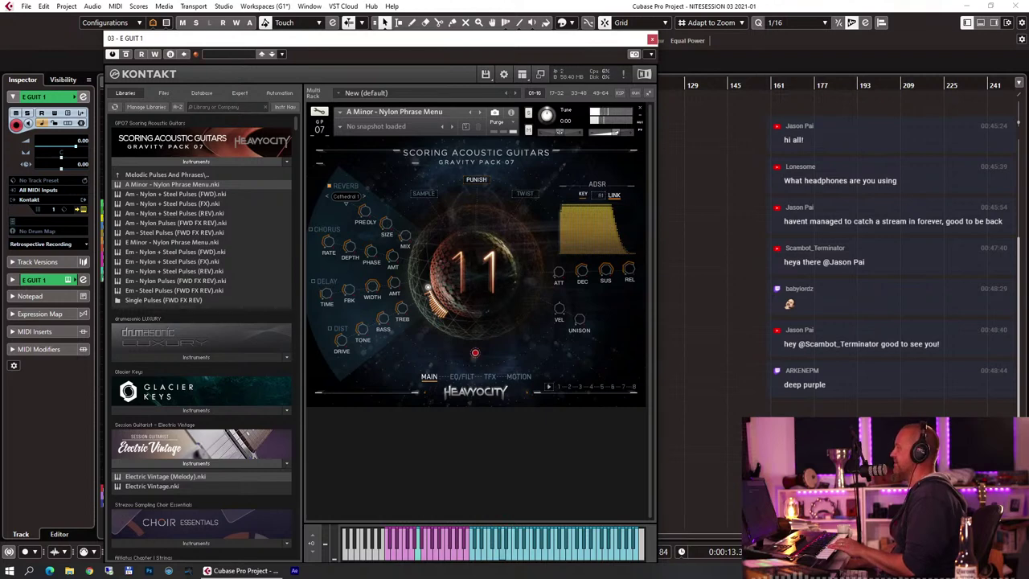
key(Escape)
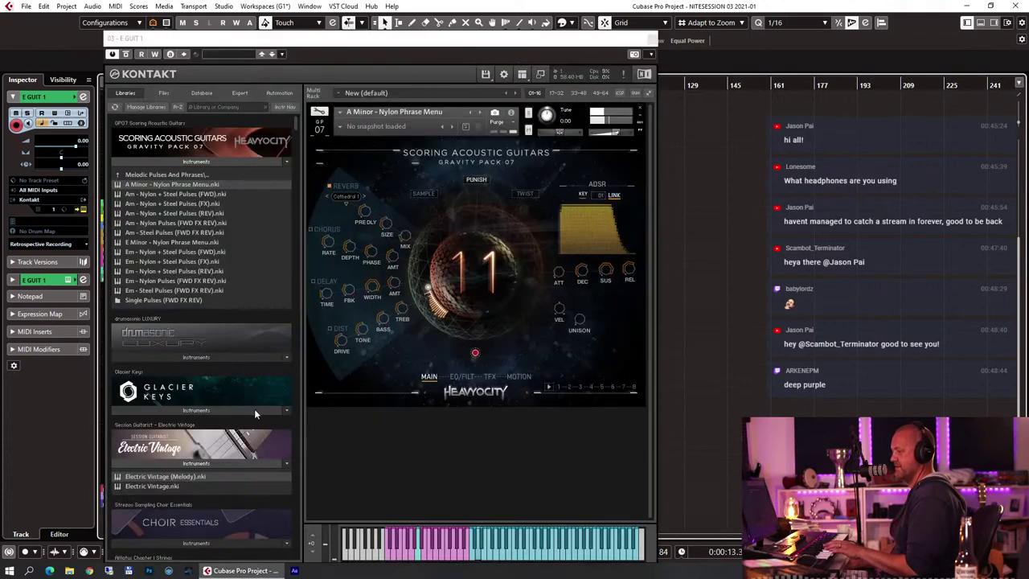
click(254, 408)
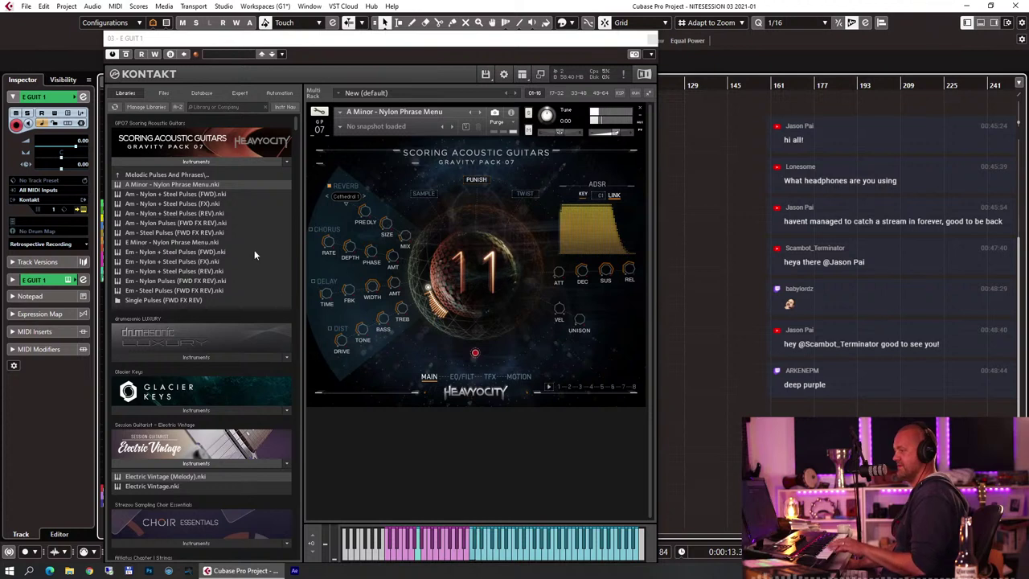
click(476, 121)
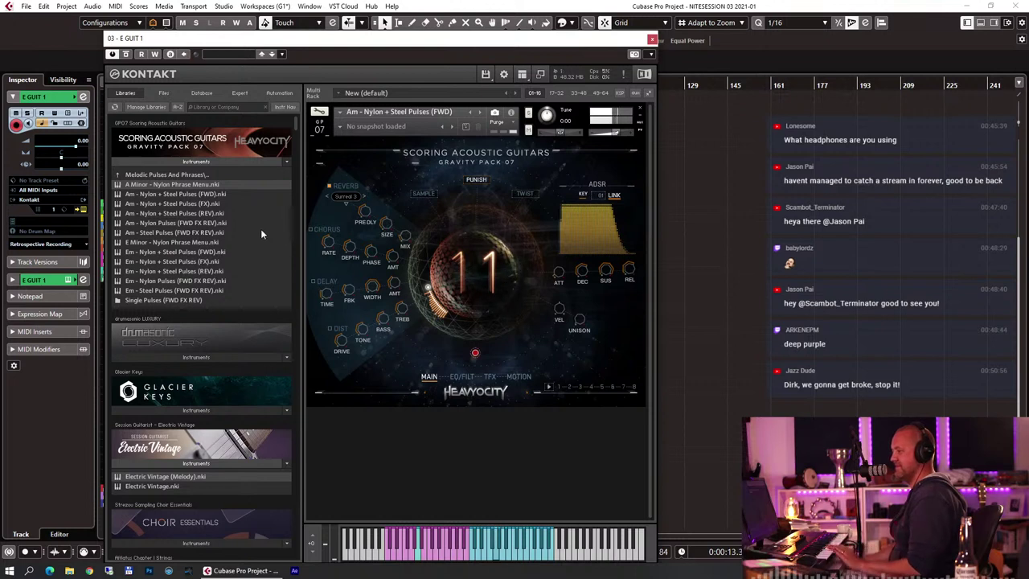
click(179, 214)
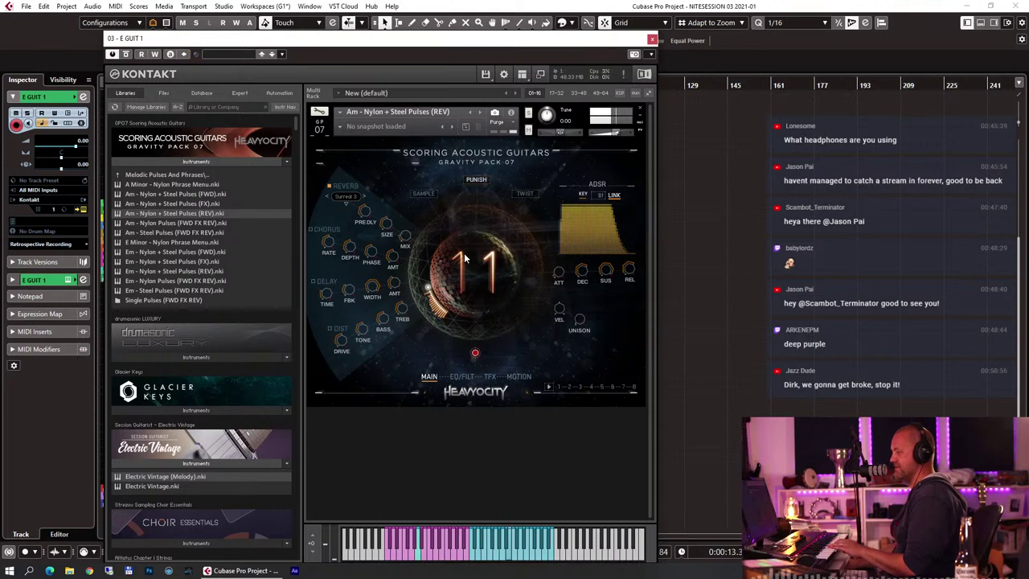
Replace the guitar with Am Scapes + Pedals + Pulses (REV) from the library's Performance Palettes folder
click(155, 174)
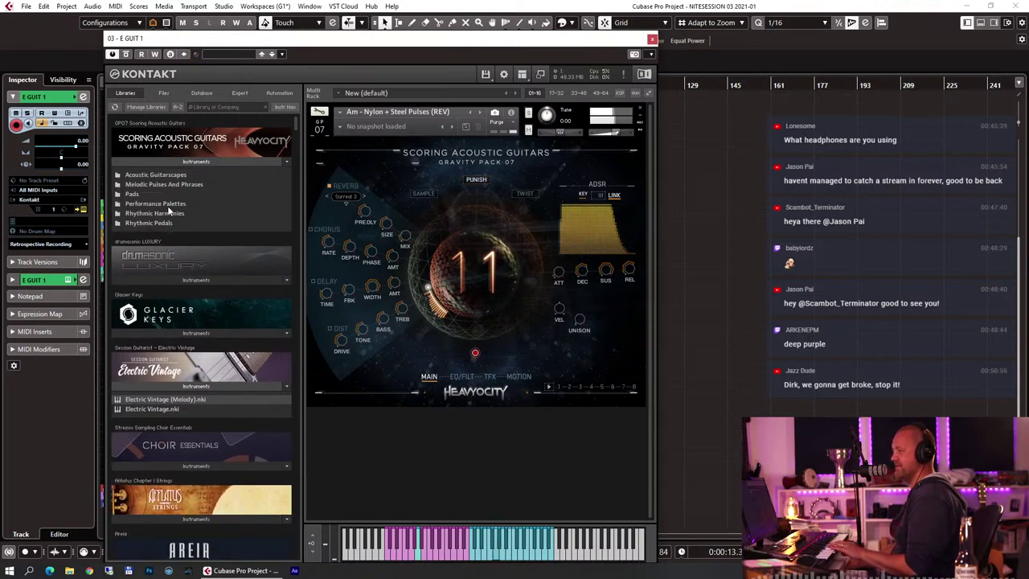
click(169, 204)
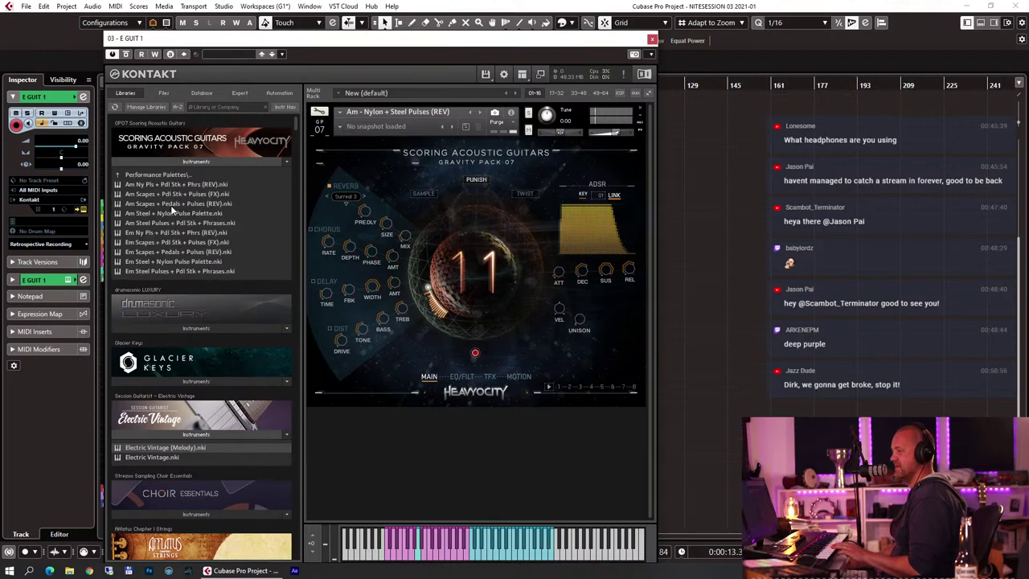
click(171, 205)
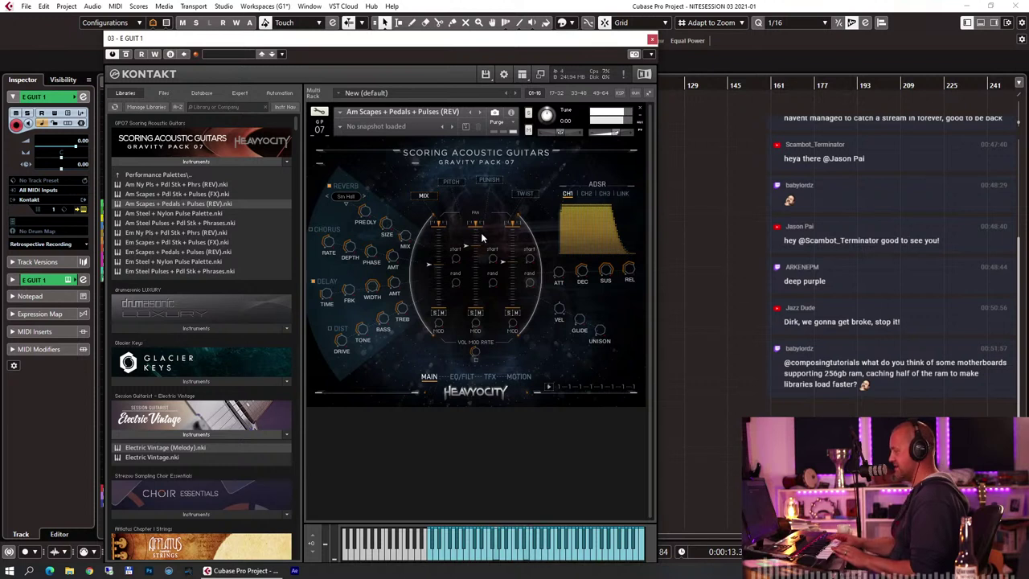
Remove Am Scapes + Pedals + Pulses (REV) from the Kontakt rack and close the instrument window
click(160, 162)
scroll(233, 227, down, 2)
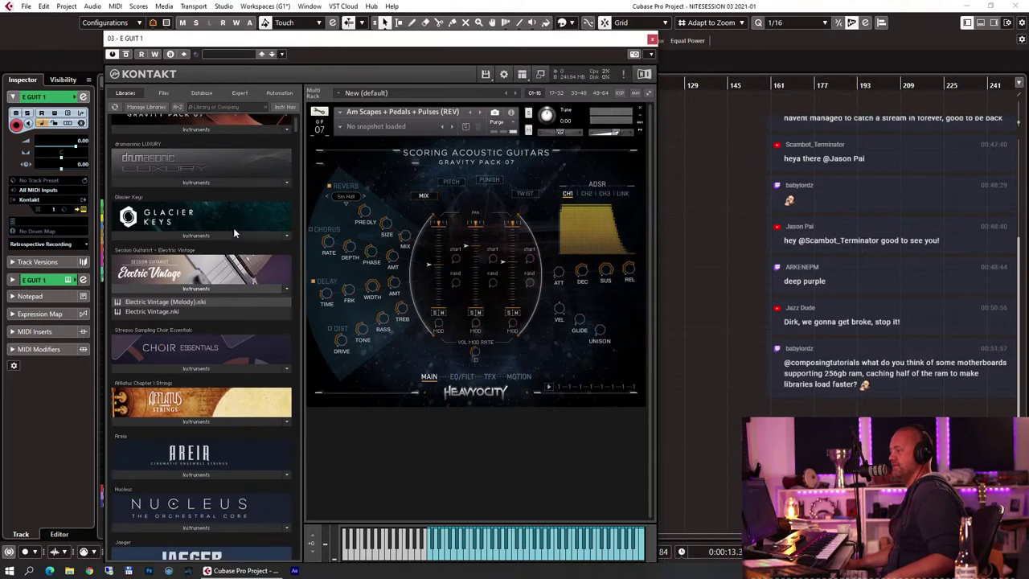
scroll(234, 229, down, 2)
scroll(234, 228, up, 3)
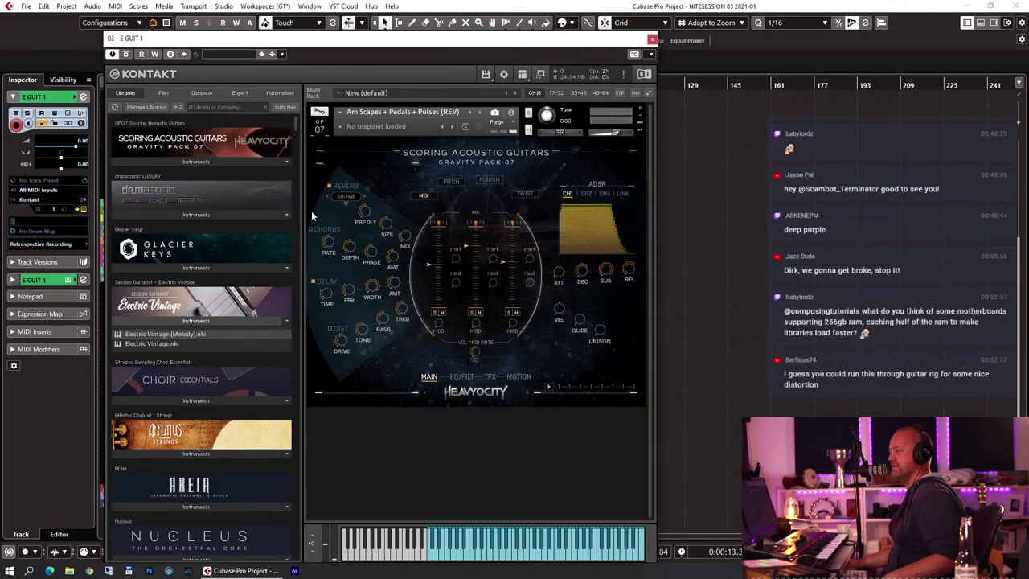
click(640, 110)
click(652, 39)
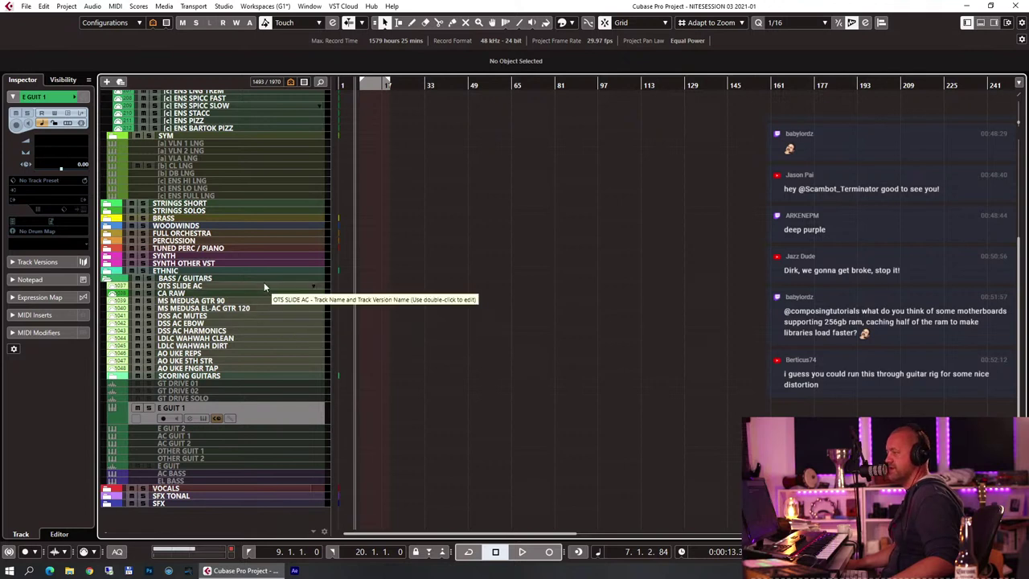
Select the OTS SLIDE AC guitar track, and switch the open track folder from BASS / GUITARS to ETHNIC
click(211, 286)
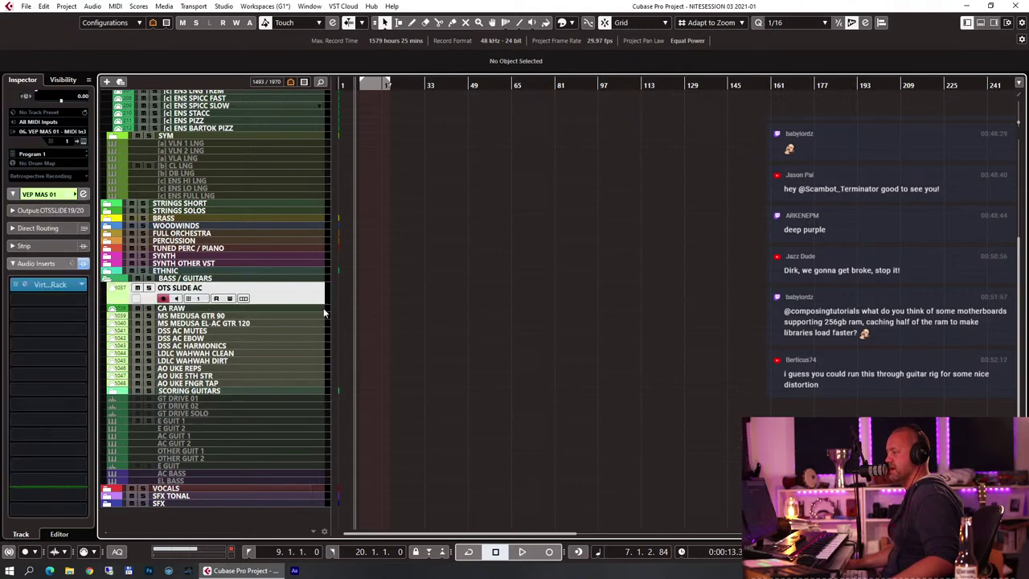
scroll(491, 324, up, 4)
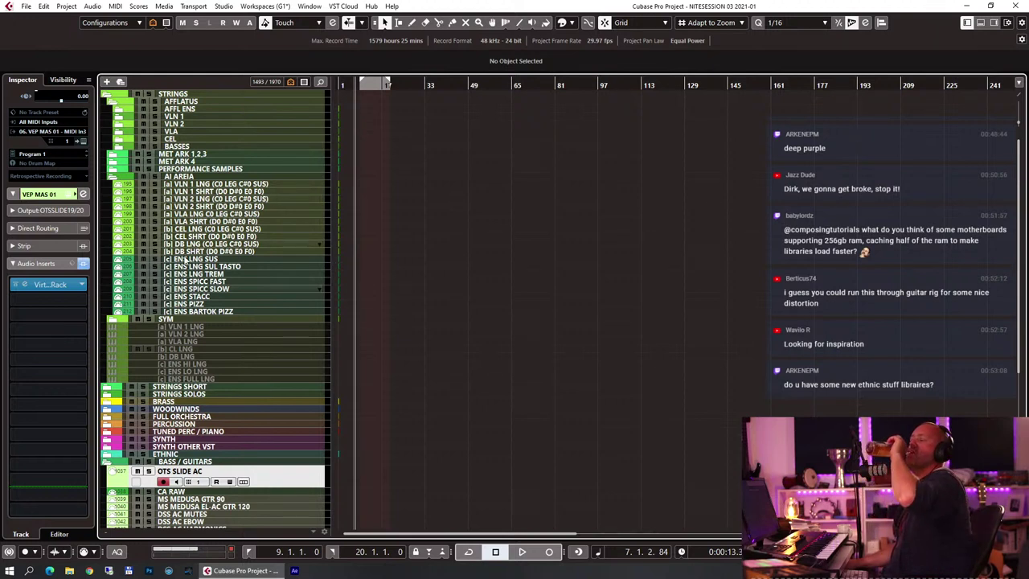
click(108, 462)
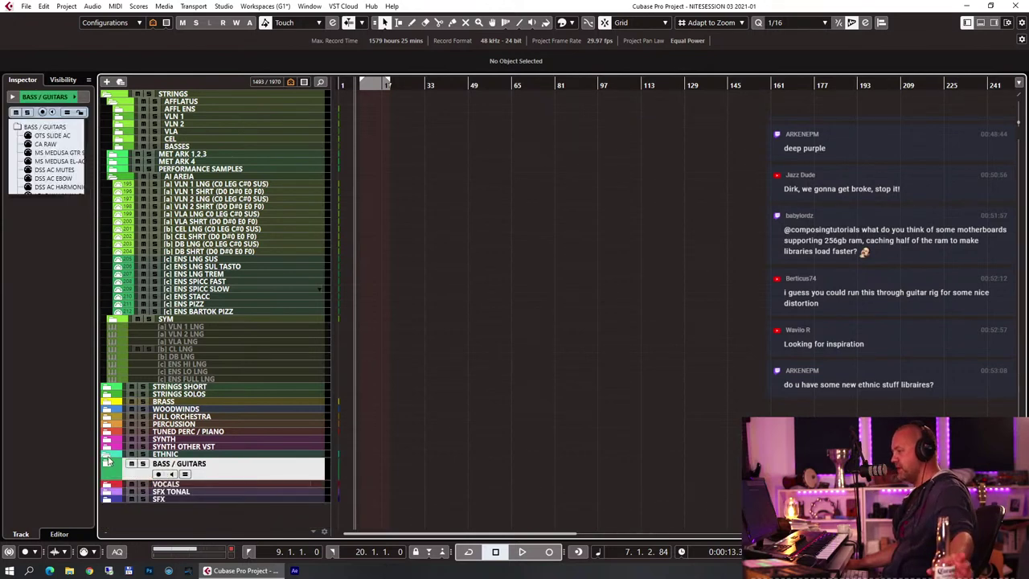
click(107, 455)
scroll(499, 257, down, 2)
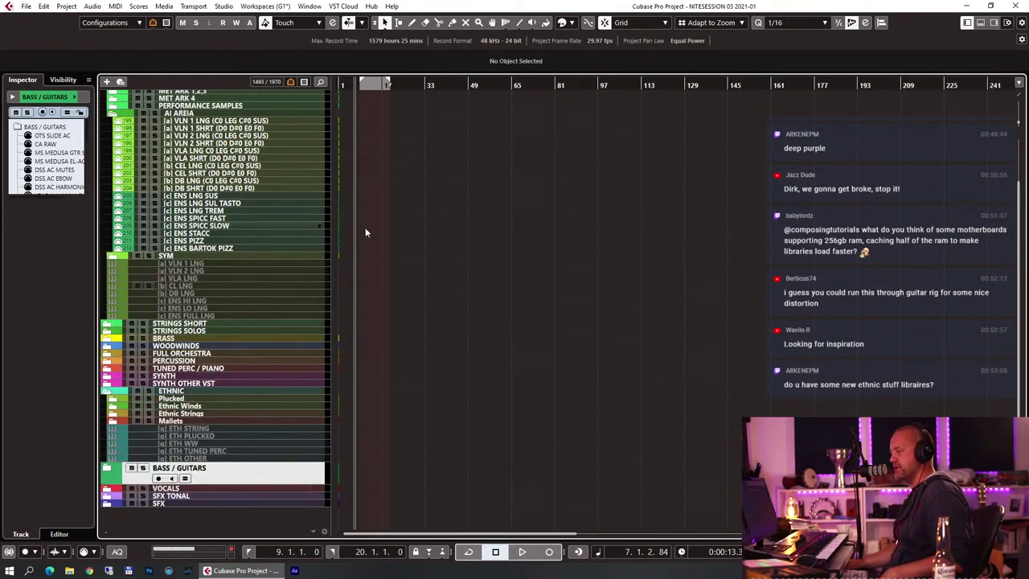
Collapse the AI AREIA and AFFLATUS subfolders and the whole STRINGS folder in the track list
click(118, 113)
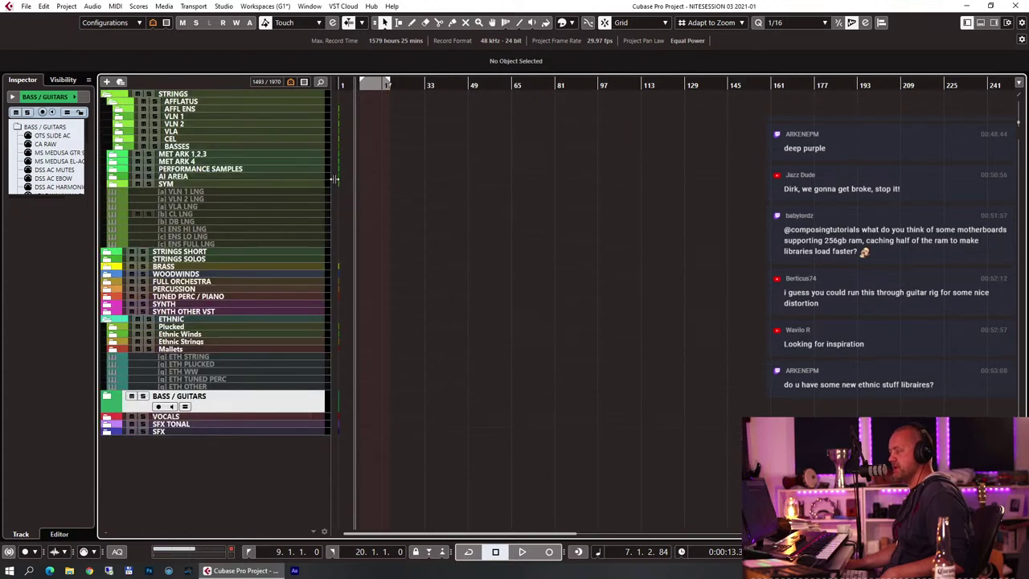
click(112, 103)
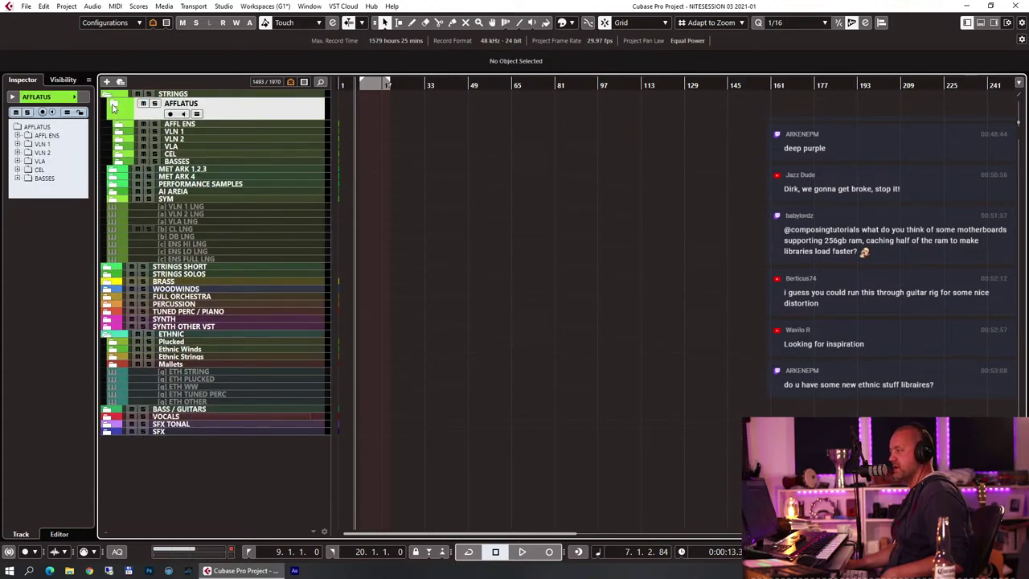
click(114, 107)
click(108, 96)
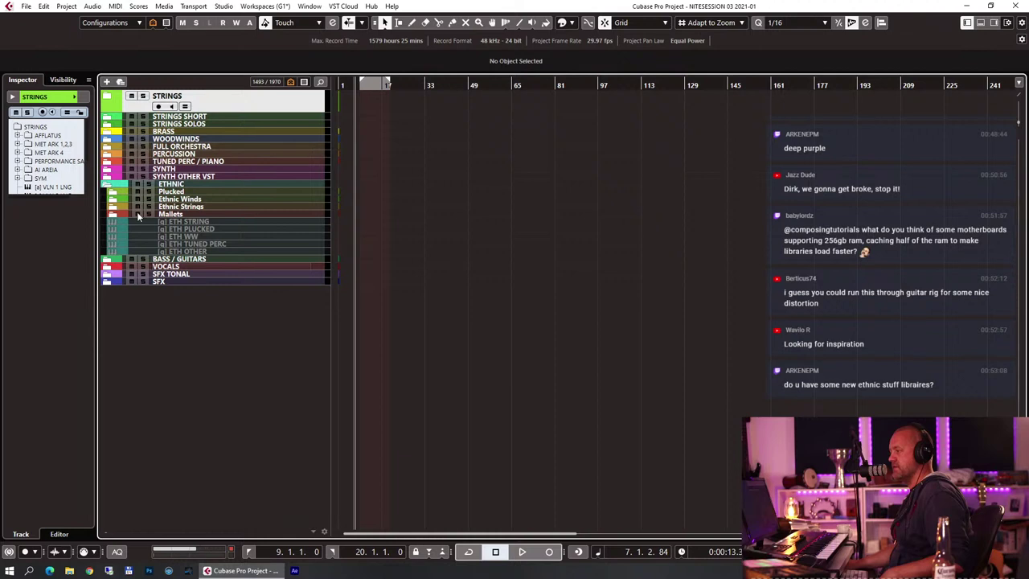
Expand the Plucked folder under ETHNIC together with its ERA and Plucked Other subfolders
click(114, 192)
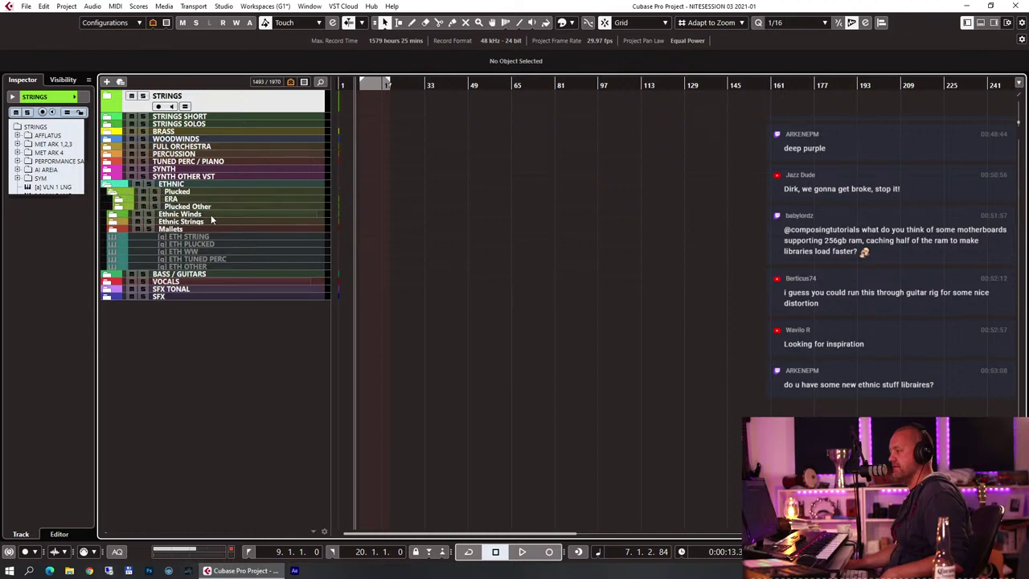
click(119, 199)
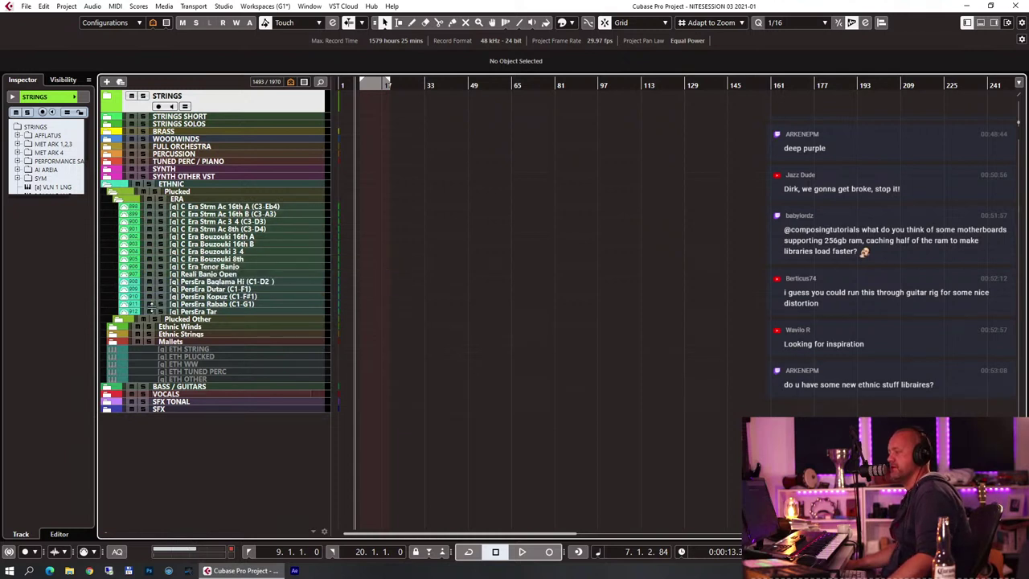
click(119, 320)
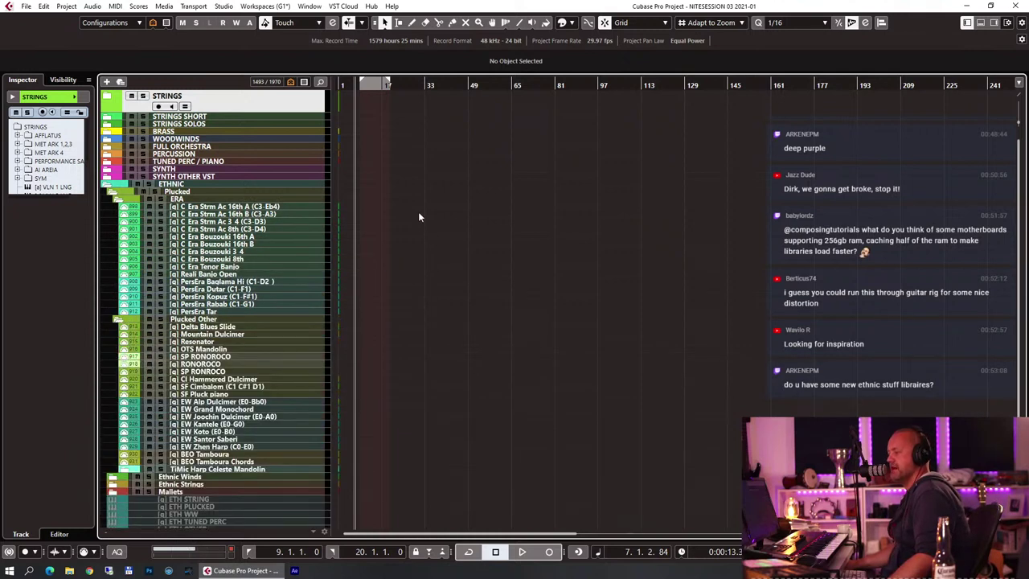
Audition RONOROCO layered with CI Hammered Dulcimer, followed by the Resonator, Mountain Dulcimer and OTS Mandolin tracks in Plucked Other
click(225, 364)
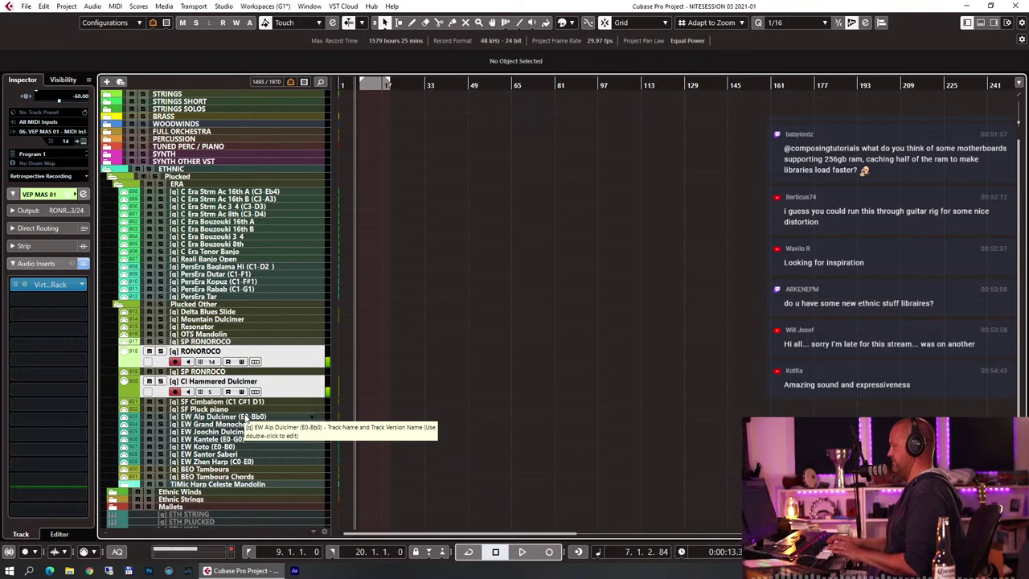
click(210, 328)
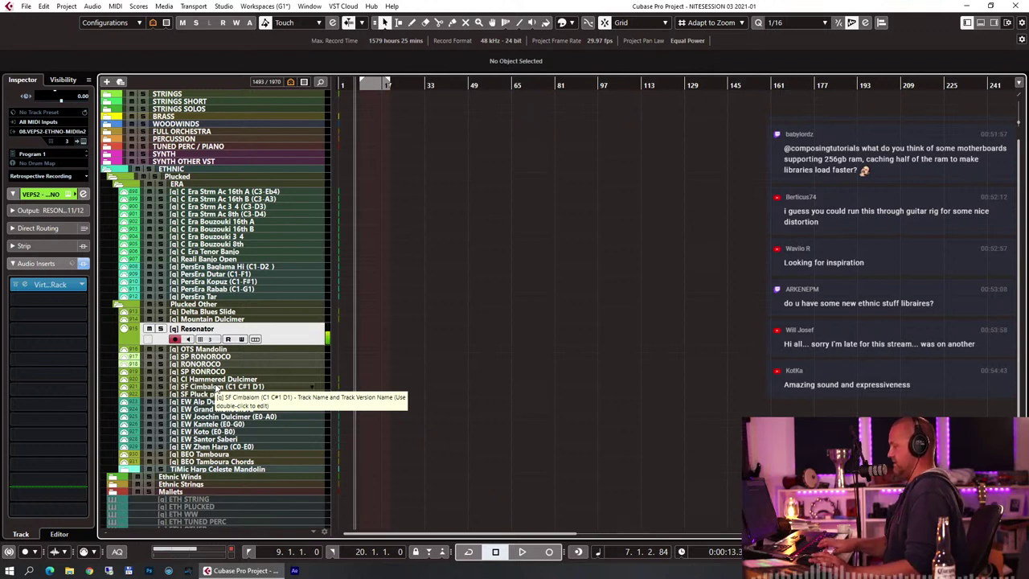
click(208, 320)
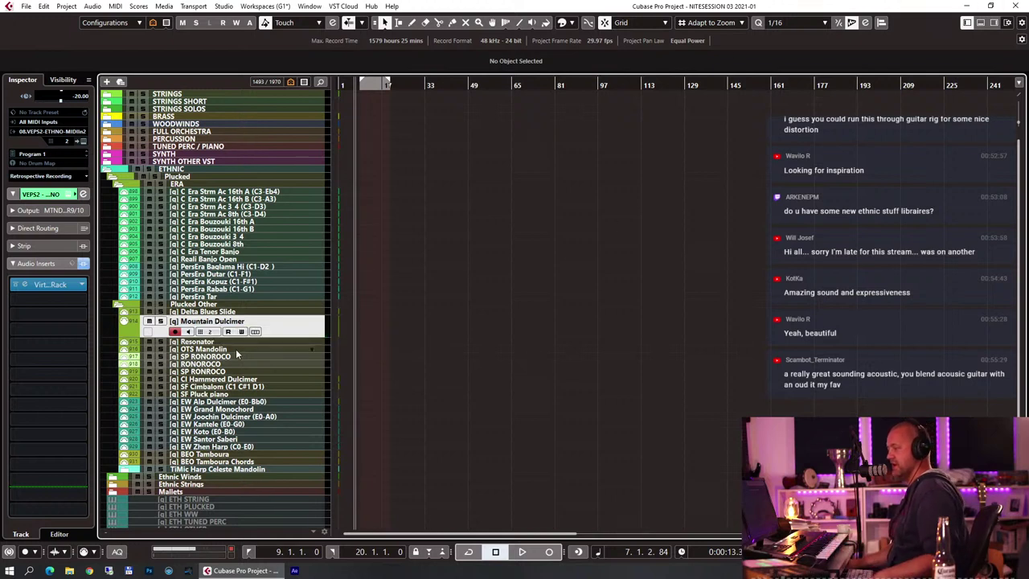
click(238, 351)
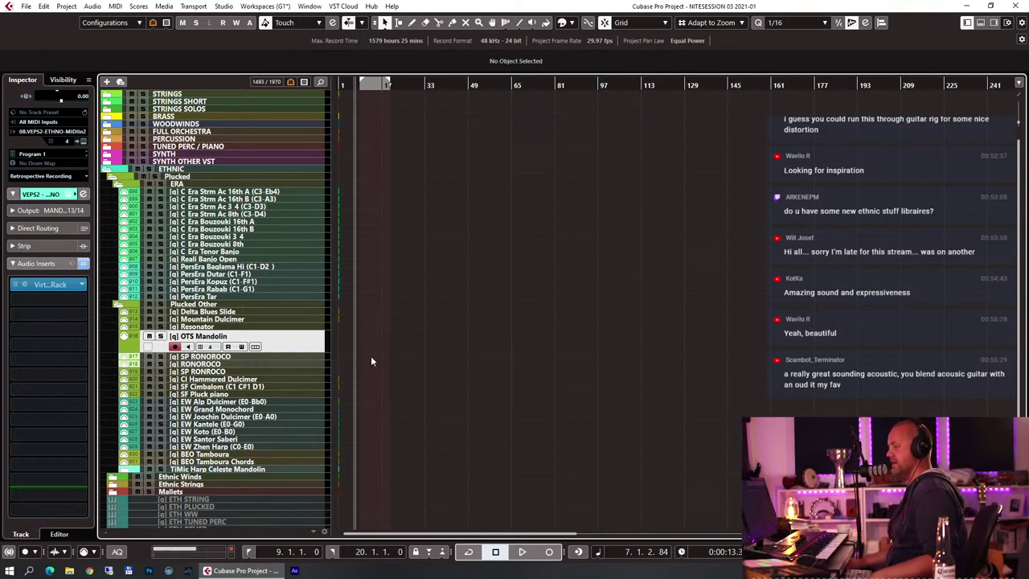
Audition the EW Alp Dulcimer, EW Grand Monochord and EW Joochin Dulcimer tracks in Plucked Other
click(270, 404)
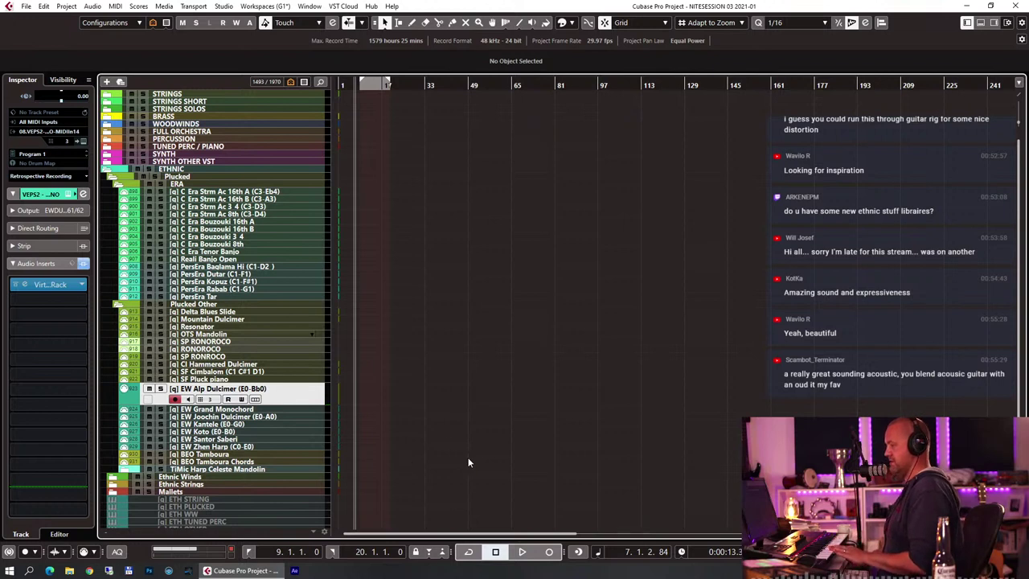
click(280, 411)
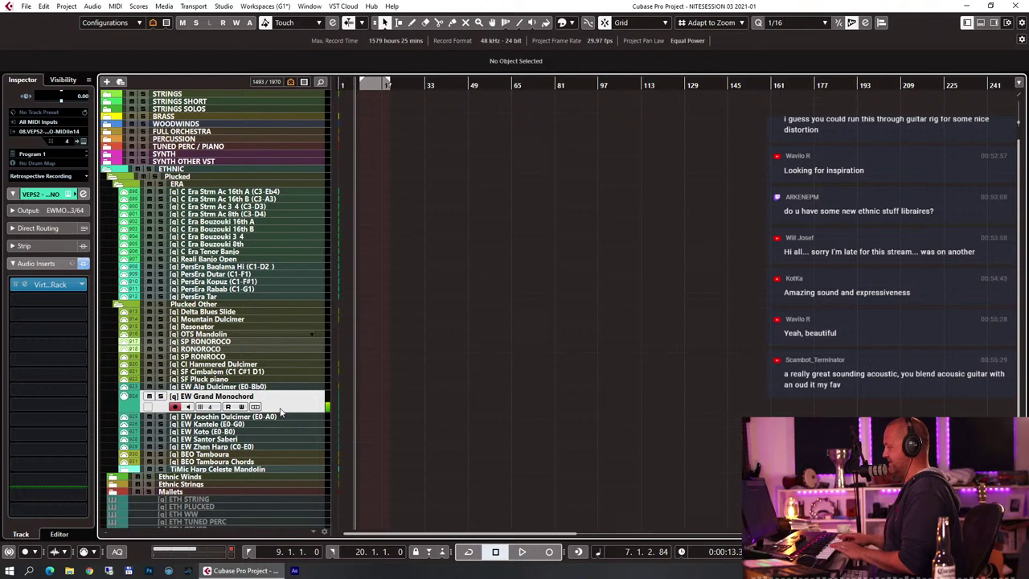
click(254, 414)
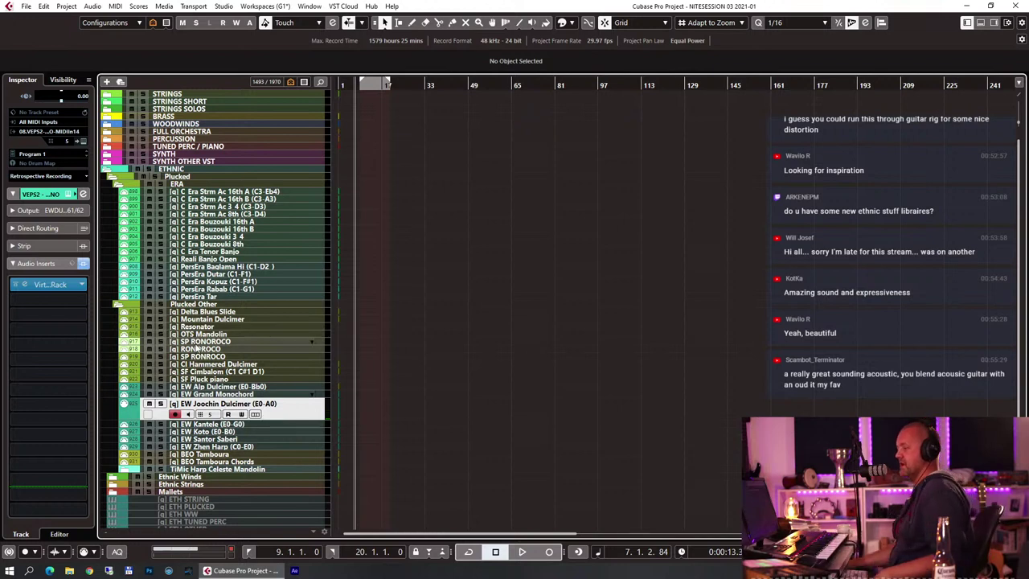
Expand the TiMic Harp Celeste Mandolin folder, and audition its Single track and the EW Santor Saberi track
click(132, 470)
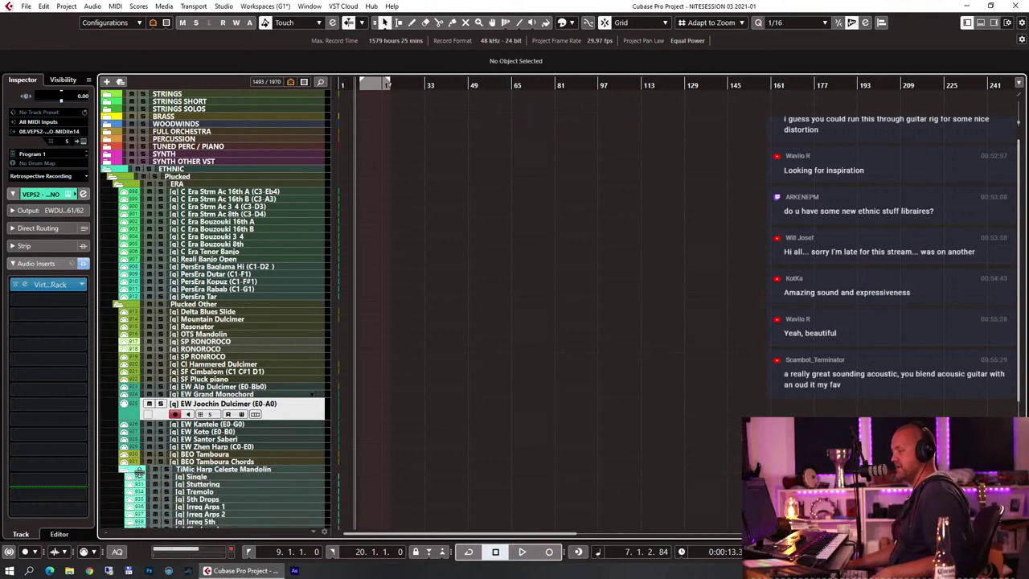
scroll(264, 461, down, 2)
click(223, 390)
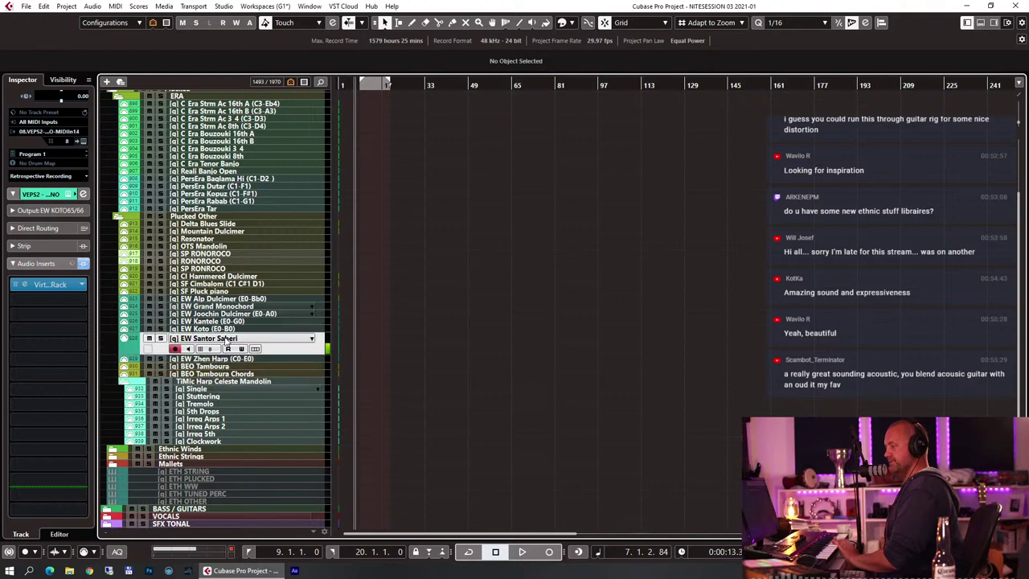
click(226, 336)
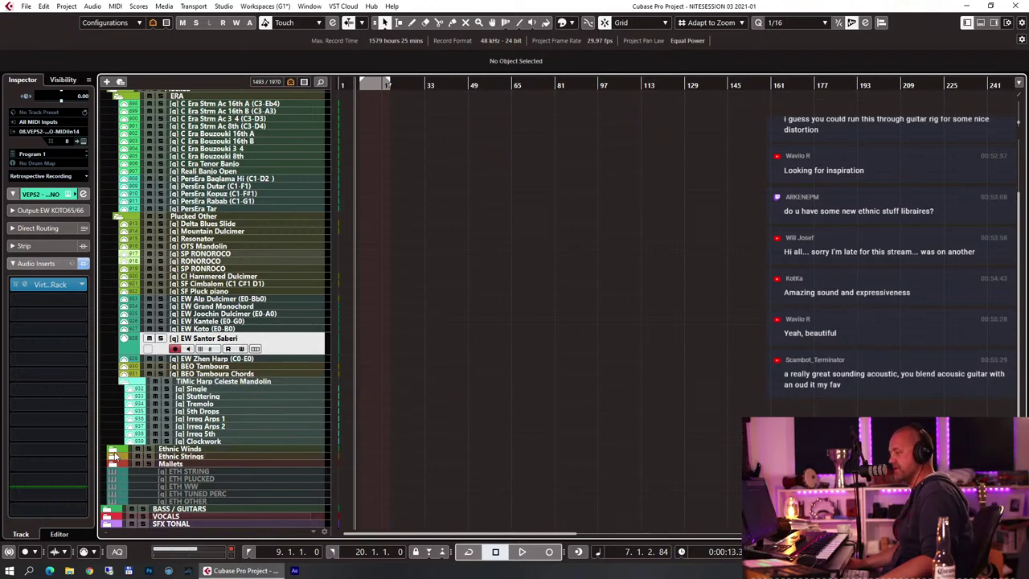
Expand the Ethnic Winds folder and select the JADE SUONA SOP track for playing
click(112, 448)
scroll(306, 388, down, 3)
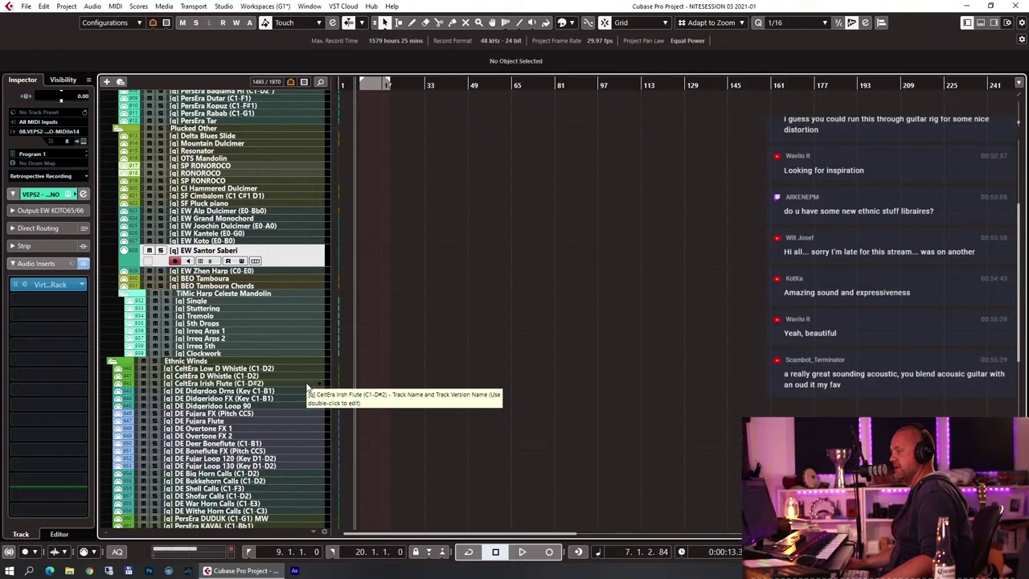
scroll(306, 382, down, 3)
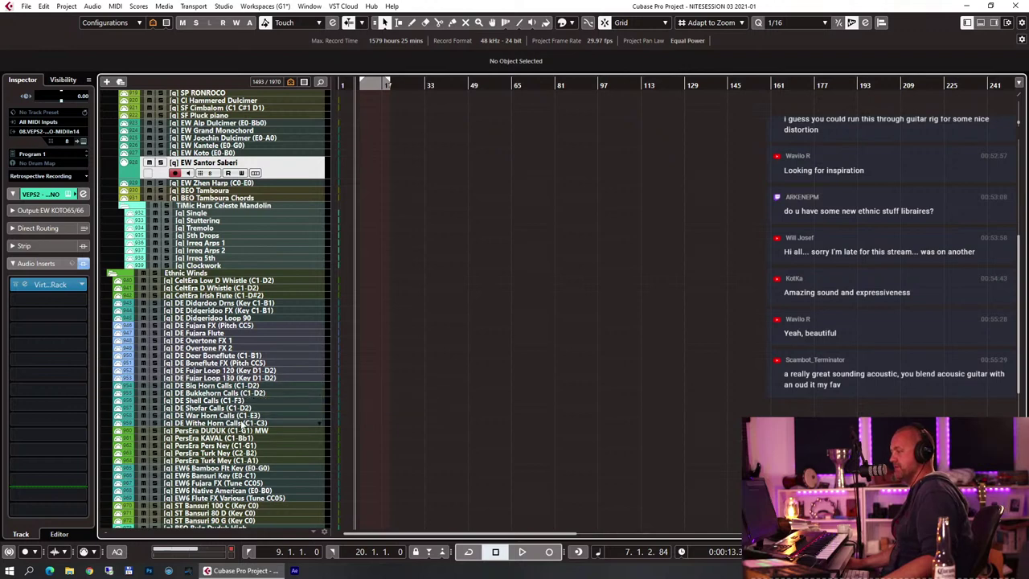
scroll(241, 418, down, 7)
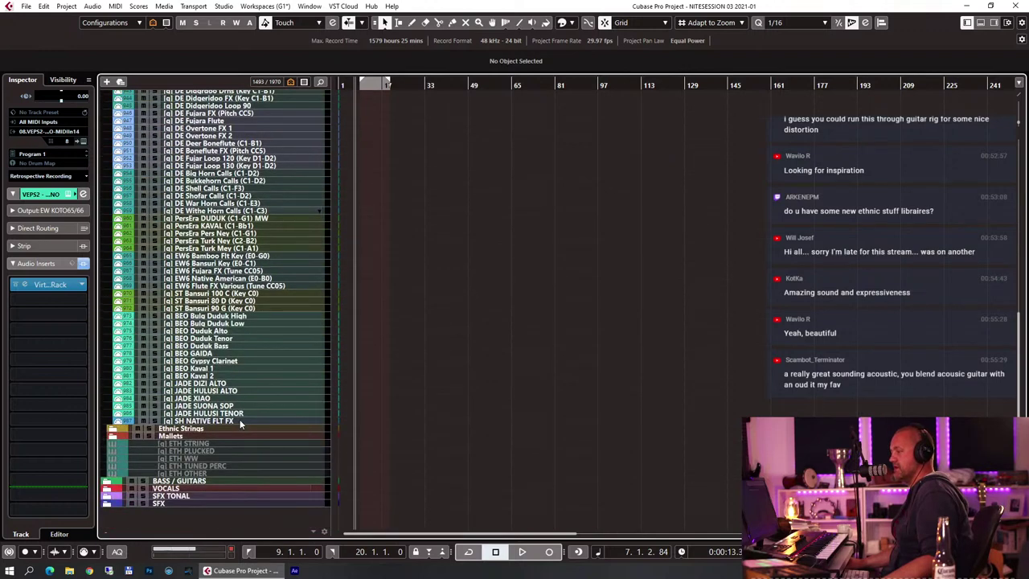
click(219, 406)
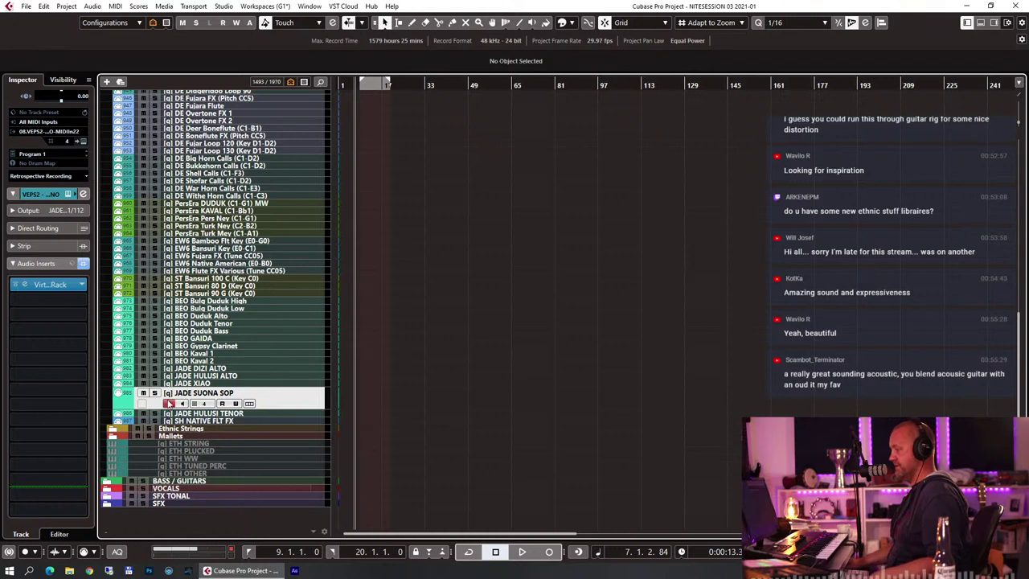
Audition the JADE XIAO, JADE DIZI ALTO and SH NATIVE FLT FX tracks in Ethnic Winds
click(207, 386)
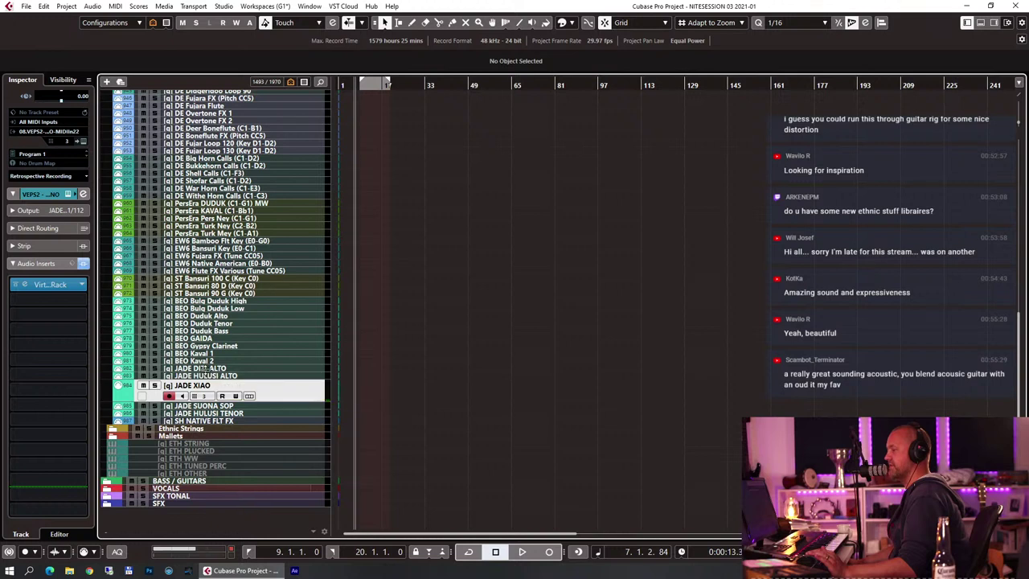
click(207, 369)
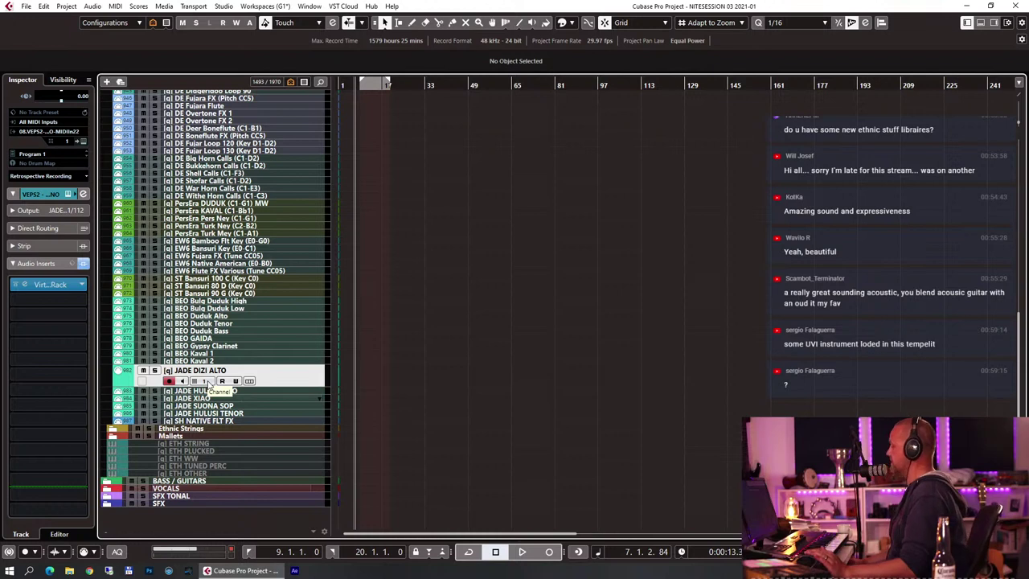
click(191, 427)
click(195, 409)
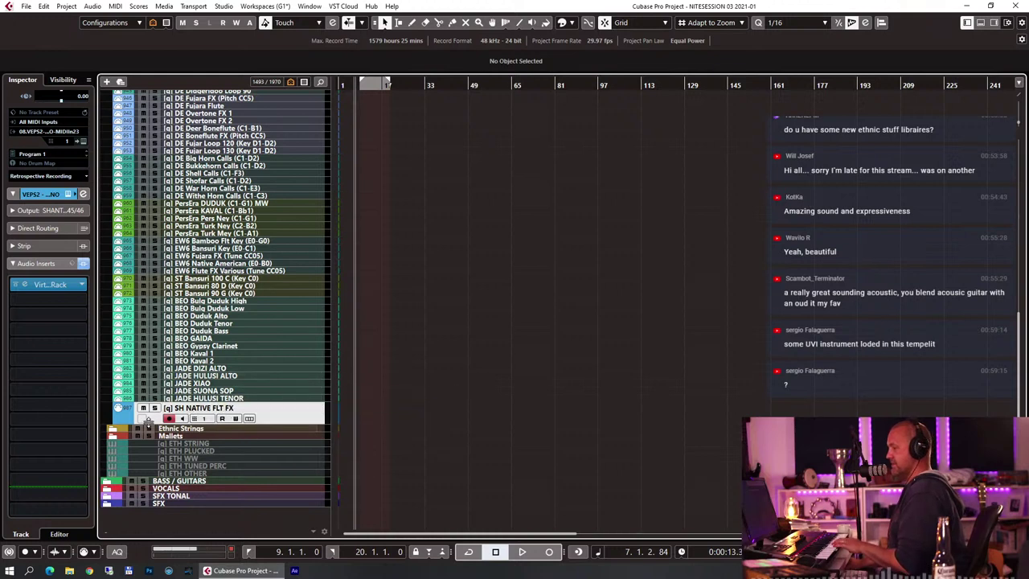
Expand the Ethnic Strings folder and audition its PersEra Lyra 1 and JADE ERHU ENS 2 STACC tracks
click(112, 428)
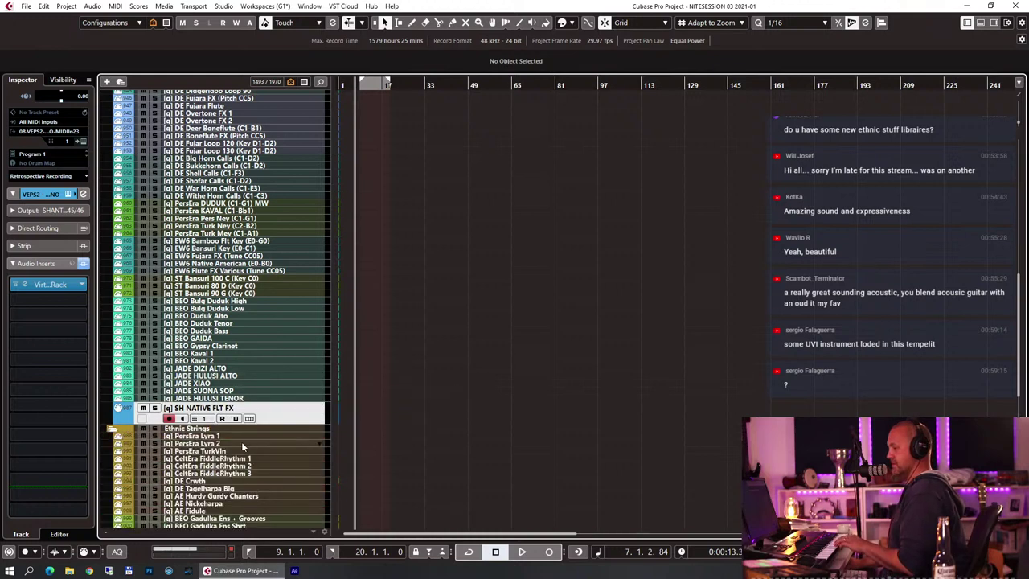
click(240, 437)
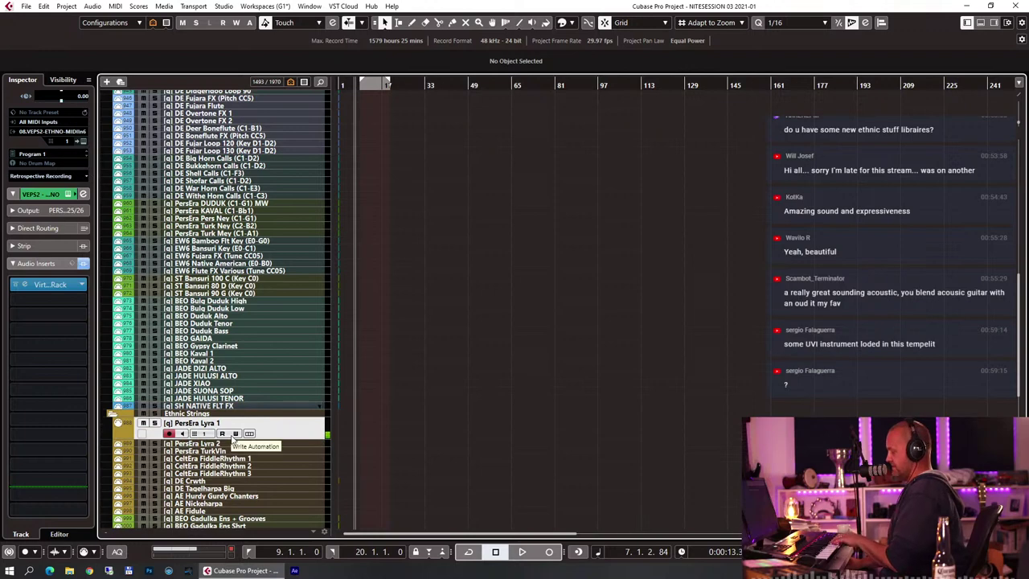
scroll(464, 349, down, 5)
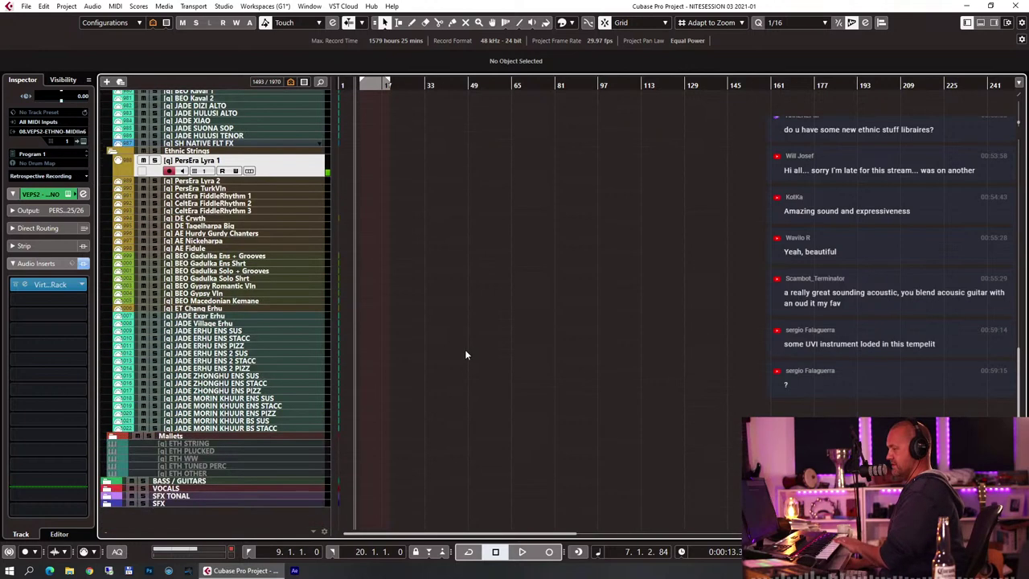
click(278, 361)
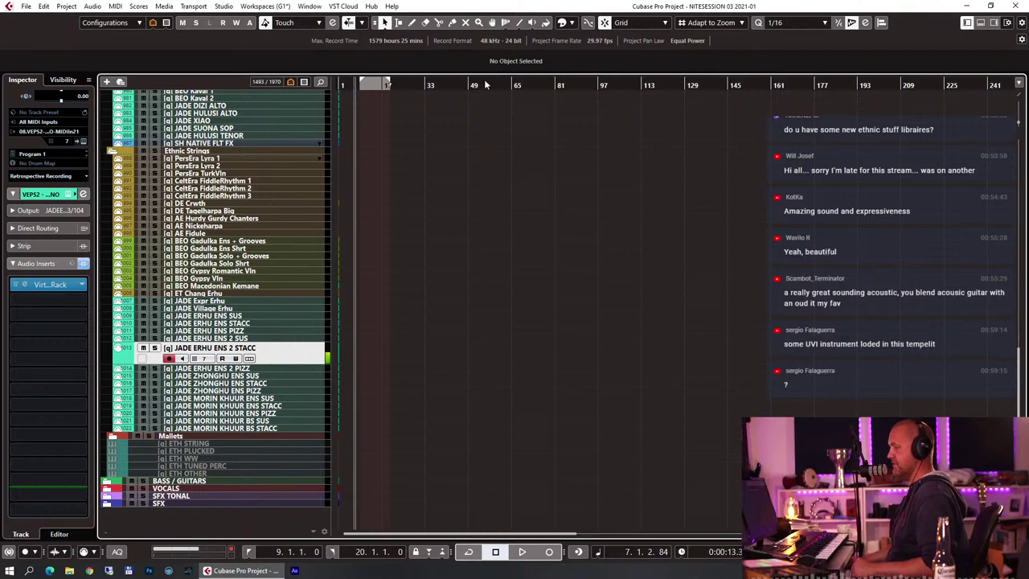
Expand the Mallets folder and audition its EW6 LogDrum, FS Zen Drum, SI Circle Bells and SI Bamblong tracks
click(114, 440)
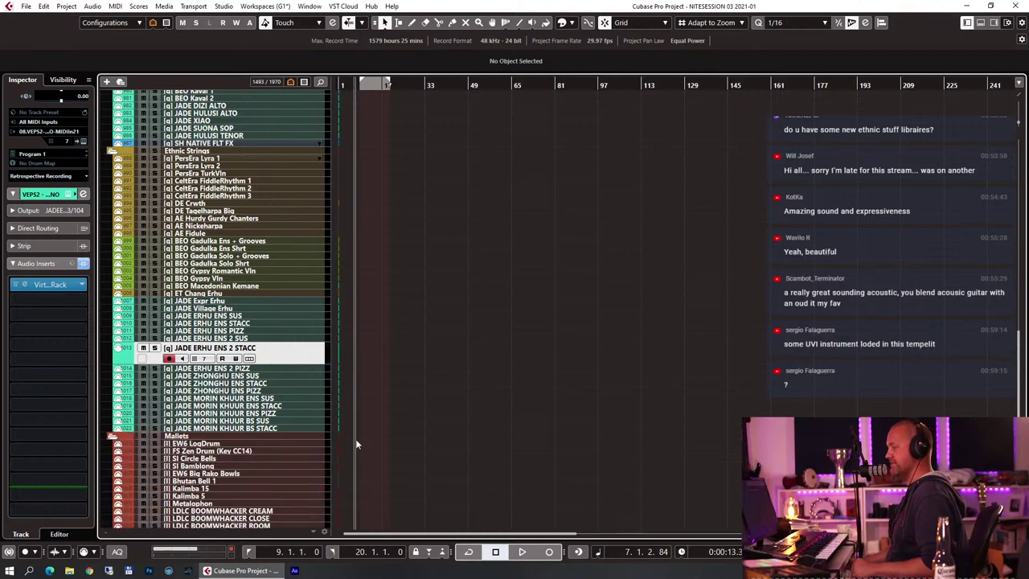
scroll(406, 377, down, 4)
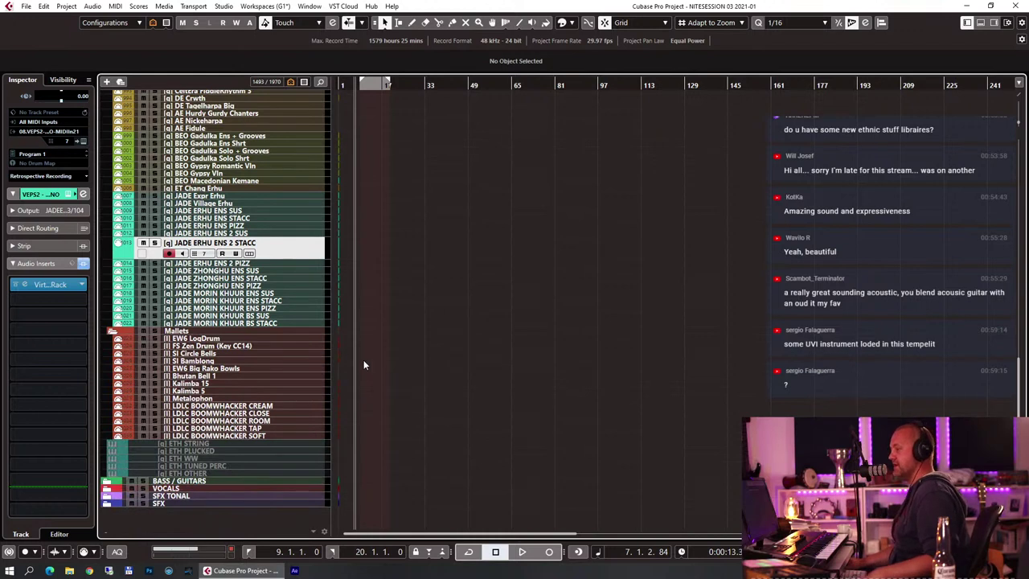
click(197, 338)
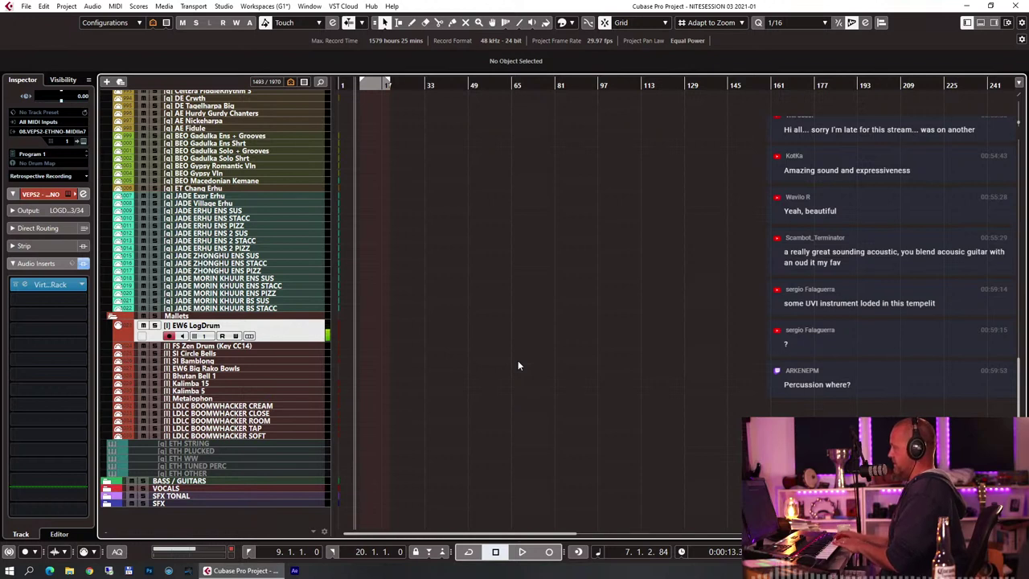
click(313, 346)
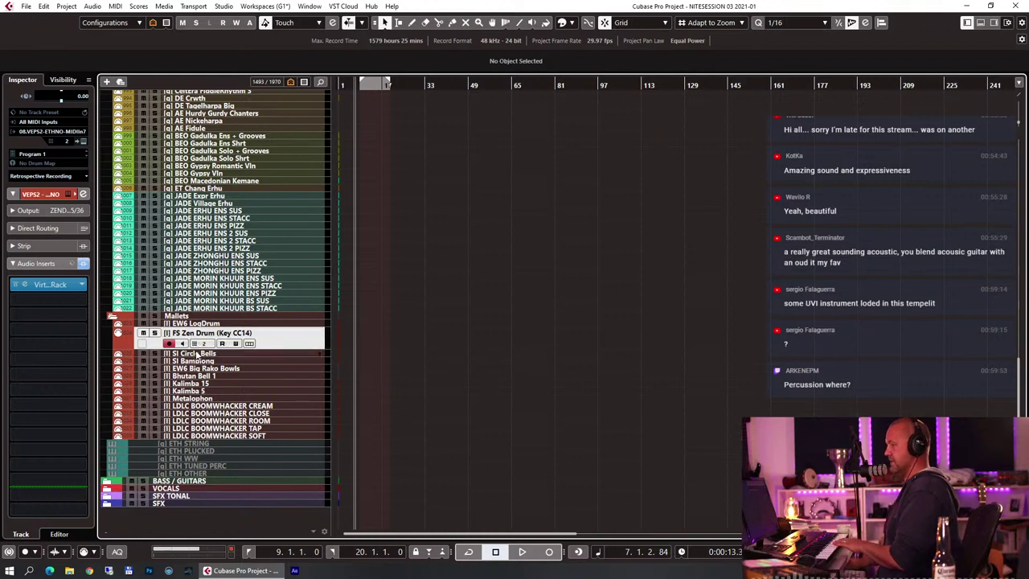
click(197, 354)
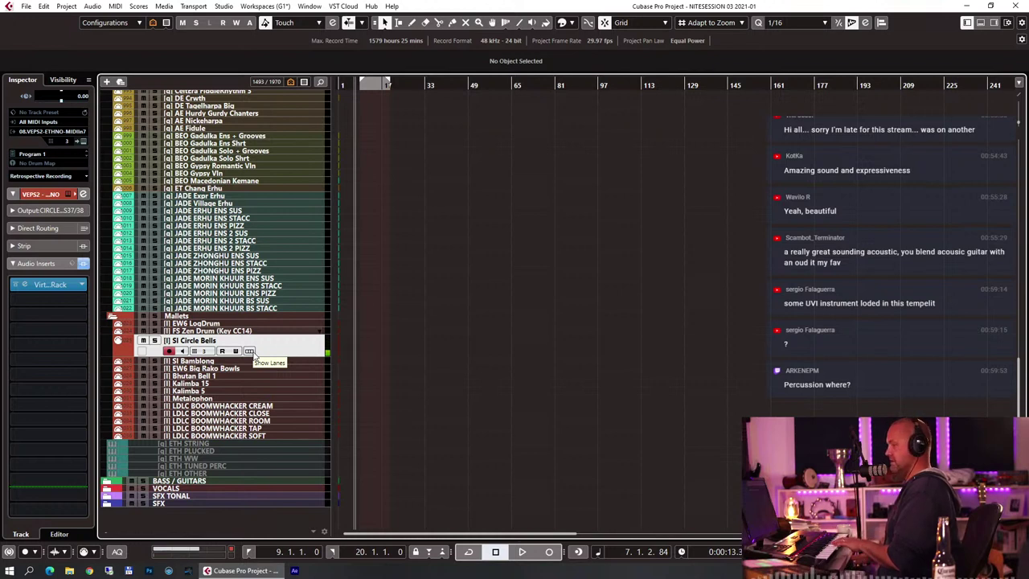
click(241, 362)
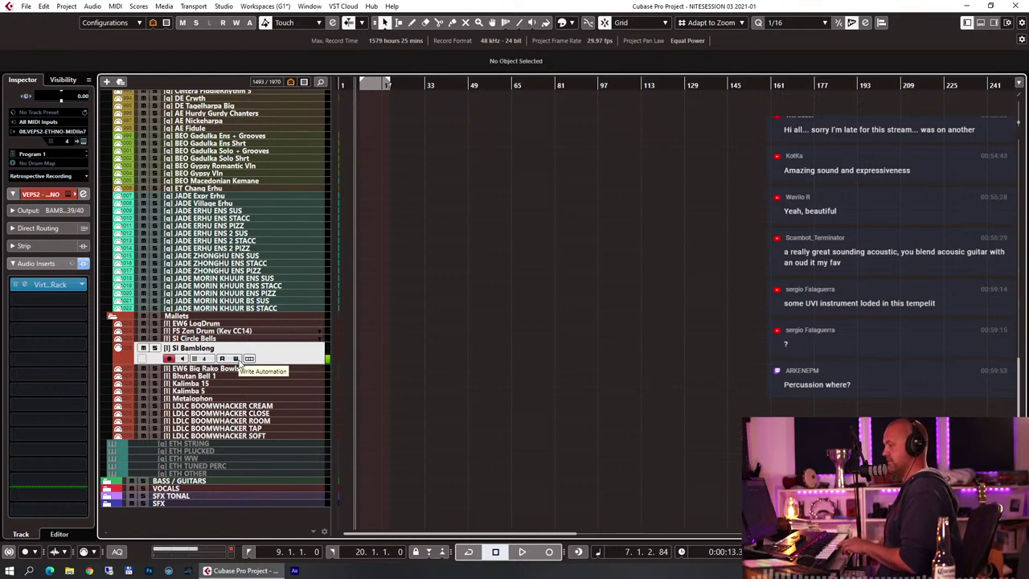
Audition the EW6 Big Rako Bowls, Bhutan Bell 1, Kalimba 15, Kalimba 5 and Metalophon tracks in Mallets
click(261, 370)
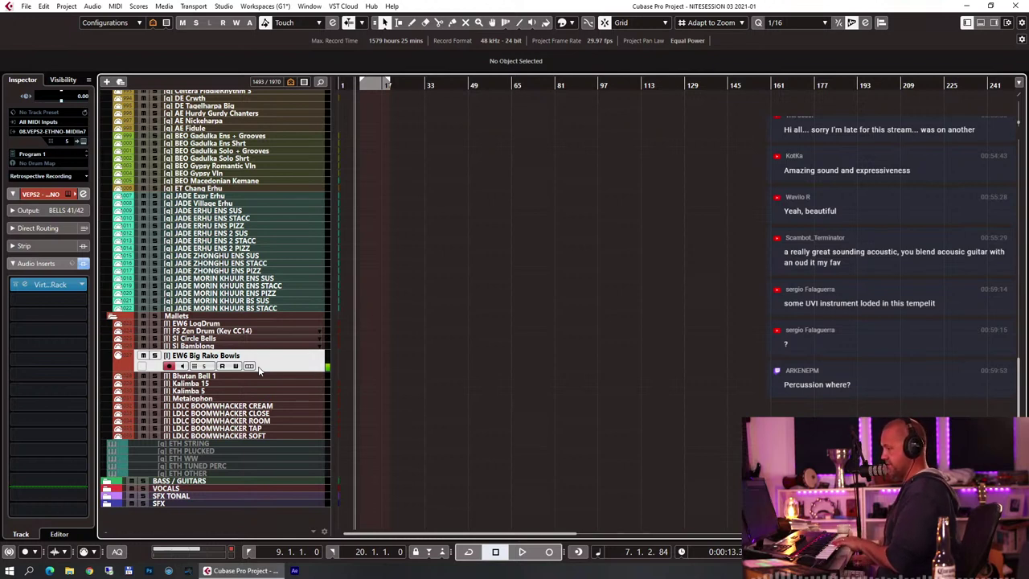
click(214, 376)
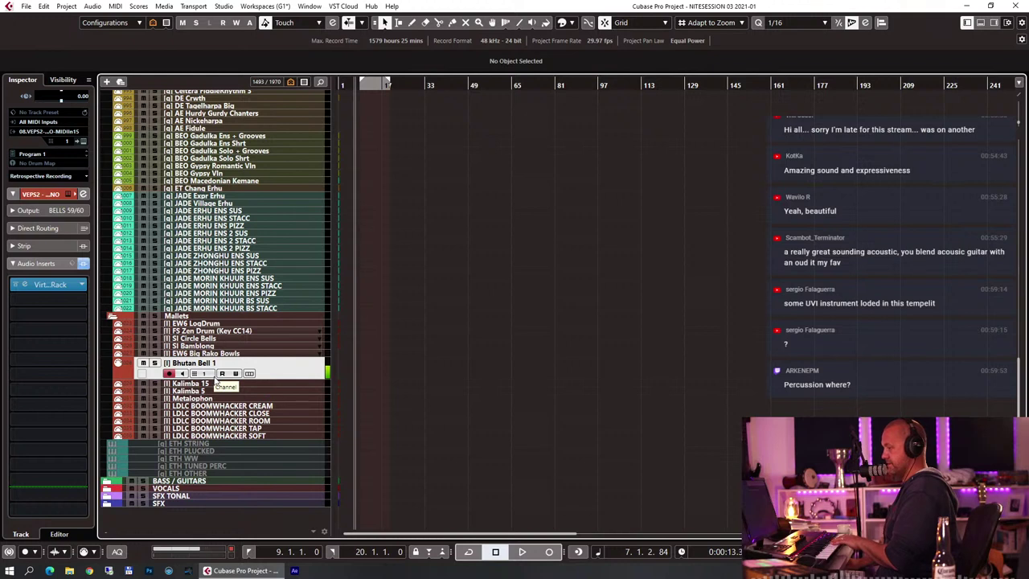
click(216, 382)
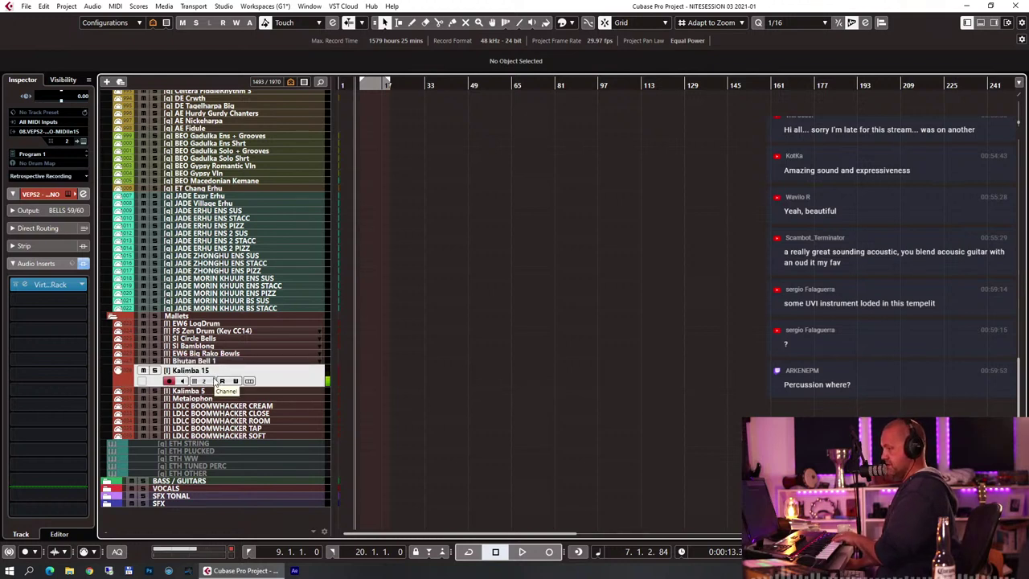
click(203, 390)
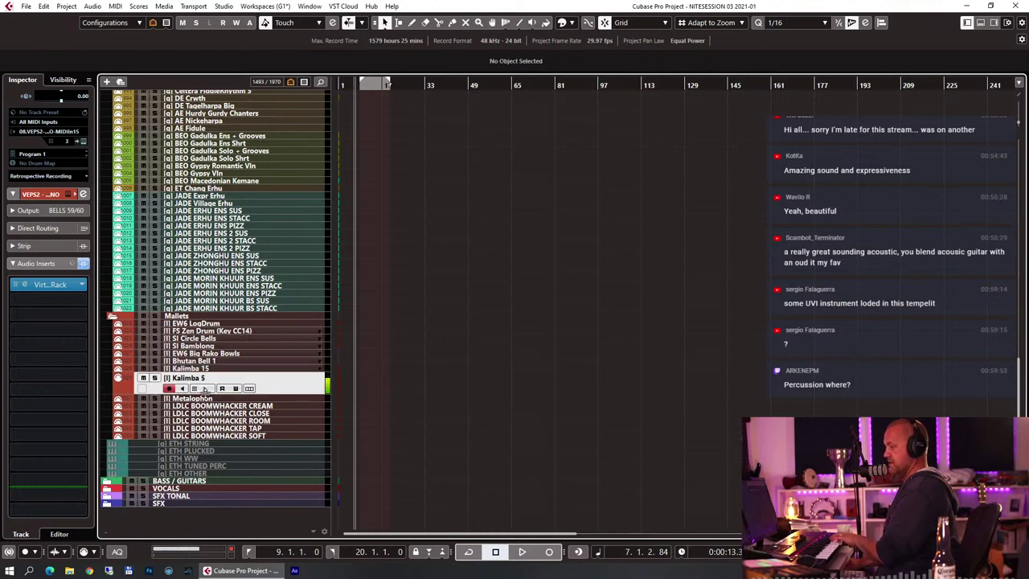
click(205, 399)
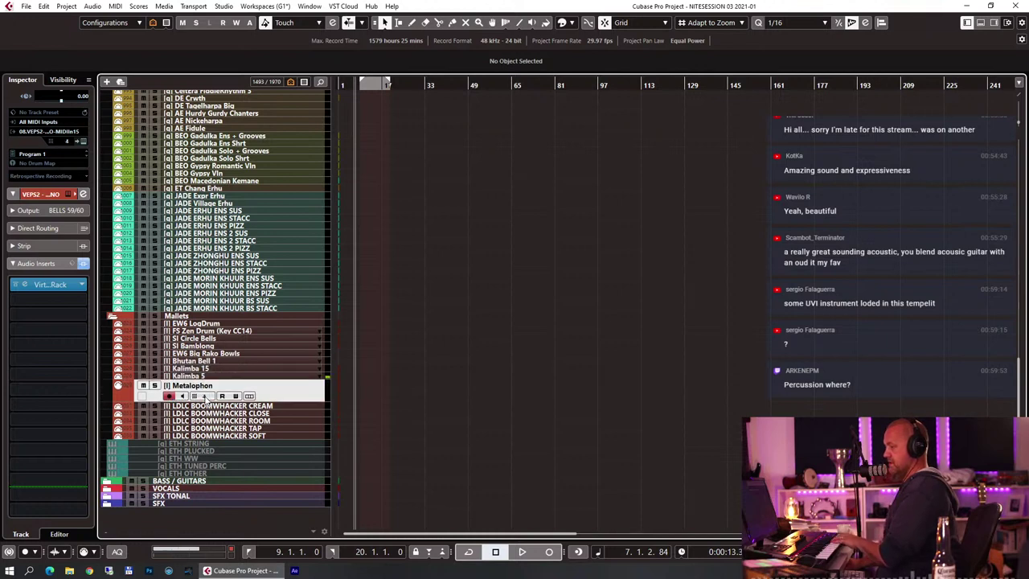
Audition the LDLC BOOMWHACKER CREAM, CLOSE and TAP tracks in Mallets
click(249, 410)
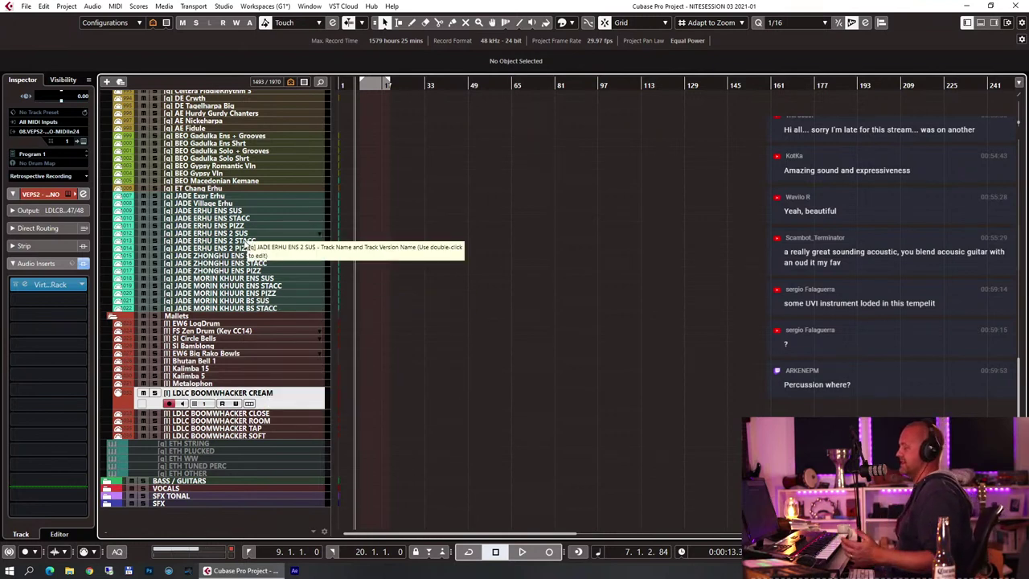
click(277, 414)
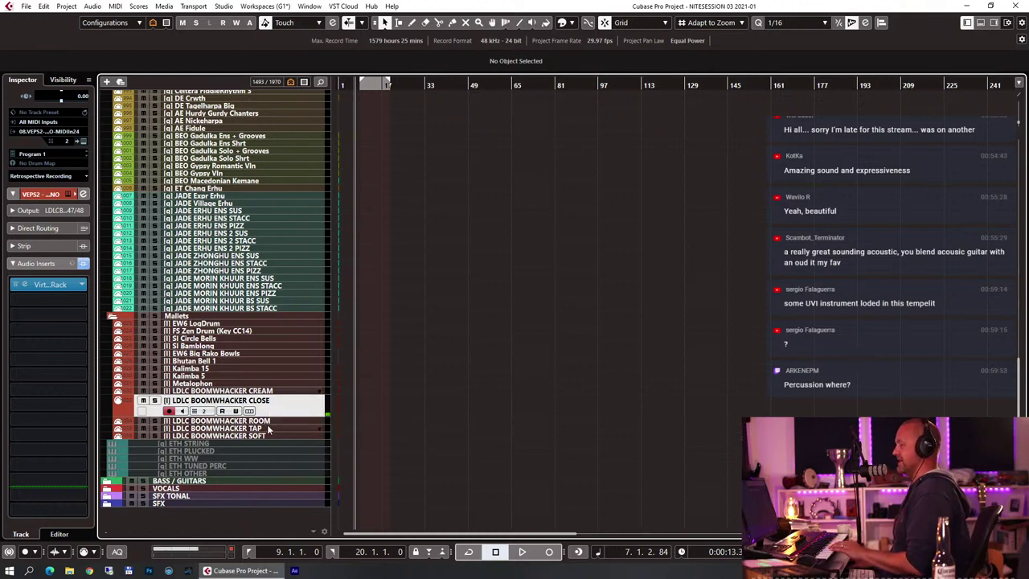
click(270, 429)
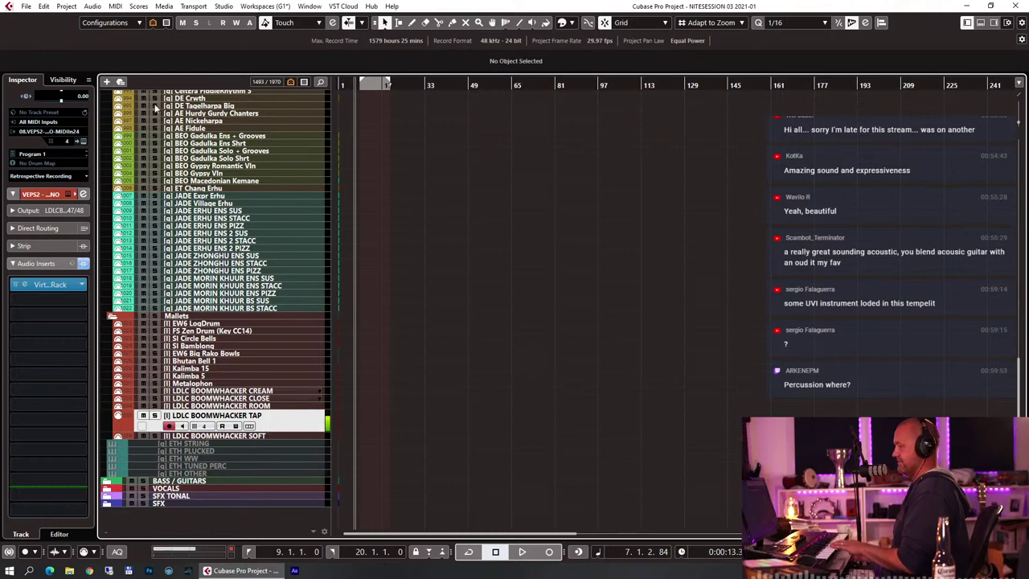
Expand the PERCUSSION folder, collapse its EPIC DRUMS and DMG 2 LOOPS subfolders, and expand World Percussion
scroll(371, 192, up, 10)
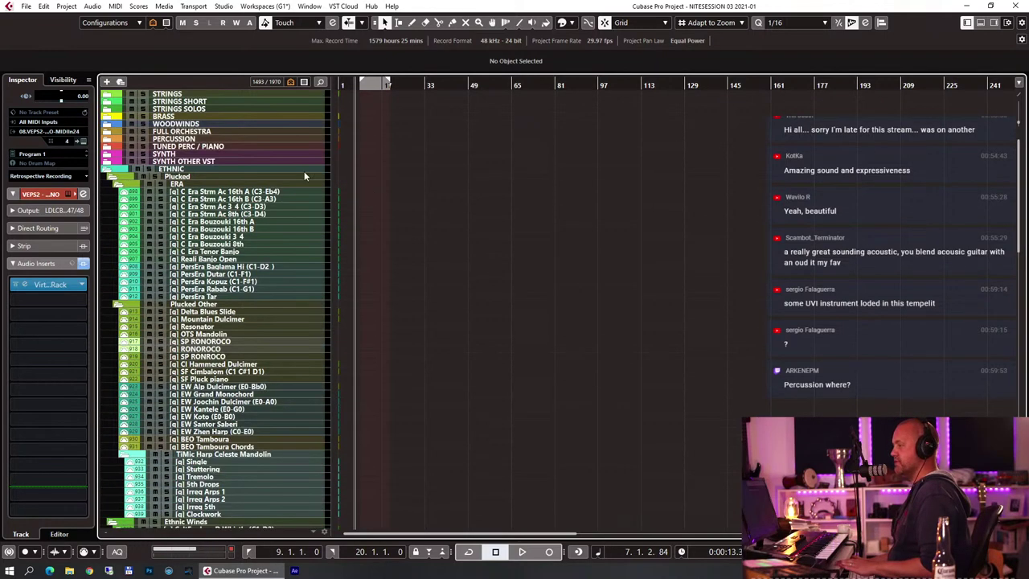
click(107, 143)
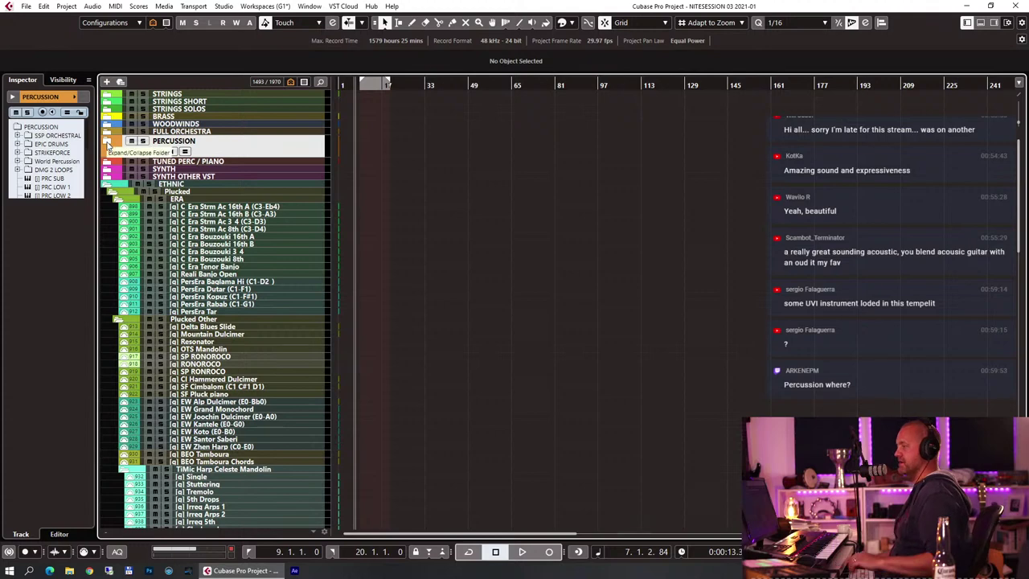
click(107, 143)
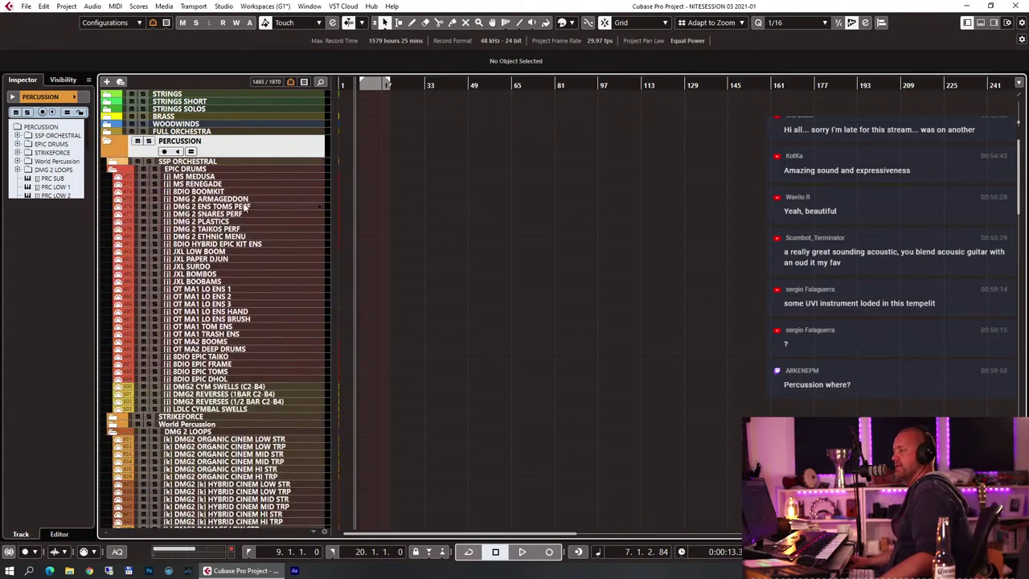
click(113, 170)
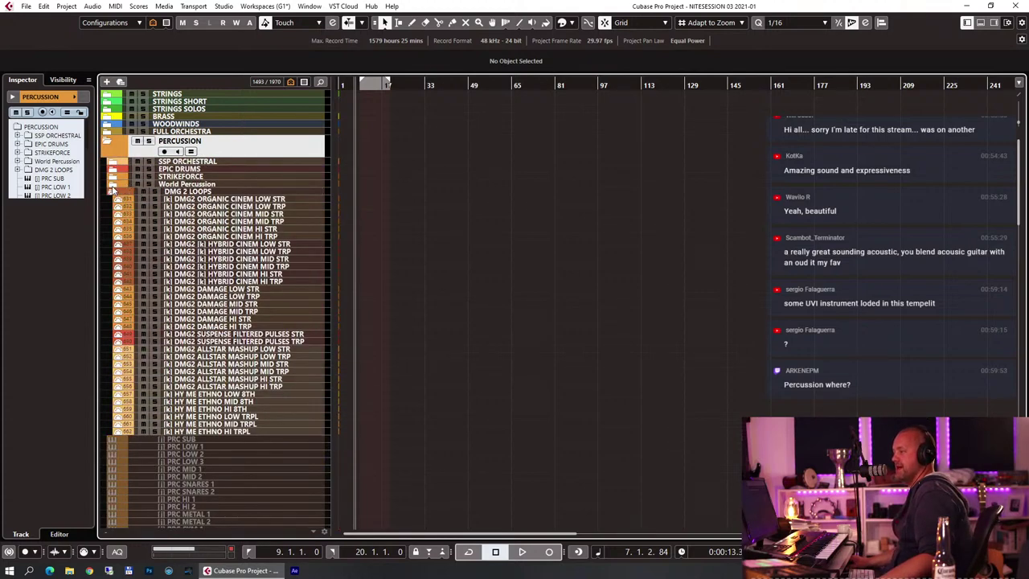
click(113, 185)
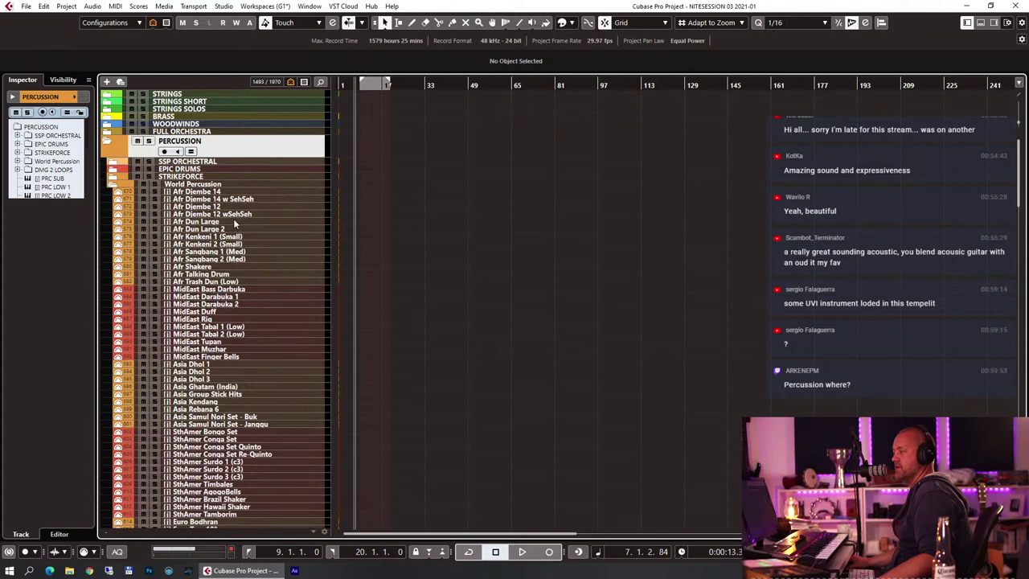
click(113, 185)
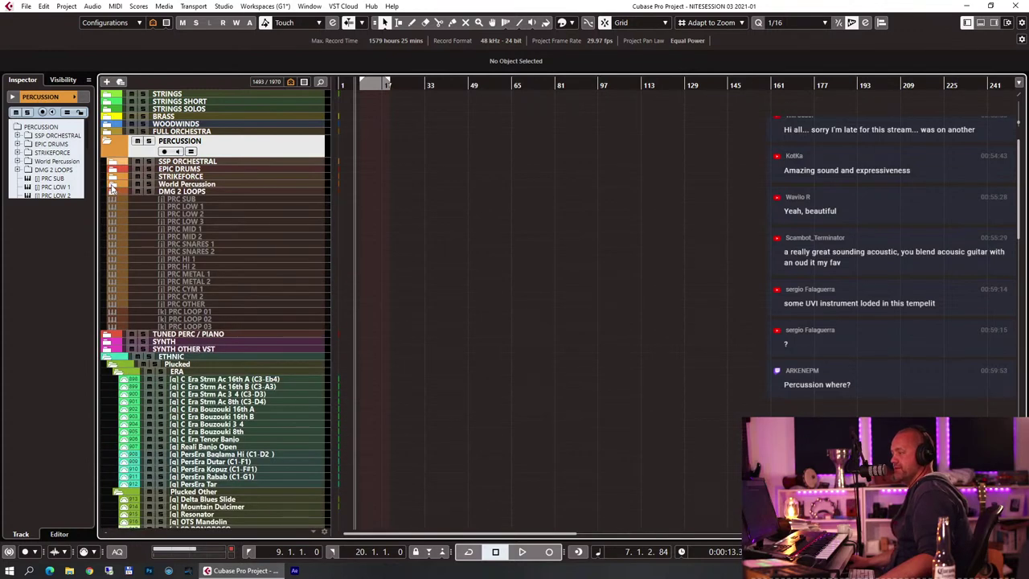
click(113, 185)
scroll(327, 193, down, 4)
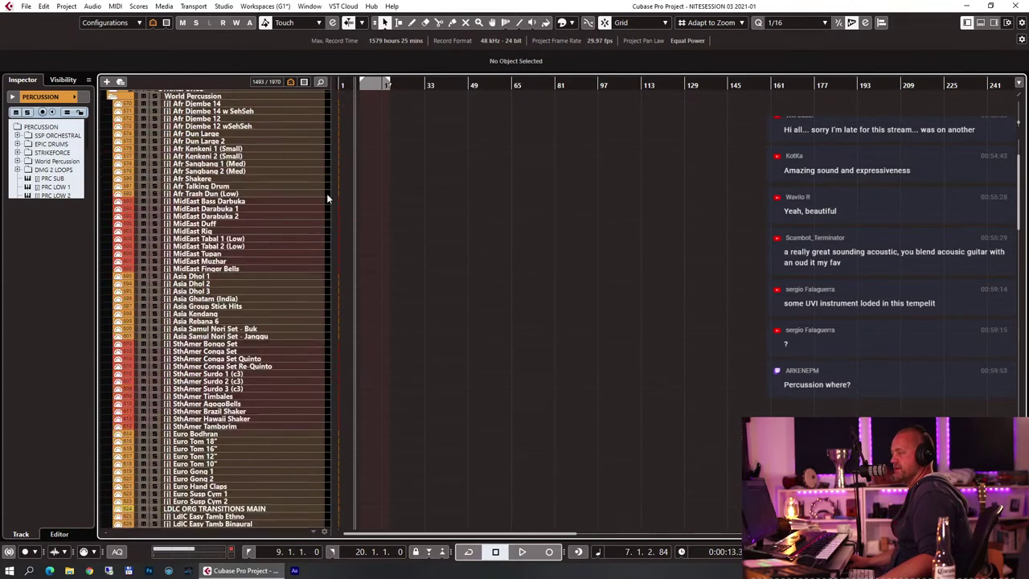
scroll(308, 183, up, 3)
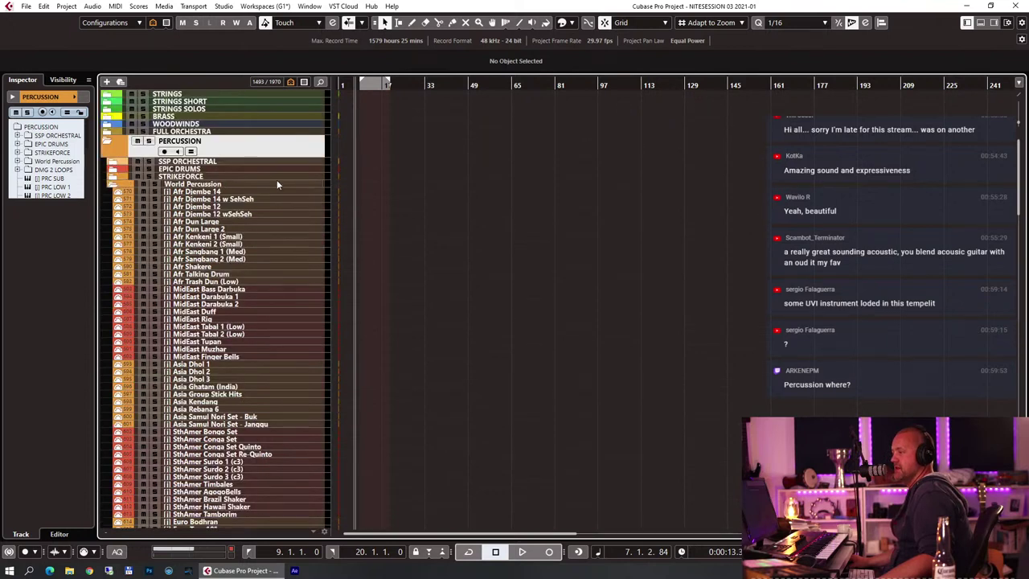
Audition the Afr Djembe 14, Afr Djembe 14 w SehSeh, MidEast Bass Darbuka, Darabuka 1, Duff and Riq tracks in World Percussion
click(238, 193)
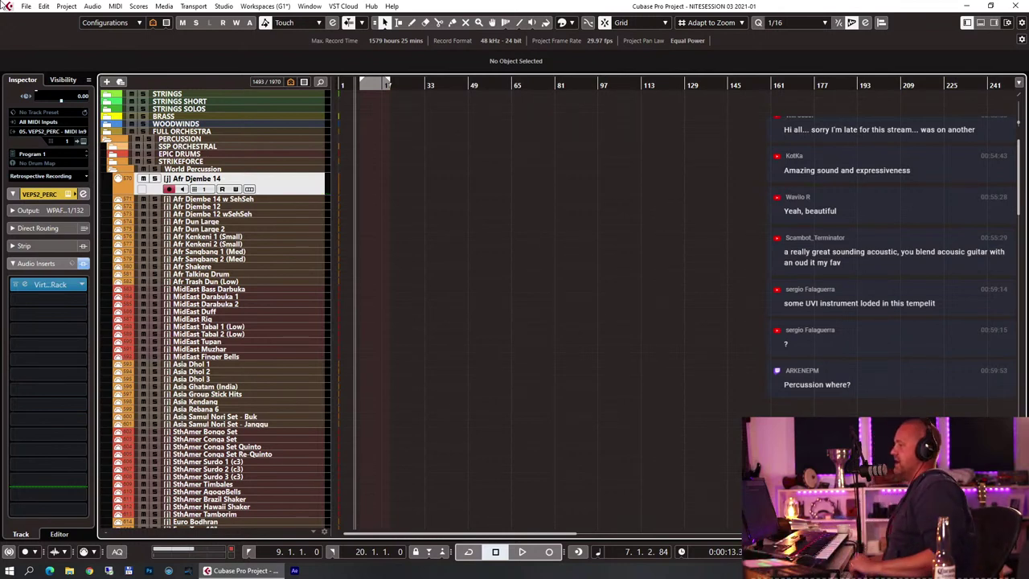
click(247, 201)
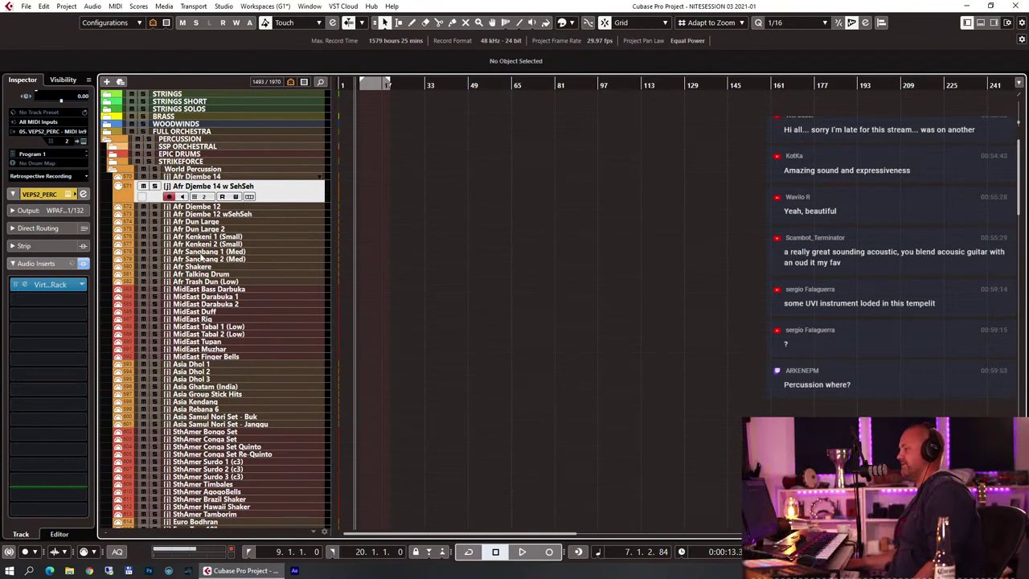
click(247, 290)
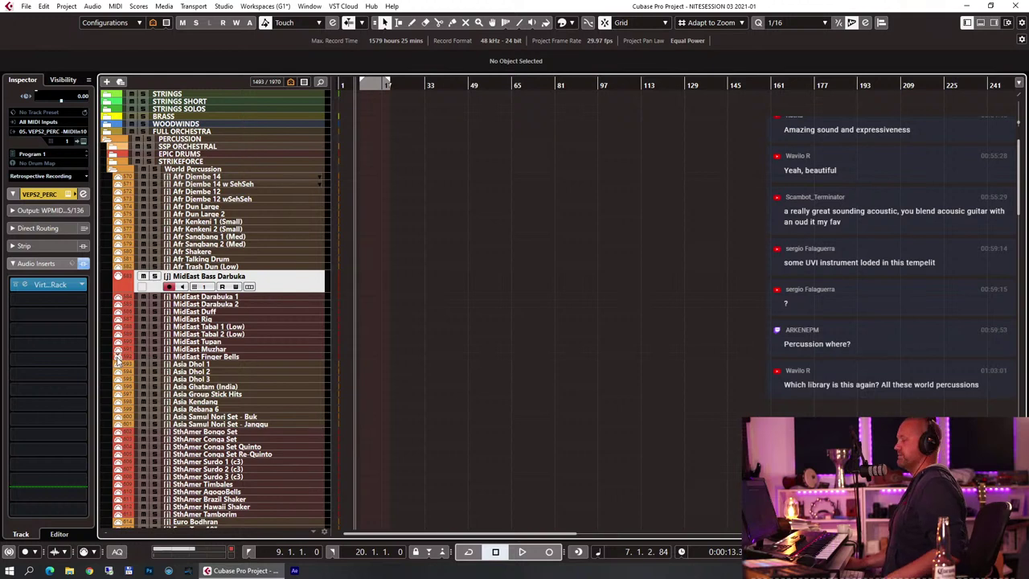
click(229, 297)
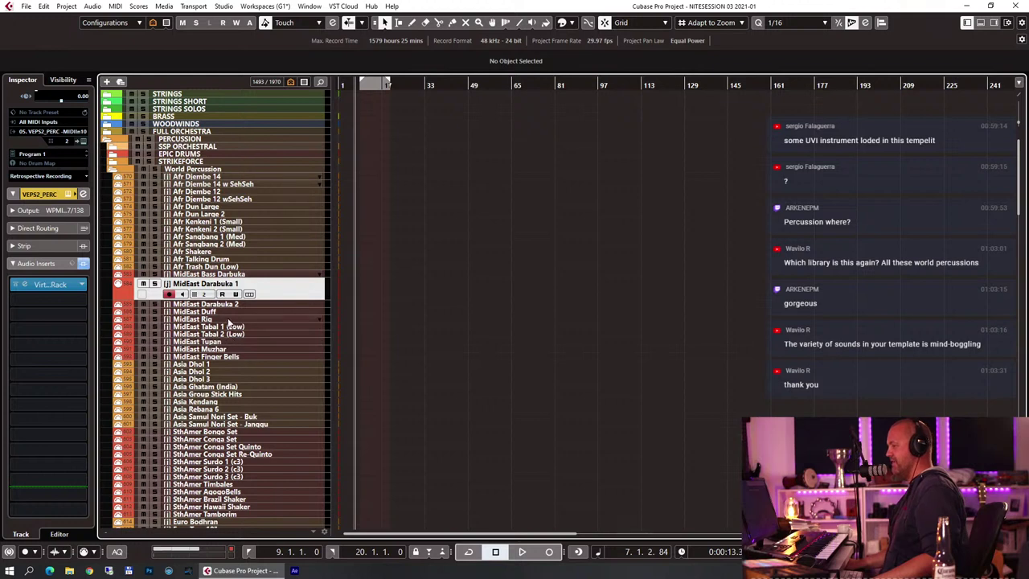
click(223, 312)
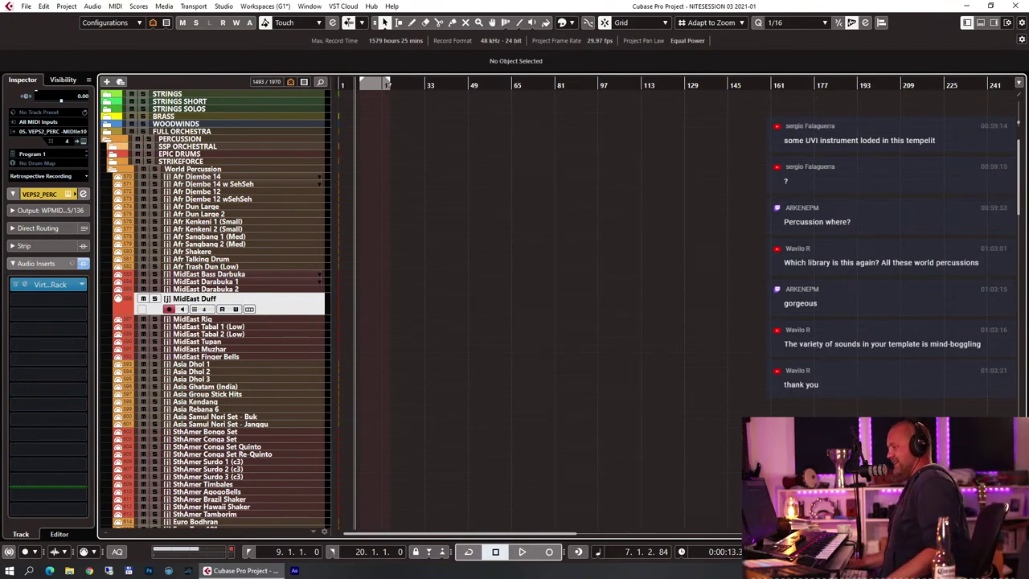
click(236, 320)
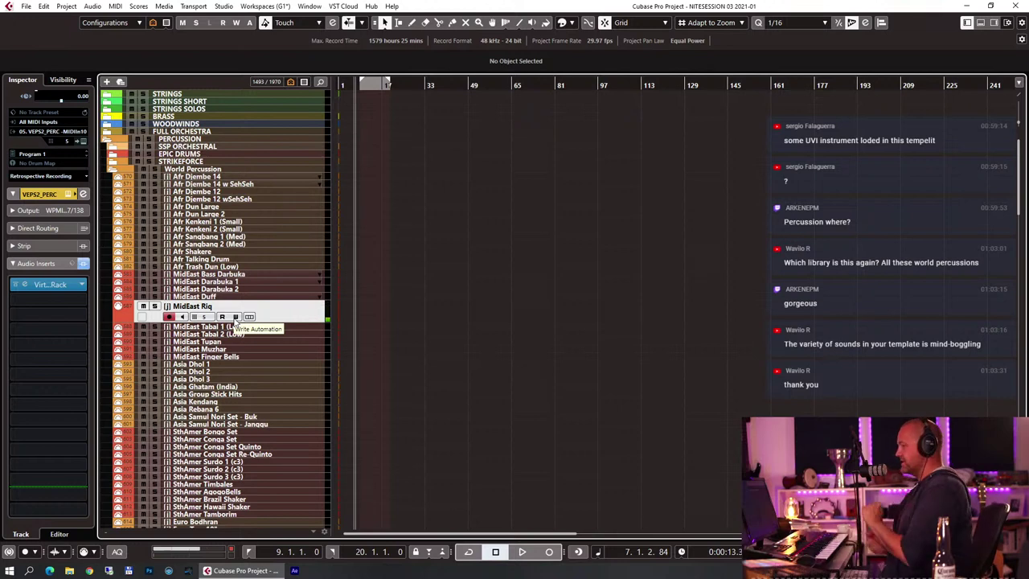
Audition the Afr Djembe 14 track in World Percussion and briefly run playback from the project start
click(240, 178)
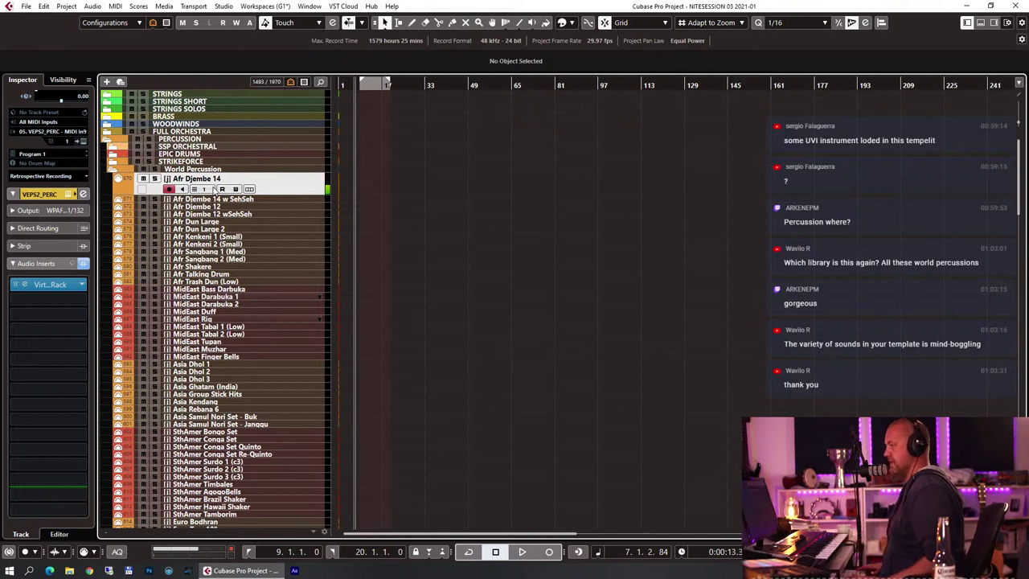
key(Home)
key(space)
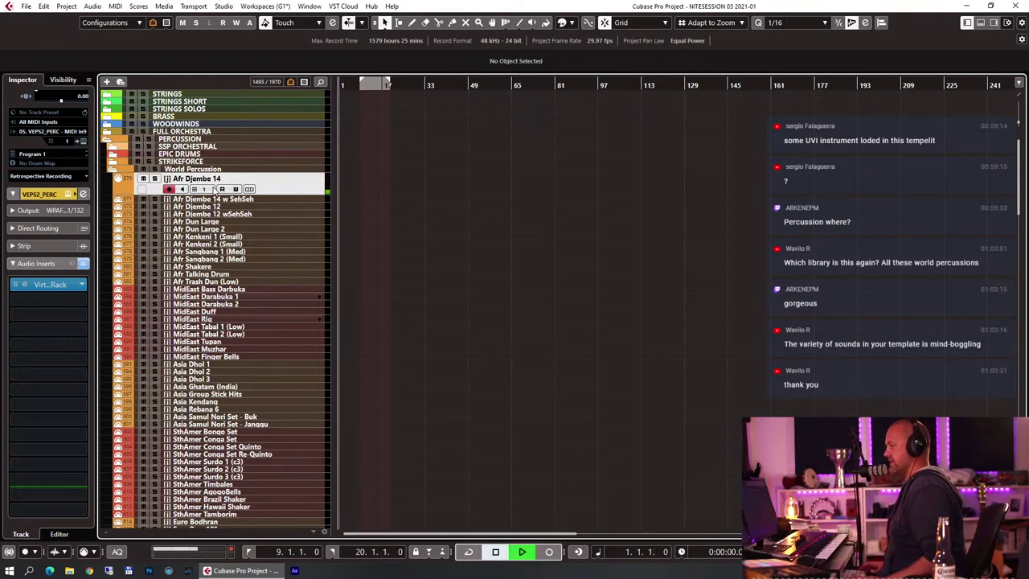
key(space)
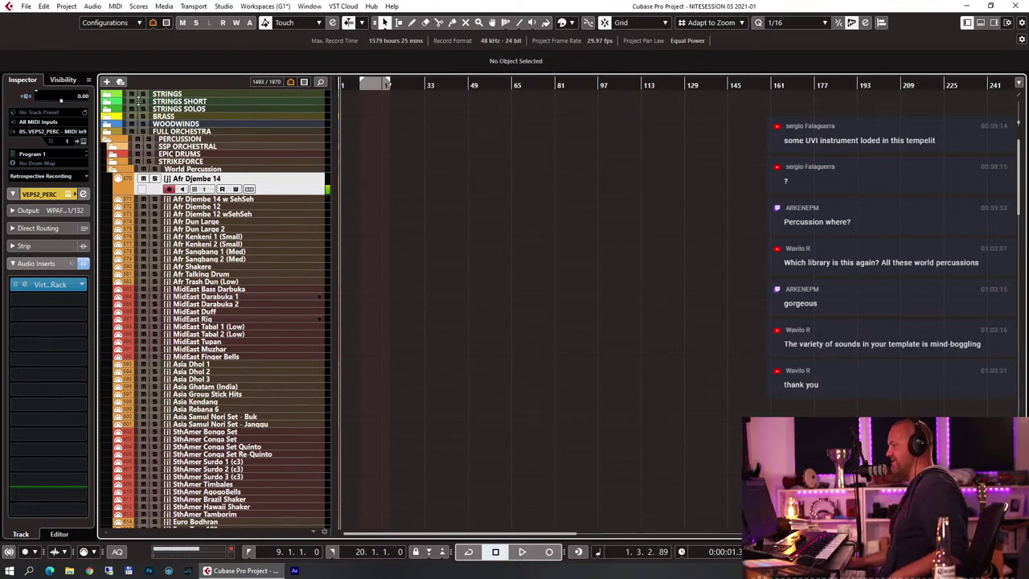
Swap the open World Percussion folder for EPIC DRUMS and audition its JXL PAPER DJUN, JXL BOMBOS and JXL BOOBAMS tracks
click(112, 164)
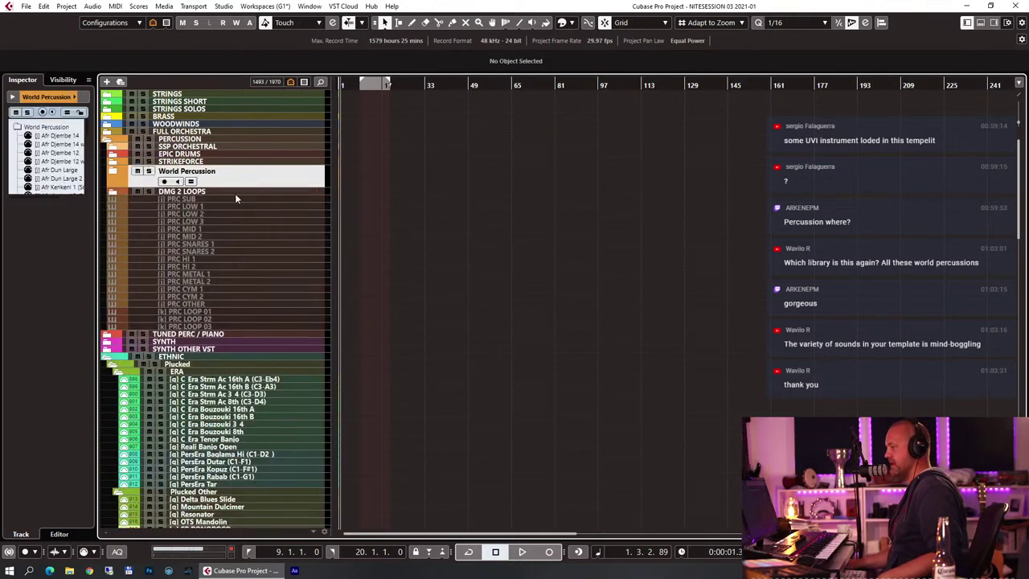
click(113, 154)
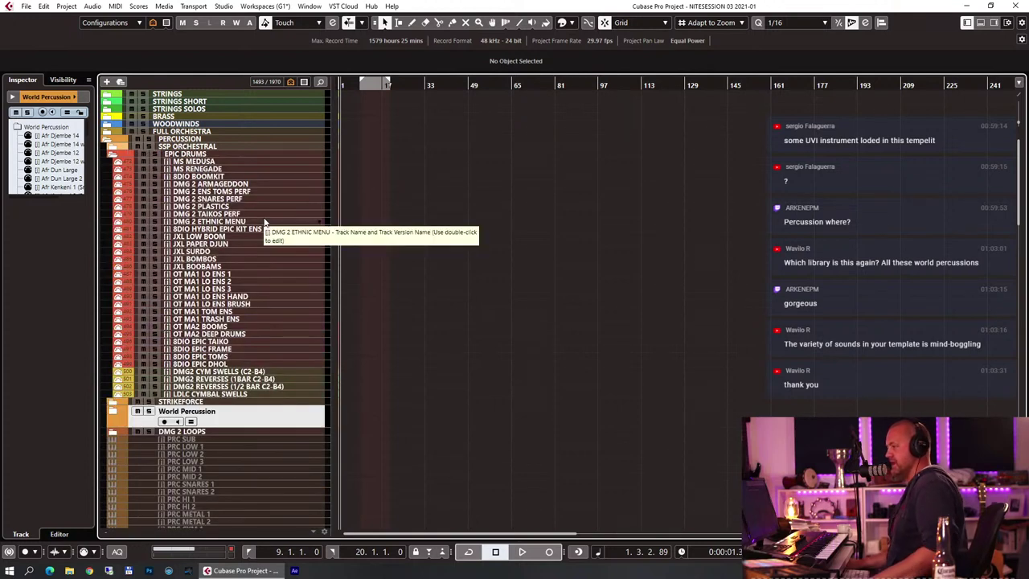
click(225, 244)
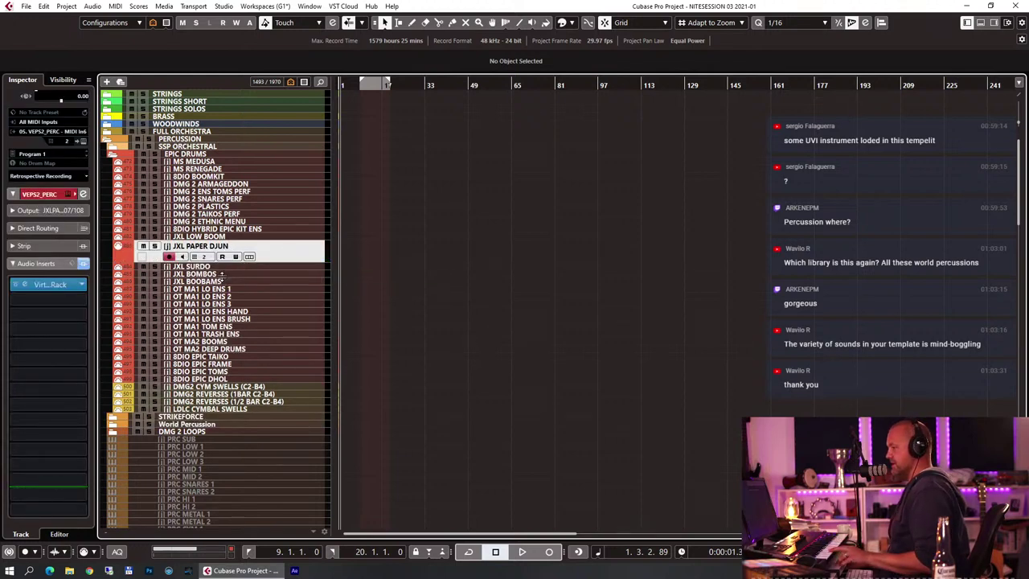
click(219, 275)
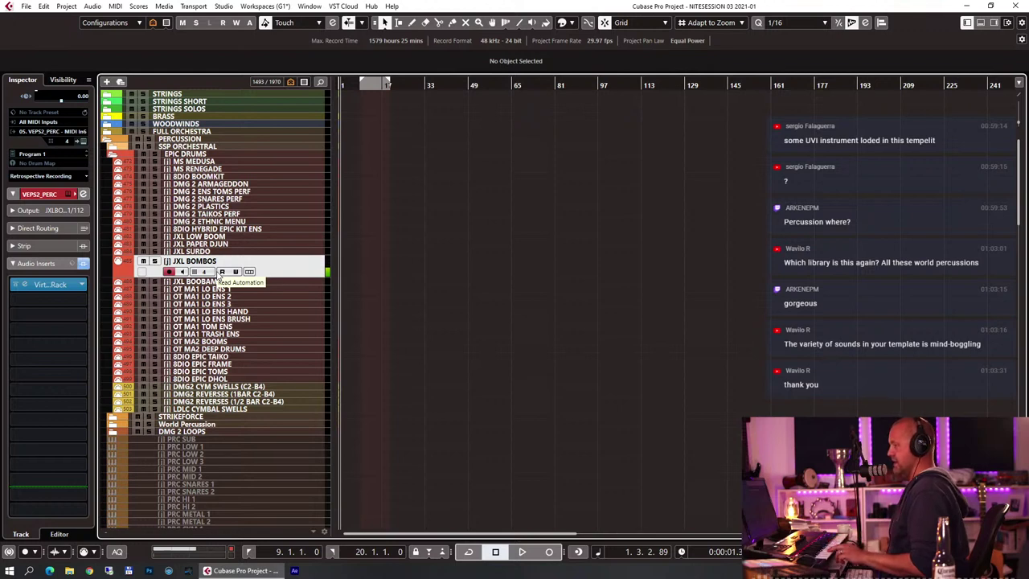
click(184, 283)
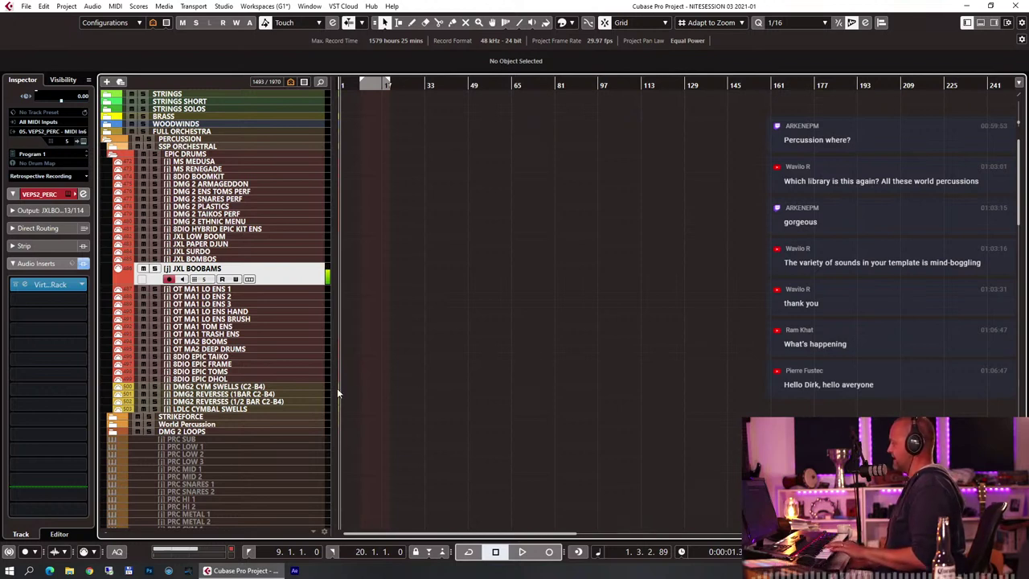
Audition the DMG 2 TAIKOS PERF, DMG 2 SNARES PERF, DMG 2 ENS TOMS PERF and 8DIO BOOMKIT tracks in EPIC DRUMS
click(245, 214)
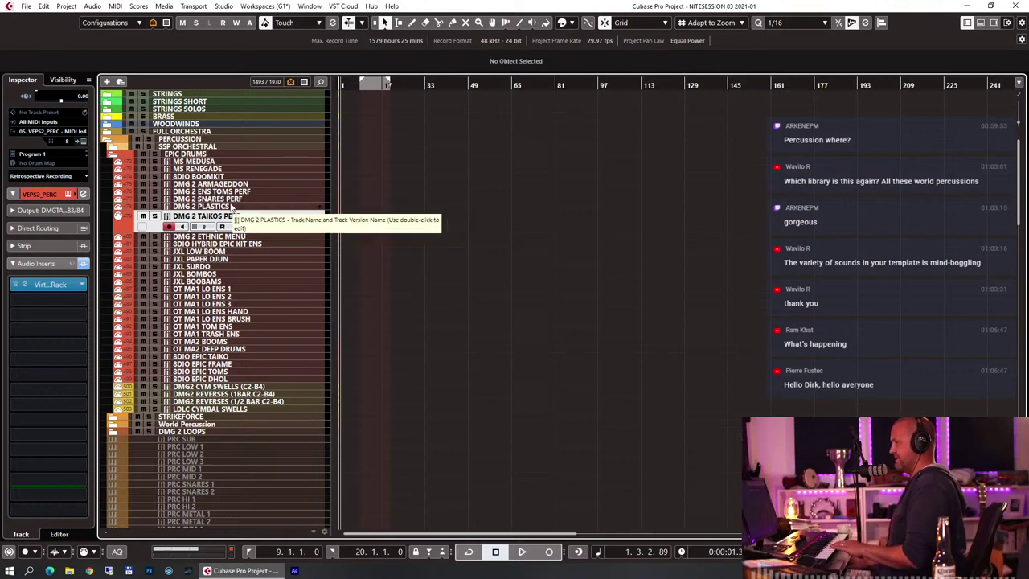
click(231, 201)
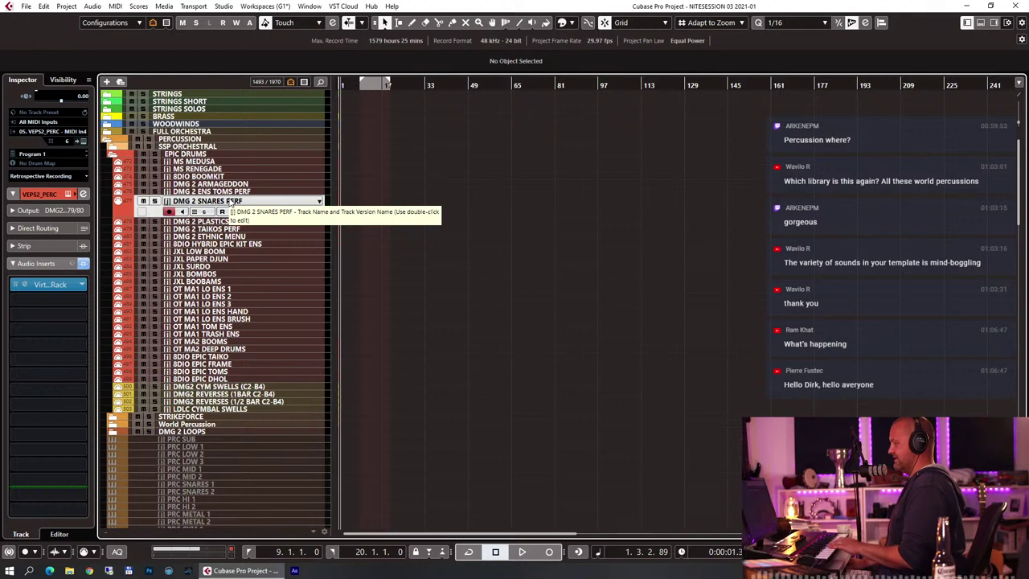
click(228, 194)
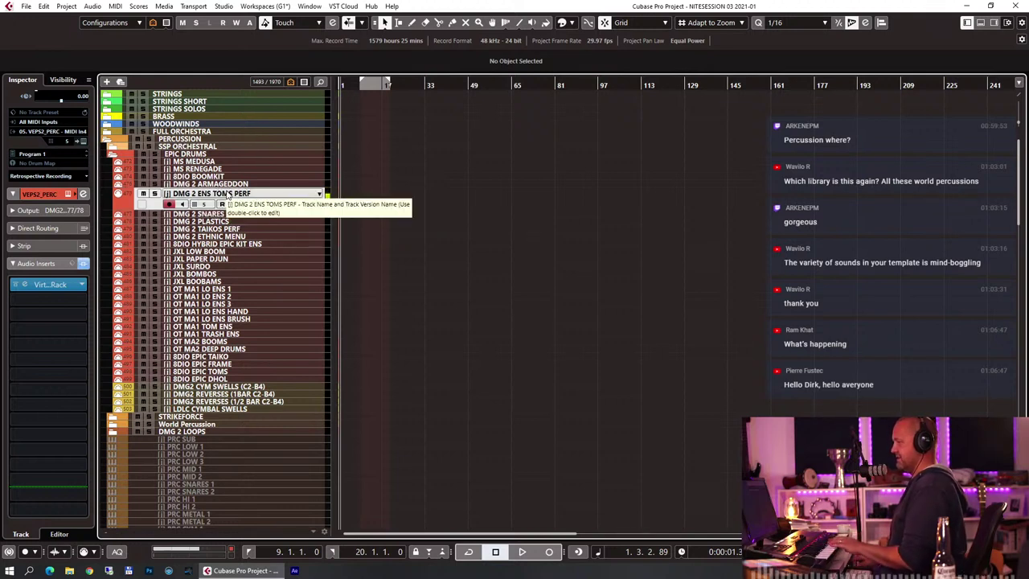
click(212, 178)
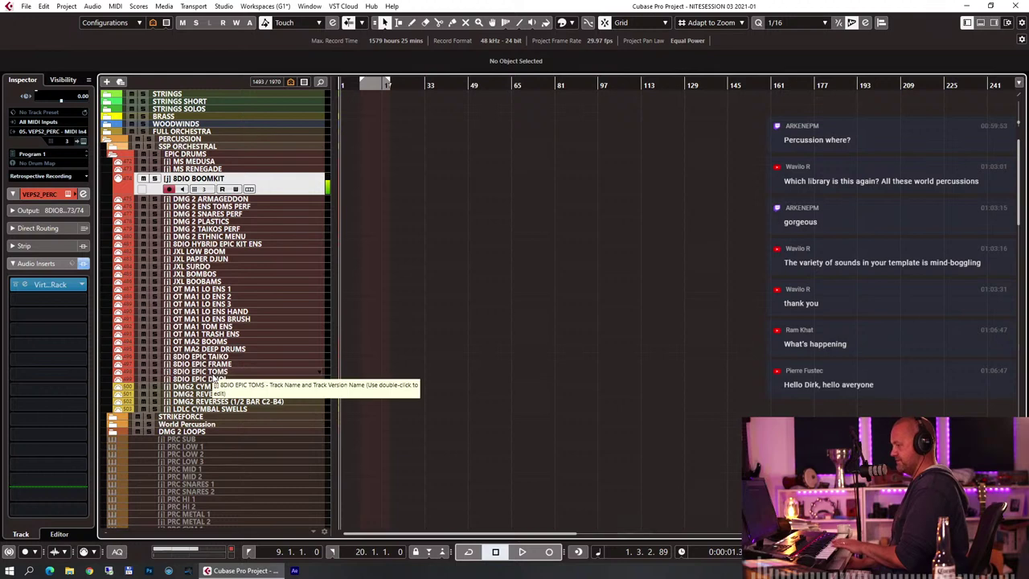
Audition the 1BAR and 1/2 BAR DMG2 REVERSES tracks and DMG2 CYM SWELLS, and collapse the PERCUSSION folder
click(219, 394)
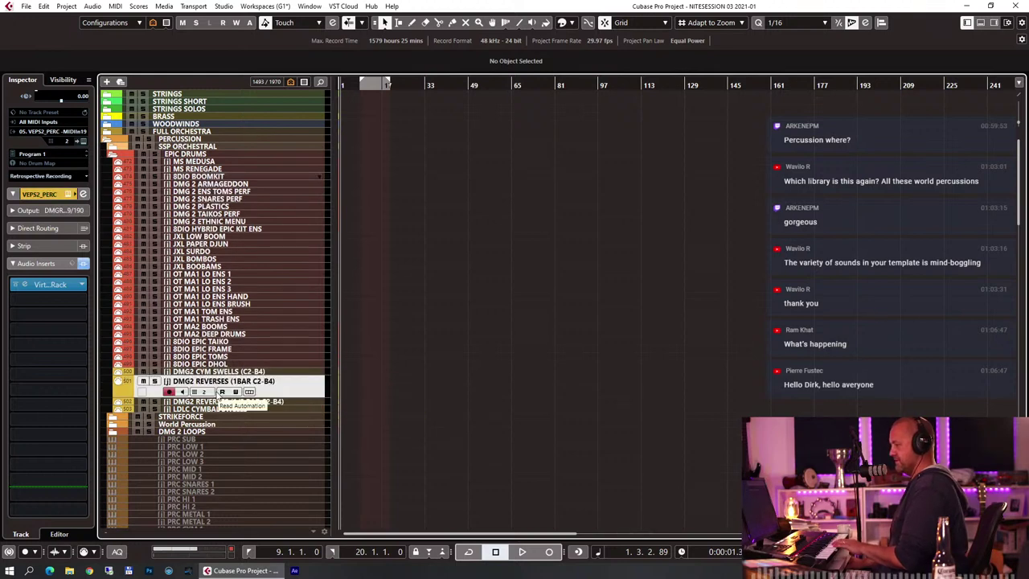
click(214, 402)
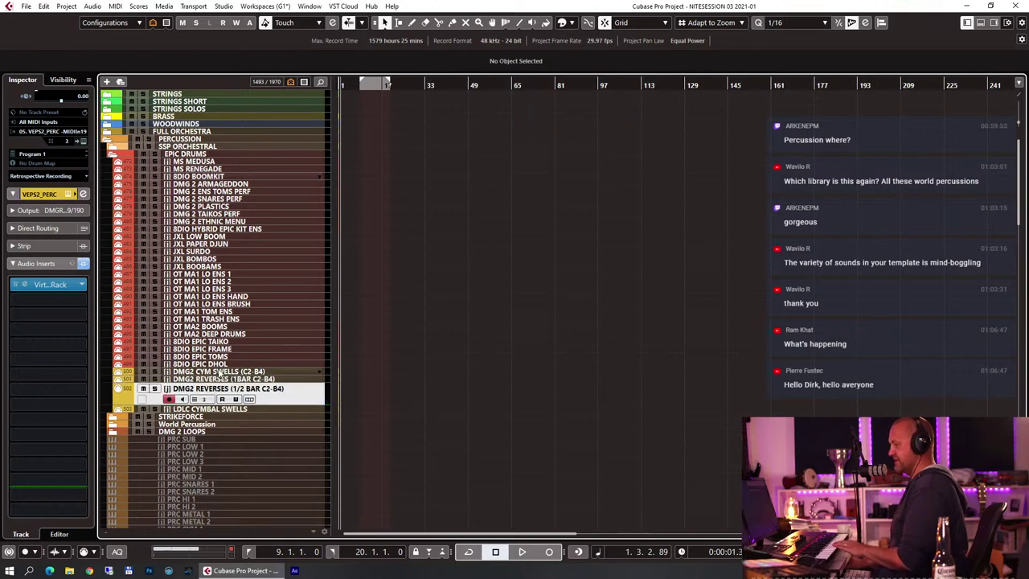
click(220, 373)
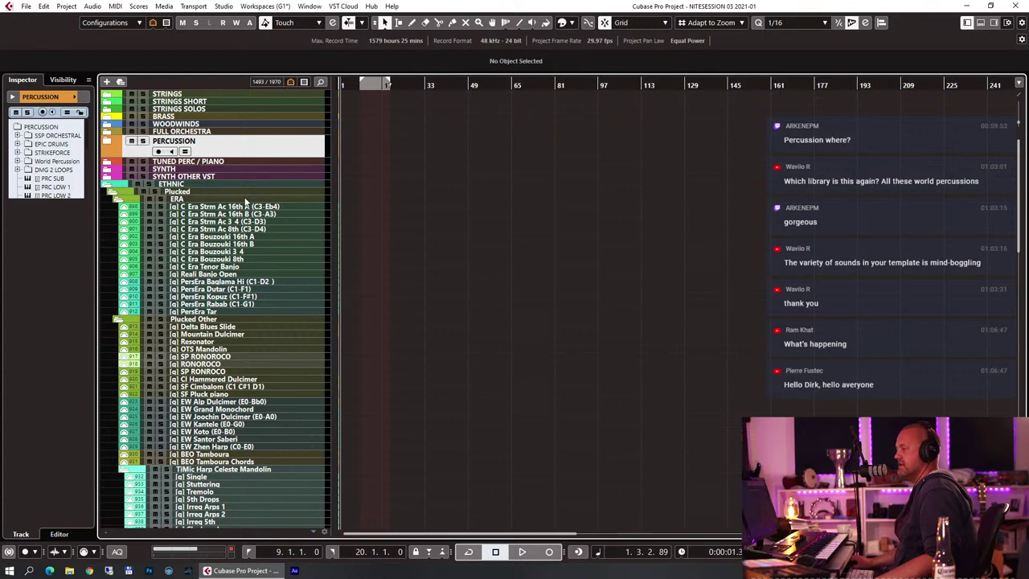
Collapse the ETHNIC folder, look inside SFX, and expand SFX TONAL with its BRAAMS subfolder
click(106, 184)
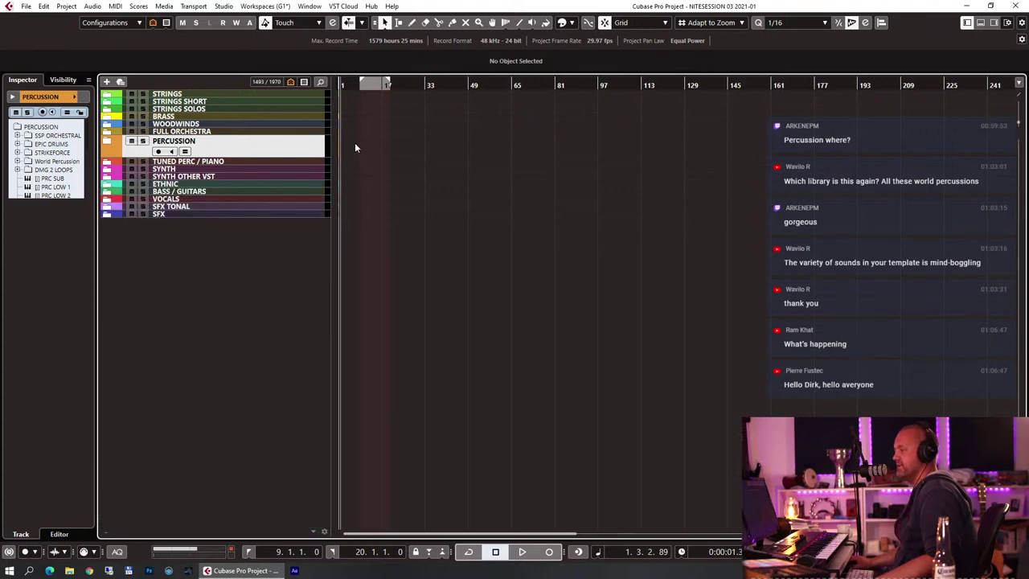
click(107, 214)
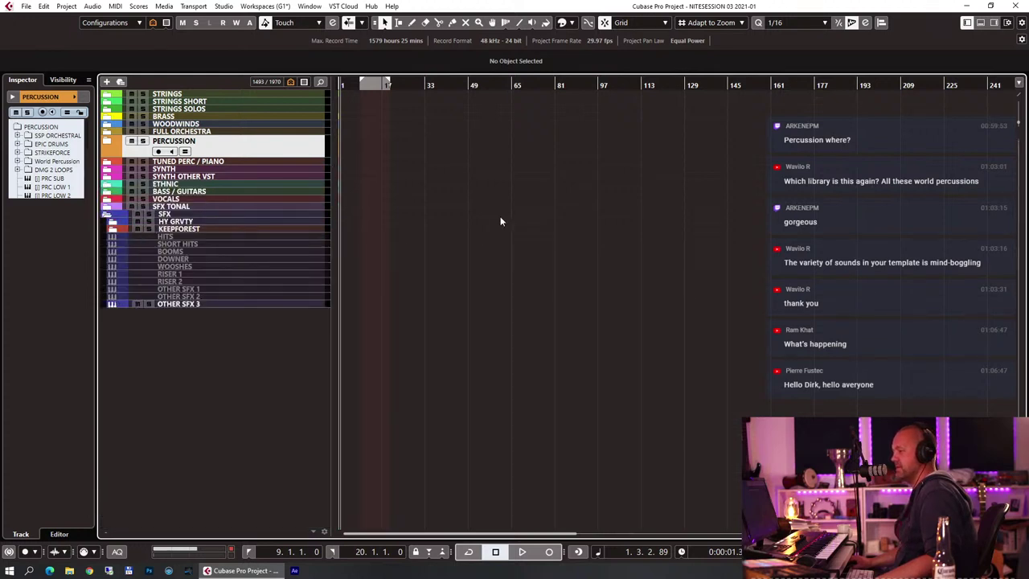
click(107, 215)
click(107, 208)
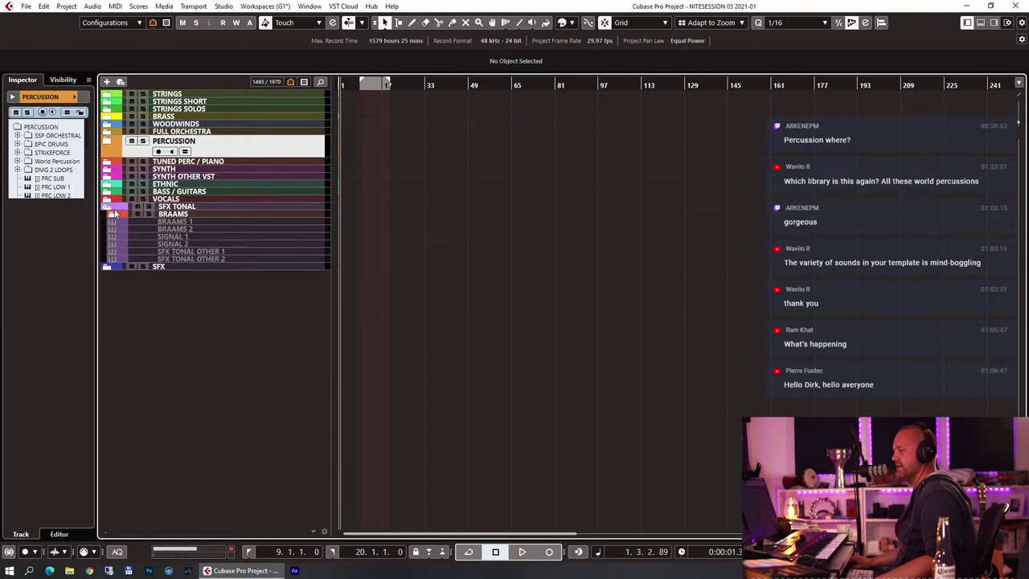
click(113, 214)
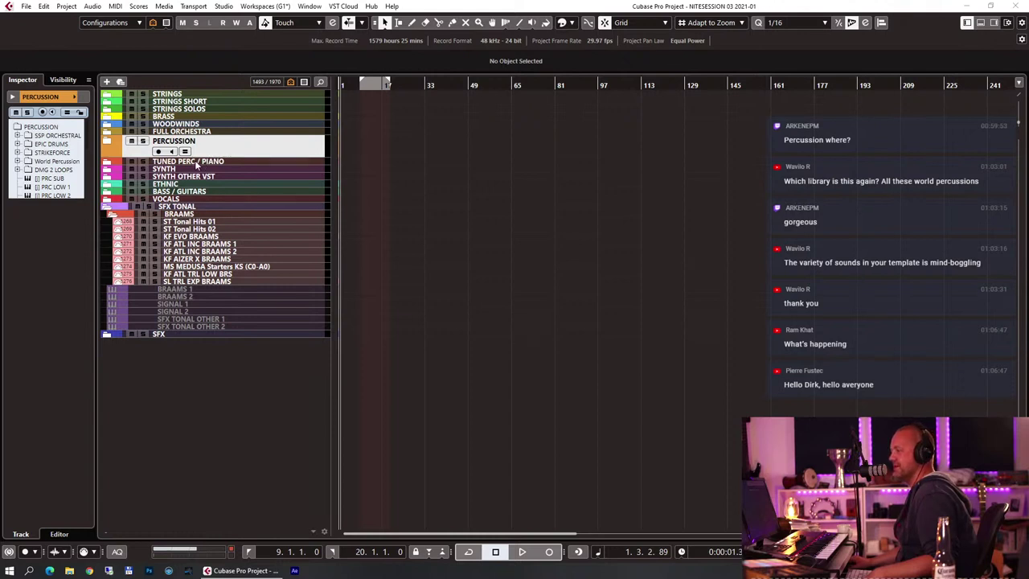
Expand the TUNED PERC / PIANO folder and audition the GRANDEUR piano track
click(159, 161)
click(108, 150)
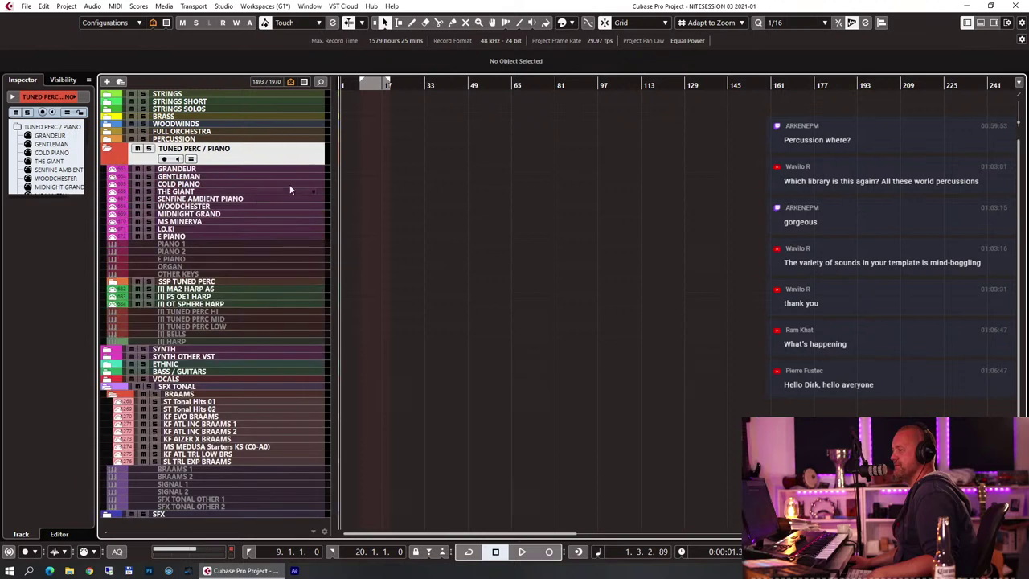
click(262, 170)
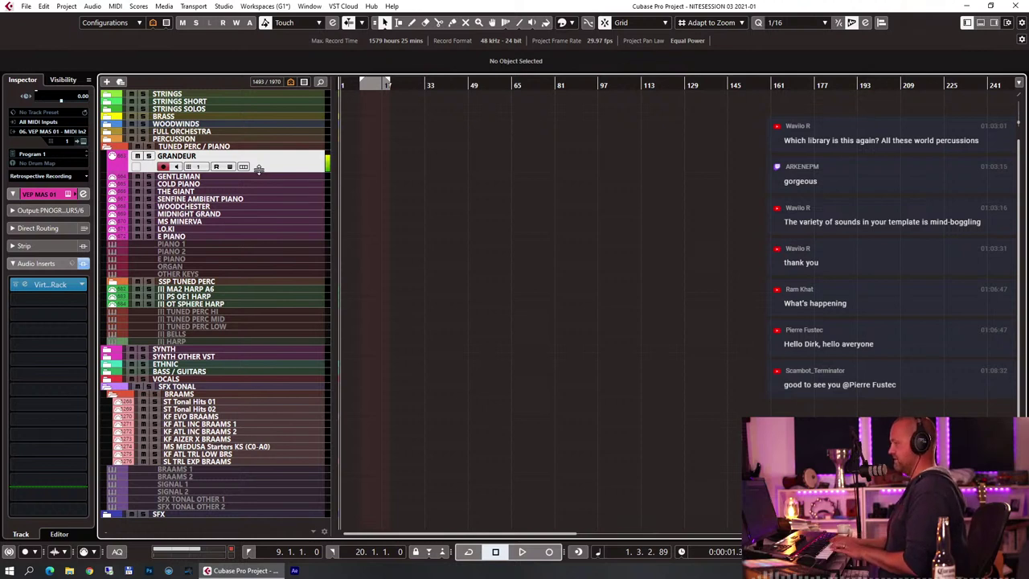
Expand the SYNTH folder down through Synth Pad to AI Photosynth Mystique Pads
click(107, 352)
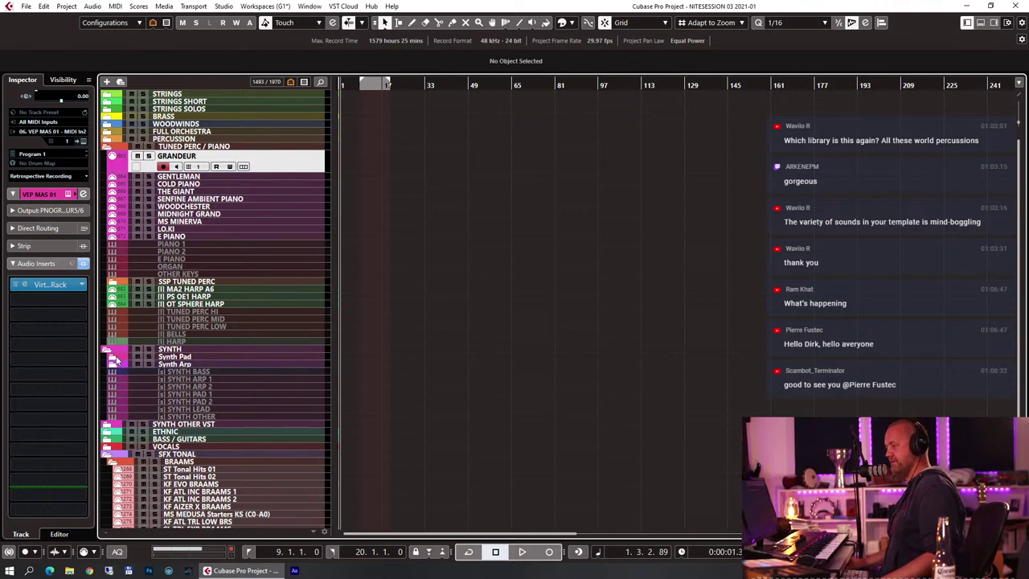
click(114, 357)
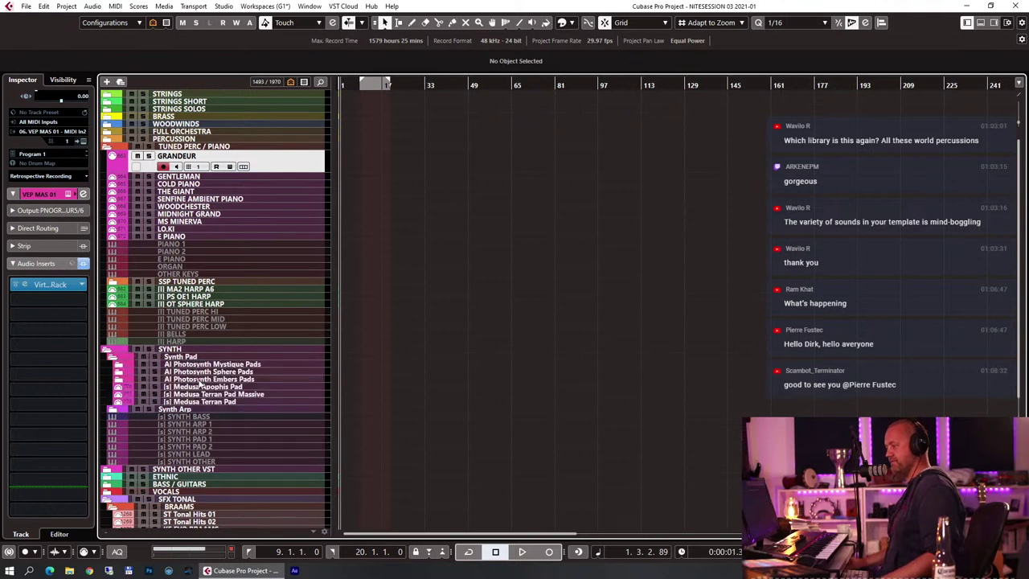
click(119, 364)
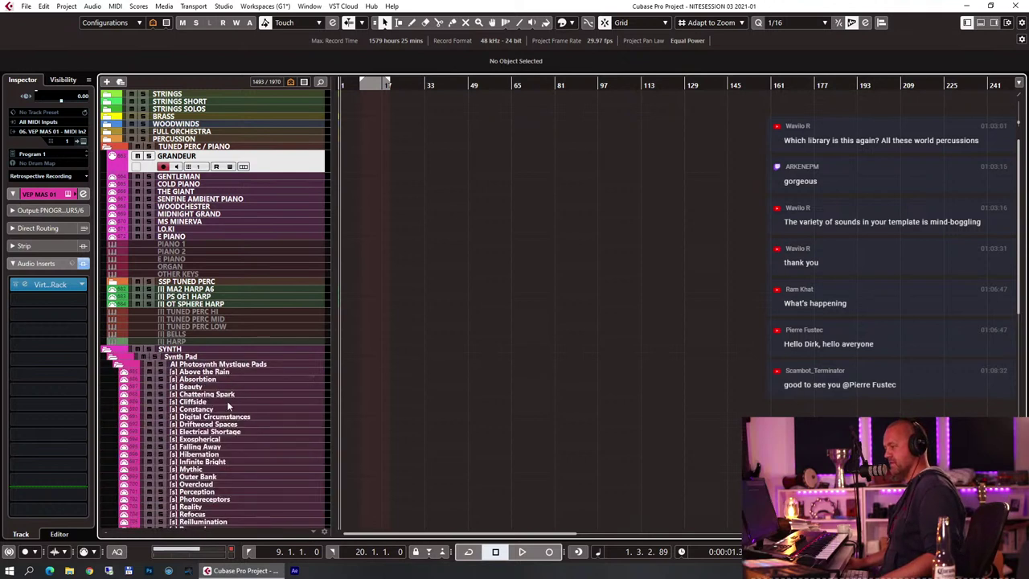
Audition the Constancy, Driftwood Spaces, Falling Away and Mythic tracks in AI Photosynth Mystique Pads
click(228, 410)
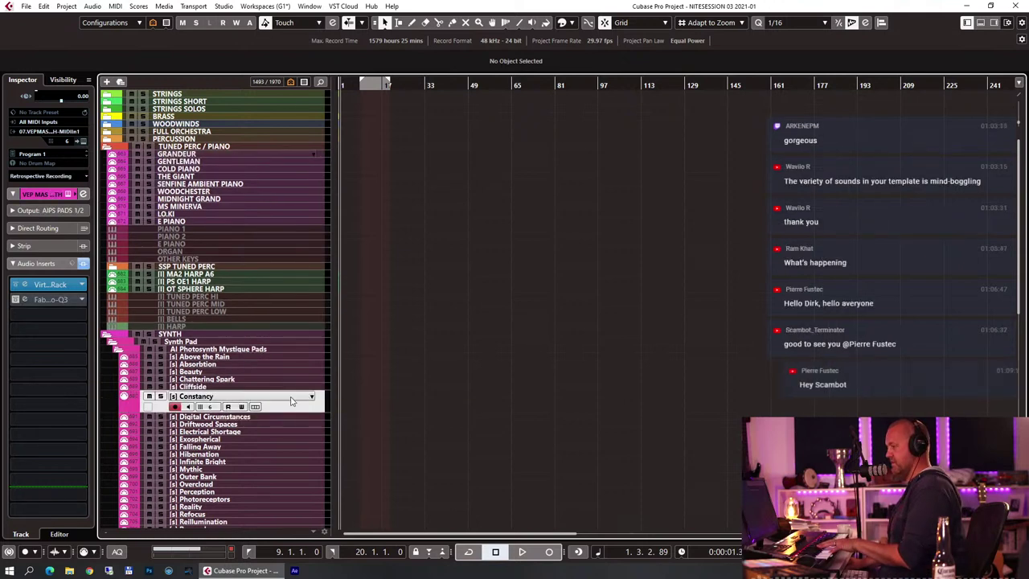
click(254, 424)
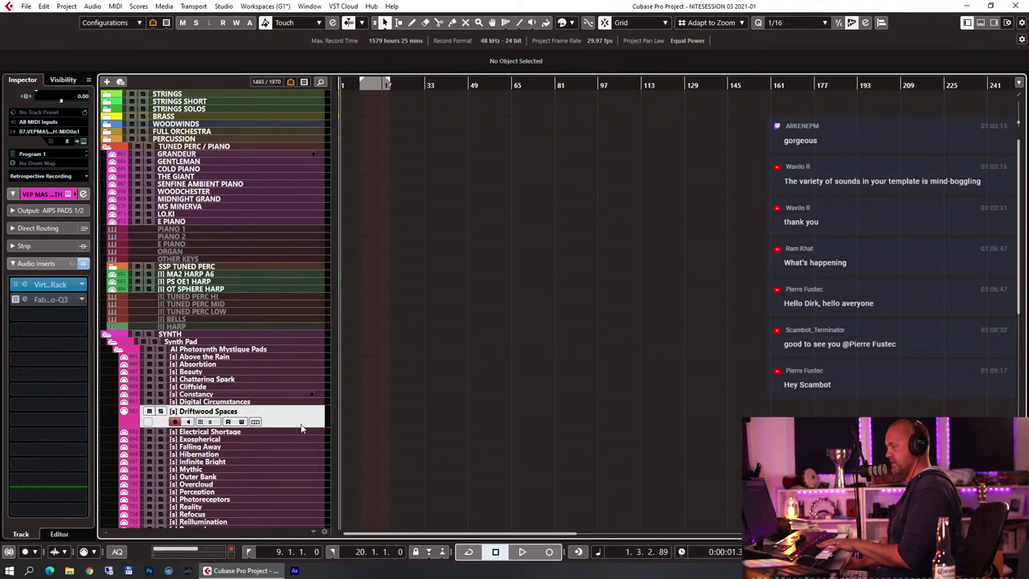
click(247, 447)
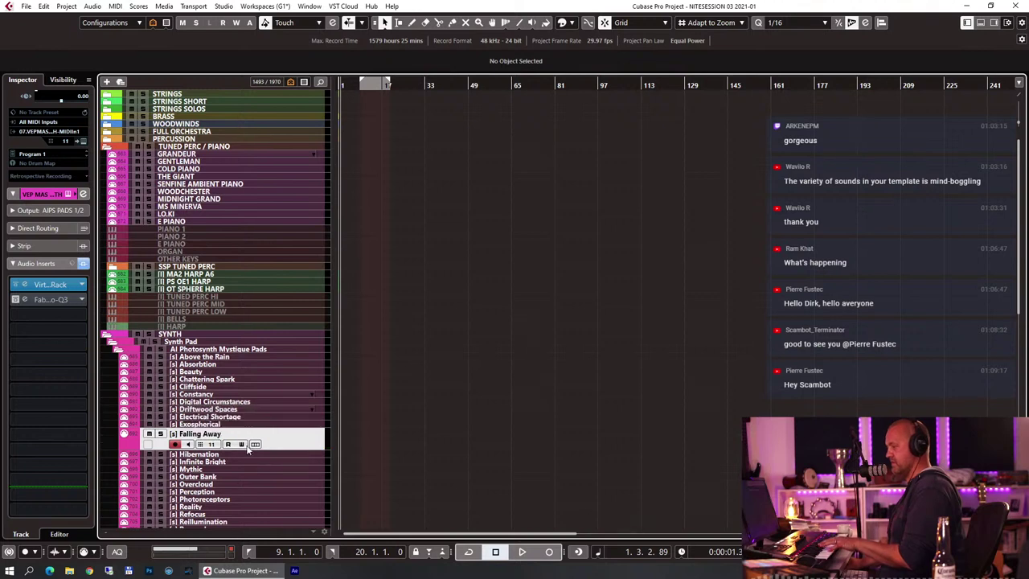
click(254, 468)
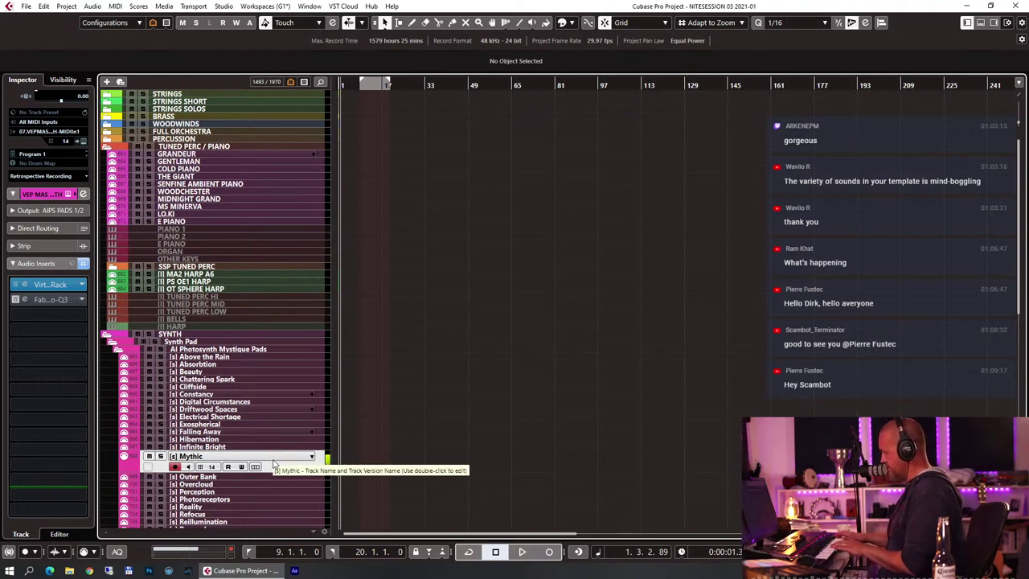
Show the GRANDEUR track's audio sends and raise its second and third sends, starting with KEYS DELAY, to -16.7
click(193, 155)
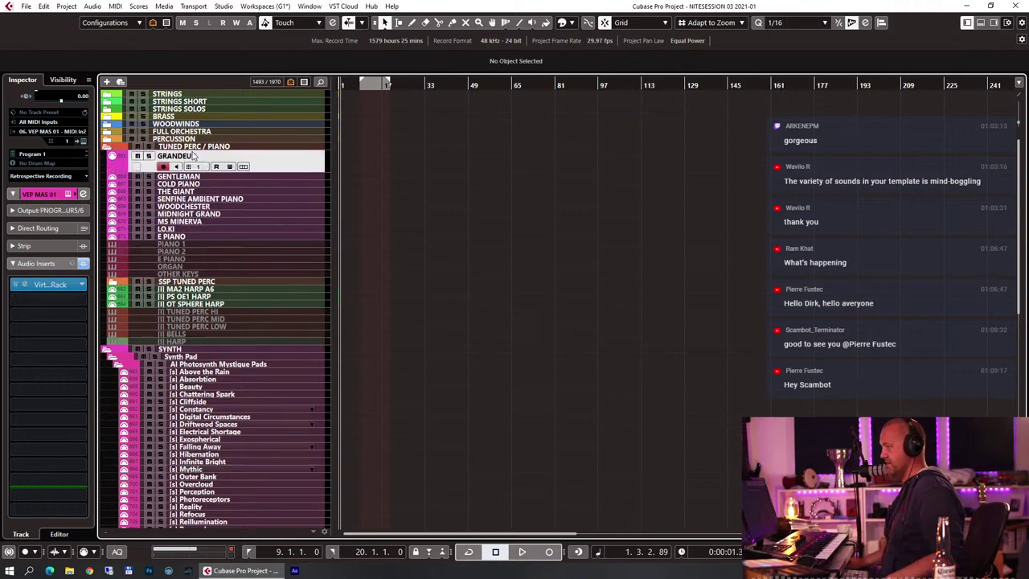
click(51, 264)
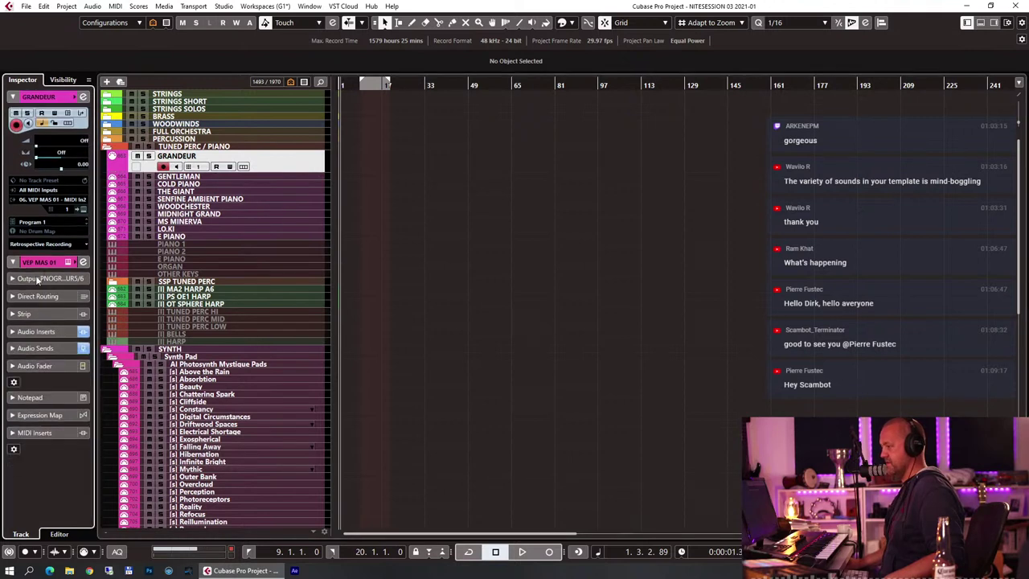
click(43, 347)
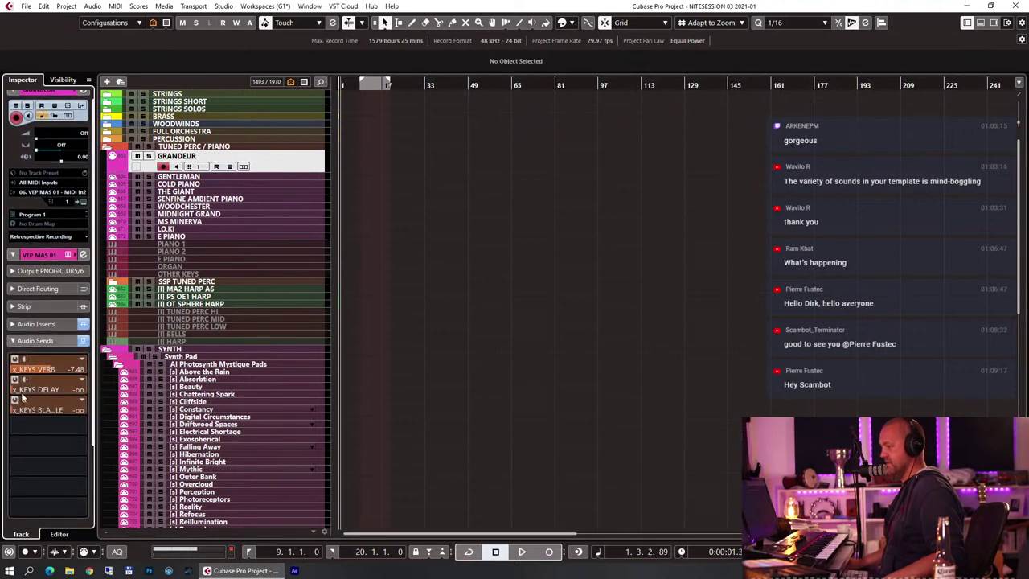
drag(58, 390, 74, 411)
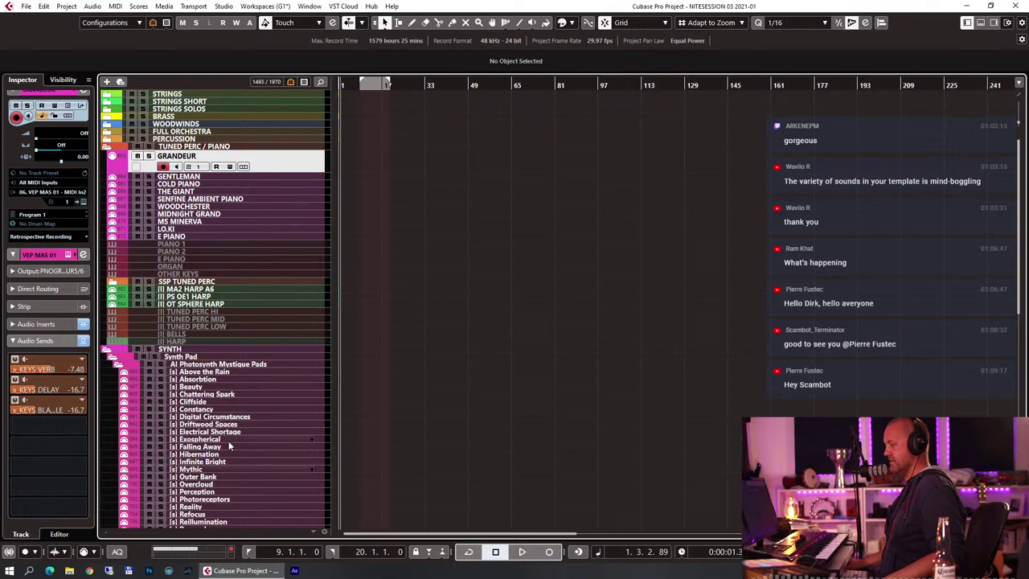
Audition the Mythic pad track with its synth sends in view and browse the remaining Synth Pad tracks
click(207, 471)
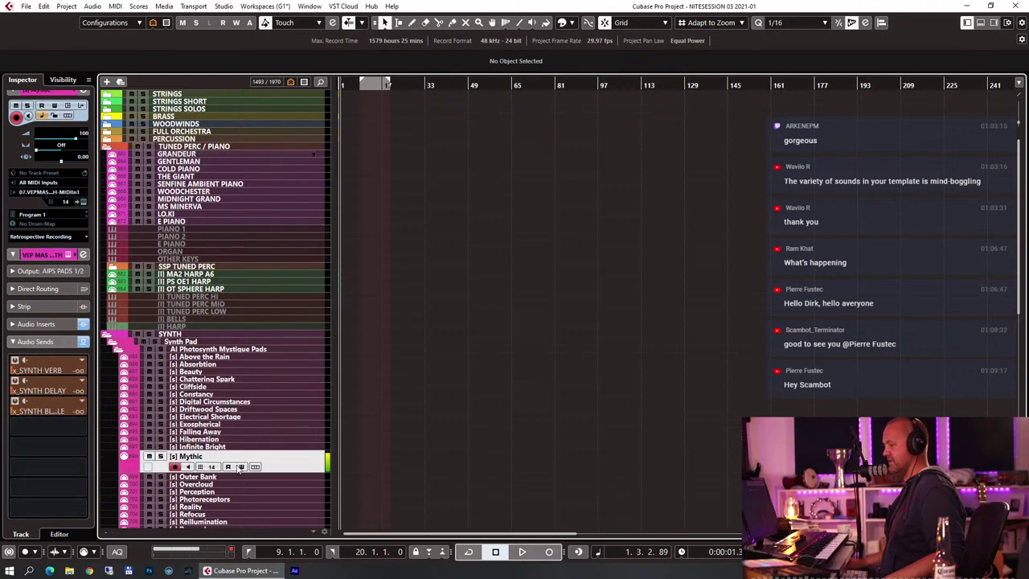
scroll(230, 408, down, 4)
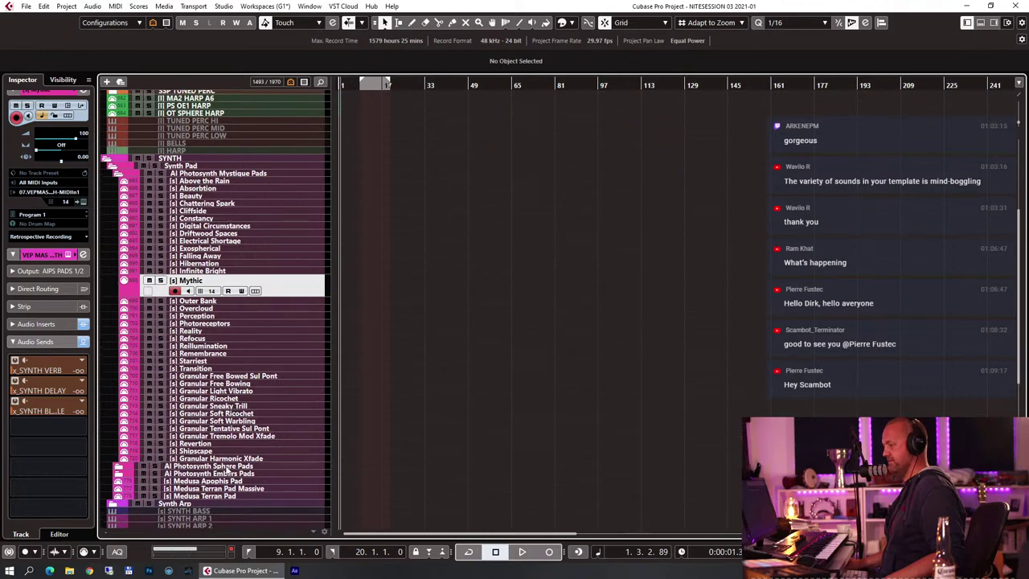
scroll(246, 443, up, 2)
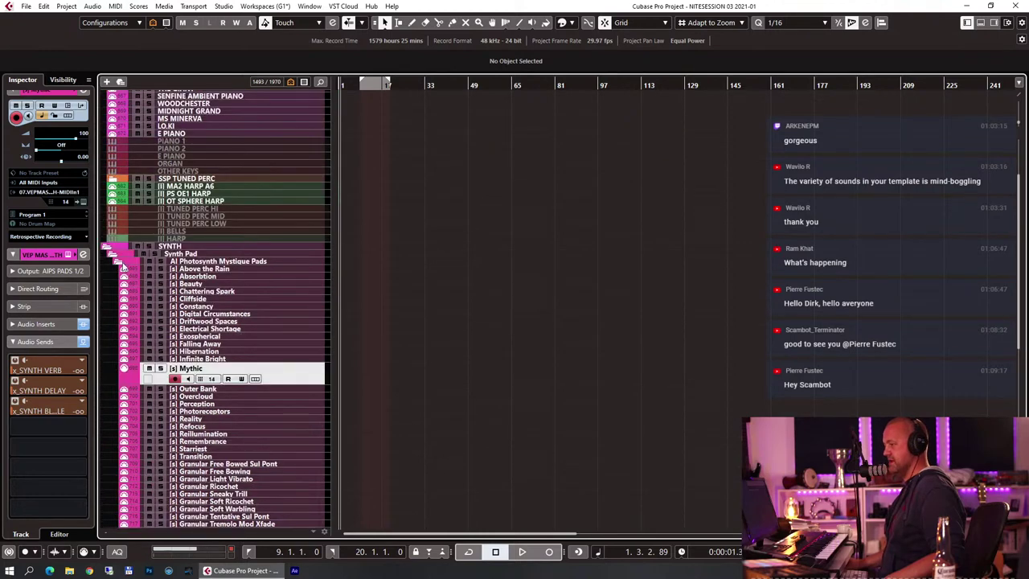
Collapse AI Photosynth Mystique Pads and add an Omnisphere instrument track below [s] SYNTH PAD 1, routed to ++SYNTH PAD++
click(121, 264)
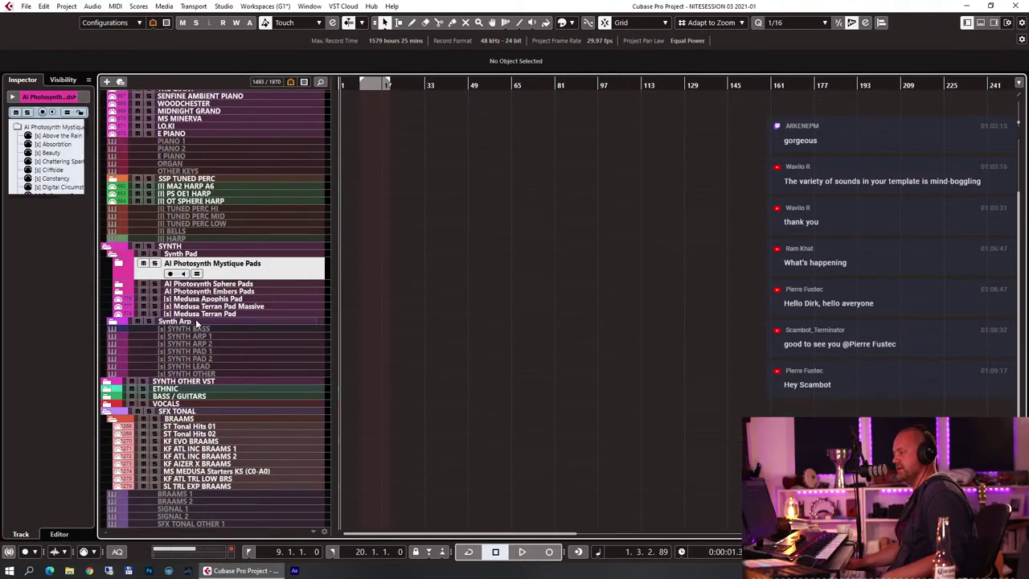
click(225, 350)
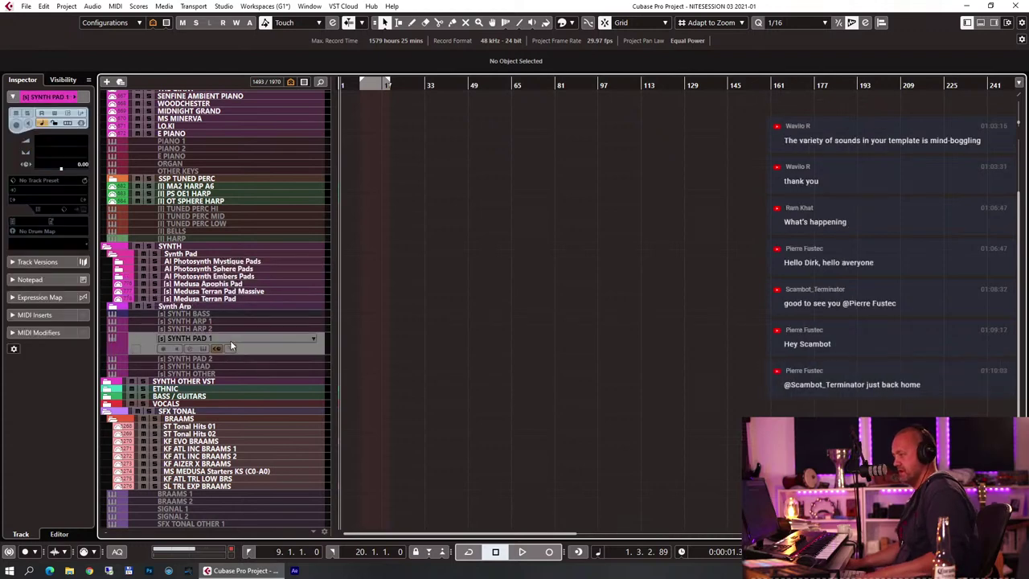
right_click(248, 341)
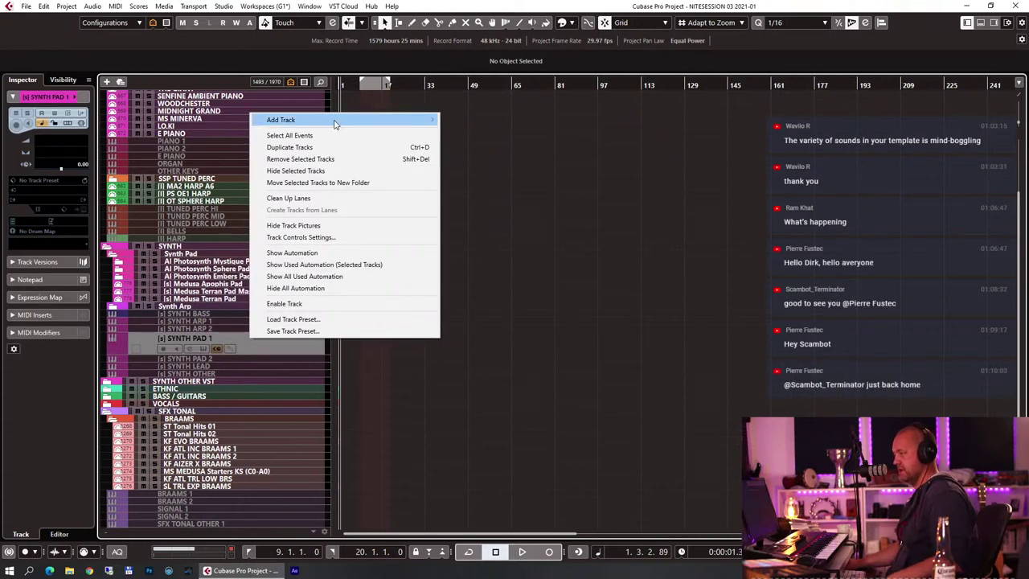
mouse_move(378, 120)
click(457, 133)
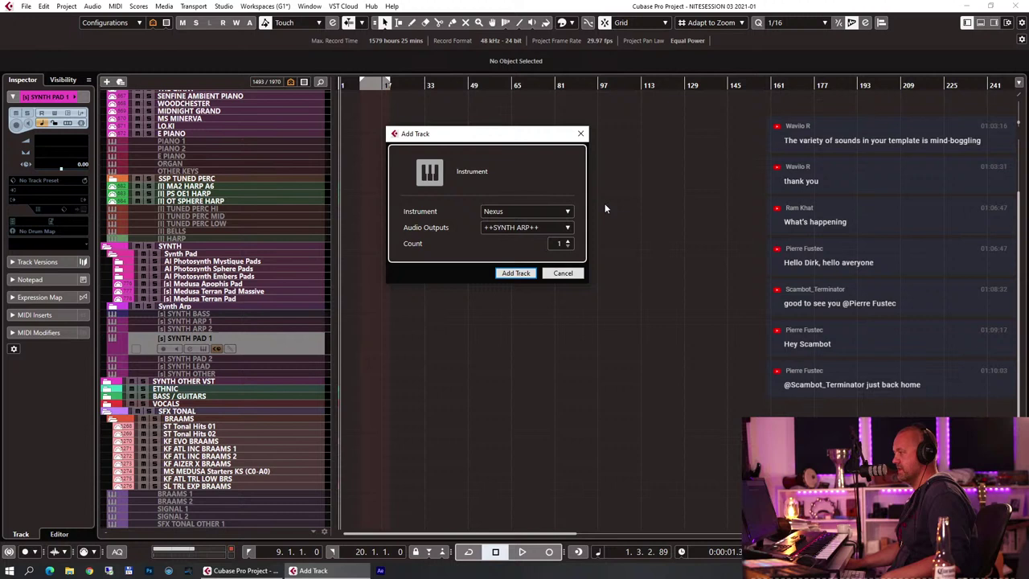
click(527, 213)
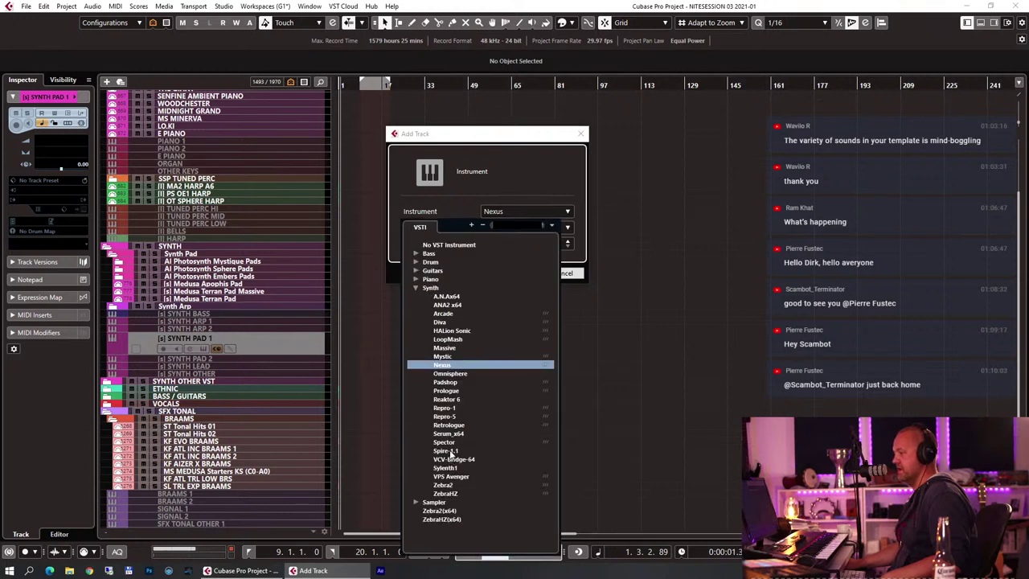
click(450, 375)
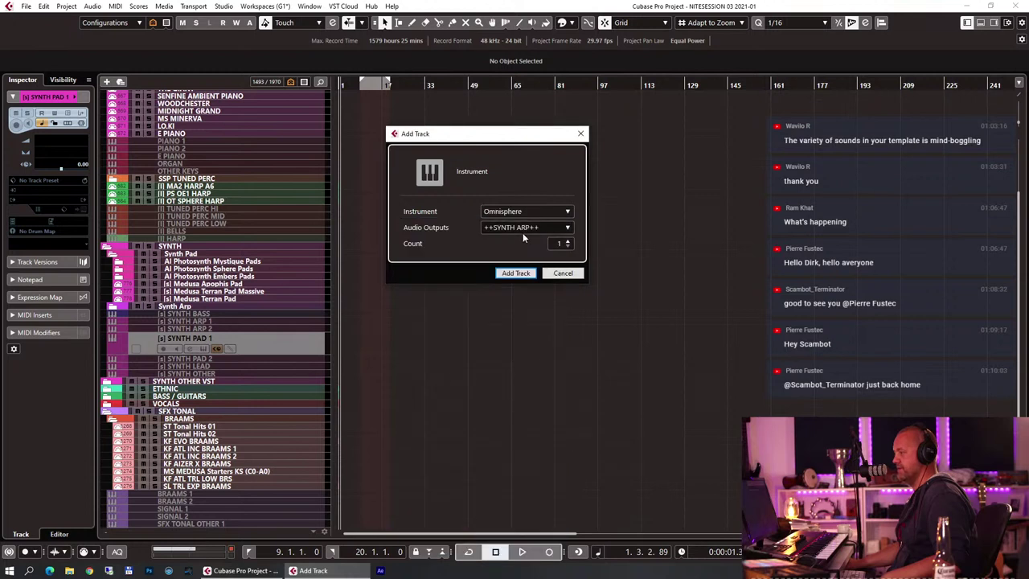
click(522, 230)
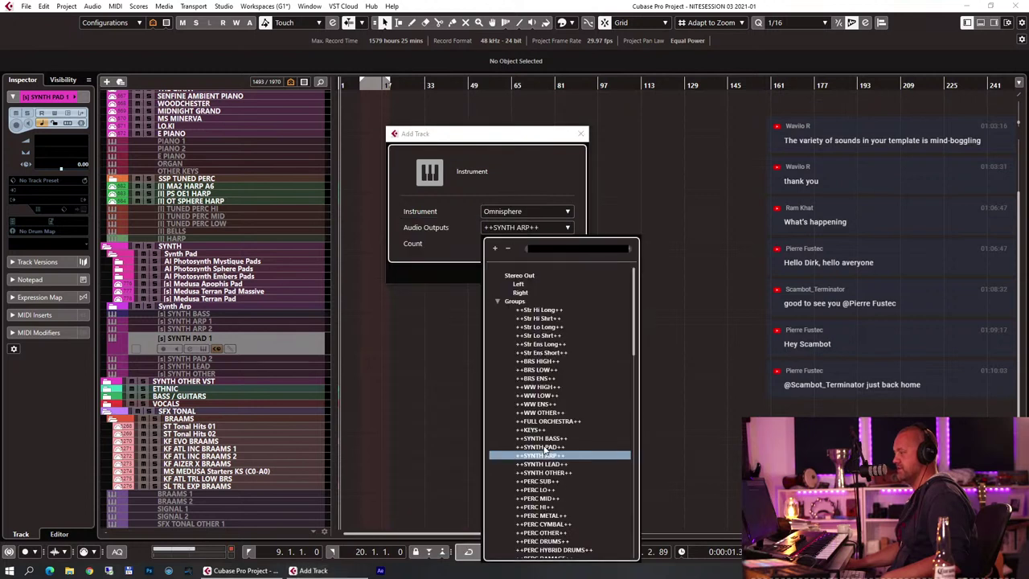
click(545, 447)
click(516, 274)
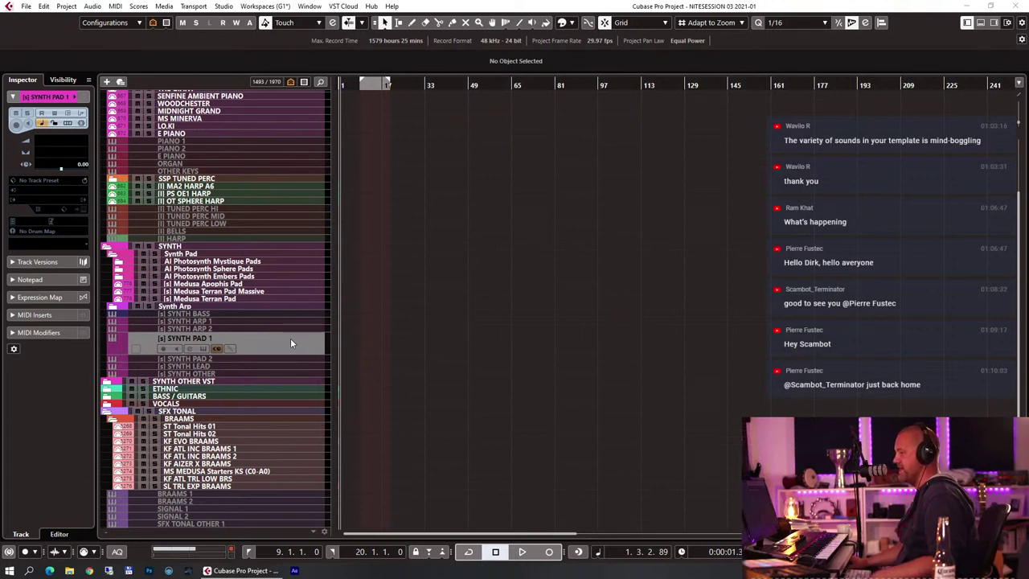
Open the Omnisphere 01 track's instrument window and lower Omnisphere's master volume
click(222, 357)
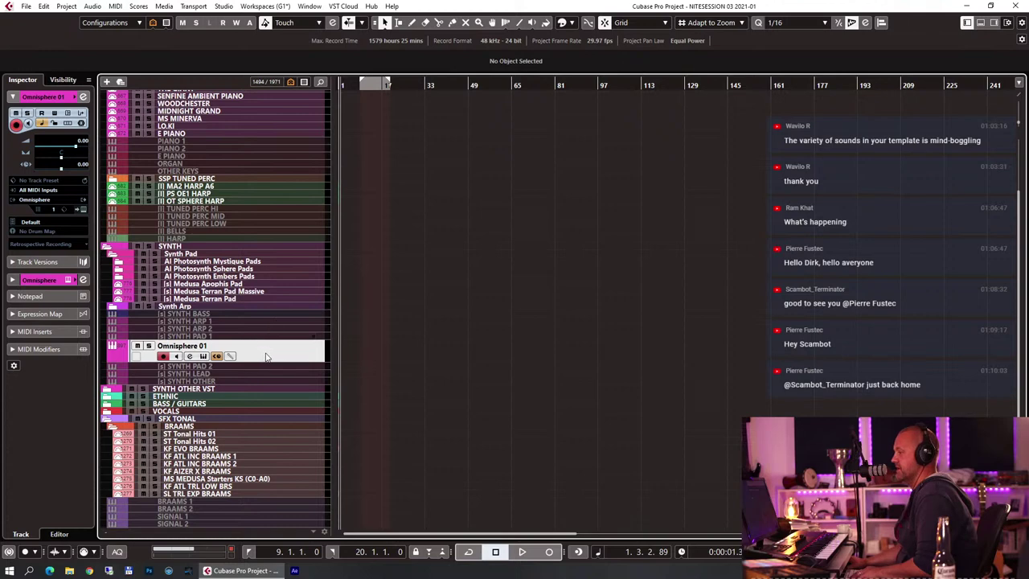
key(ctrl+e)
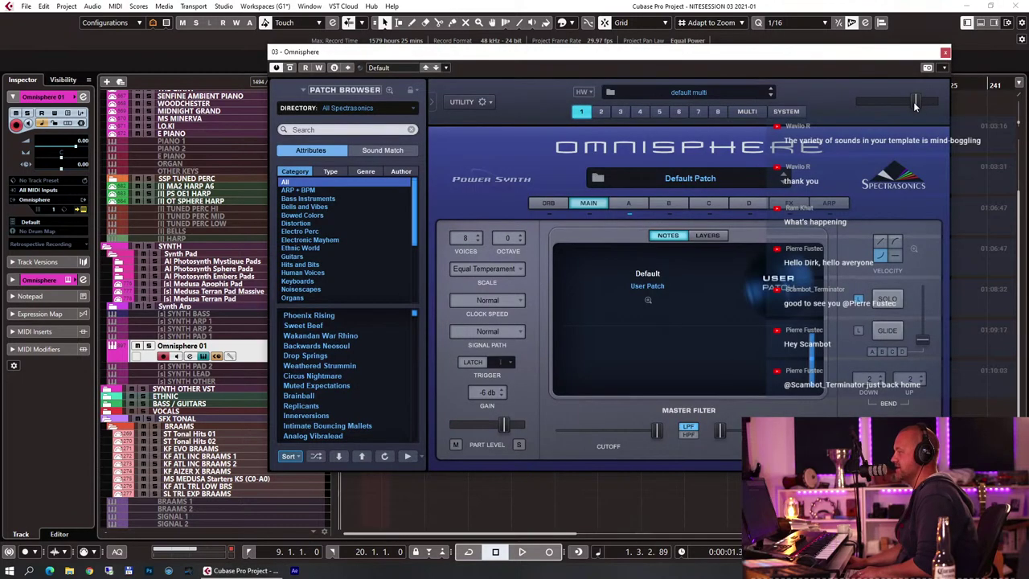
drag(915, 105, 889, 103)
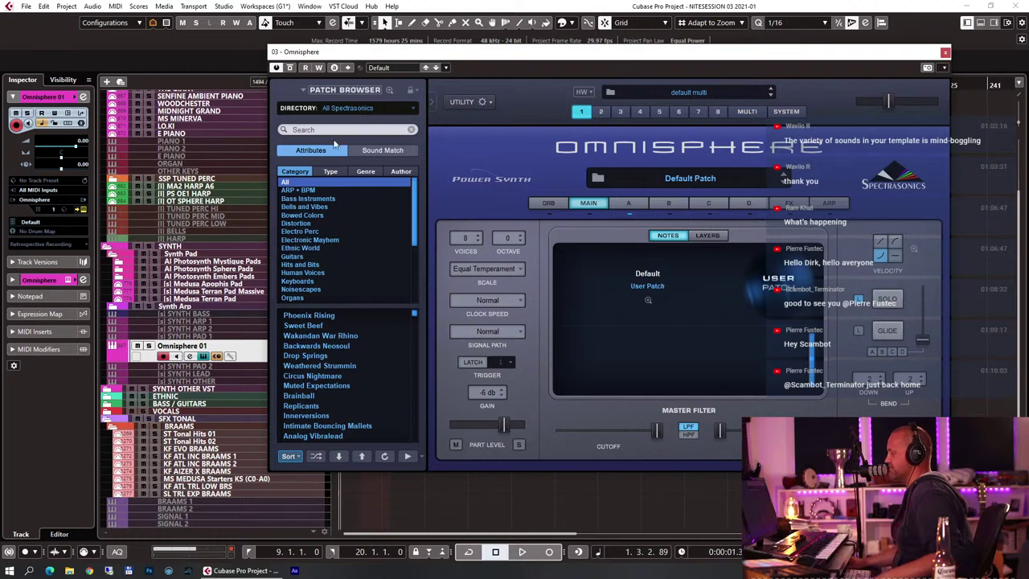
Filter Omnisphere's patches to Textures Playable and audition Bells of Apprehension, Breathy Harmoniclouds, Metamorphology 2 and Morning in Dublin
scroll(338, 240, down, 5)
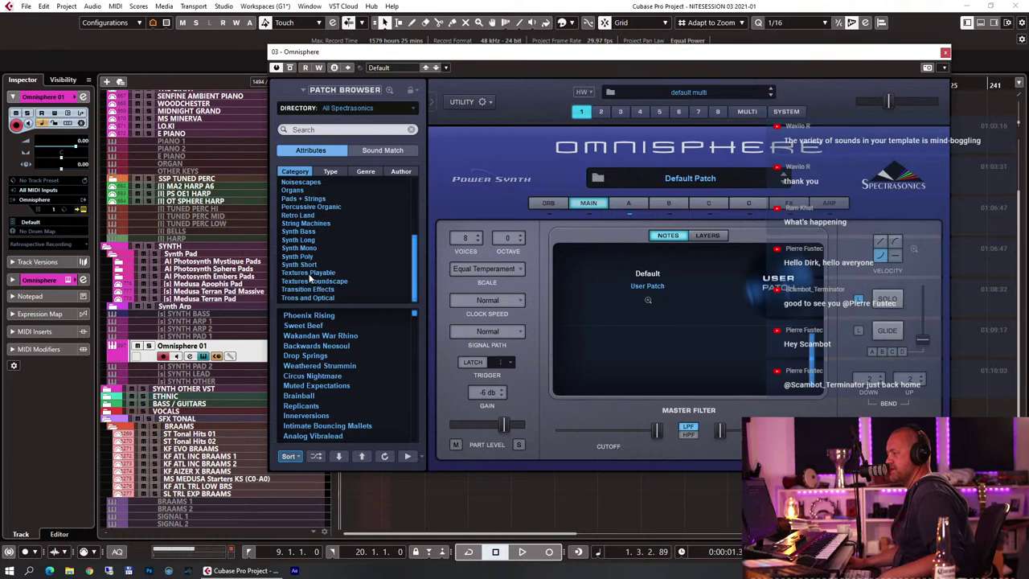
click(309, 273)
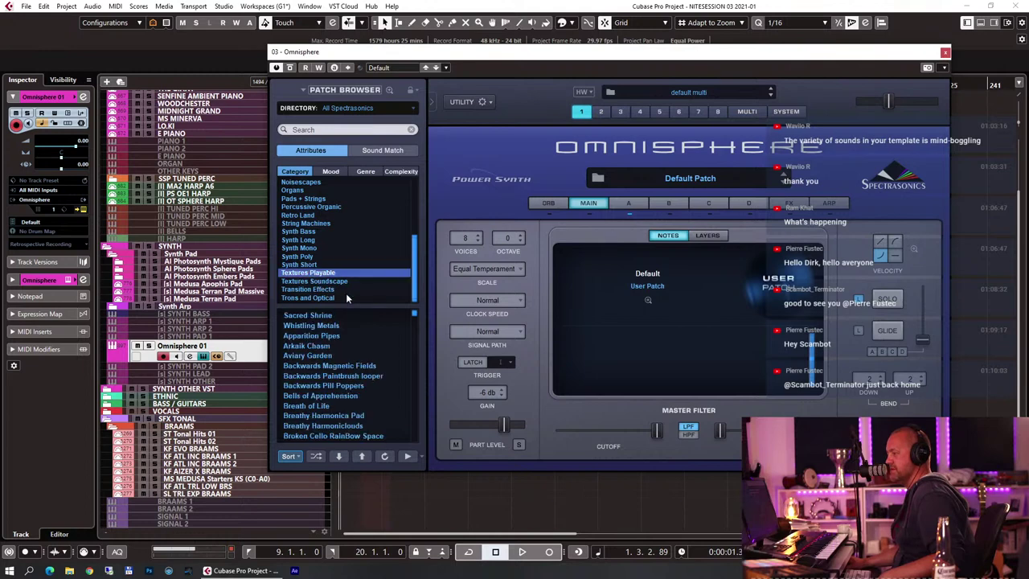
click(323, 395)
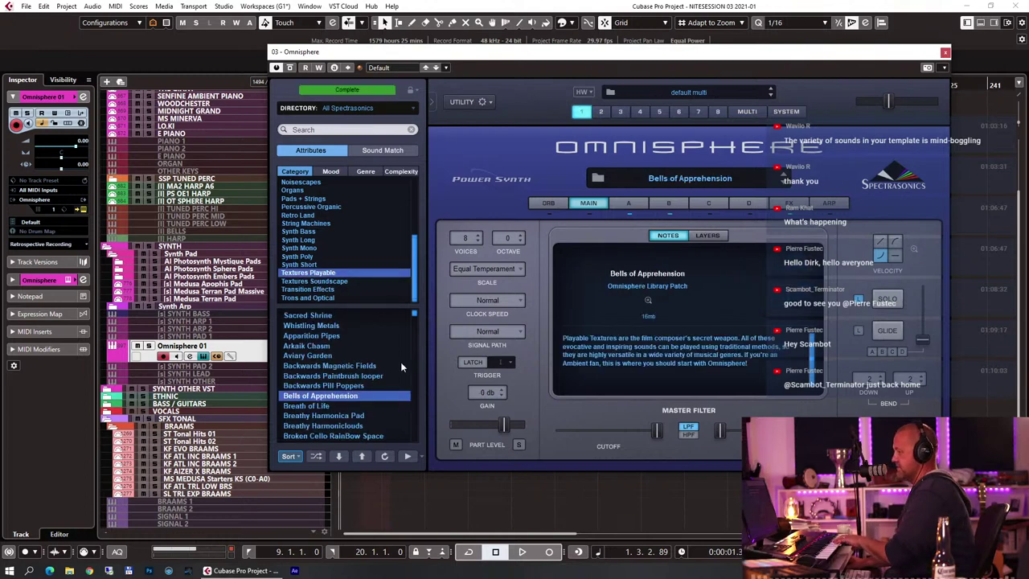
click(331, 426)
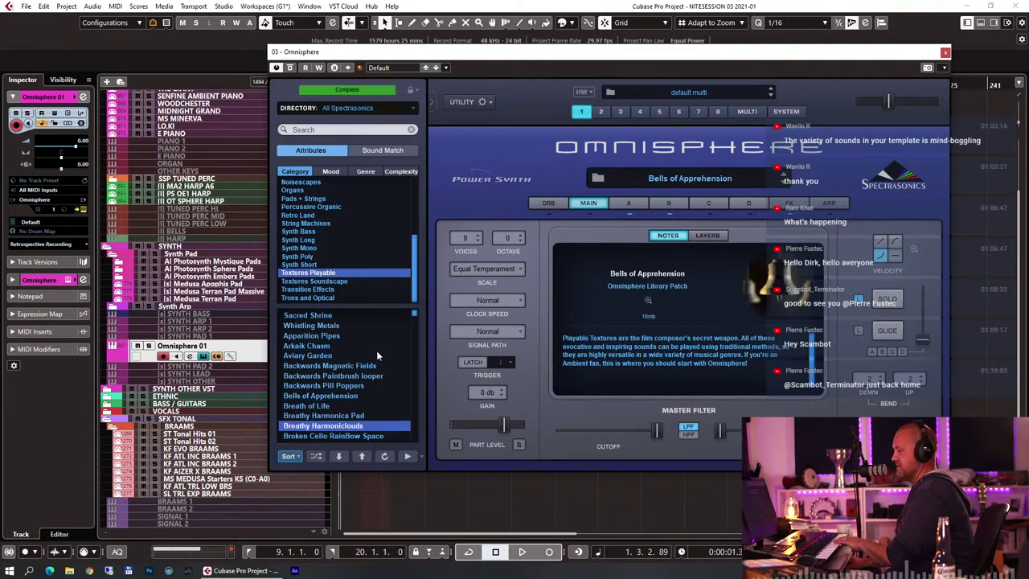
drag(412, 315, 415, 398)
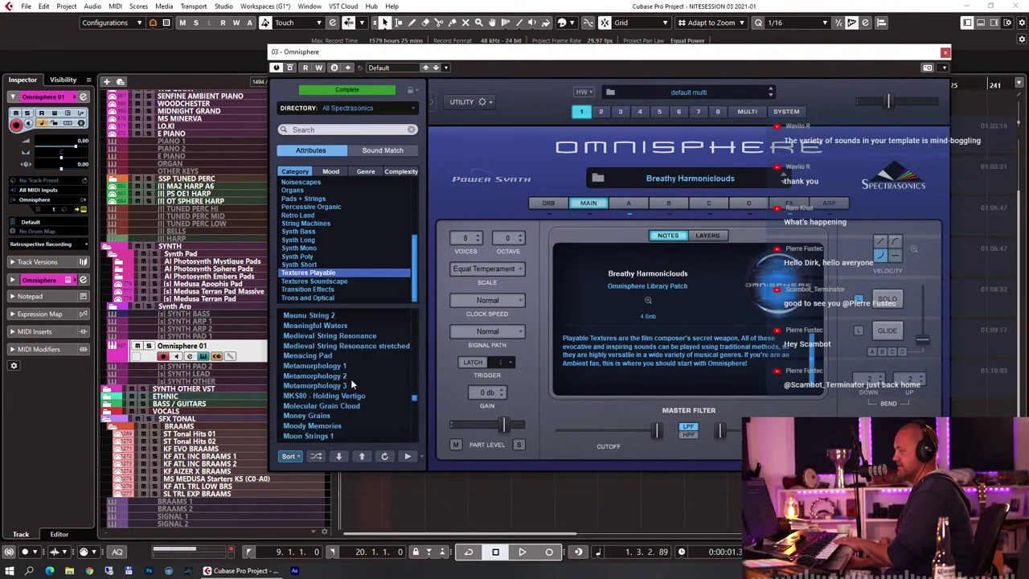
click(350, 377)
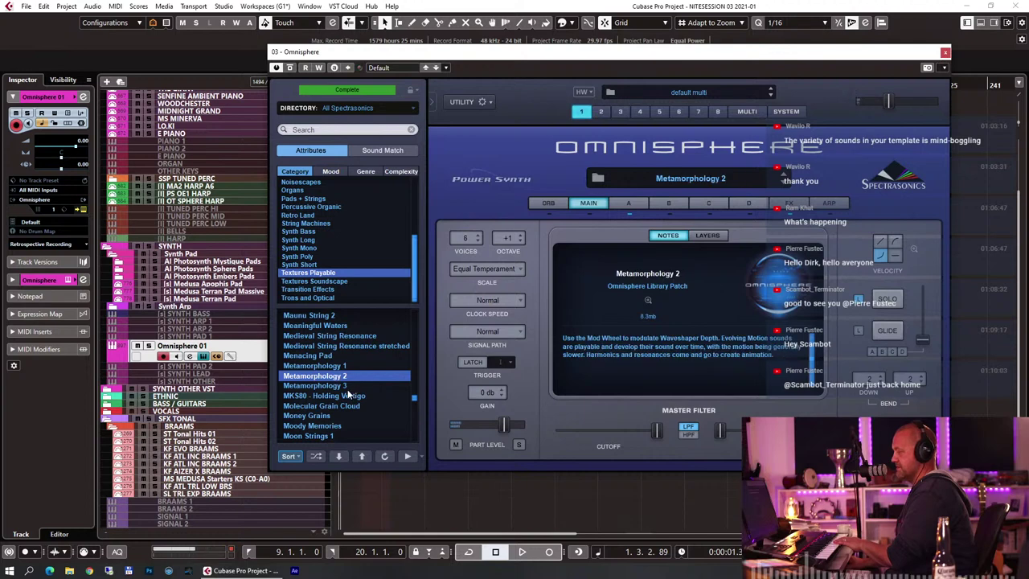
scroll(349, 394, down, 3)
click(350, 396)
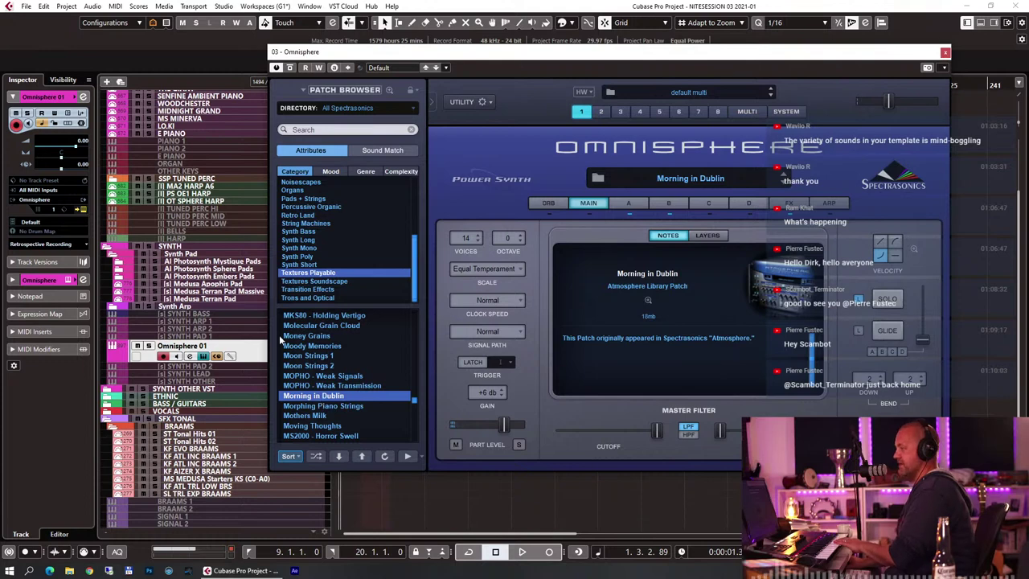
Audition the GRANDEUR and COLD PIANO tracks in the TUNED PERC / PIANO folder, returning to GRANDEUR
click(184, 135)
scroll(193, 141, up, 3)
click(185, 154)
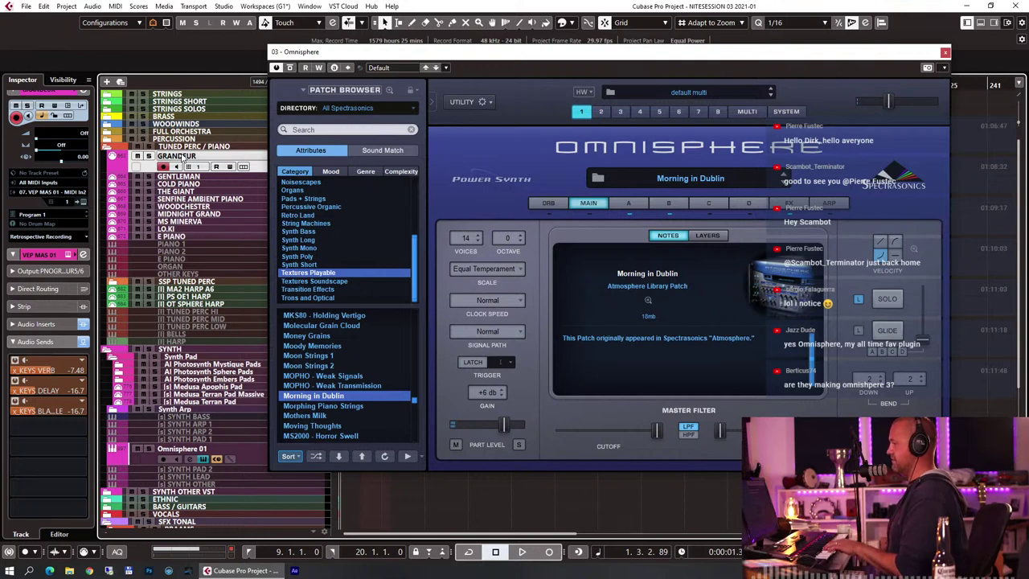
click(231, 183)
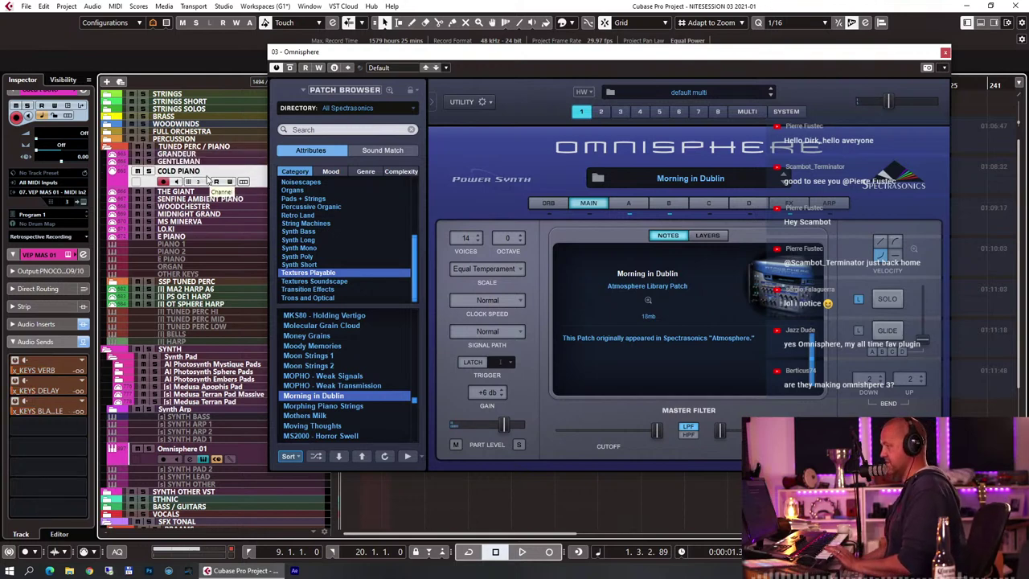
click(184, 156)
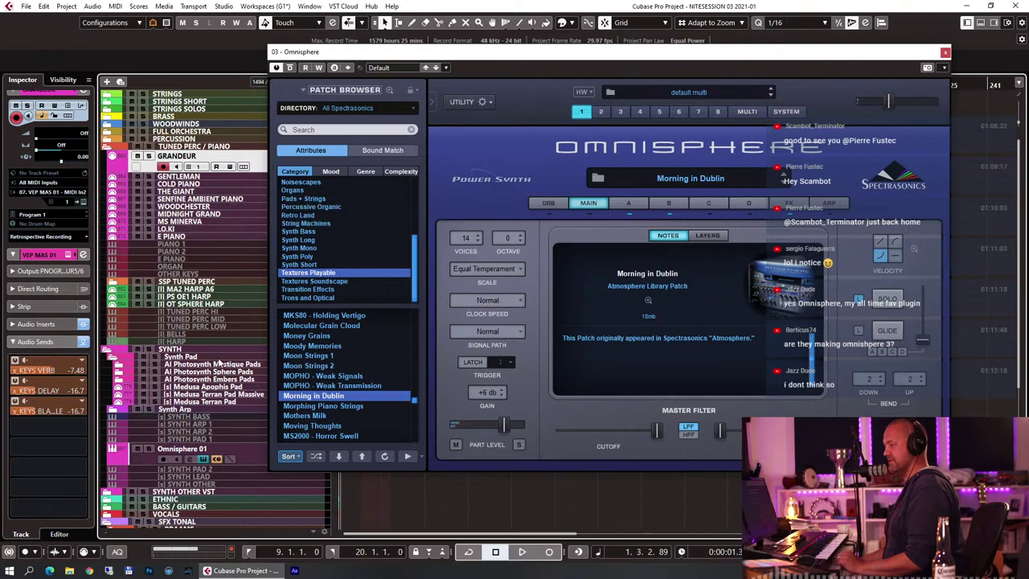
Return to the Omnisphere 01 track and load the Moving Thoughts patch followed by NWAVE - Fading Away 1
click(201, 450)
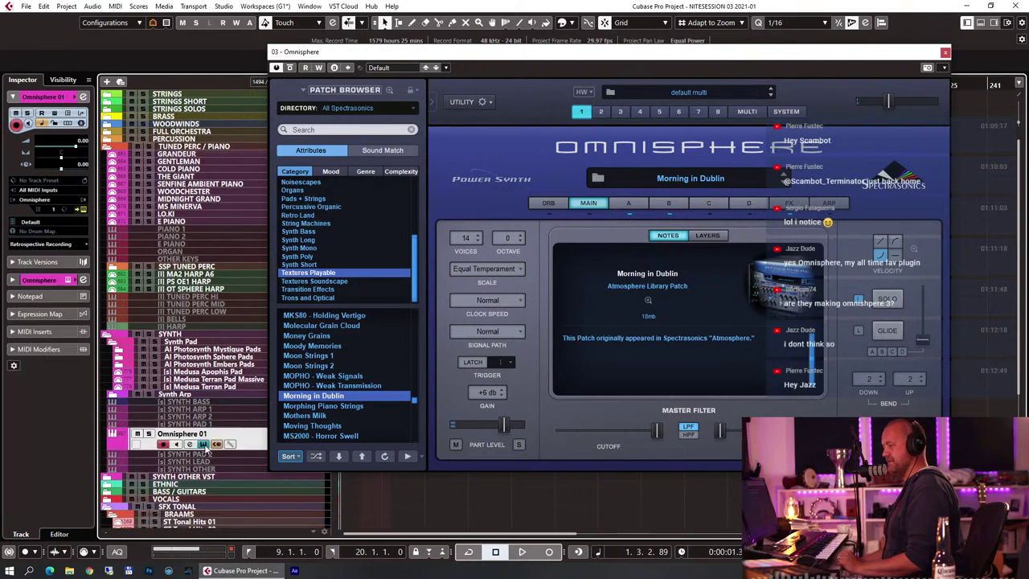
click(336, 427)
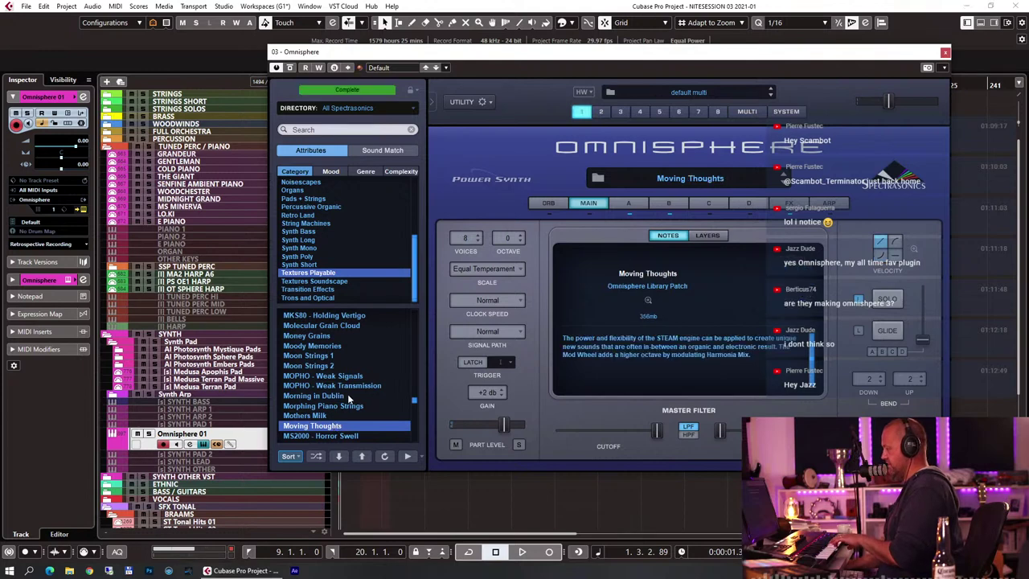
scroll(342, 418, down, 4)
click(359, 409)
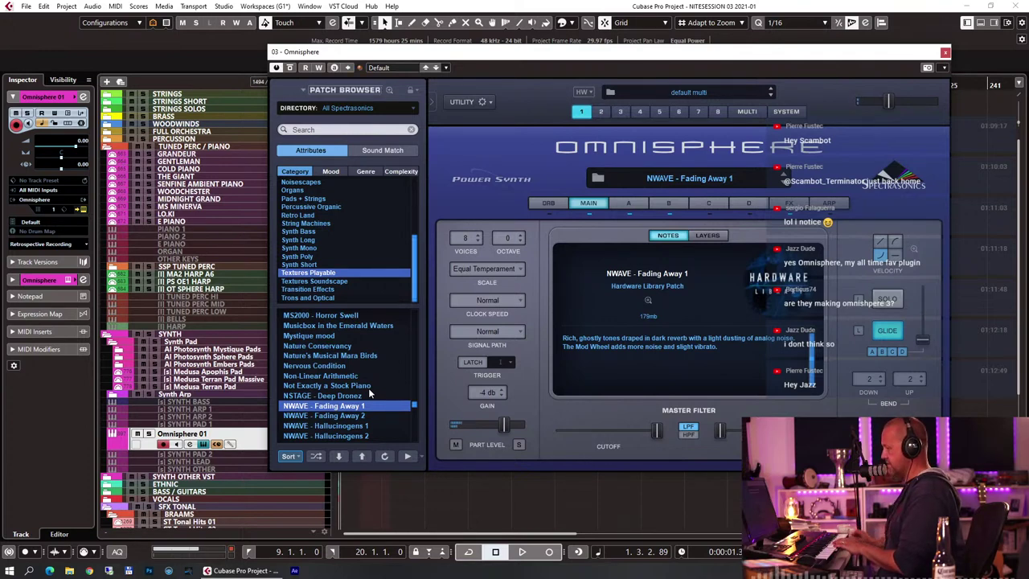
Audition the E PIANO and LO.KI tracks, close the Omnisphere window and select MS MINERVA and MIDNIGHT GRAND
click(191, 224)
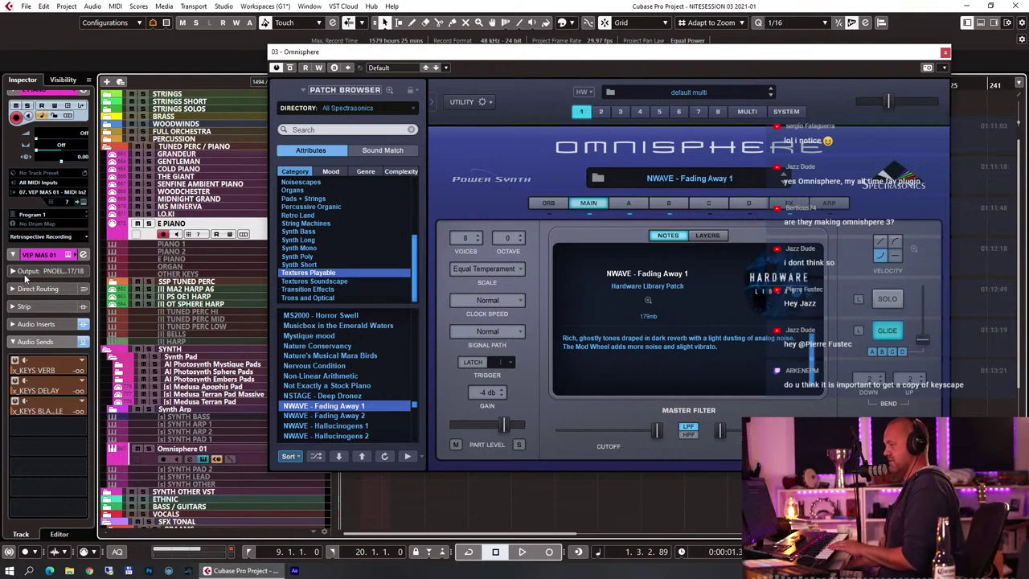
click(189, 214)
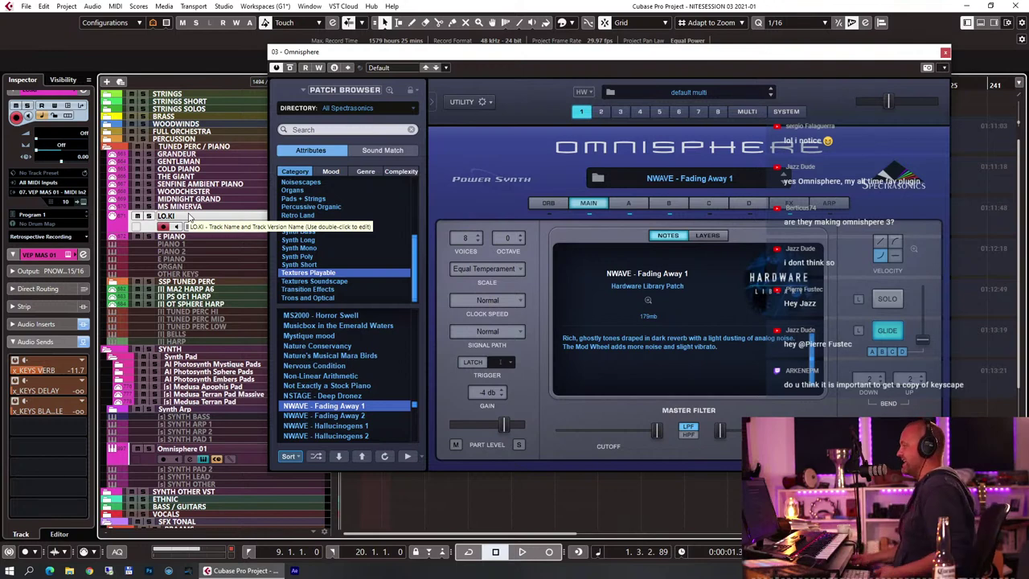
click(945, 52)
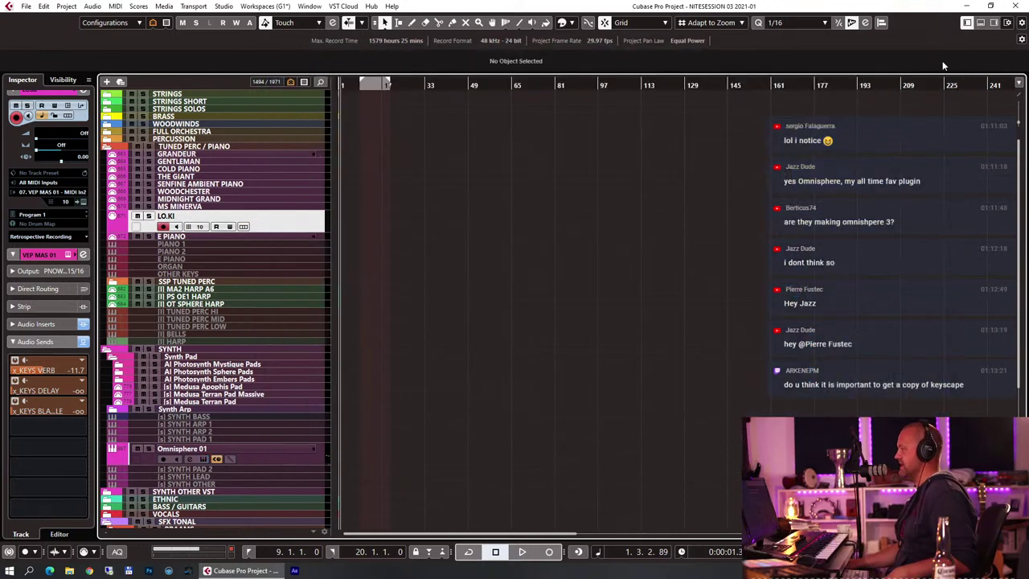
click(226, 206)
click(220, 199)
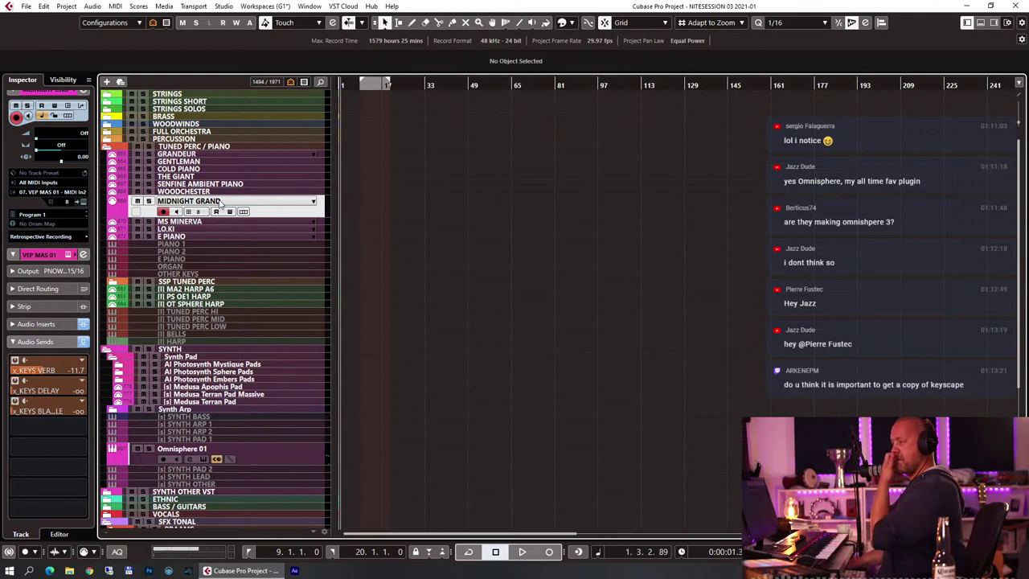
Expand the WOODWINDS folder and its SYMPHOBIA subfolder and audition the SYM WW CLSTR CREDIM track
click(109, 125)
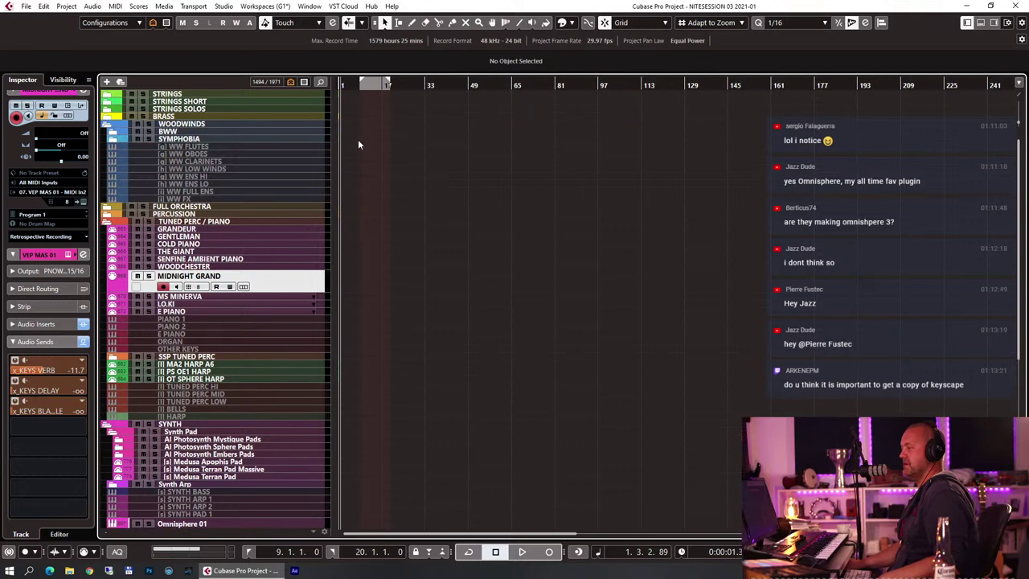
click(113, 138)
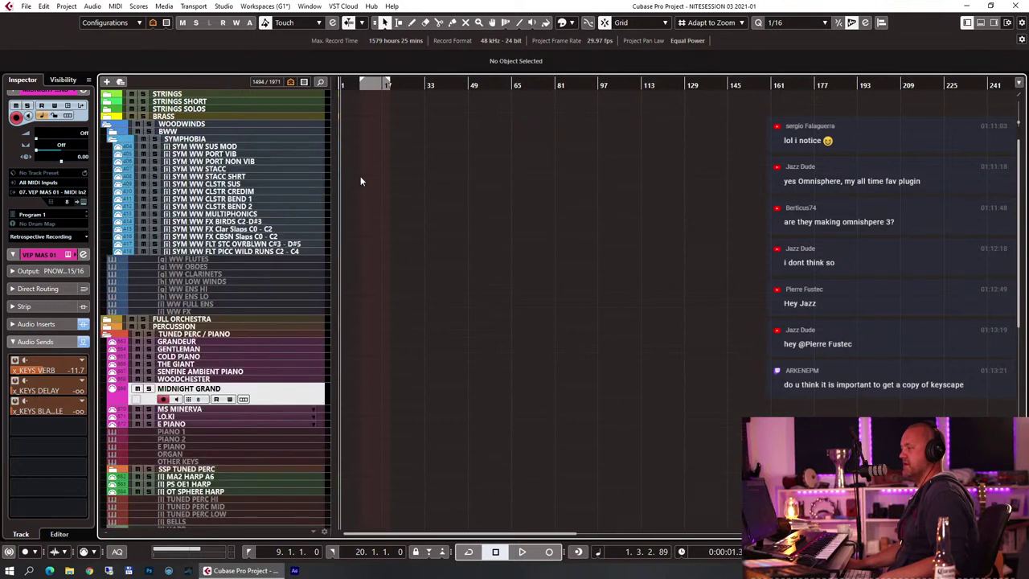
click(277, 190)
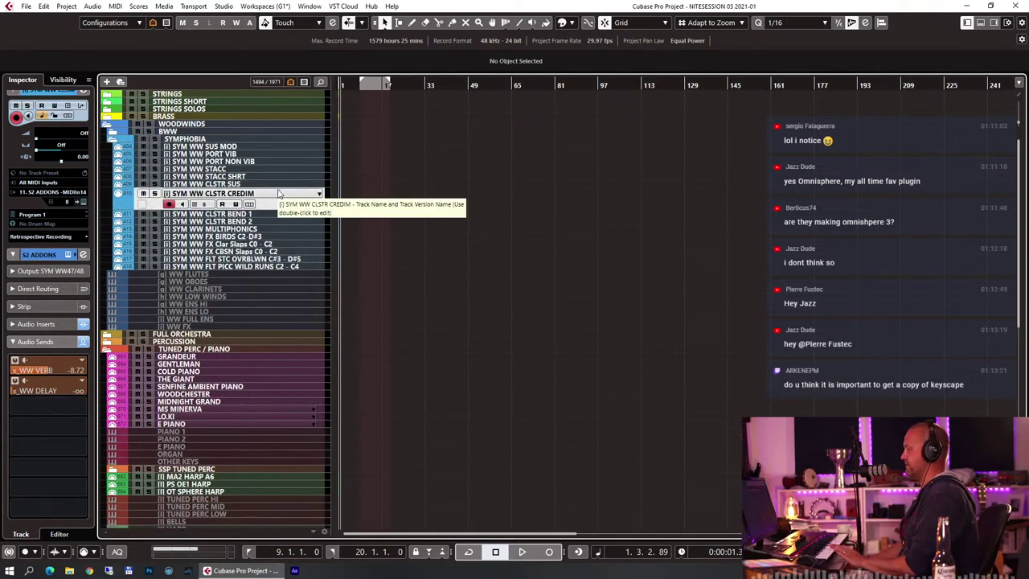